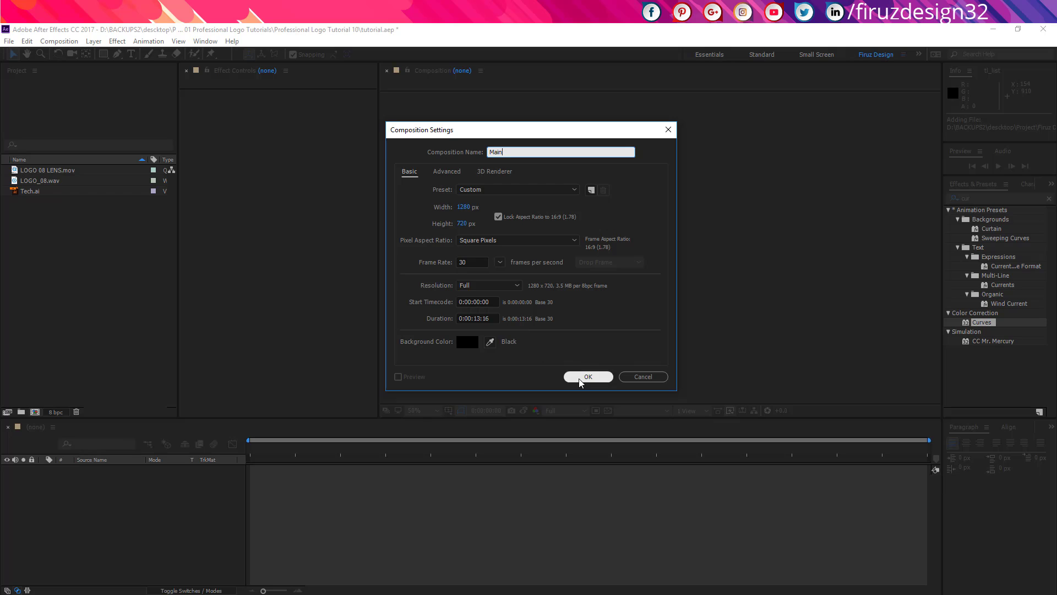
# Create the composition Main at 1280 x 720 px, 30 frames per second, with a duration of 0:00:13:16.
pyautogui.click(582, 377)
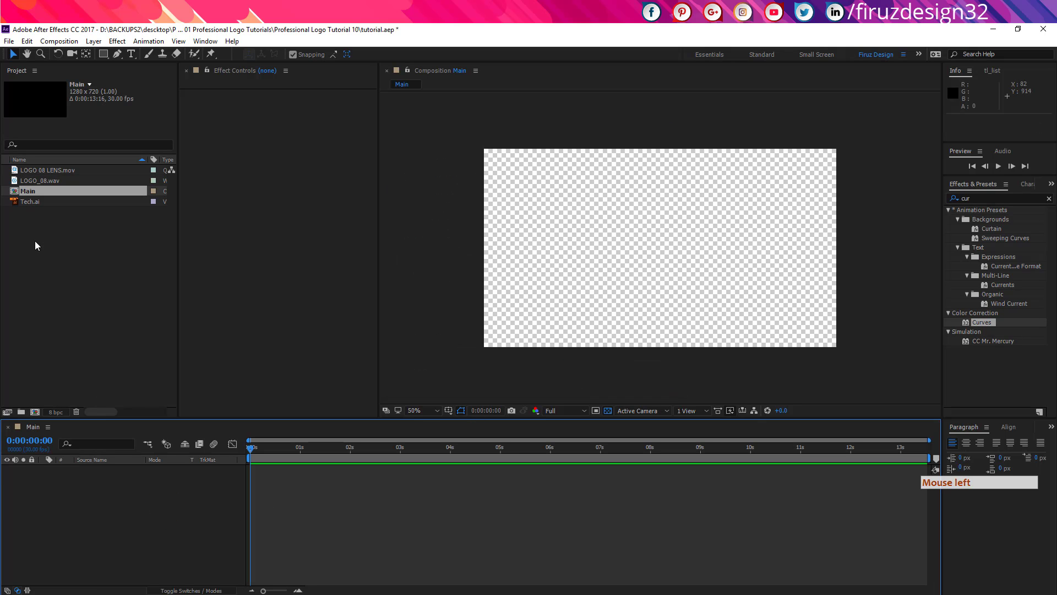
pyautogui.click(48, 253)
pyautogui.click(119, 514)
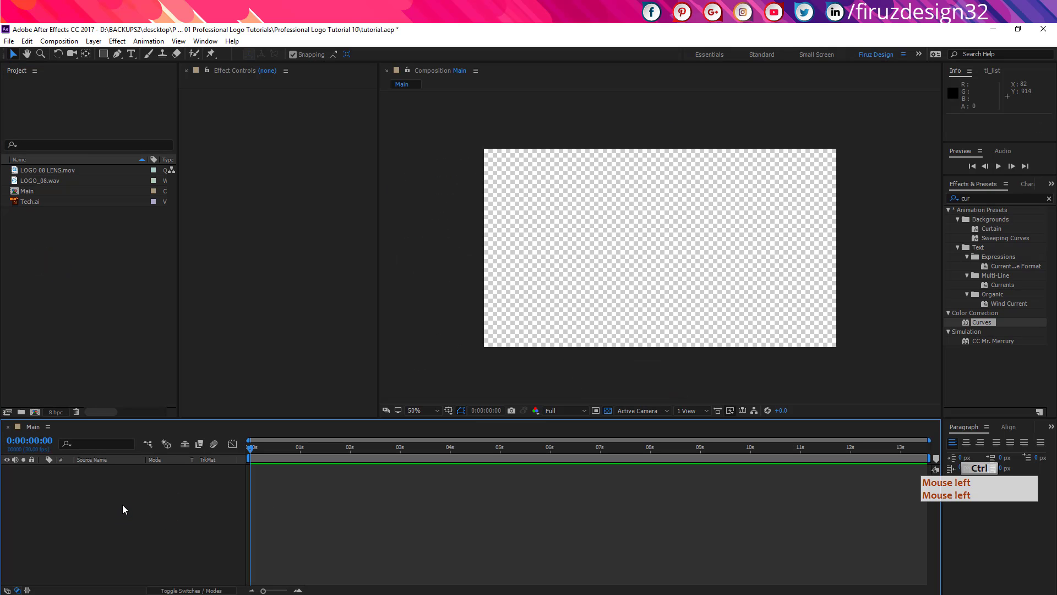
# Add a full-frame mid-gray solid layer to the Main composition.
pyautogui.hotkey('ctrl', 'y')
pyautogui.click(116, 216)
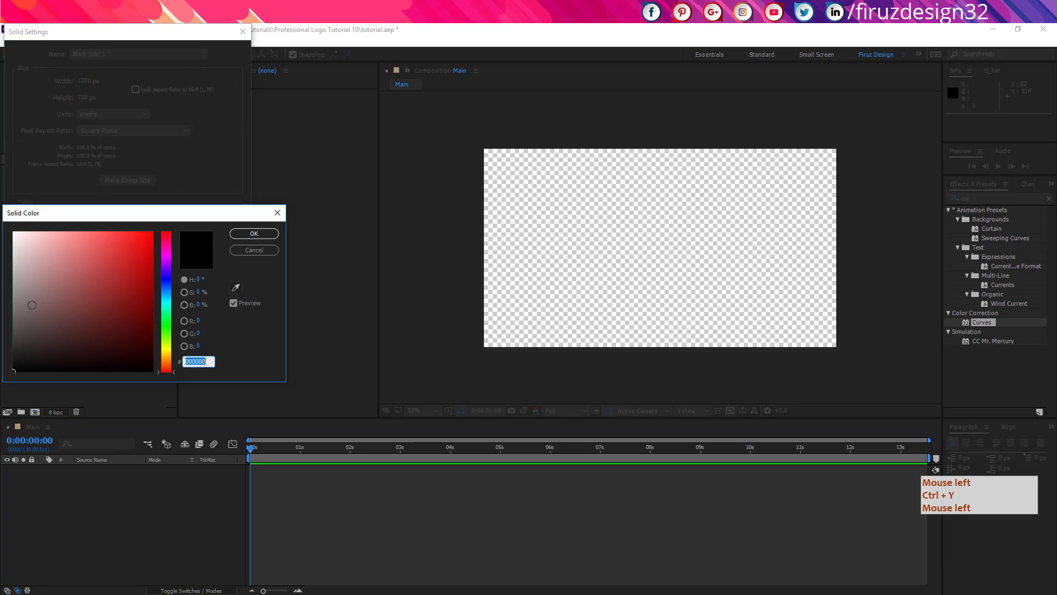
pyautogui.click(12, 303)
pyautogui.press('Return')
pyautogui.press('Return')
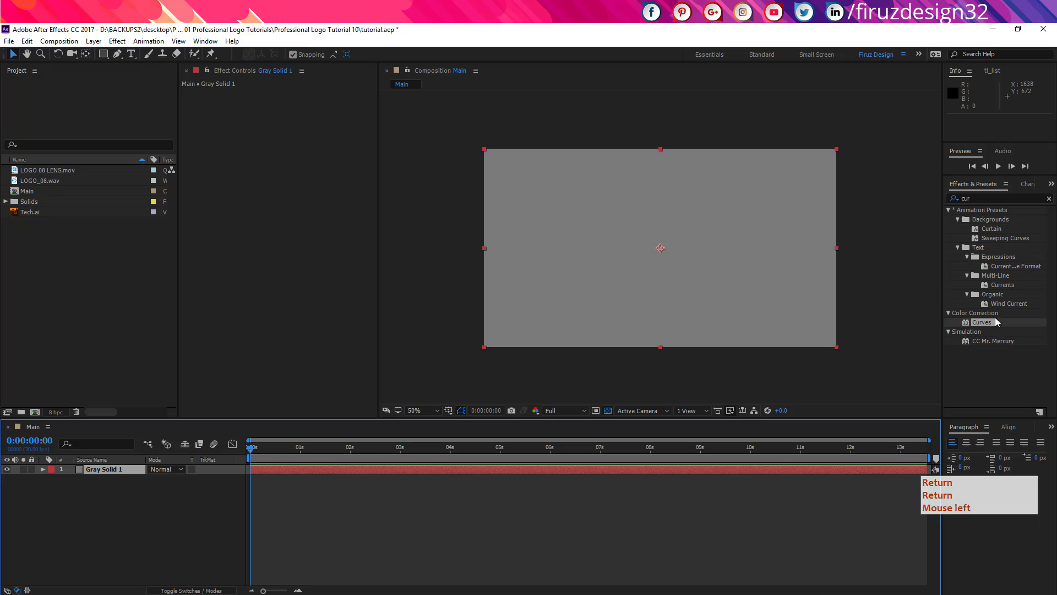
# Apply the Curves effect to the gray solid and place the Turbulent Noise effect above it.
pyautogui.moveTo(983, 323); pyautogui.dragTo(339, 278)
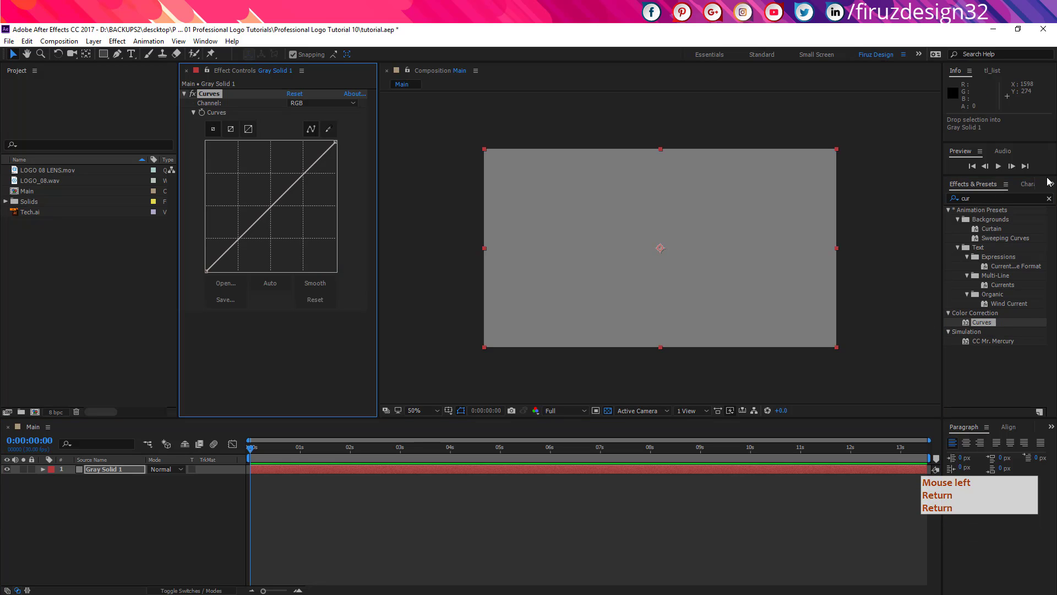
pyautogui.click(986, 198)
pyautogui.write('tury')
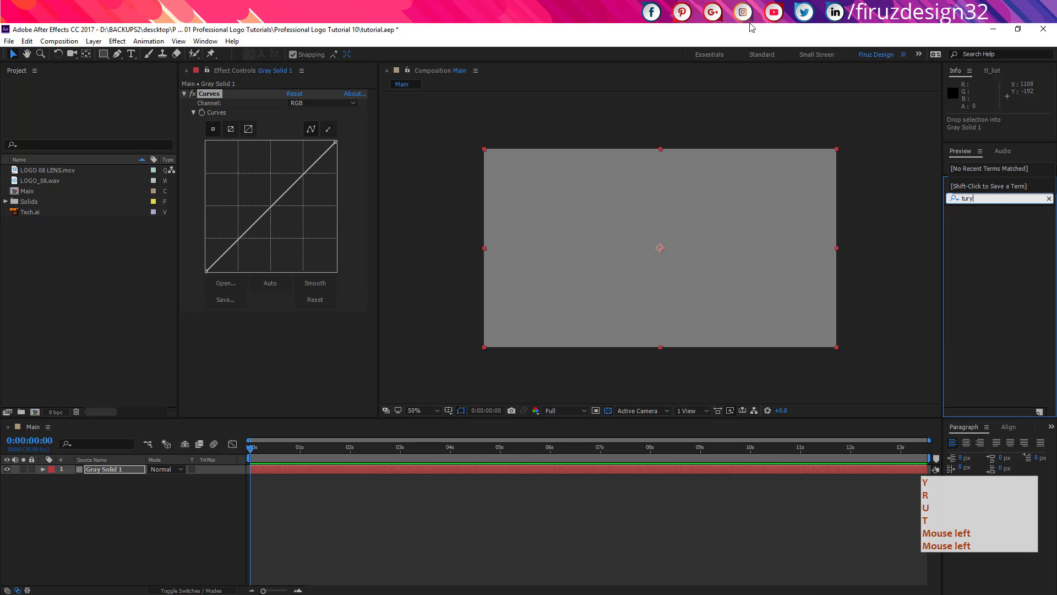
pyautogui.press('BackSpace')
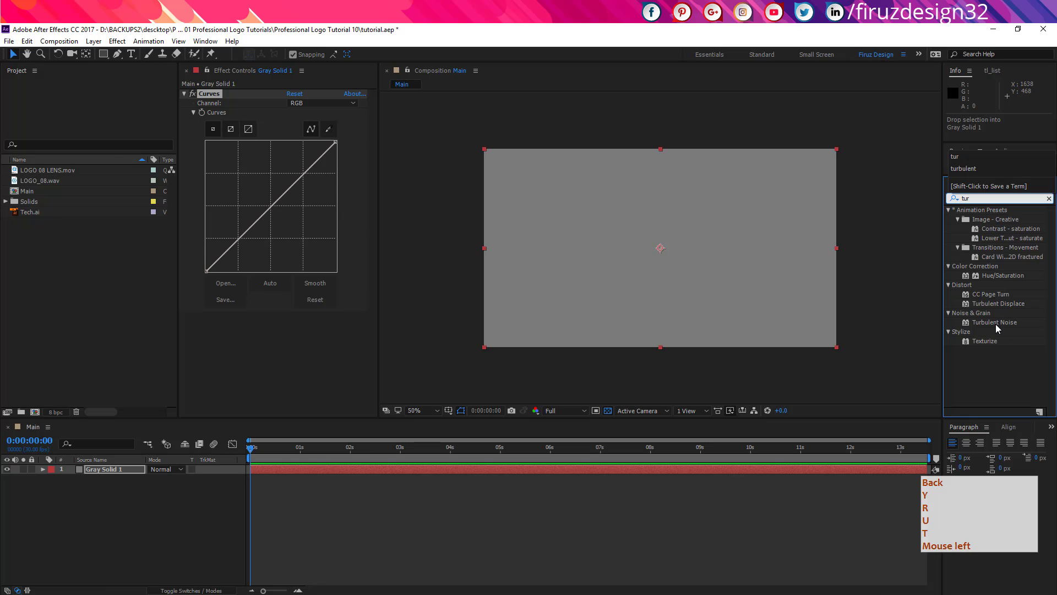
pyautogui.moveTo(996, 323); pyautogui.dragTo(237, 91)
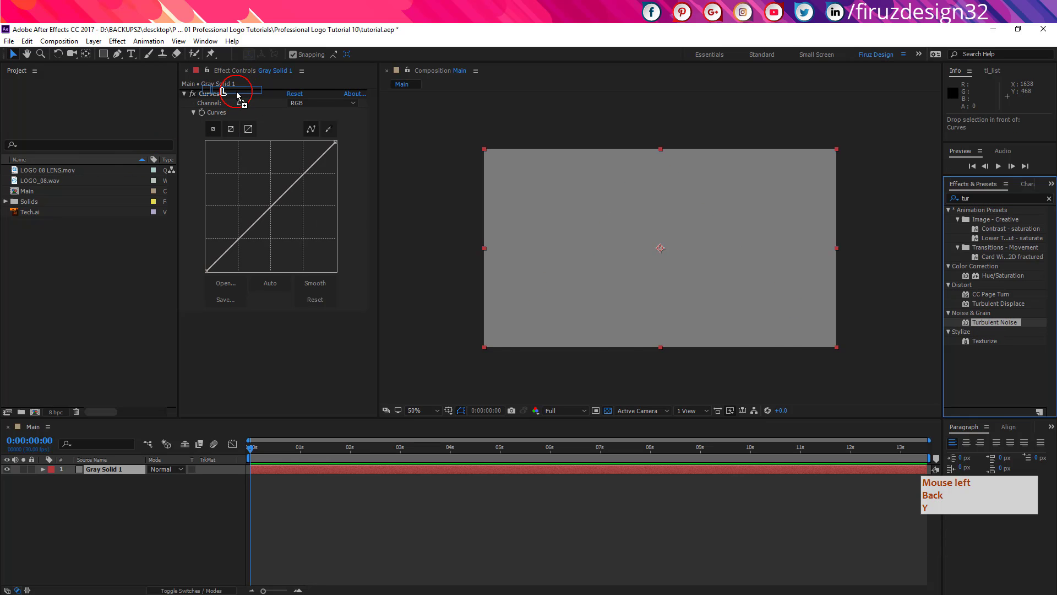
# Bend the RGB curve into a steep S shape with one highlight point and one shadow point.
pyautogui.moveTo(291, 340); pyautogui.dragTo(276, 327)
pyautogui.moveTo(236, 378); pyautogui.dragTo(265, 385)
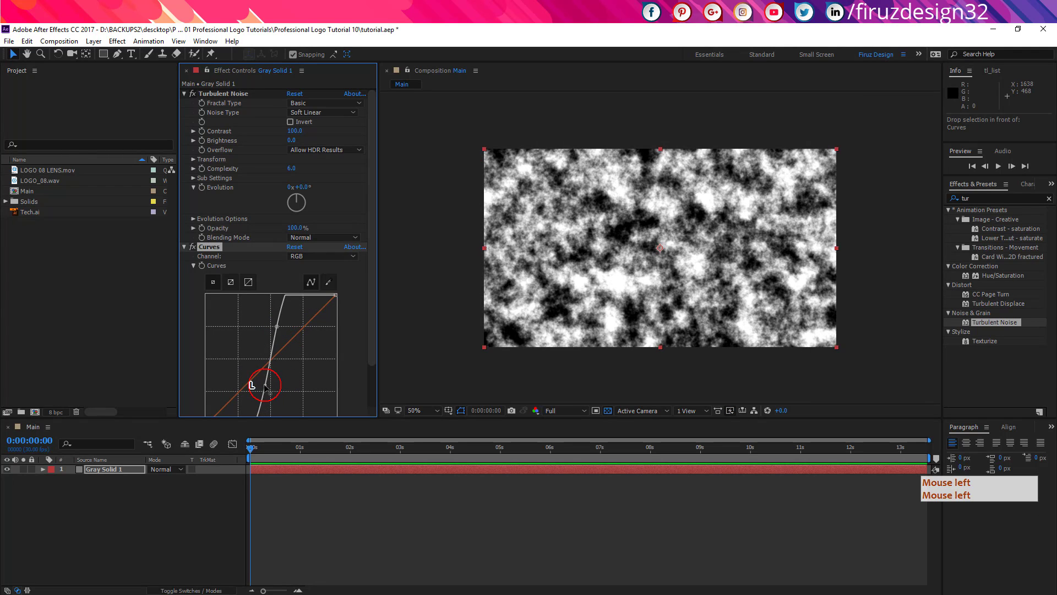
# Set the Turbulent Noise contrast to 111 and its evolution to 308°.
pyautogui.click(238, 95)
pyautogui.click(292, 132)
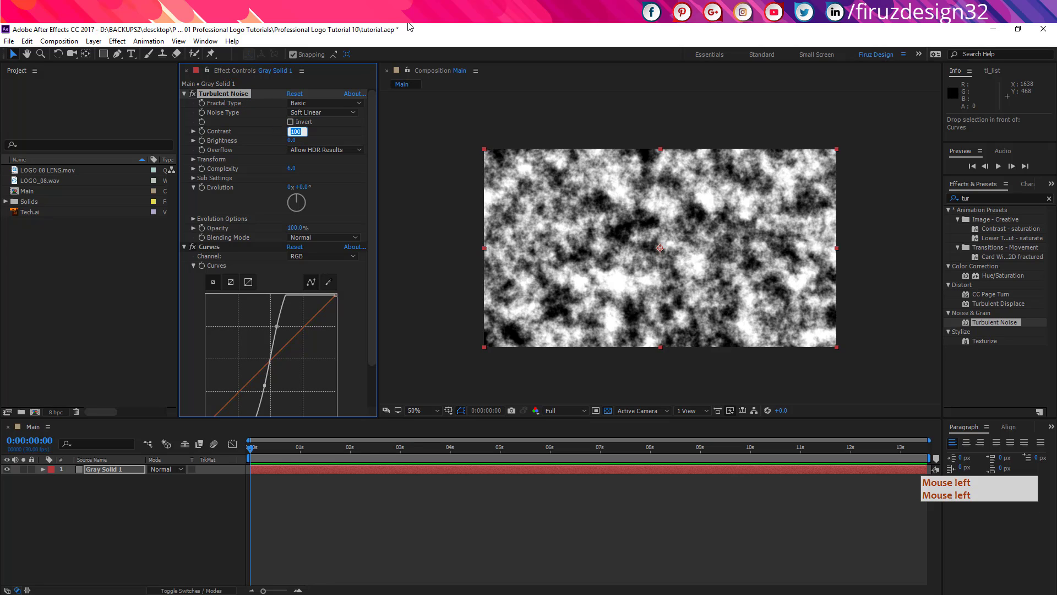
pyautogui.write('111')
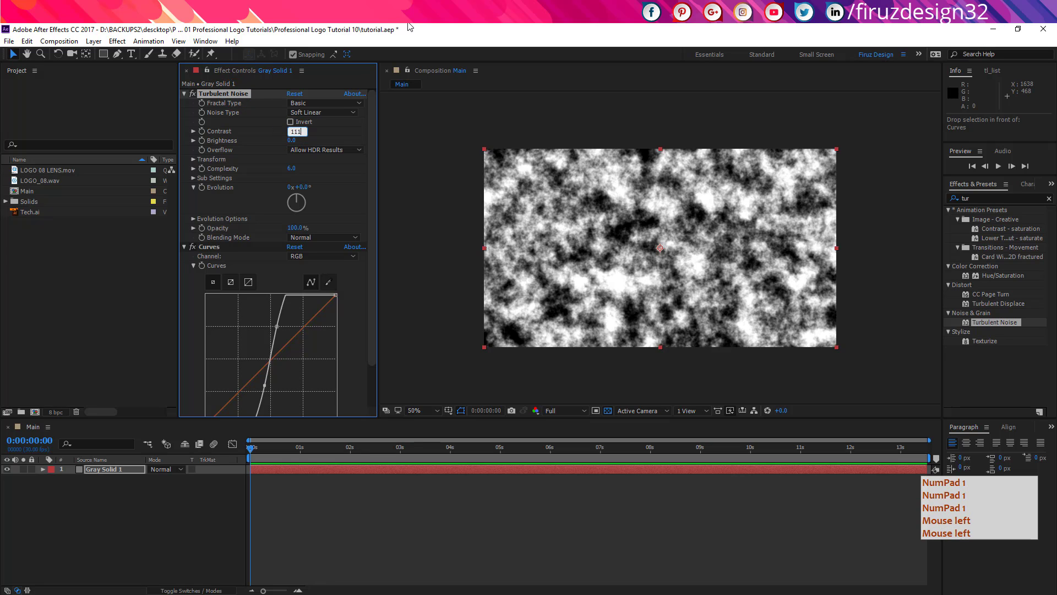
pyautogui.press('Return')
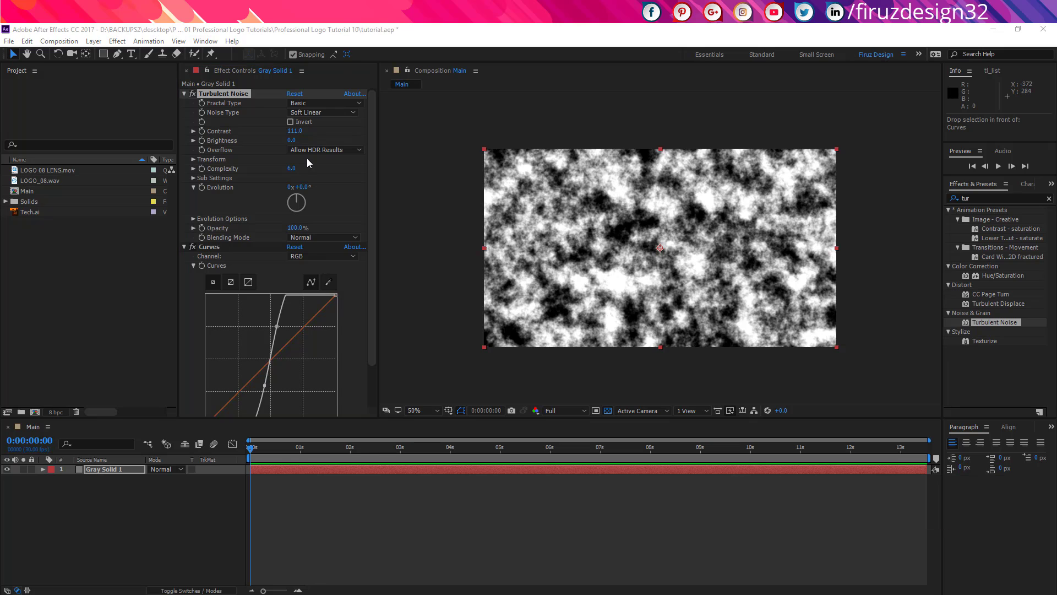
pyautogui.click(302, 189)
pyautogui.write('308')
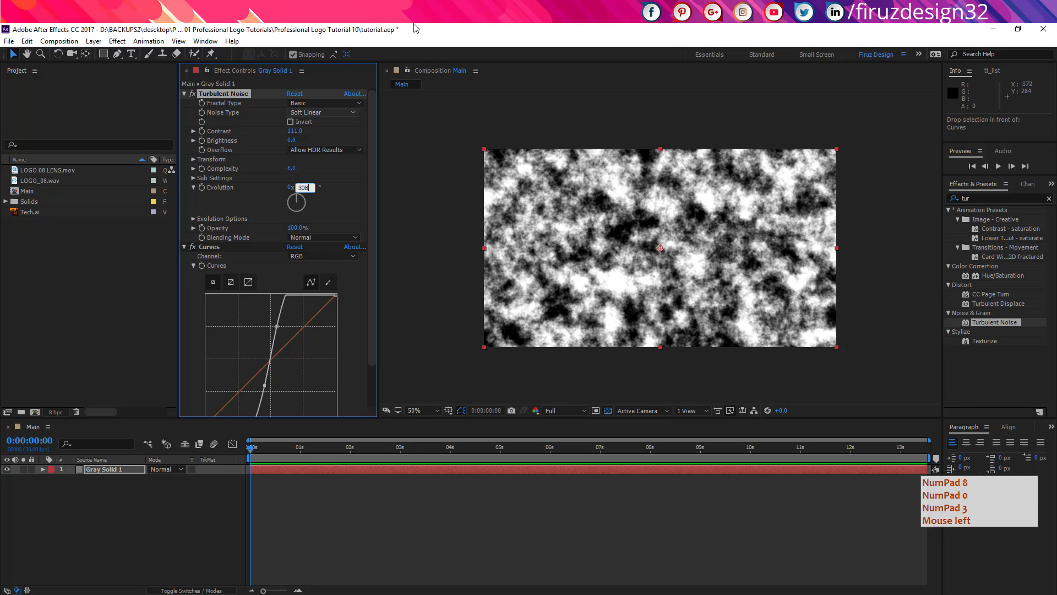
pyautogui.press('Return')
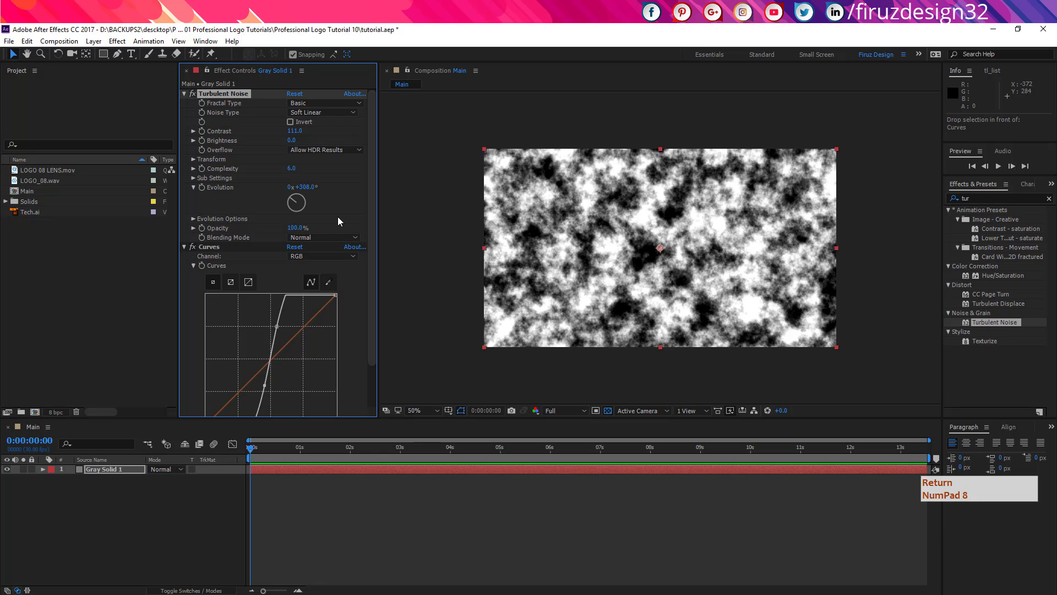
# Turn off uniform scaling for the noise, set its scale width to 84 and height to 39, and set contrast to 157.
pyautogui.click(193, 159)
pyautogui.click(292, 178)
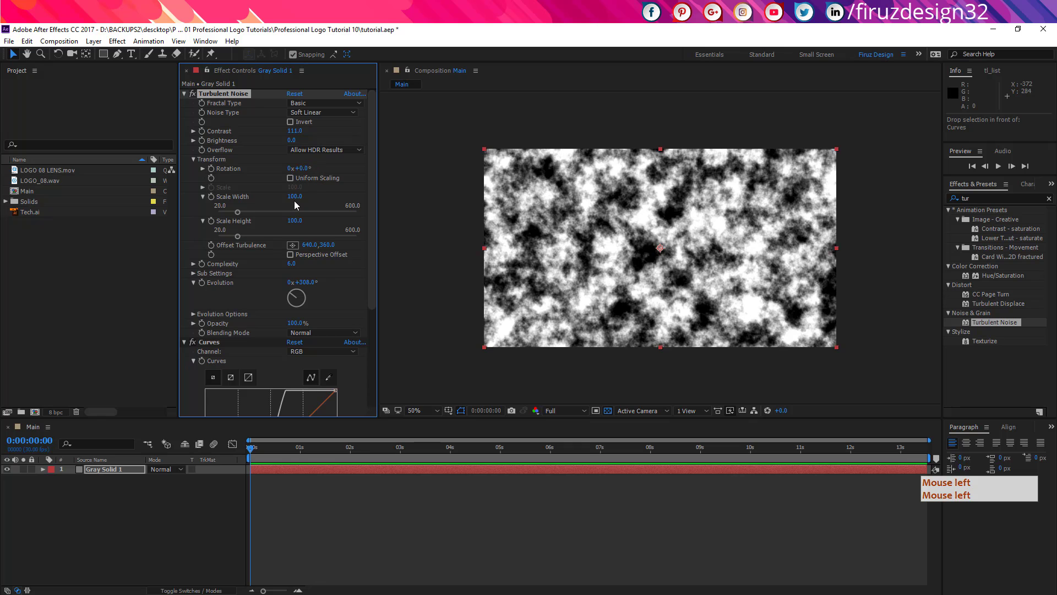
pyautogui.moveTo(295, 197); pyautogui.dragTo(248, 224)
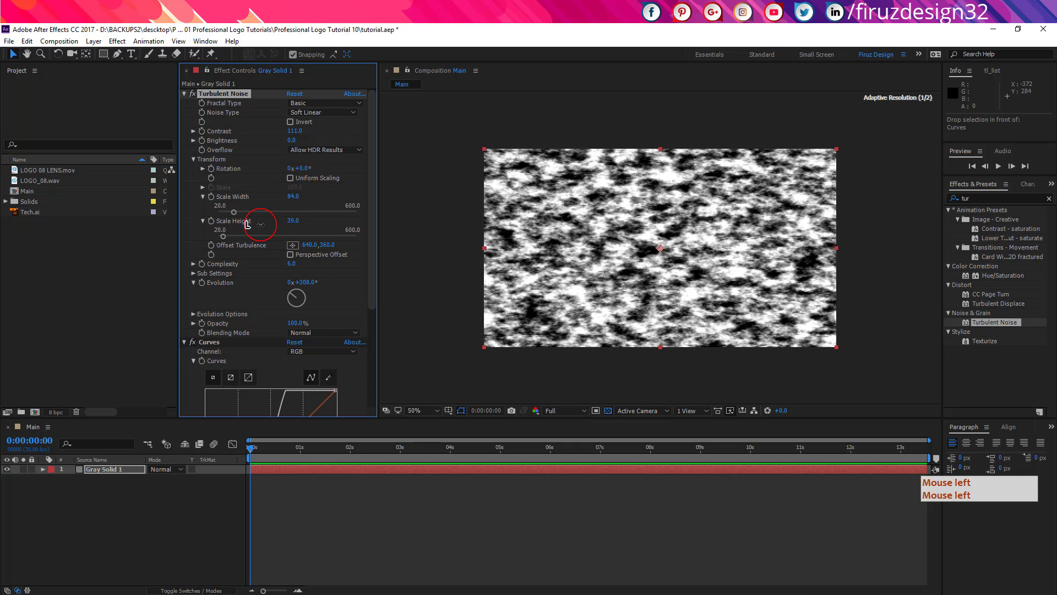
pyautogui.moveTo(292, 131); pyautogui.dragTo(315, 130)
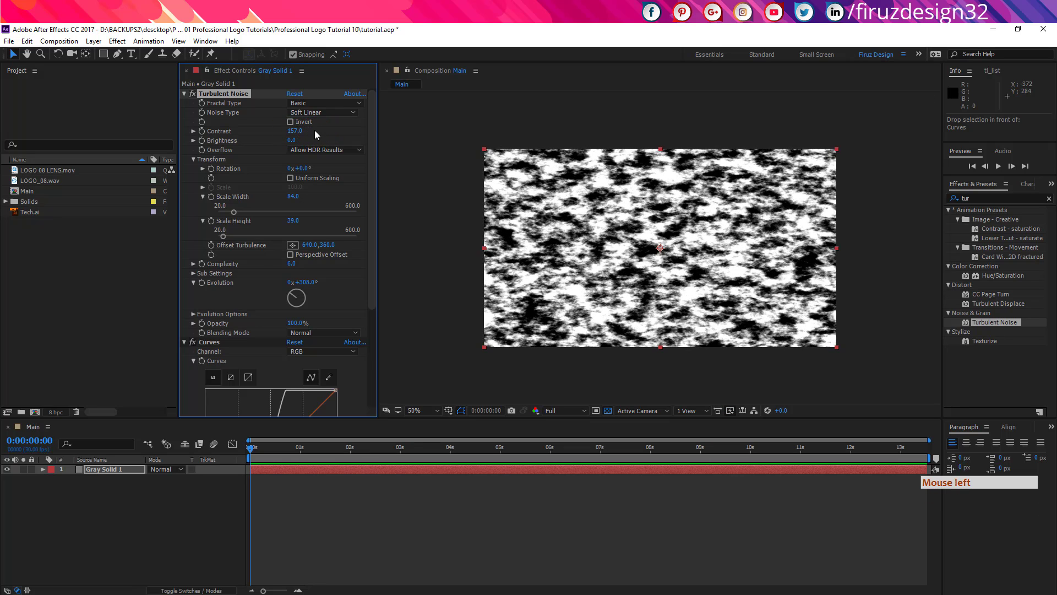
# Add a full-frame white solid layer above the gray solid.
pyautogui.click(162, 528)
pyautogui.rightClick(177, 526)
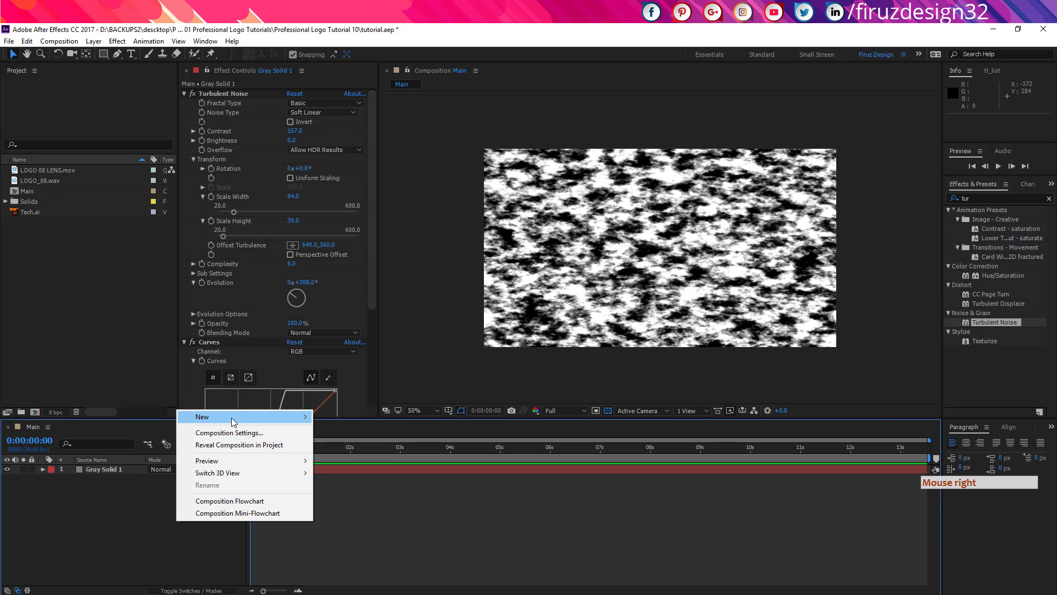
pyautogui.moveTo(232, 421)
pyautogui.click(124, 448)
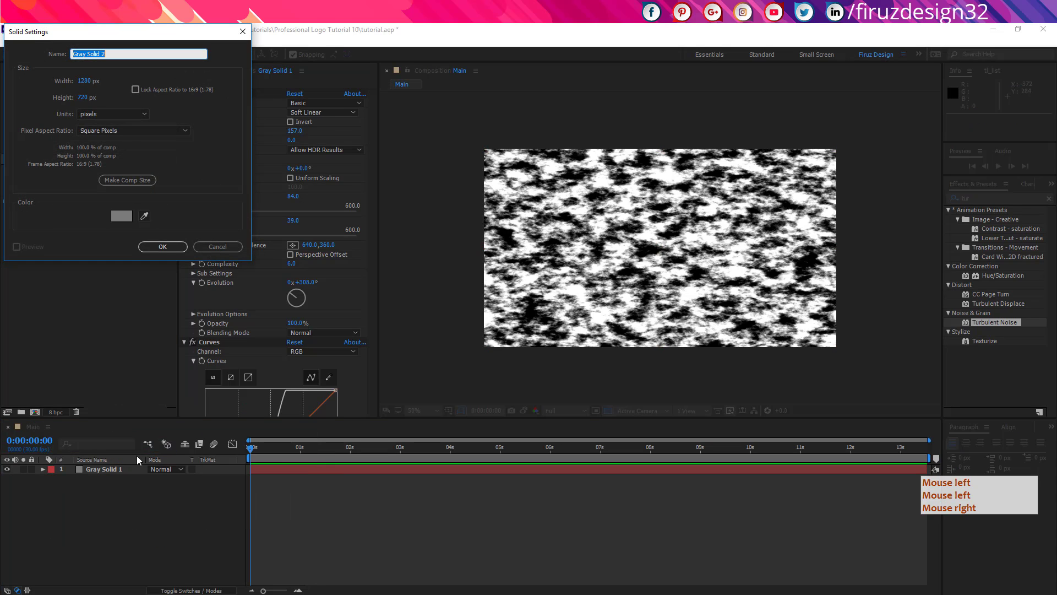
pyautogui.click(121, 215)
pyautogui.click(49, 262)
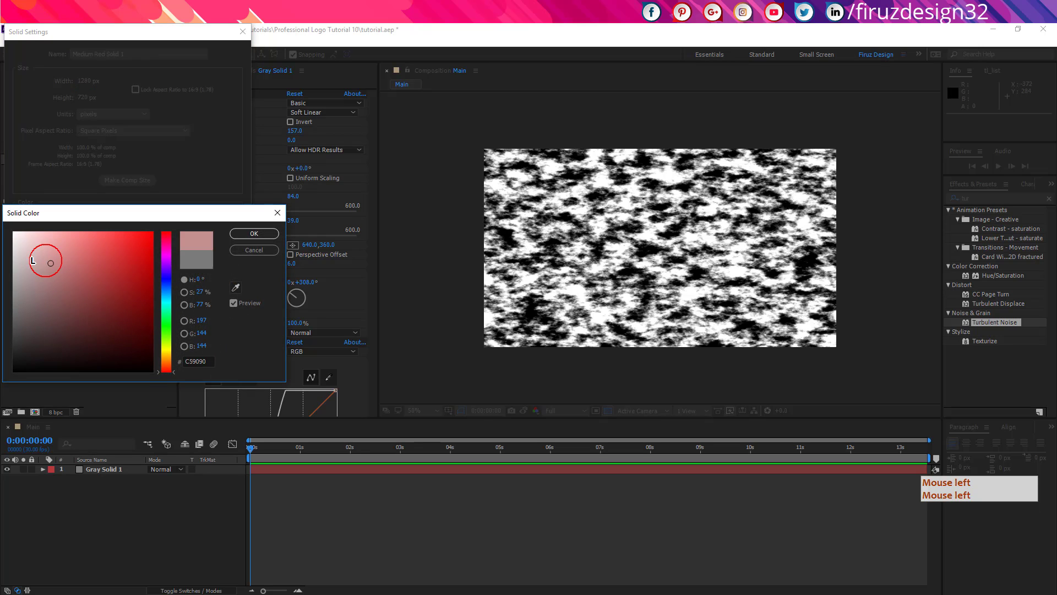
pyautogui.click(14, 232)
pyautogui.click(254, 233)
pyautogui.click(154, 251)
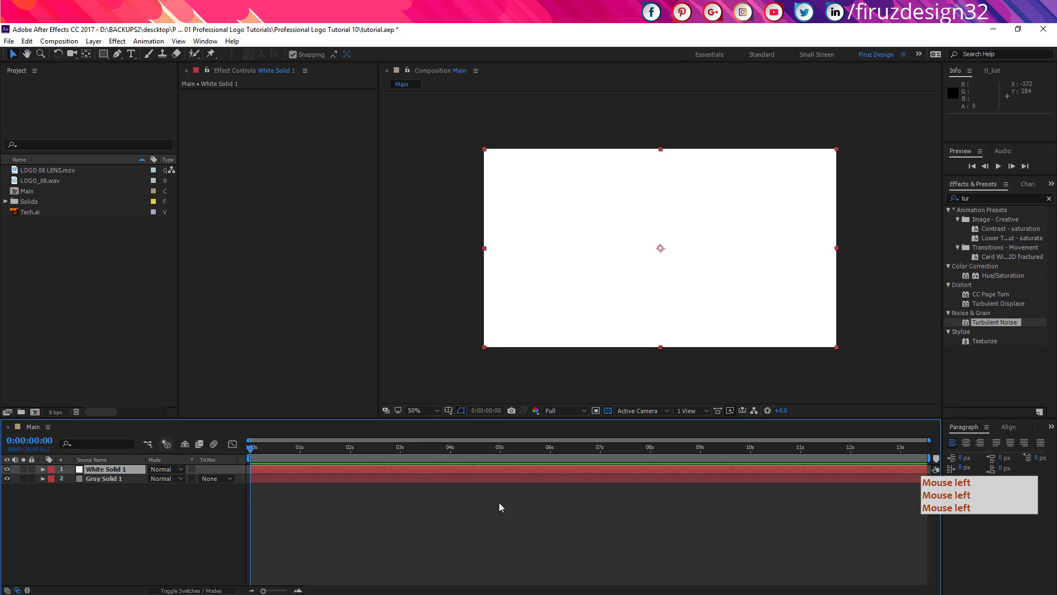
# Draw a rectangular mask about 1444 x 56 px on the white solid just below the frame and keyframe its path at 0:00:00:00.
pyautogui.press('Delete')
pyautogui.click(103, 53)
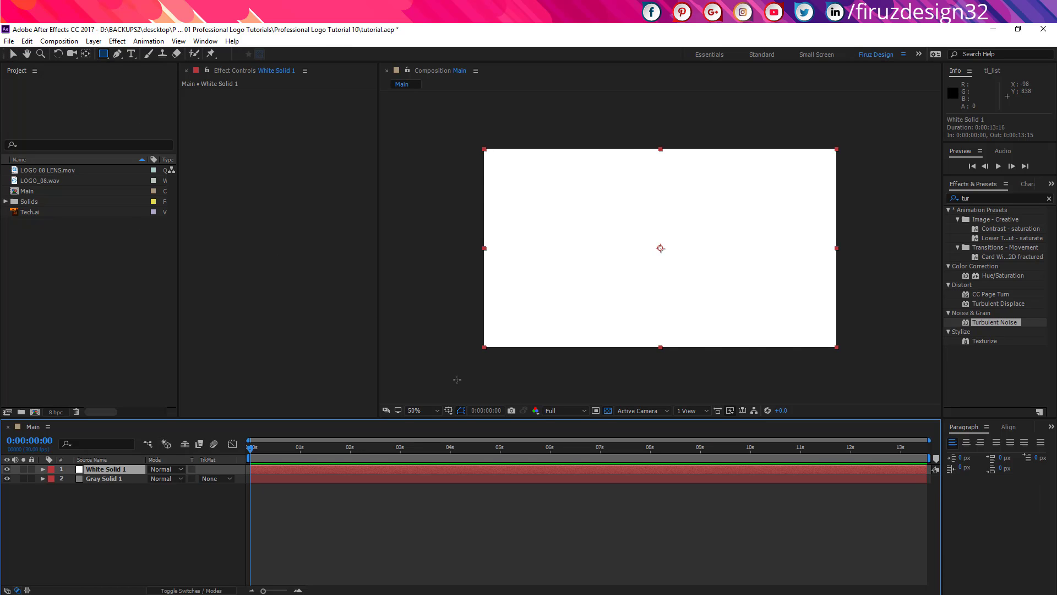
pyautogui.moveTo(457, 379); pyautogui.dragTo(854, 364)
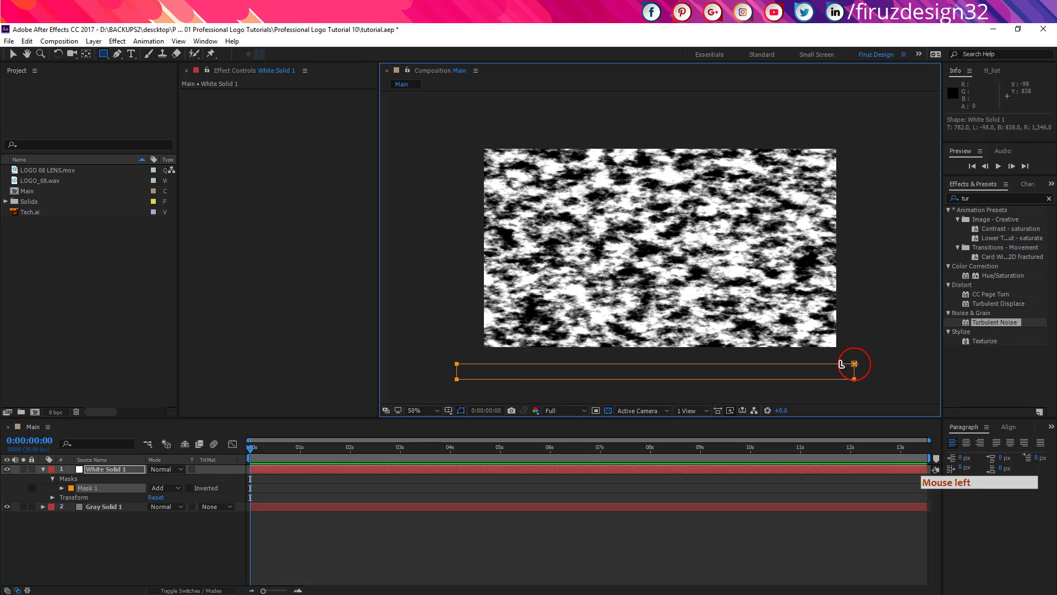
pyautogui.click(63, 490)
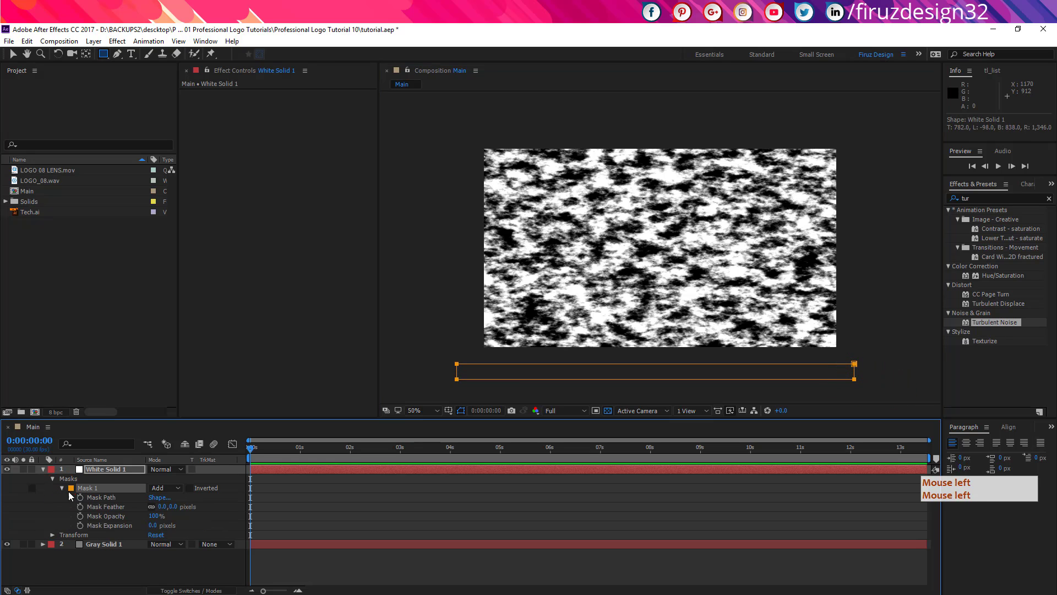
pyautogui.click(81, 497)
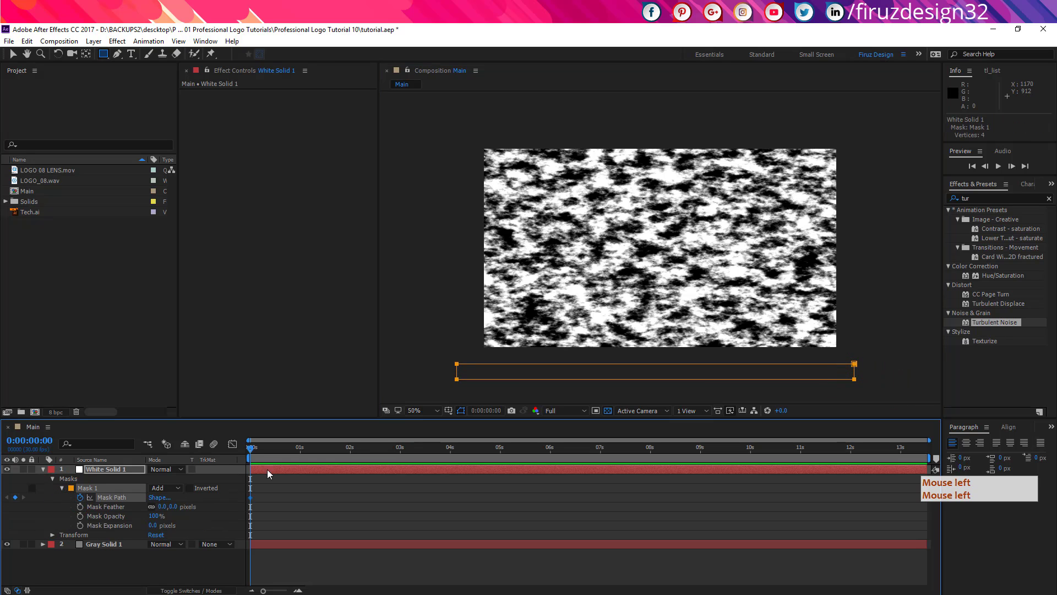
# At 0:00:03:00, move the mask's top edge up above the frame so the mask encloses the whole composition.
pyautogui.click(400, 451)
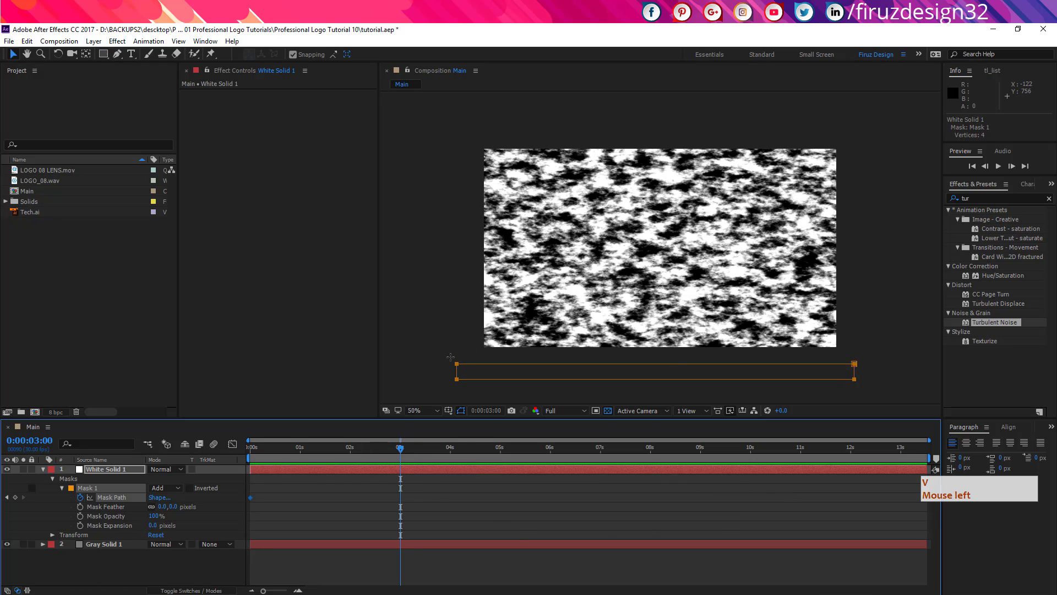
pyautogui.moveTo(455, 359); pyautogui.dragTo(864, 127)
pyautogui.press('v')
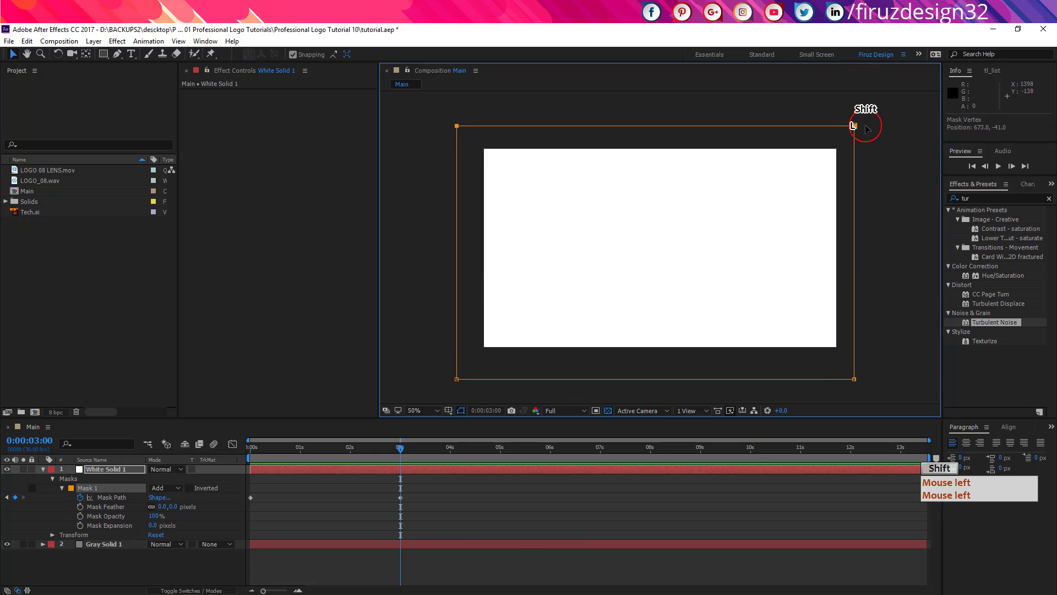
# Unlink the mask feather dimensions and set the vertical feather to 600 pixels.
pyautogui.click(150, 507)
pyautogui.click(171, 507)
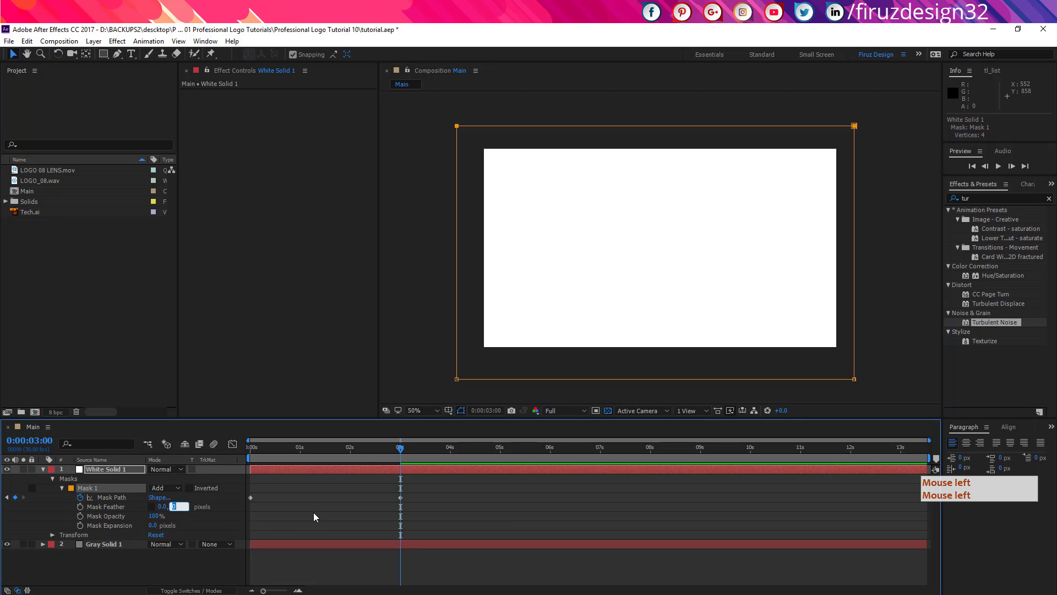
pyautogui.write('600')
pyautogui.press('Return')
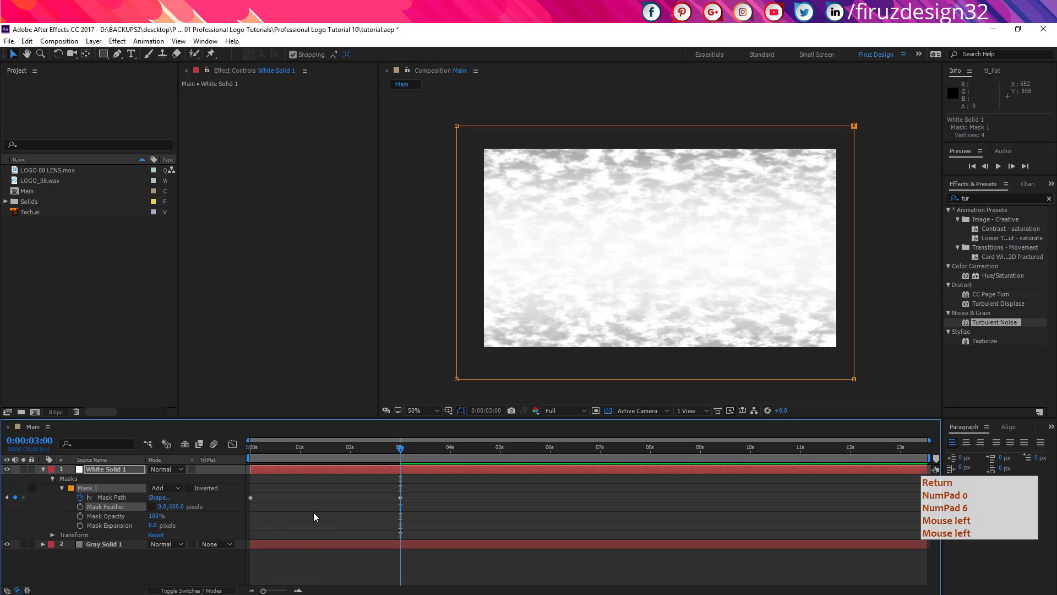
# At 0:00:00:00, select the mask's two bottom vertices and move them farther down below the frame.
pyautogui.moveTo(292, 448); pyautogui.dragTo(405, 448)
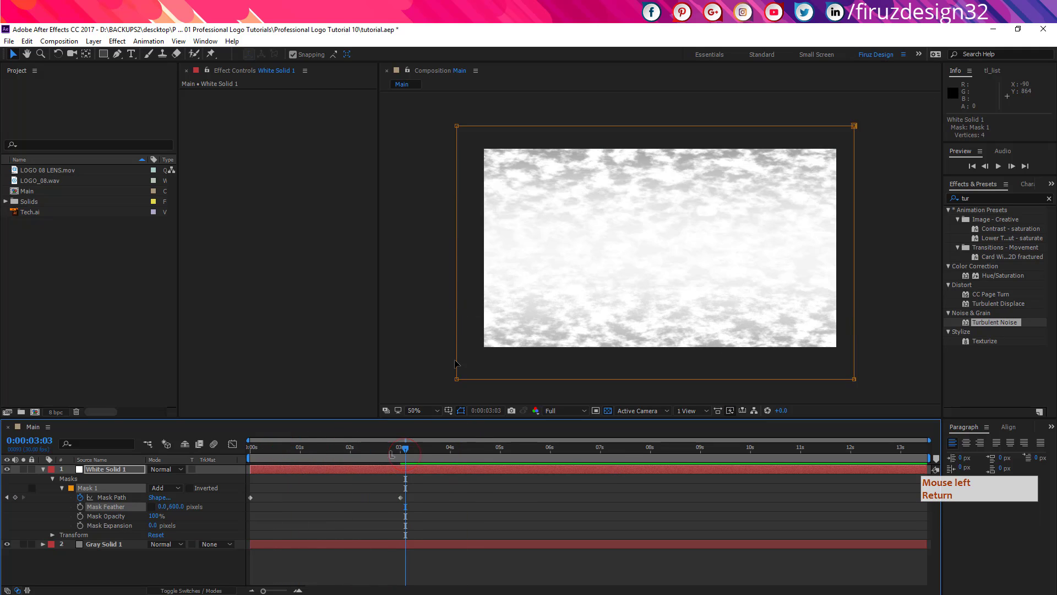
pyautogui.moveTo(439, 369); pyautogui.dragTo(871, 388)
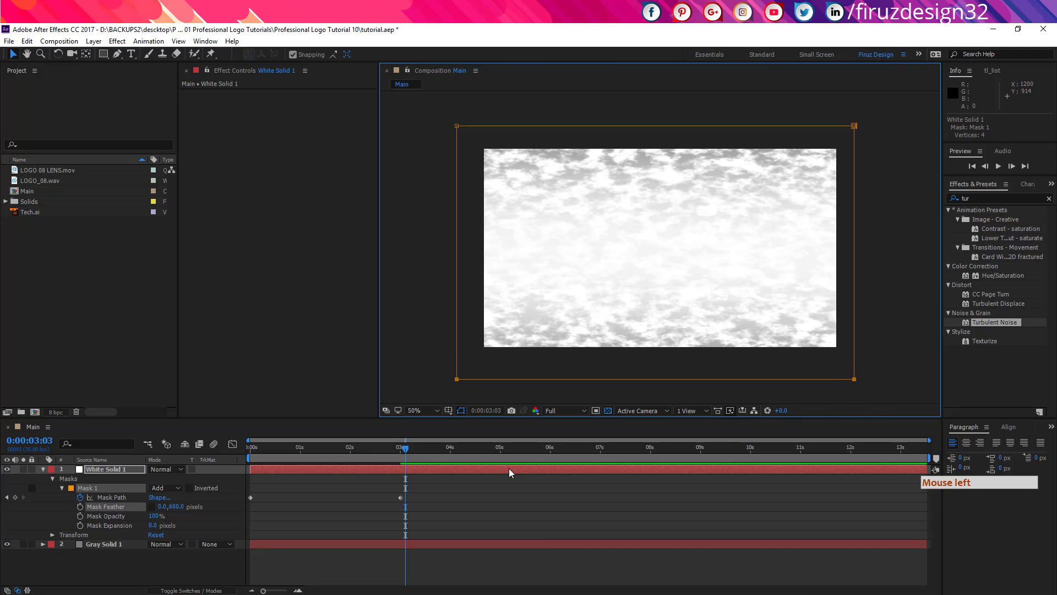
pyautogui.moveTo(400, 448); pyautogui.dragTo(251, 447)
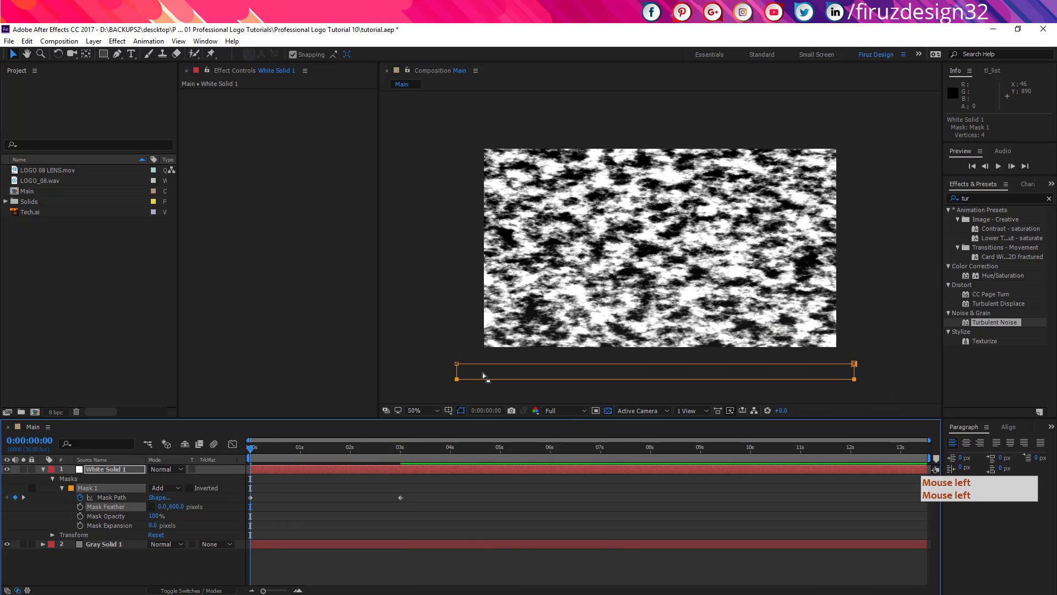
pyautogui.press(',')
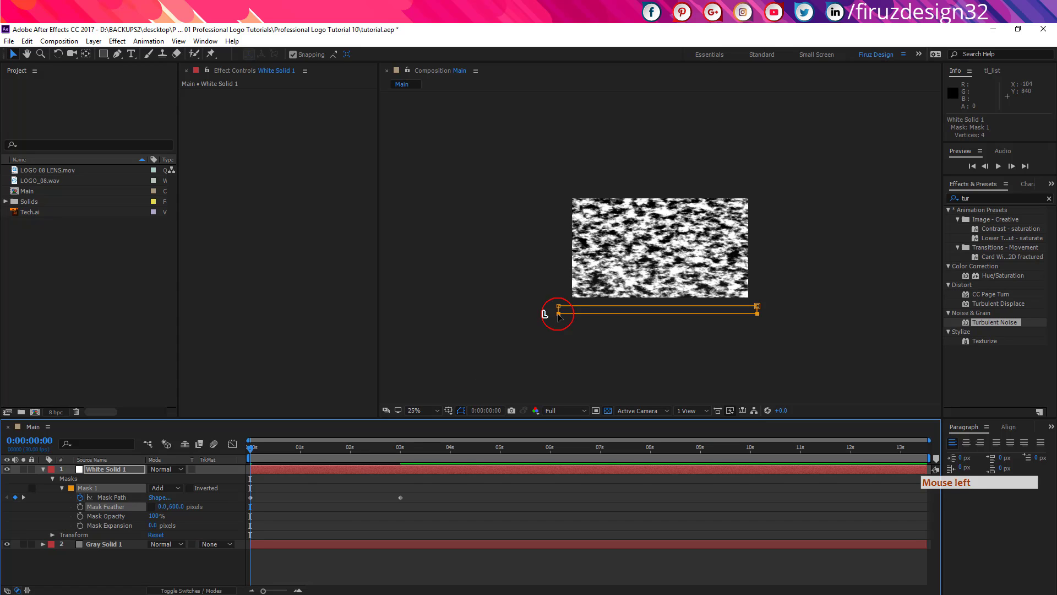
pyautogui.moveTo(558, 315); pyautogui.dragTo(558, 357)
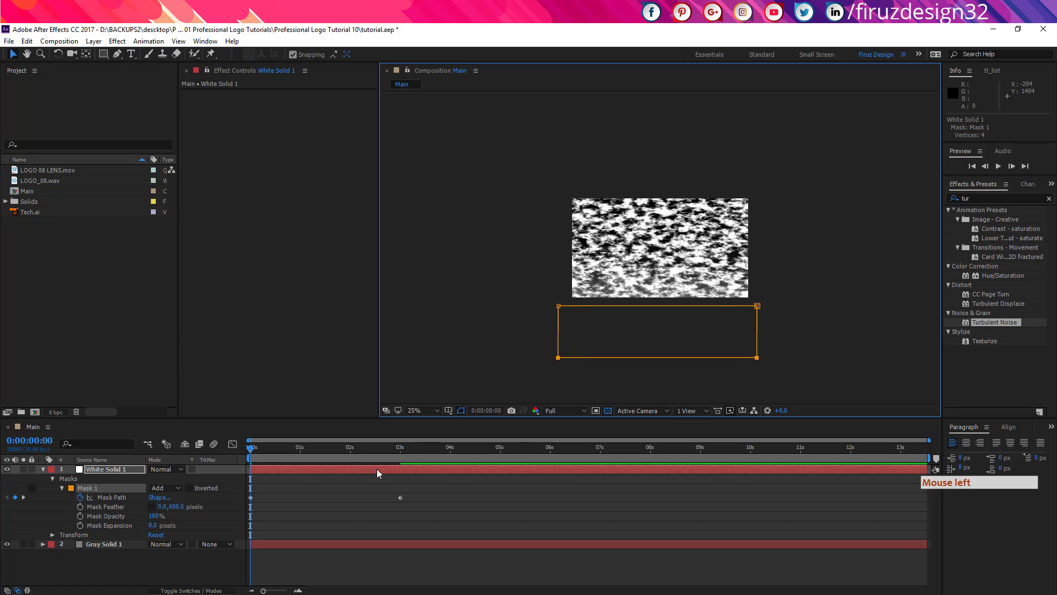
# At 0:00:03:00, move the two bottom vertices of the white solid's mask farther down below the frame.
pyautogui.moveTo(390, 456); pyautogui.dragTo(401, 455)
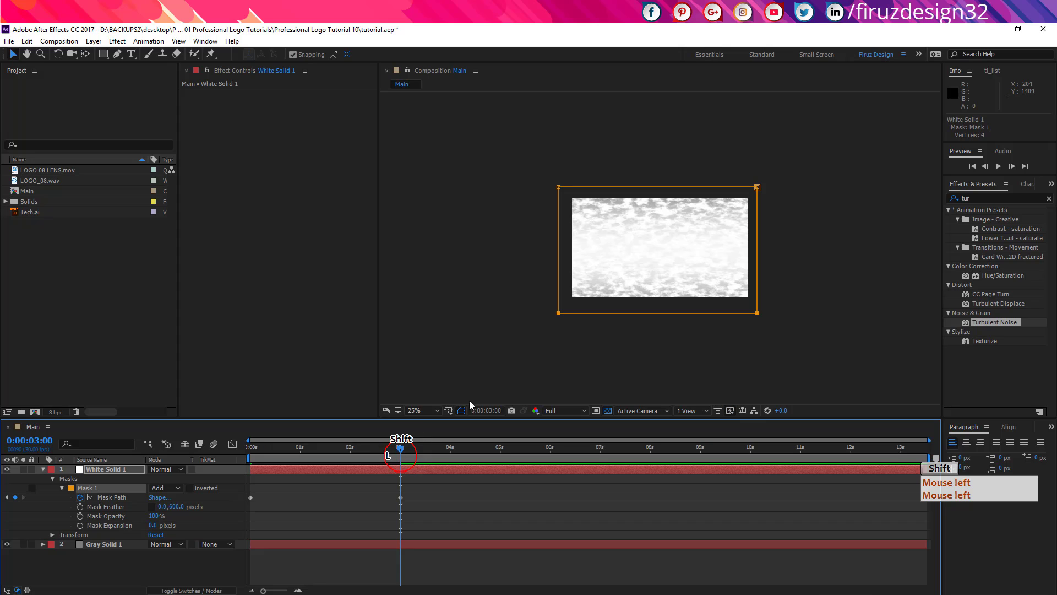
pyautogui.moveTo(541, 302); pyautogui.dragTo(751, 345)
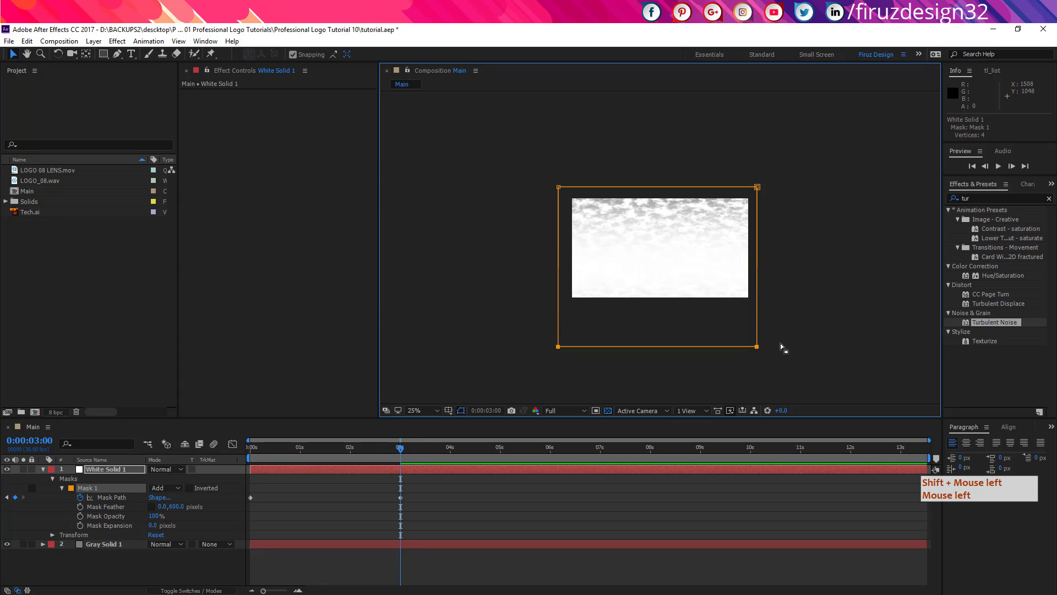
pyautogui.keyDown('shift'); pyautogui.click(755, 349); pyautogui.keyUp('shift')
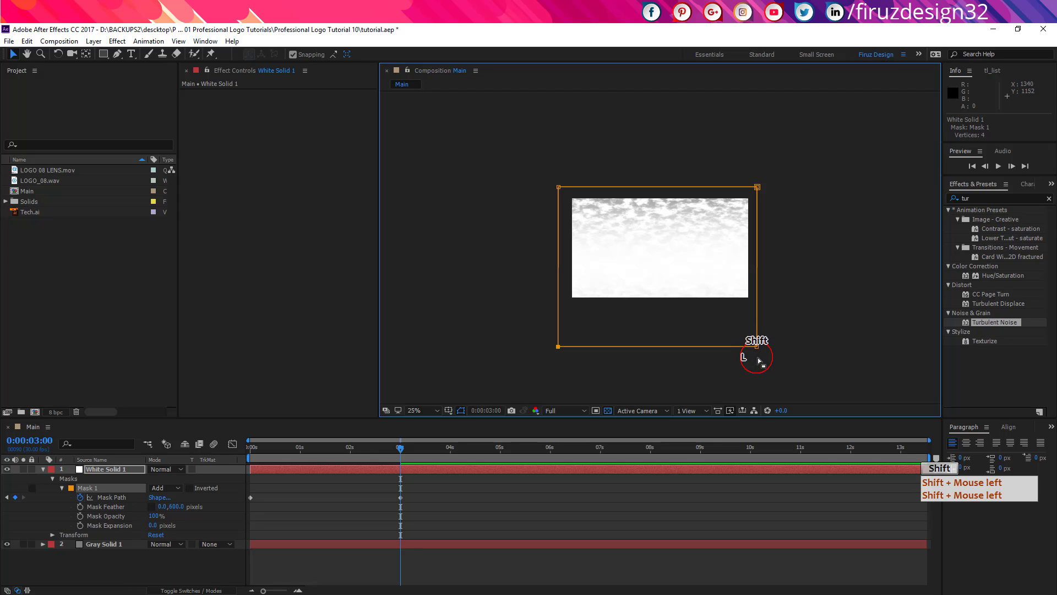
pyautogui.click(771, 374)
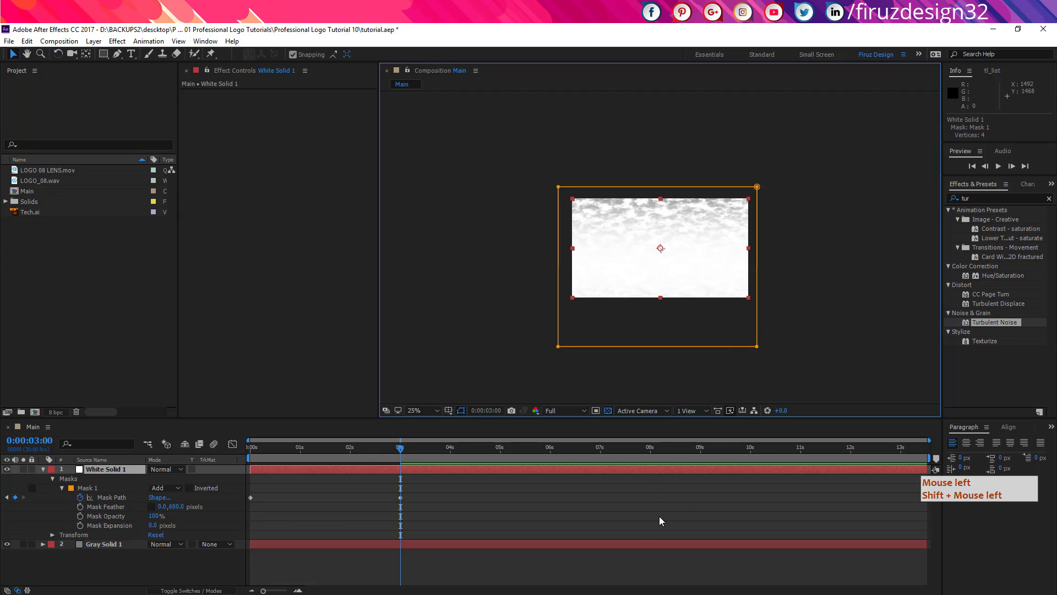
pyautogui.click(619, 512)
# Create a new black solid at the composition's 1280 x 720 px size above the white solid.
pyautogui.click(275, 471)
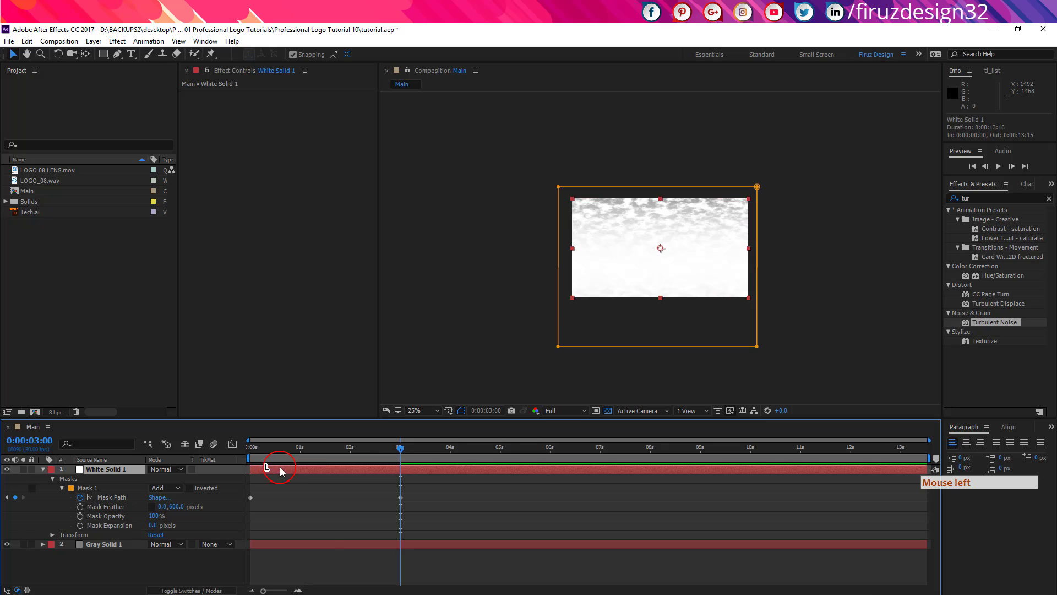
pyautogui.hotkey('ctrl', 'shift', 'y')
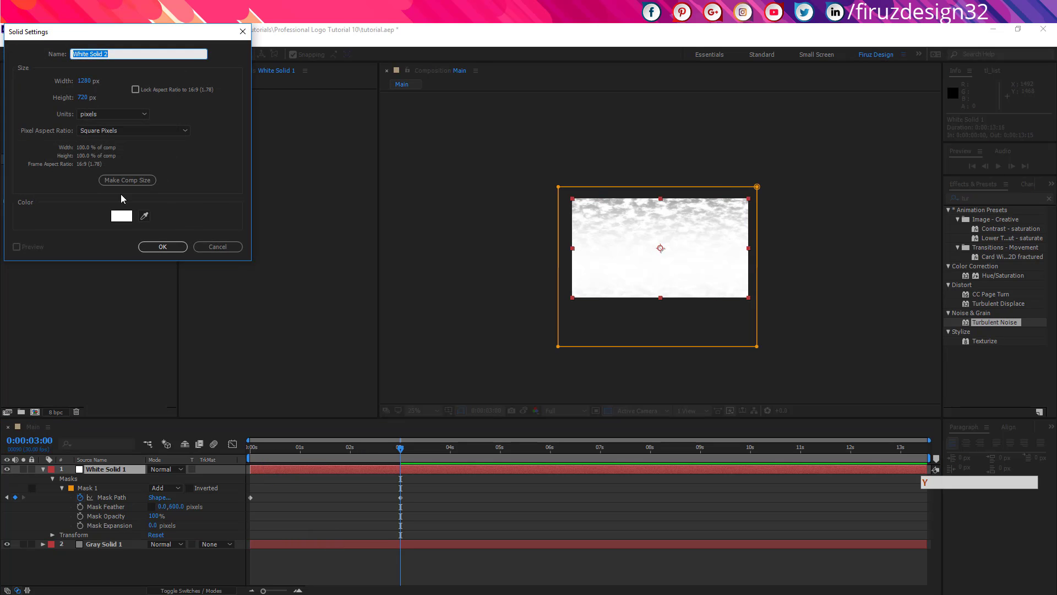
pyautogui.click(118, 214)
pyautogui.moveTo(119, 285); pyautogui.dragTo(158, 406)
pyautogui.press('Return')
pyautogui.press('Return')
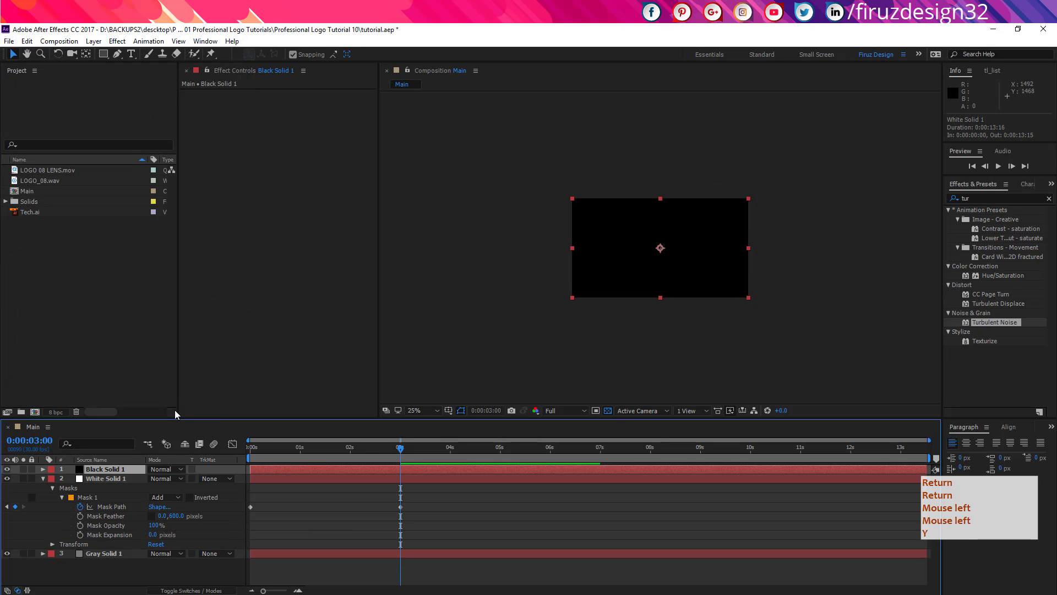
pyautogui.click(404, 500)
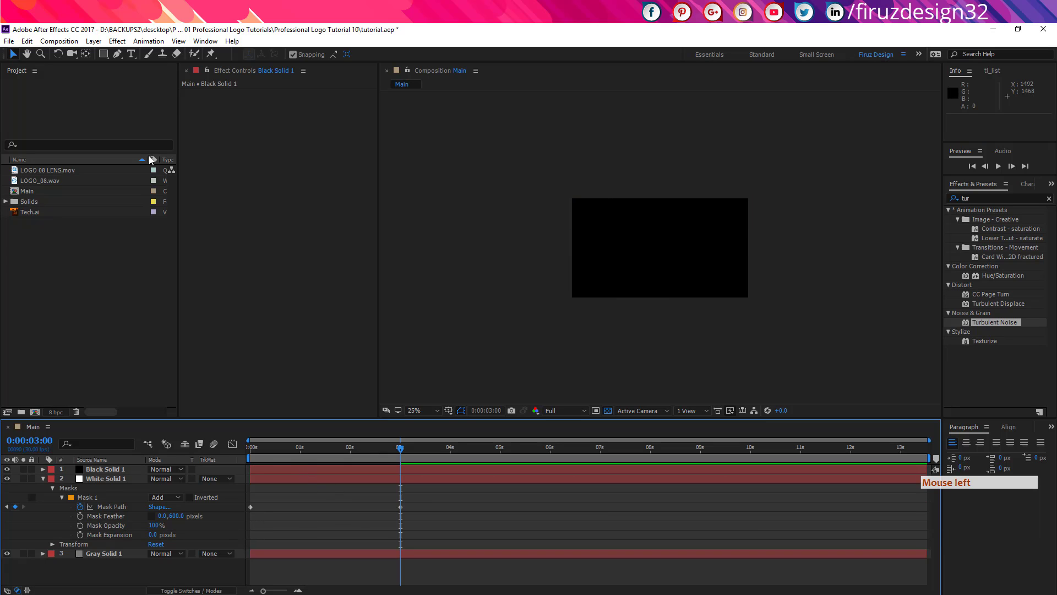
# Draw a rectangular mask about 1520 x 1376 px on the black solid so it encloses the whole frame.
pyautogui.click(105, 469)
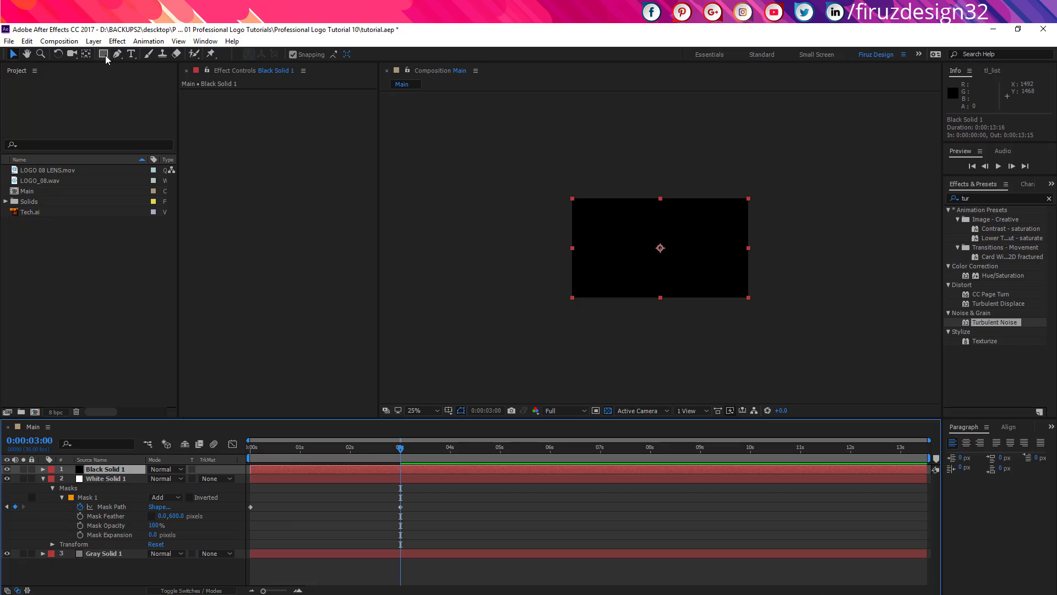
pyautogui.click(104, 55)
pyautogui.moveTo(549, 158); pyautogui.dragTo(758, 347)
pyautogui.click(62, 489)
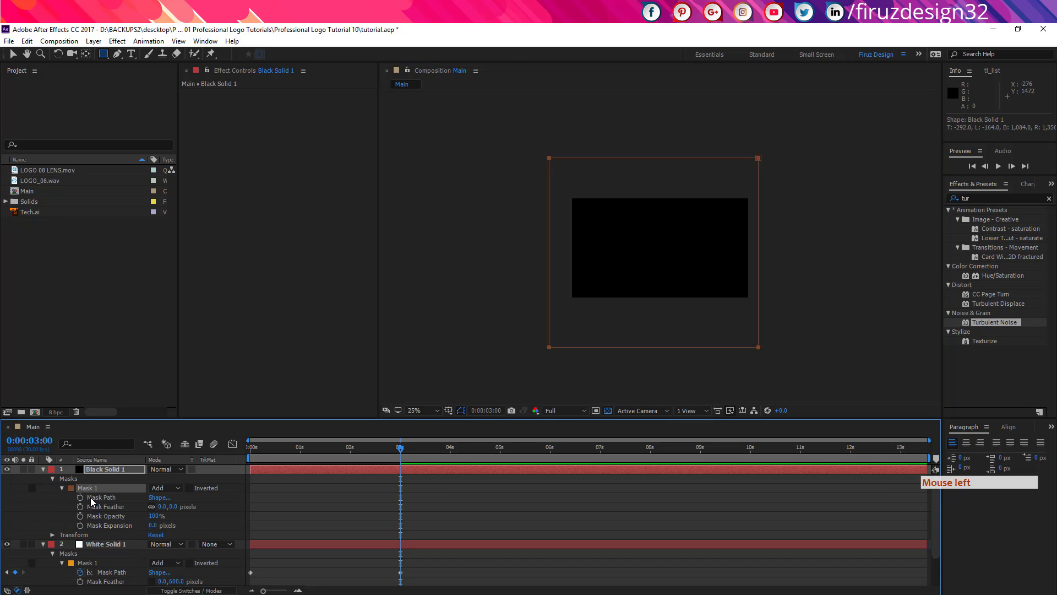
# Set the first mask path keyframe of the black solid at 0:00:00:00.
pyautogui.click(80, 497)
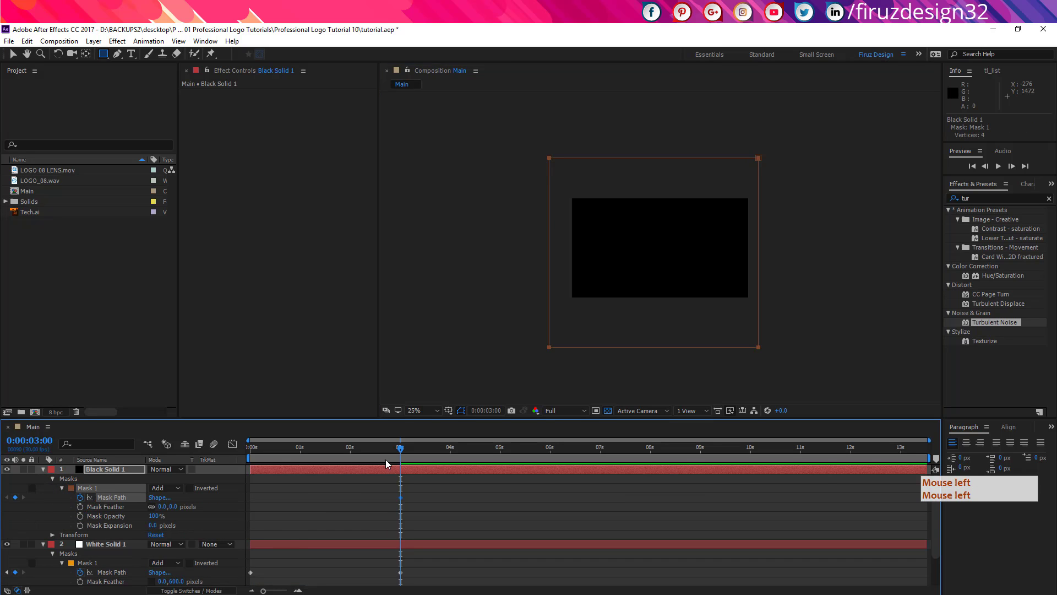
pyautogui.hotkey('ctrl', 'z')
pyautogui.moveTo(398, 449); pyautogui.dragTo(250, 505)
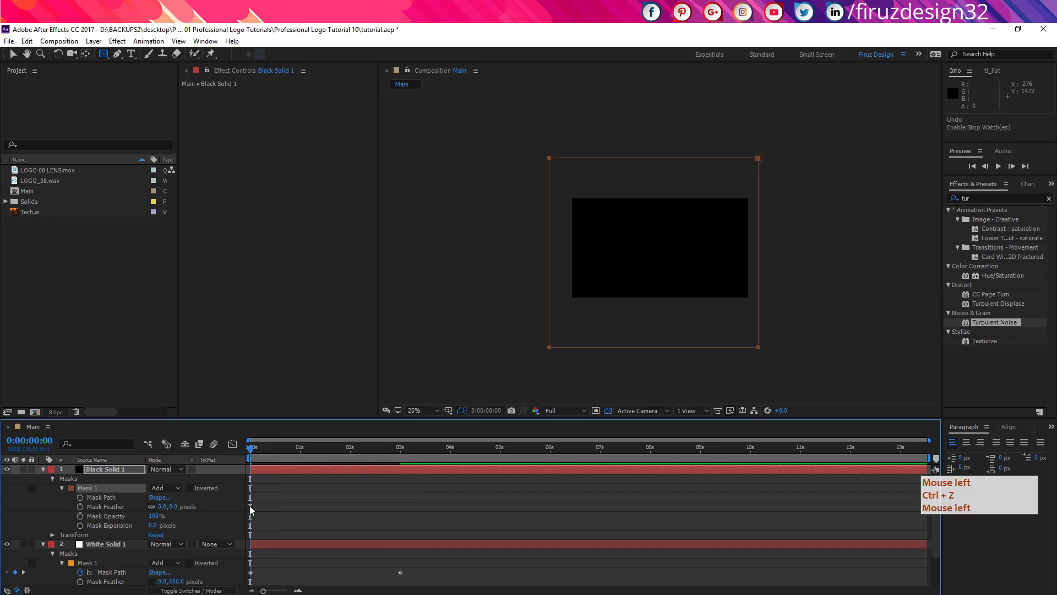
pyautogui.click(81, 496)
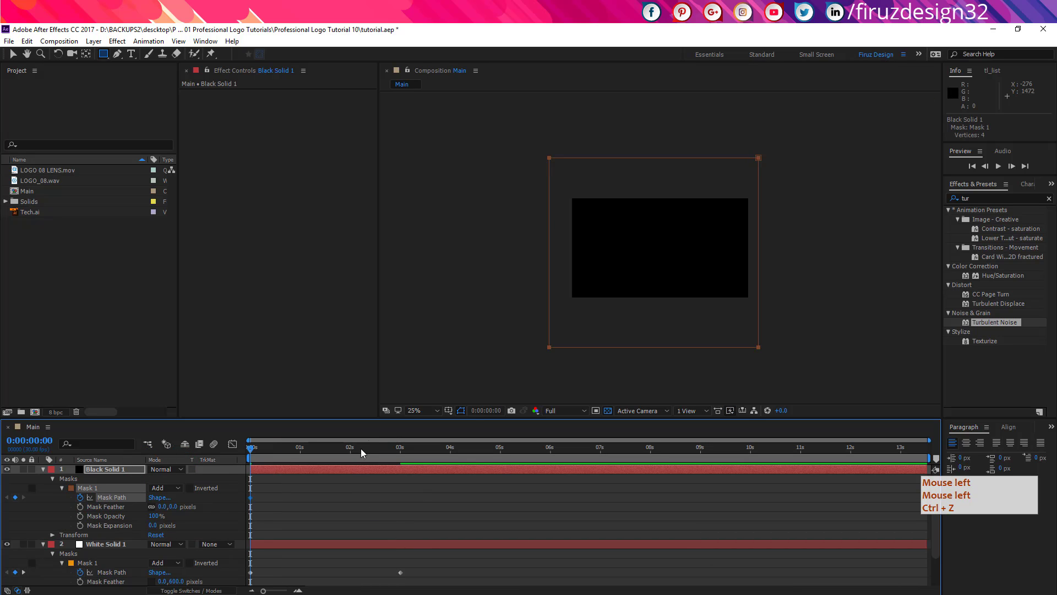
# At 0:00:03:00, move the black solid mask's two bottom vertices up above the frame.
pyautogui.keyDown('shift'); pyautogui.click(398, 450); pyautogui.keyUp('shift')
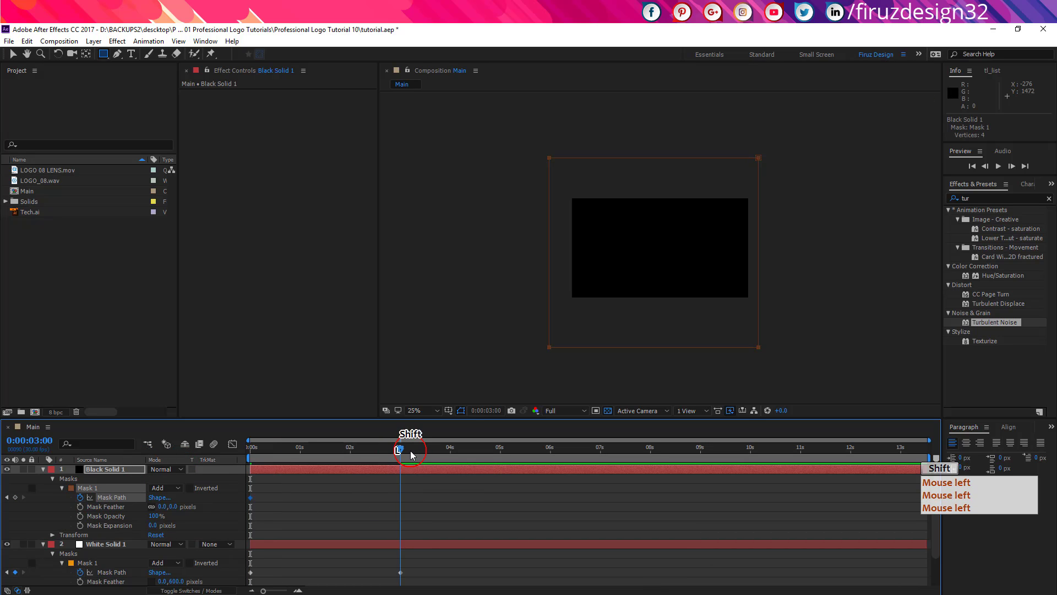
pyautogui.click(13, 55)
pyautogui.moveTo(497, 318); pyautogui.dragTo(829, 405)
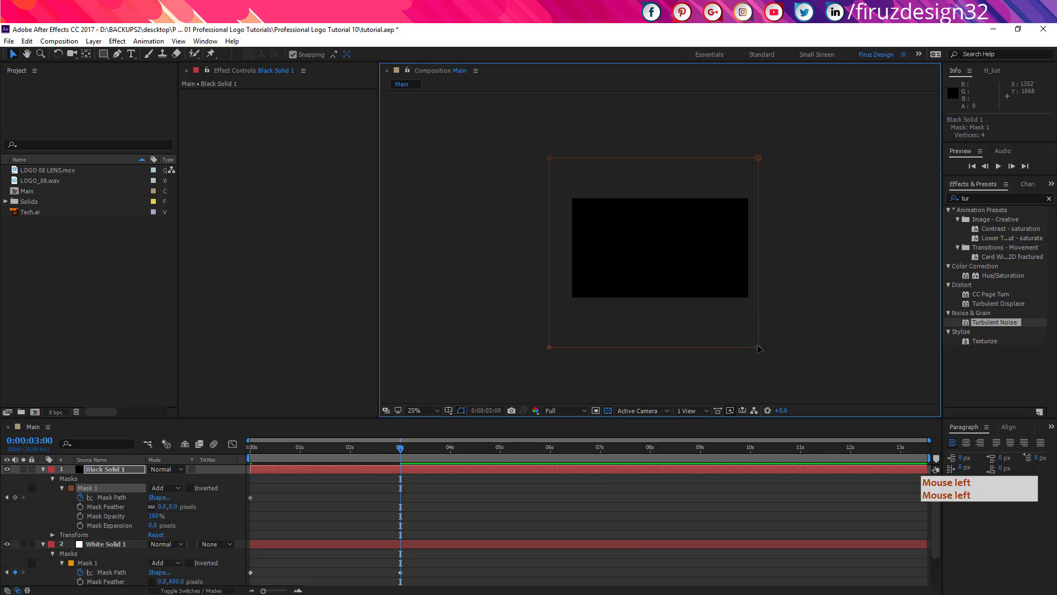
pyautogui.moveTo(759, 350); pyautogui.dragTo(773, 187)
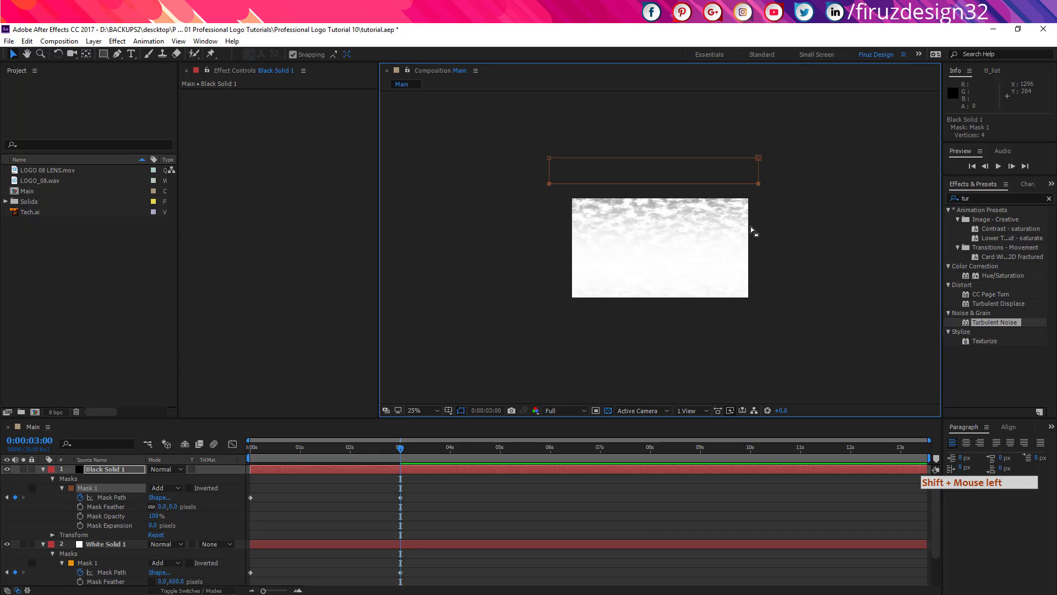
# Unlink the black solid's mask feather dimensions, set the vertical feather to 25 pixels, and check the wipe at 0:00:01:22.
pyautogui.click(110, 506)
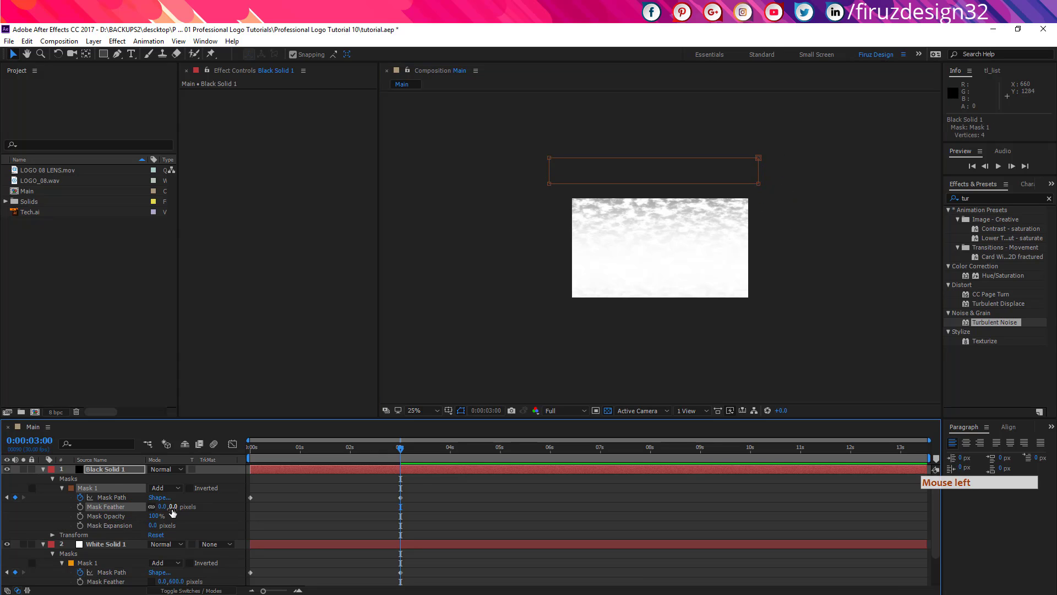
pyautogui.click(150, 507)
pyautogui.click(154, 508)
pyautogui.click(173, 507)
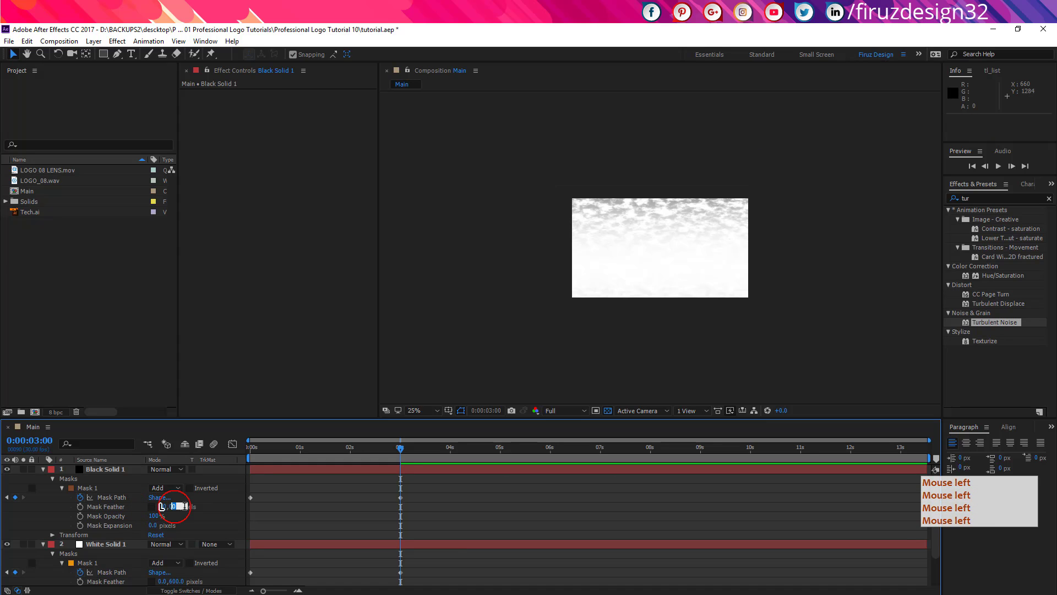
pyautogui.write('25')
pyautogui.press('Return')
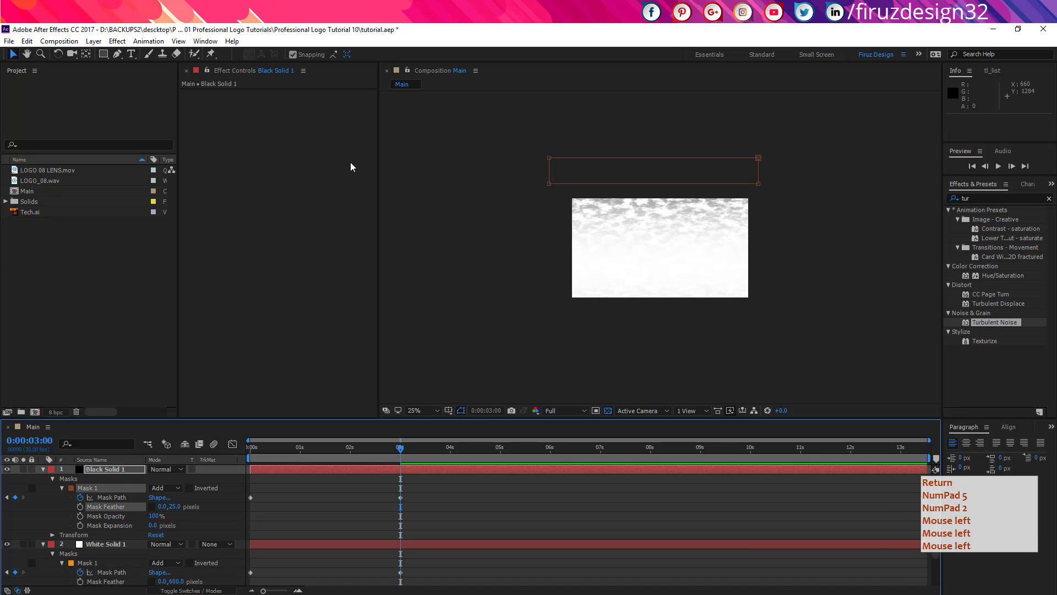
pyautogui.moveTo(400, 457); pyautogui.dragTo(337, 466)
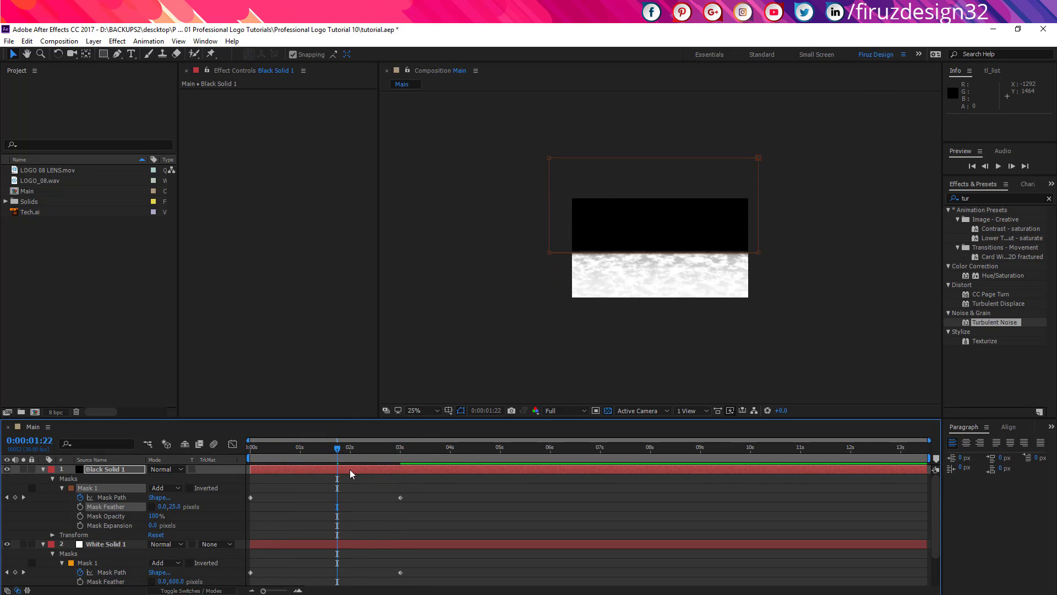
# Add a new adjustment layer above the black solid and rename it polly.
pyautogui.rightClick(136, 473)
pyautogui.rightClick(122, 479)
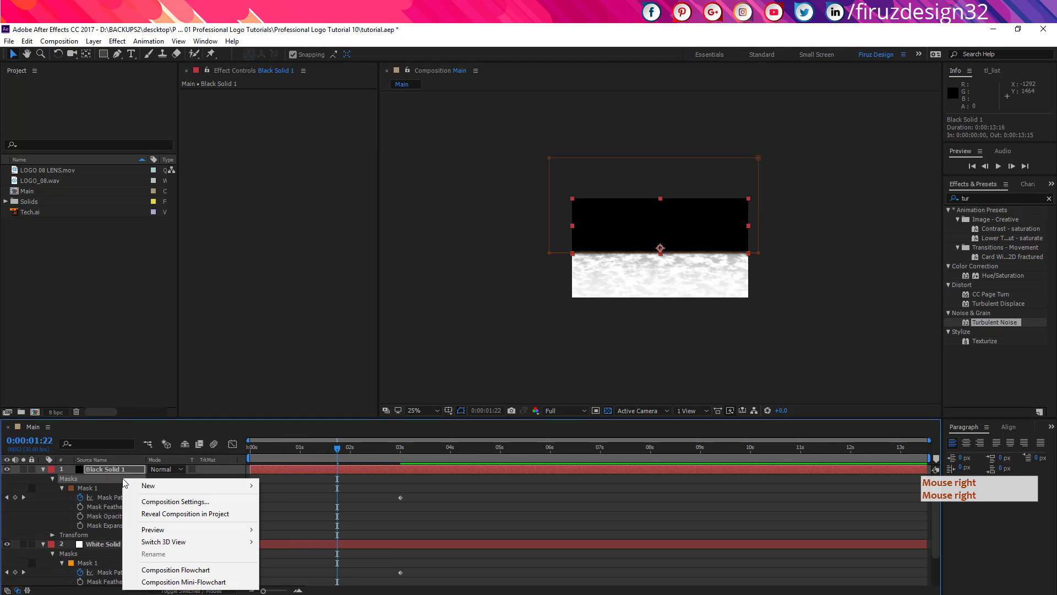
pyautogui.moveTo(154, 487)
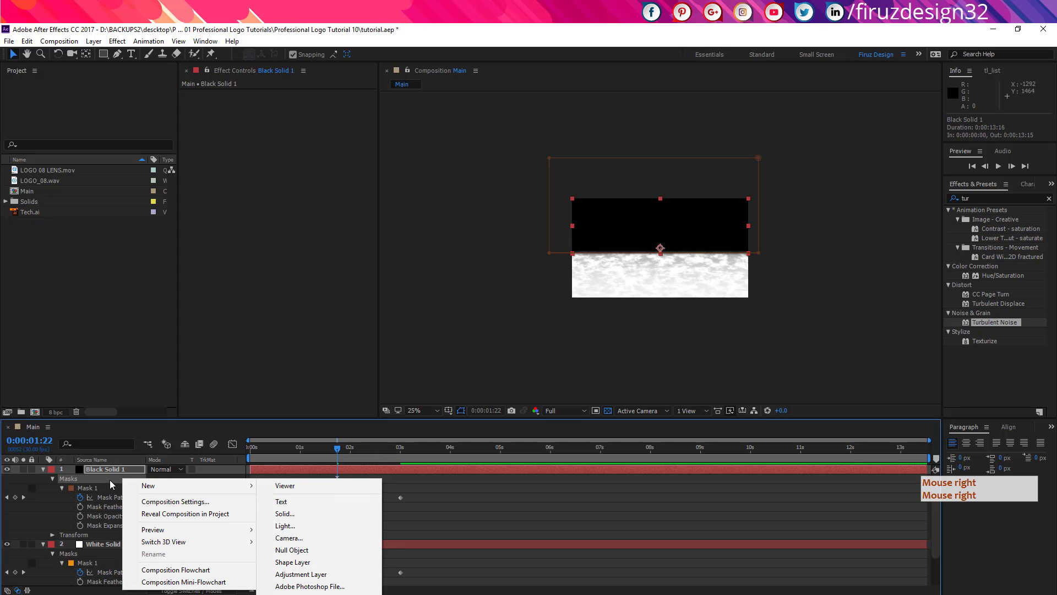
pyautogui.click(93, 481)
pyautogui.rightClick(130, 482)
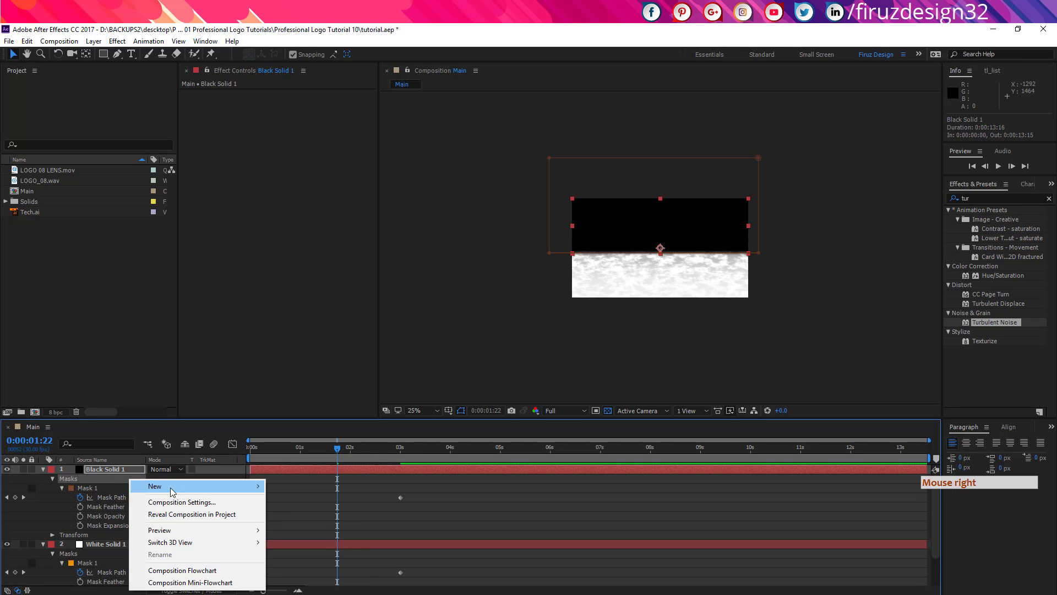
pyautogui.moveTo(174, 492)
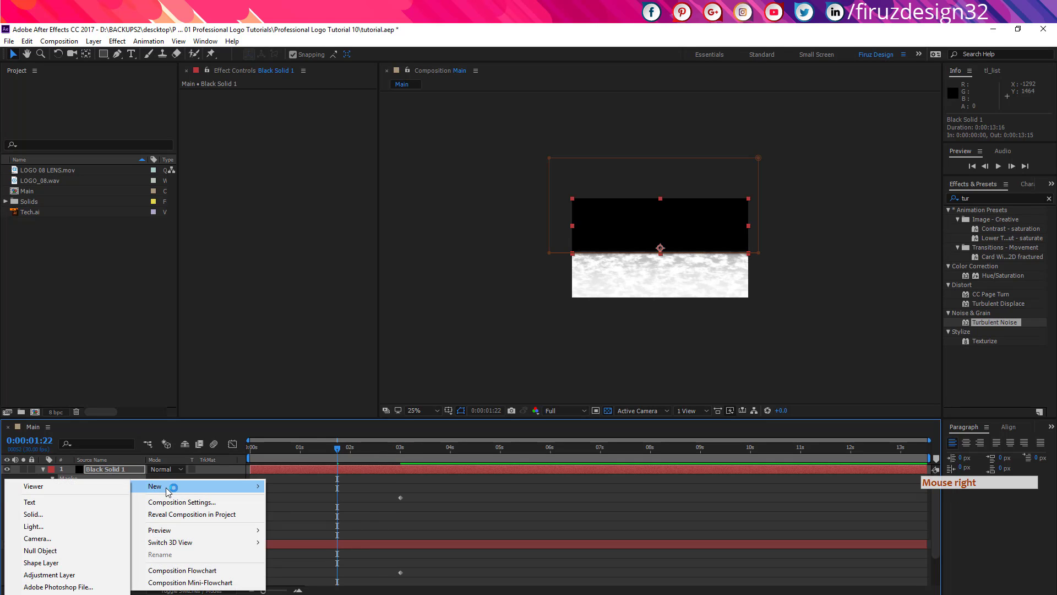
pyautogui.click(77, 574)
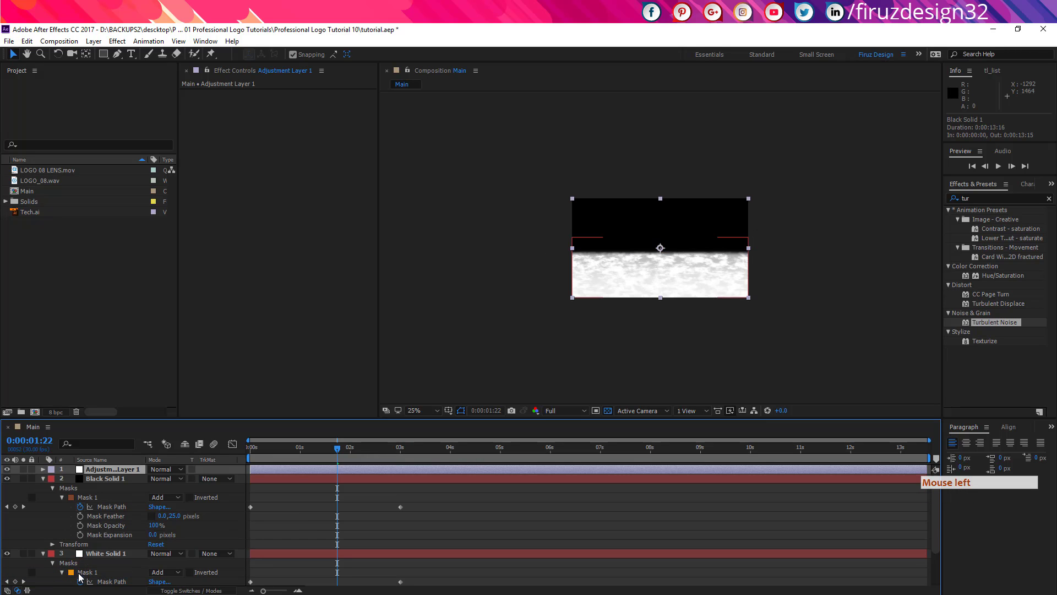
pyautogui.press('Return')
pyautogui.write('polly')
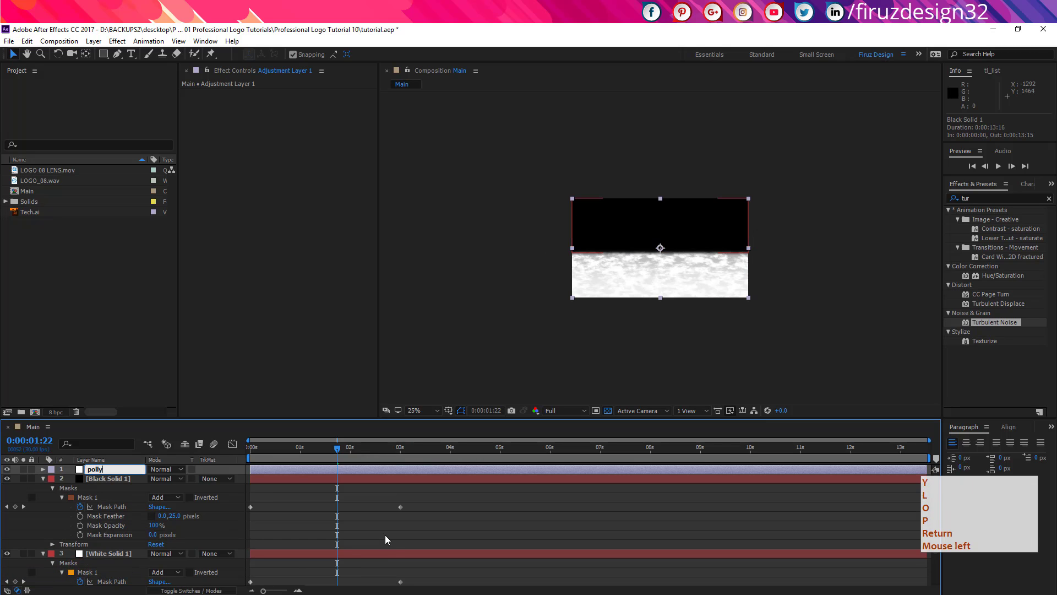
pyautogui.press('Return')
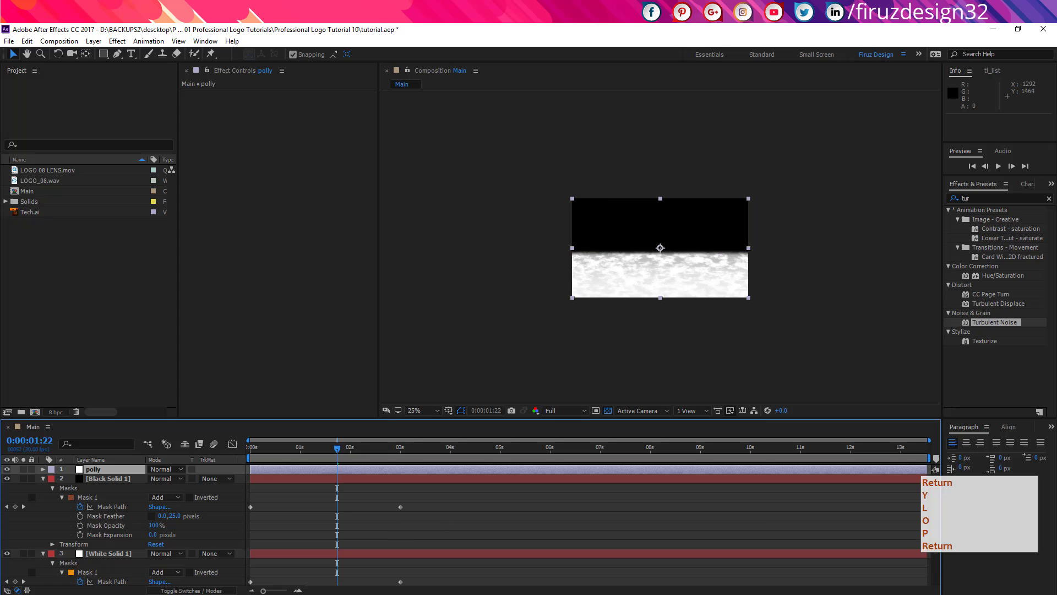
# Find the CC Pixel Polly effect and apply it to the polly adjustment layer.
pyautogui.click(990, 197)
pyautogui.write('po')
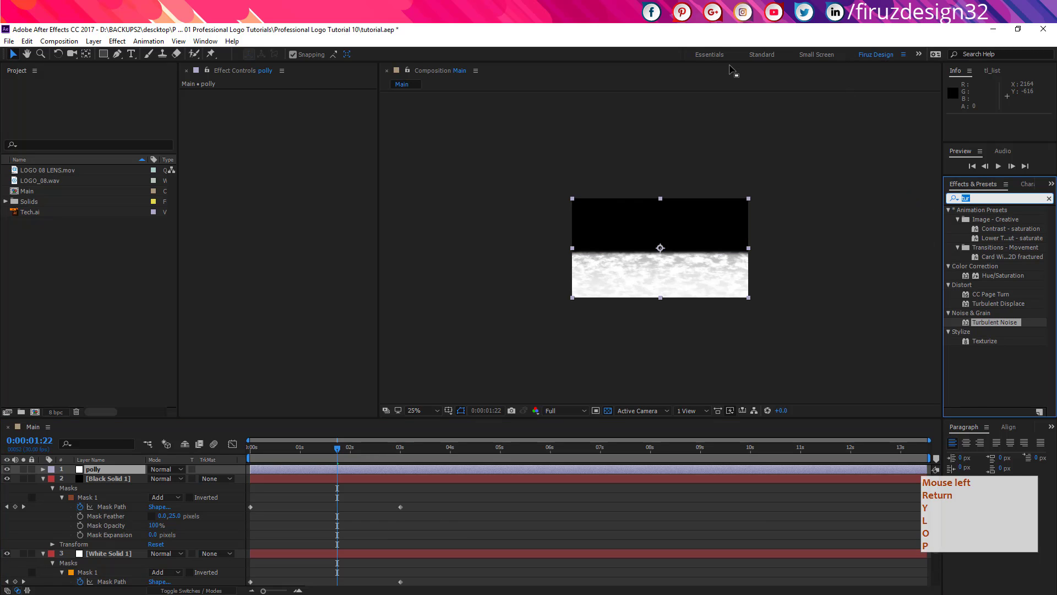
pyautogui.write('ll')
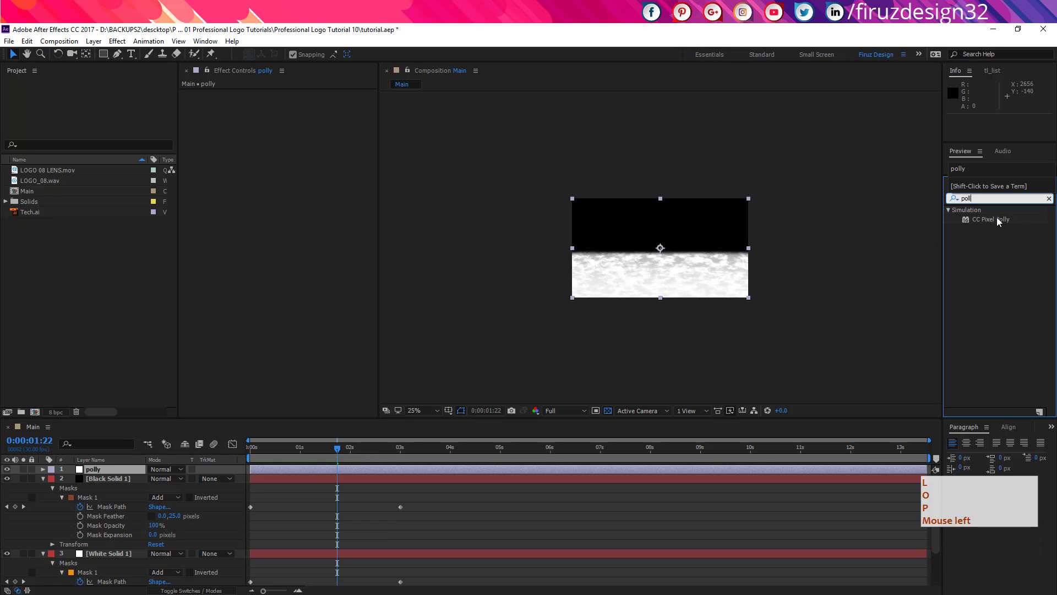
pyautogui.moveTo(998, 220); pyautogui.dragTo(307, 222)
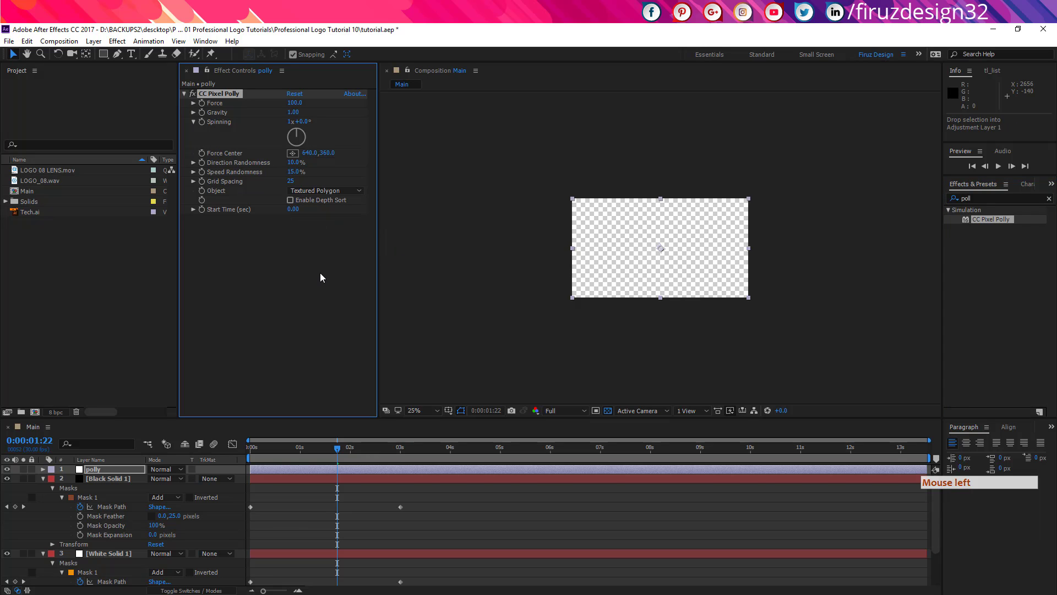
# Set CC Pixel Polly's Force, Gravity and Spinning to 0.
pyautogui.click(296, 103)
pyautogui.write('0')
pyautogui.press('Tab')
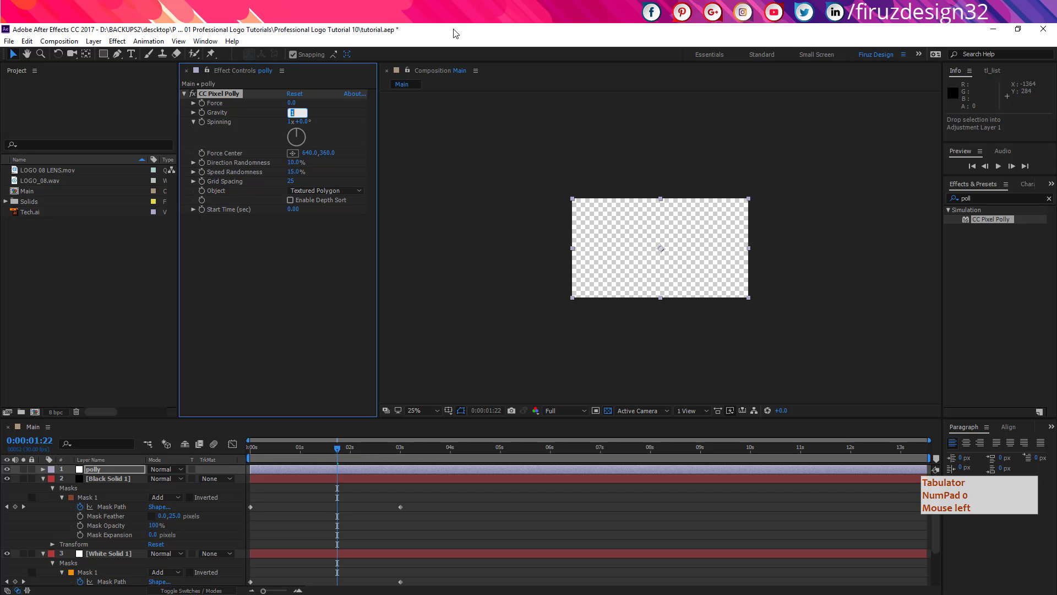
pyautogui.write('0')
pyautogui.press('Tab')
pyautogui.write('0')
pyautogui.press('Tab')
# Set CC Pixel Polly's Direction Randomness to 99%, Speed Randomness to 1% and Grid Spacing to 30.
pyautogui.press('Tab')
pyautogui.press('Tab')
pyautogui.press('Tab')
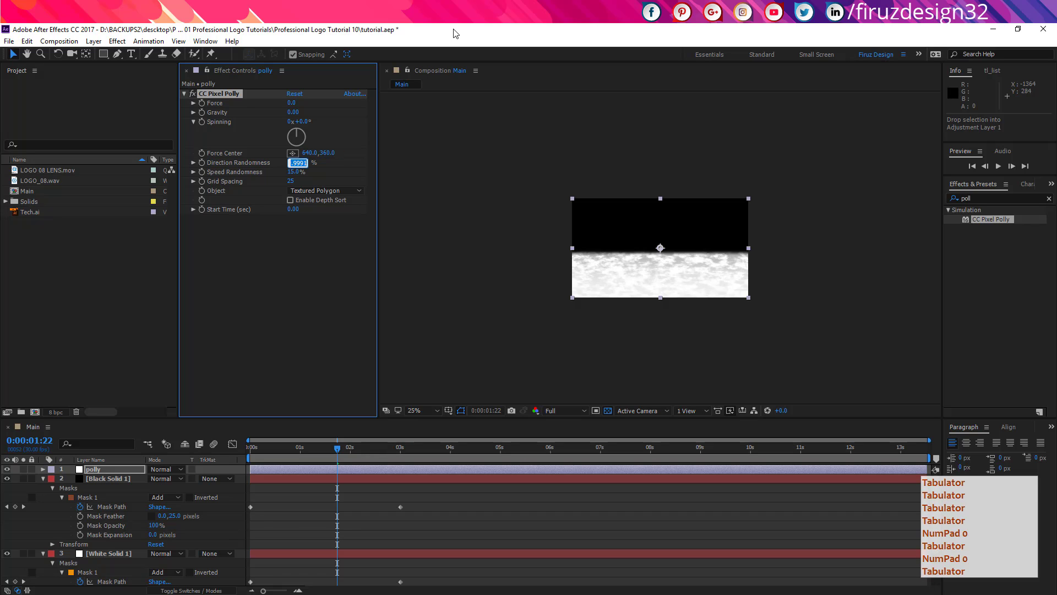
pyautogui.write('99')
pyautogui.press('Tab')
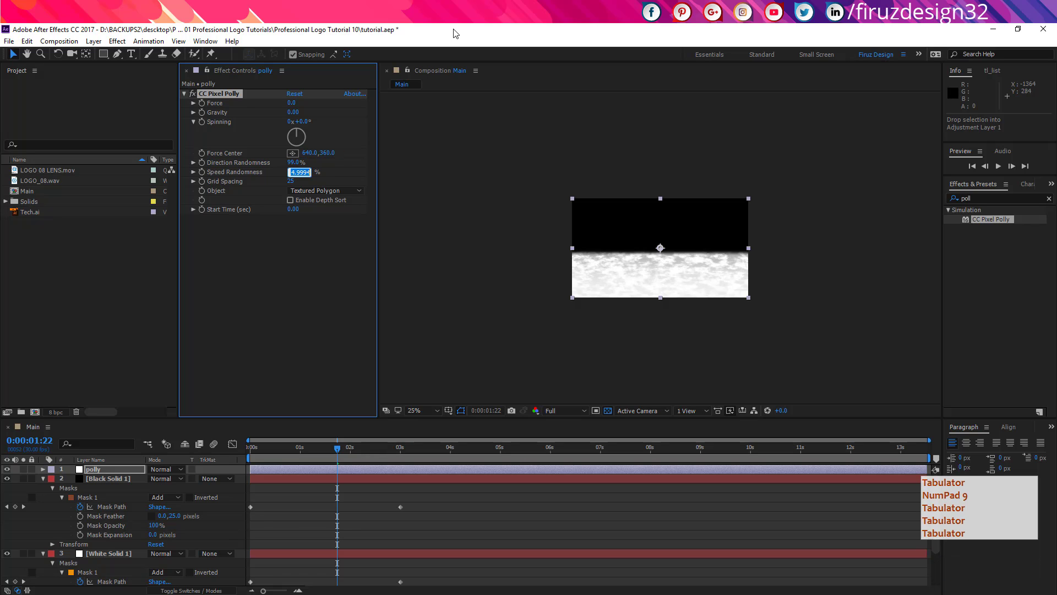
pyautogui.write('1')
pyautogui.press('Tab')
pyautogui.write('30')
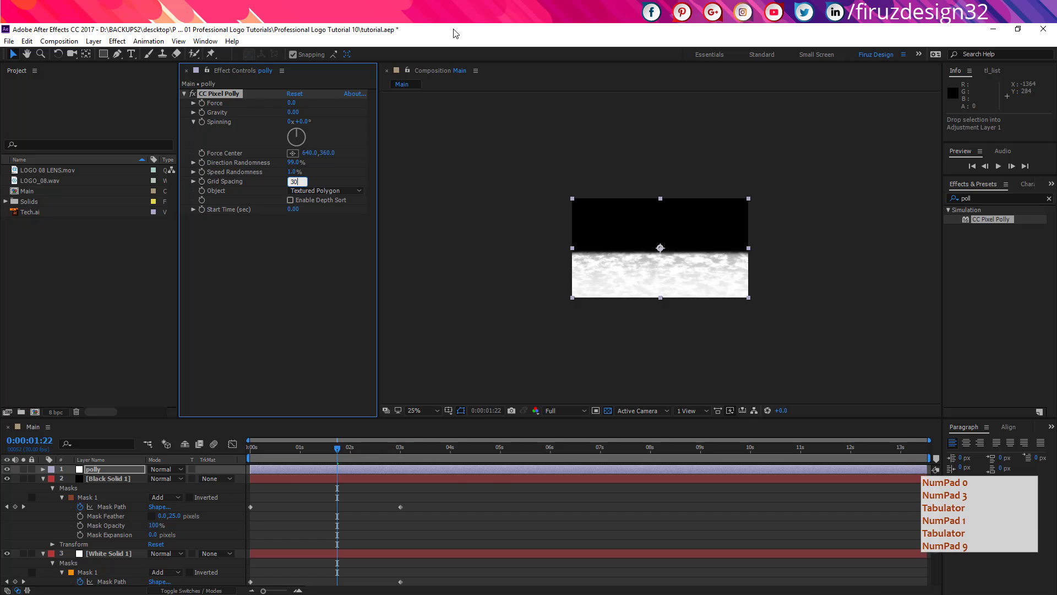
pyautogui.click(283, 301)
# Set CC Pixel Polly's Object to Square.
pyautogui.click(339, 191)
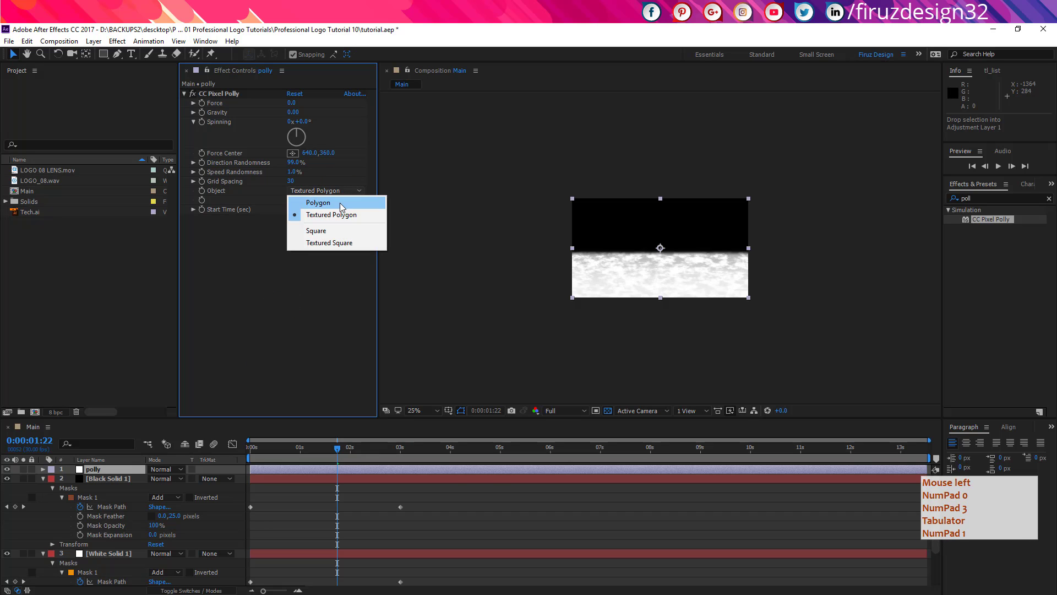
pyautogui.click(344, 235)
pyautogui.click(326, 331)
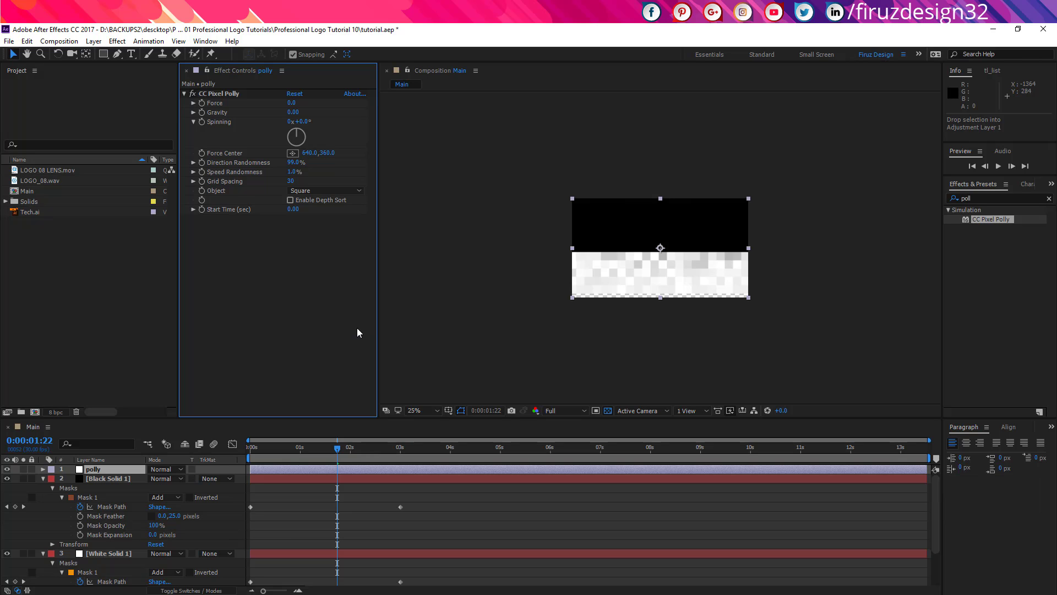
pyautogui.click(303, 346)
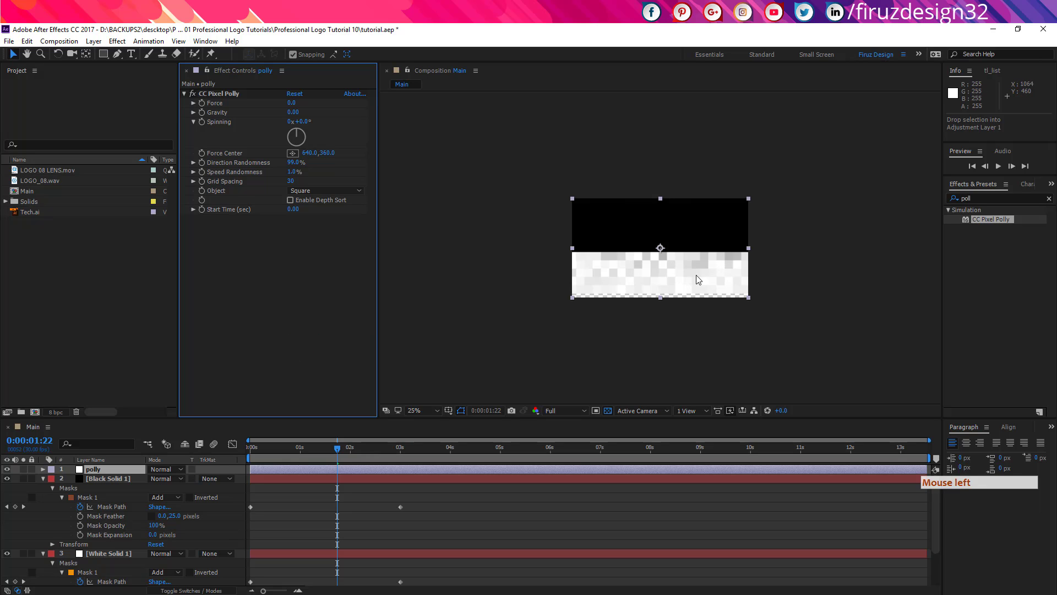
# Add a new adjustment layer above the polly layer.
pyautogui.click(118, 497)
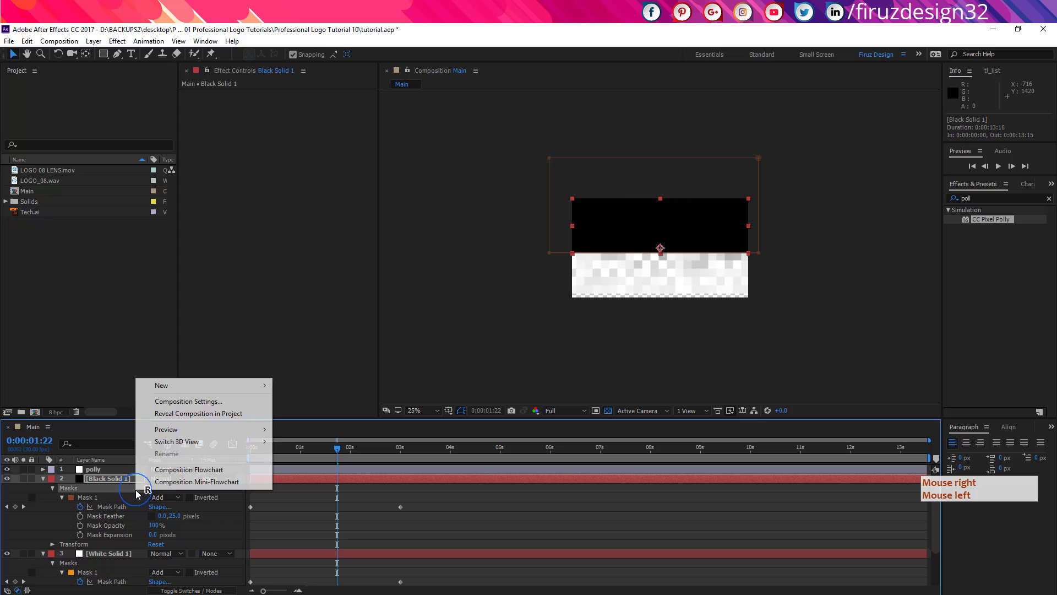
pyautogui.click(185, 387)
pyautogui.click(191, 385)
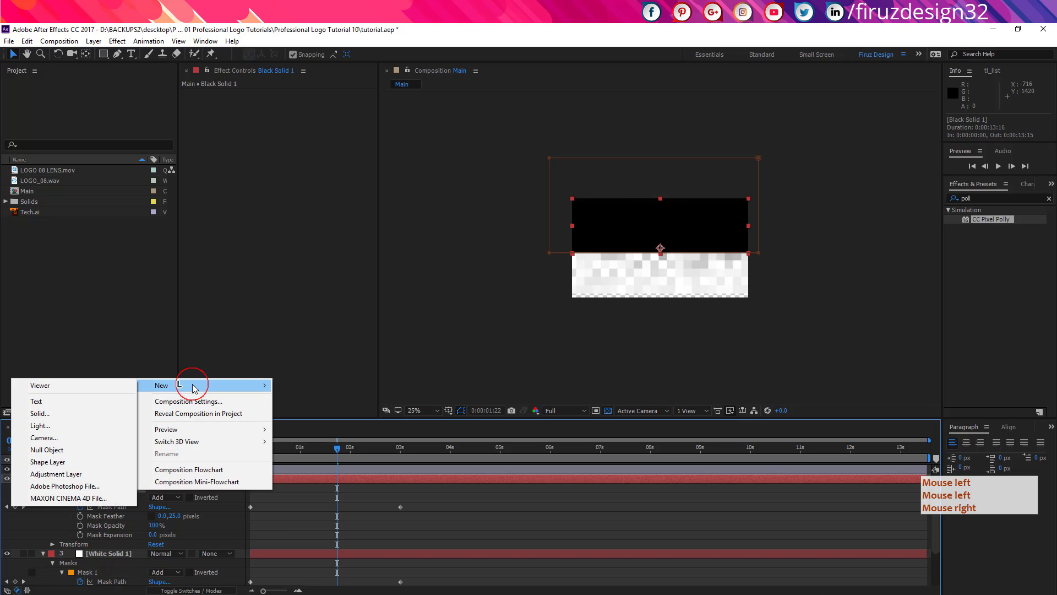
pyautogui.click(83, 474)
pyautogui.moveTo(115, 478); pyautogui.dragTo(114, 468)
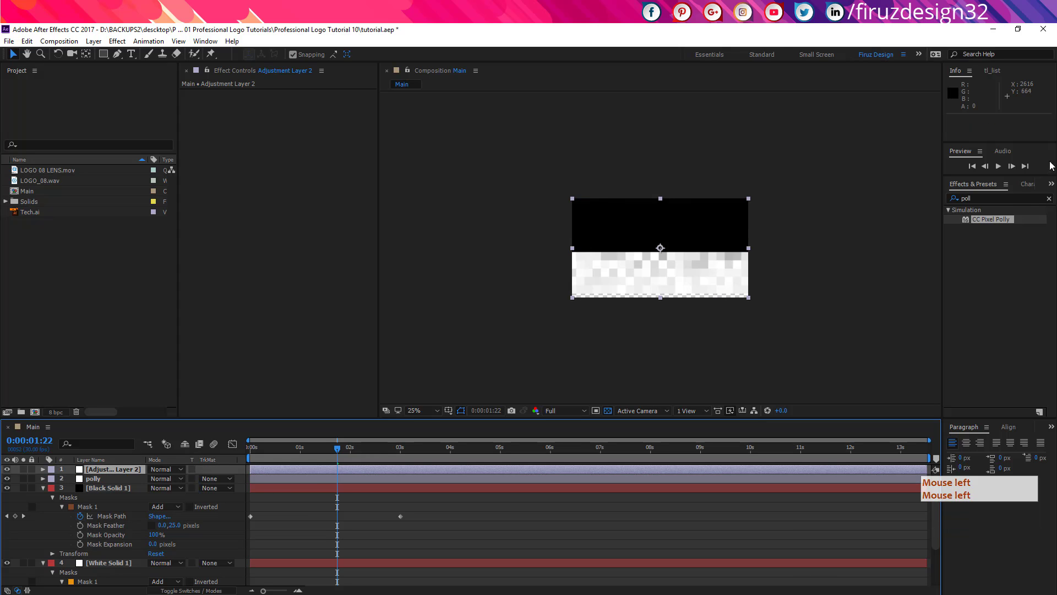
# Find the Levels effect and apply it to the new adjustment layer.
pyautogui.click(986, 199)
pyautogui.write('leve')
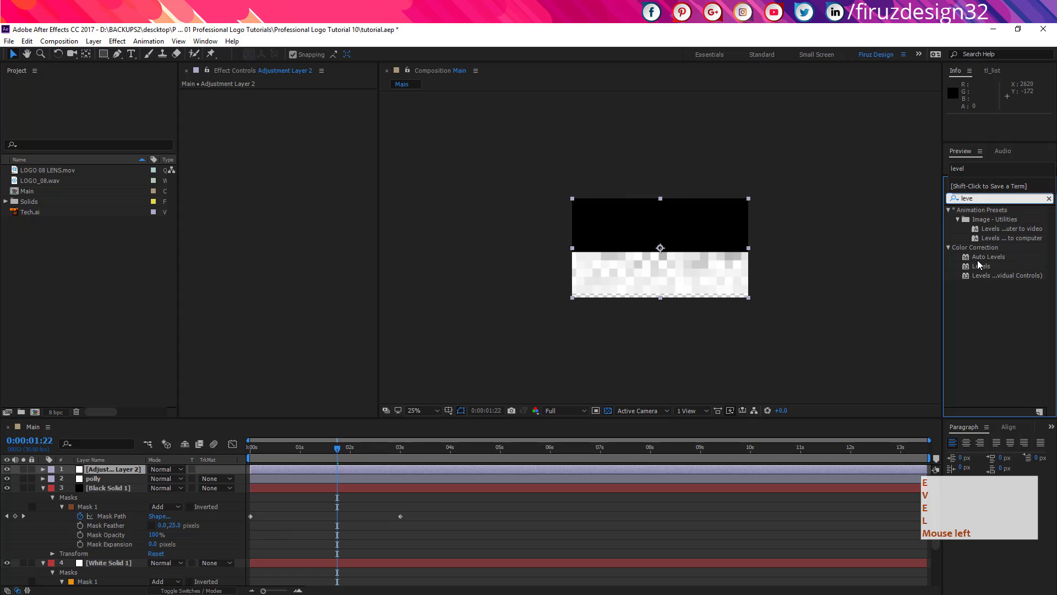
pyautogui.moveTo(980, 265); pyautogui.dragTo(325, 260)
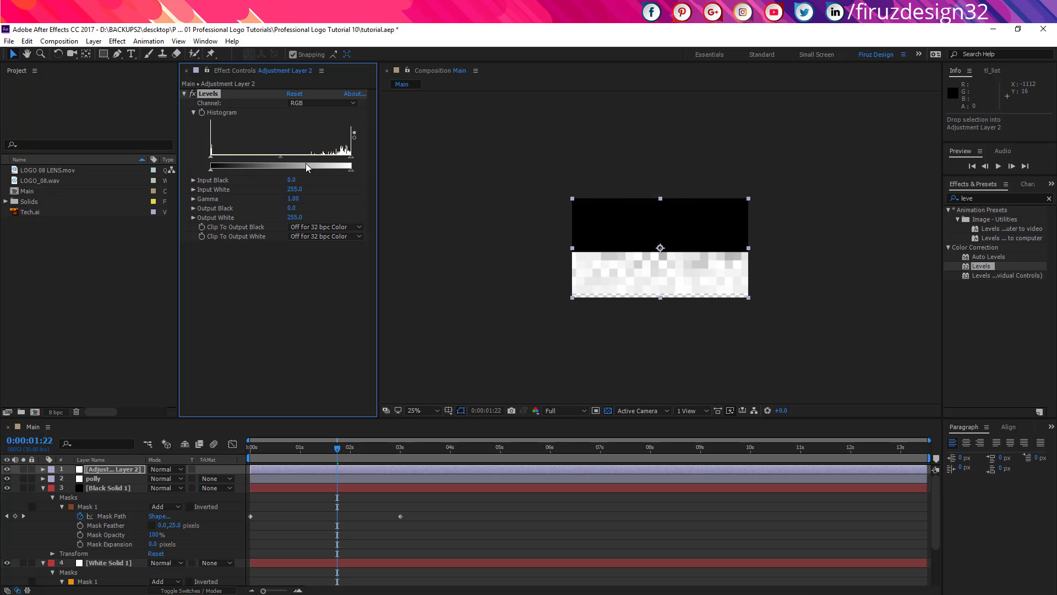
# Set Levels to Input Black 192, Input White 231 and Gamma 0.38, and check the pixel transition at 0:00:02:06.
pyautogui.moveTo(280, 160); pyautogui.dragTo(338, 159)
pyautogui.moveTo(212, 162); pyautogui.dragTo(316, 163)
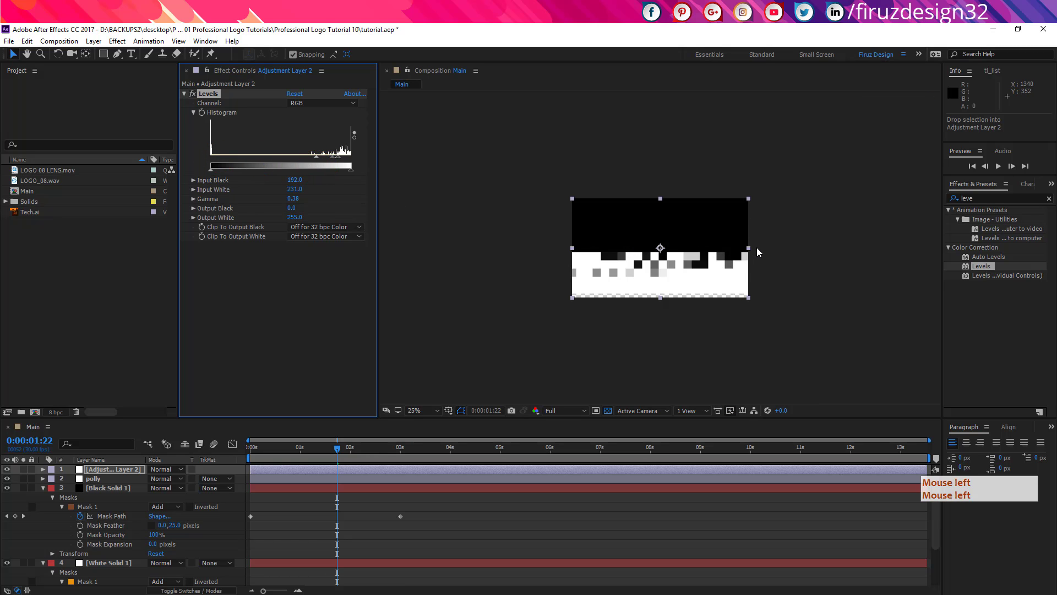
pyautogui.hotkey('shift', '/')
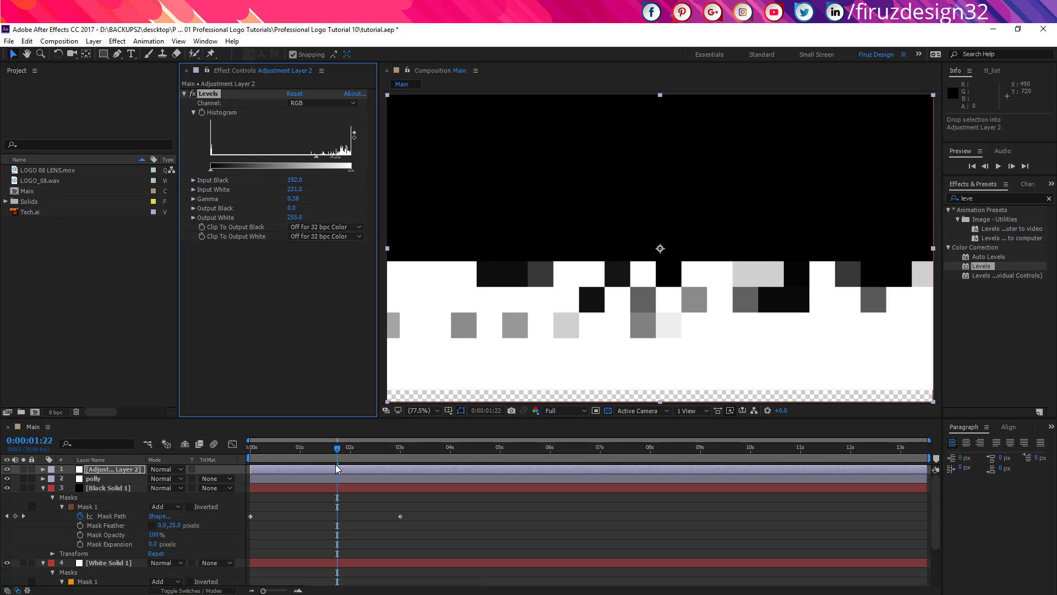
pyautogui.moveTo(337, 448); pyautogui.dragTo(362, 454)
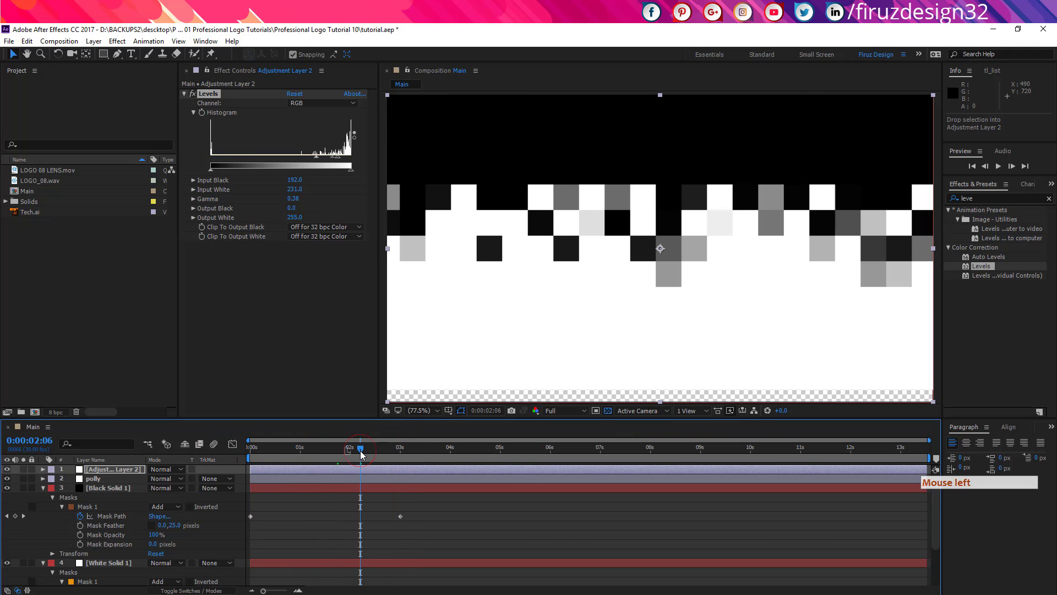
# Pre-compose all layers of the Main composition into a new composition named pixel animation.
pyautogui.click(108, 470)
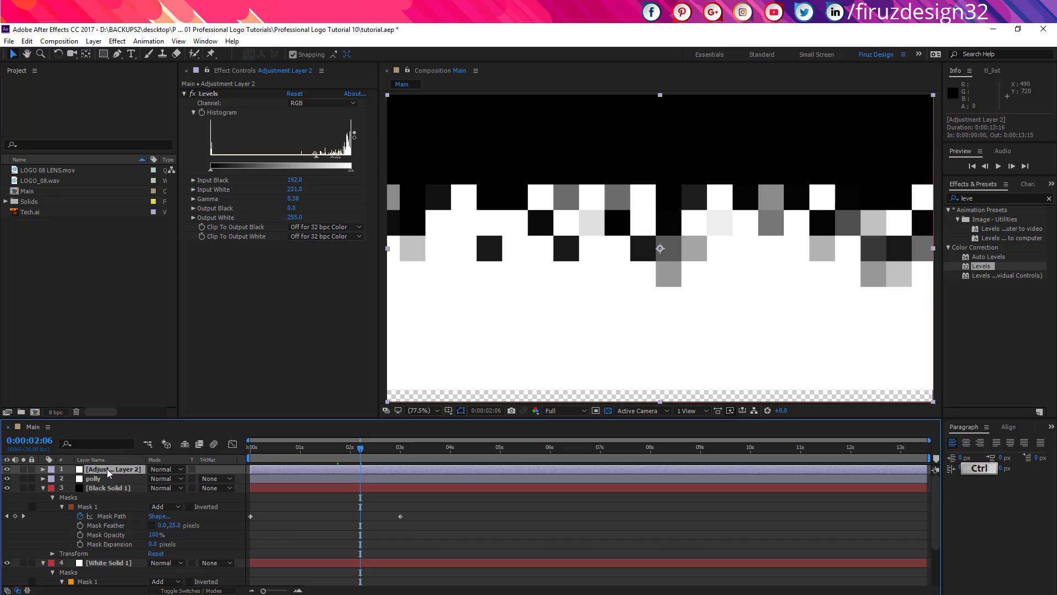
pyautogui.hotkey('ctrl', 'a')
pyautogui.hotkey('ctrl', 'shift', 'c')
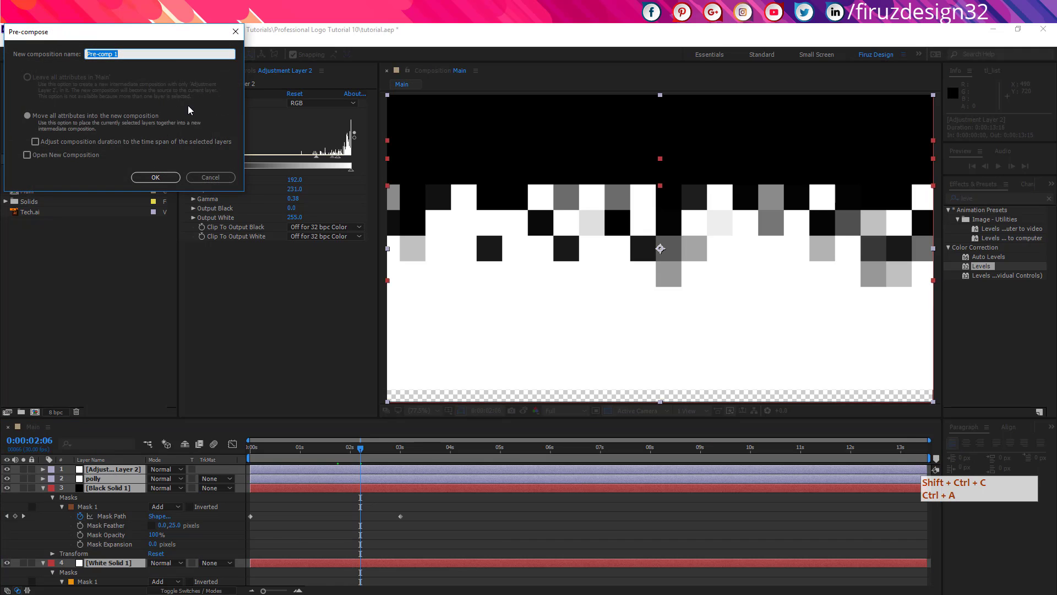
pyautogui.write('pixw')
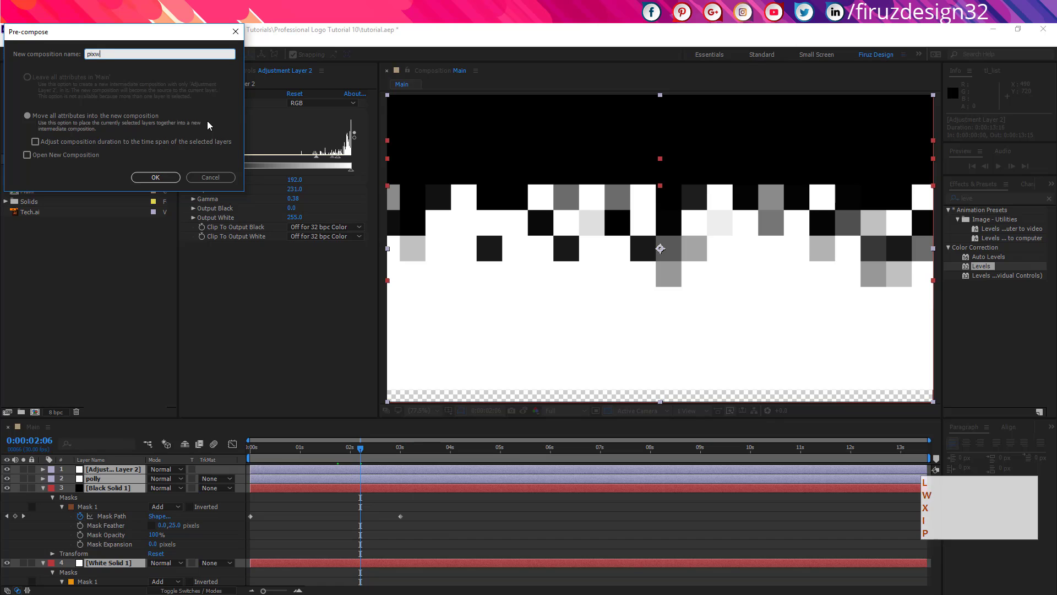
pyautogui.press('BackSpace')
pyautogui.write('el anima')
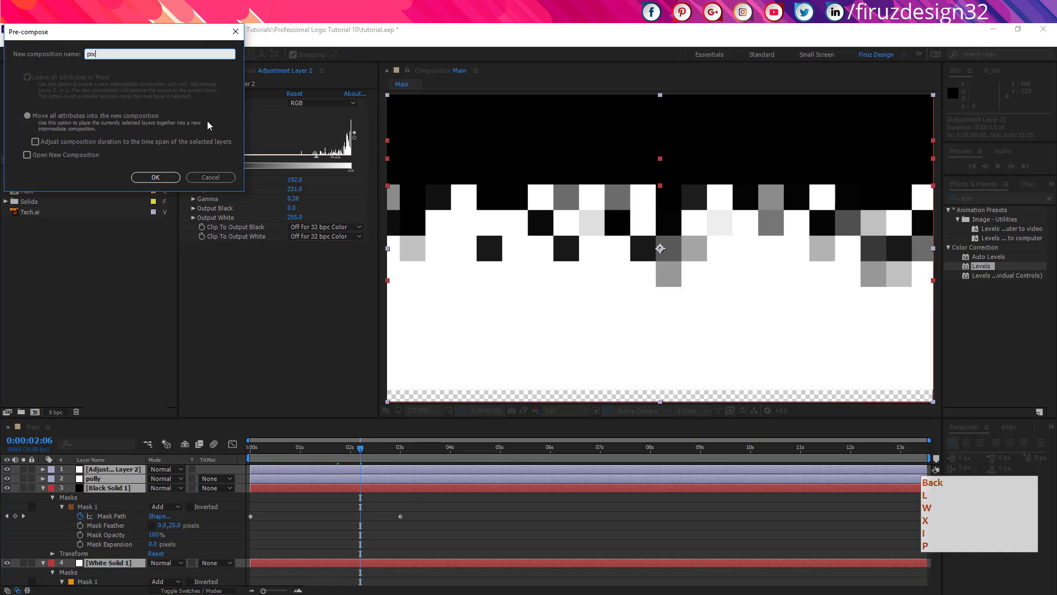
pyautogui.write('tion')
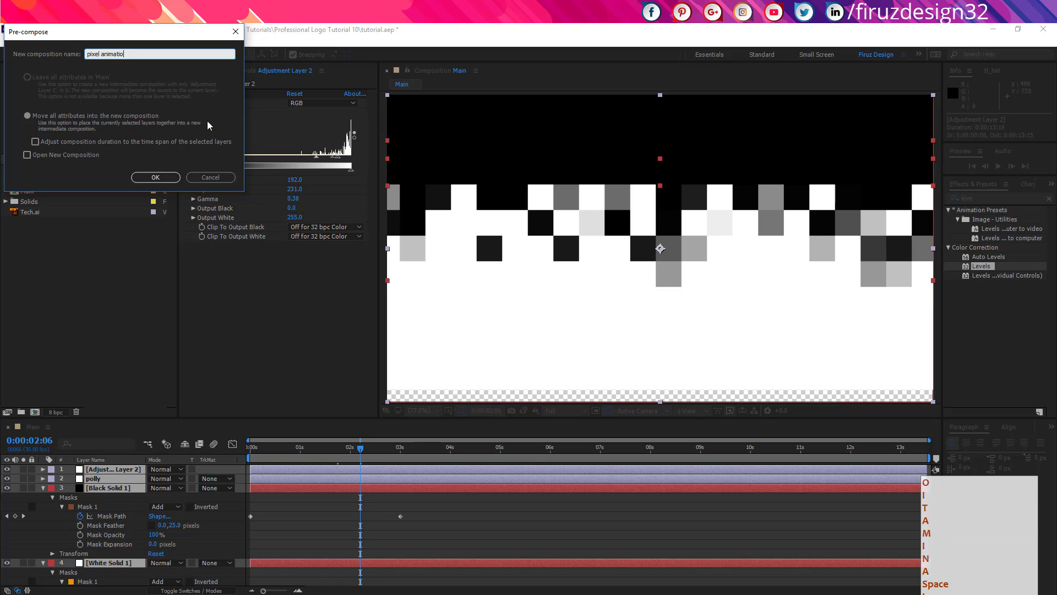
pyautogui.press('Return')
# Duplicate the pixel animation layer and flip the upper copy vertically.
pyautogui.scroll(-2, 578, 280)
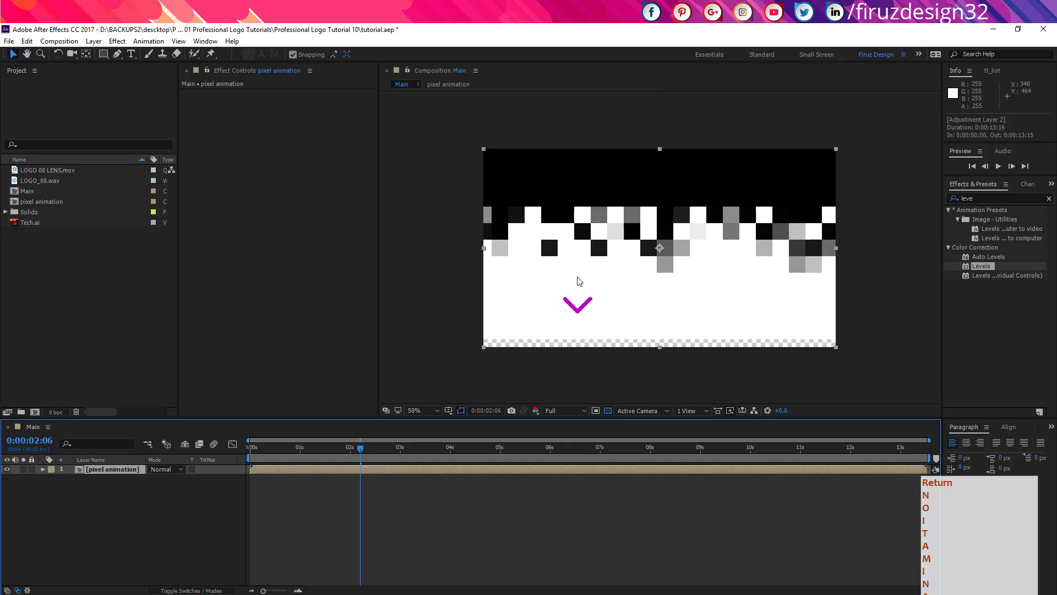
pyautogui.hotkey('ctrl', 'd')
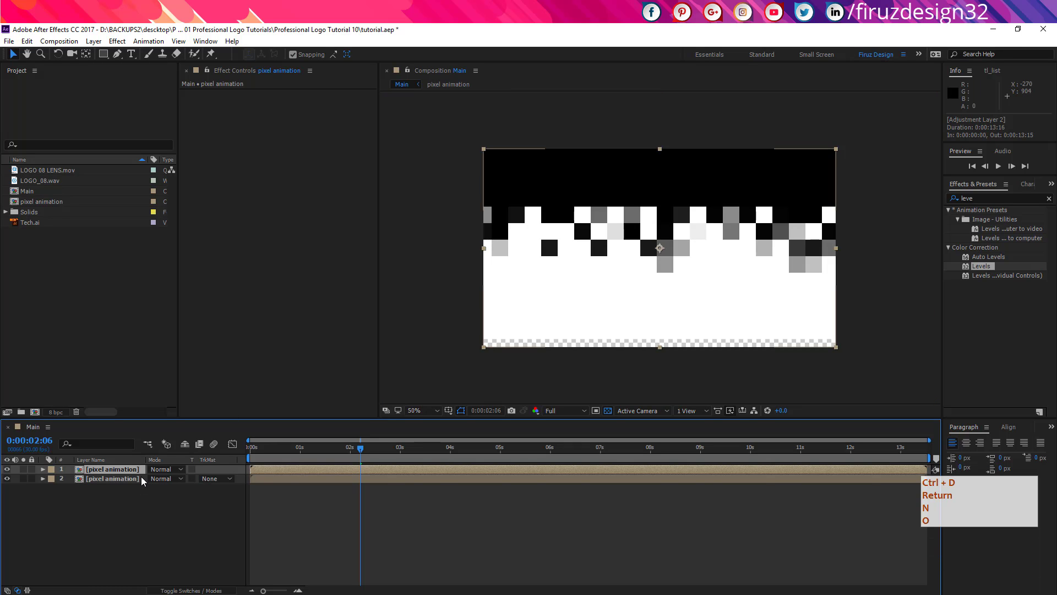
pyautogui.rightClick(135, 473)
pyautogui.click(192, 80)
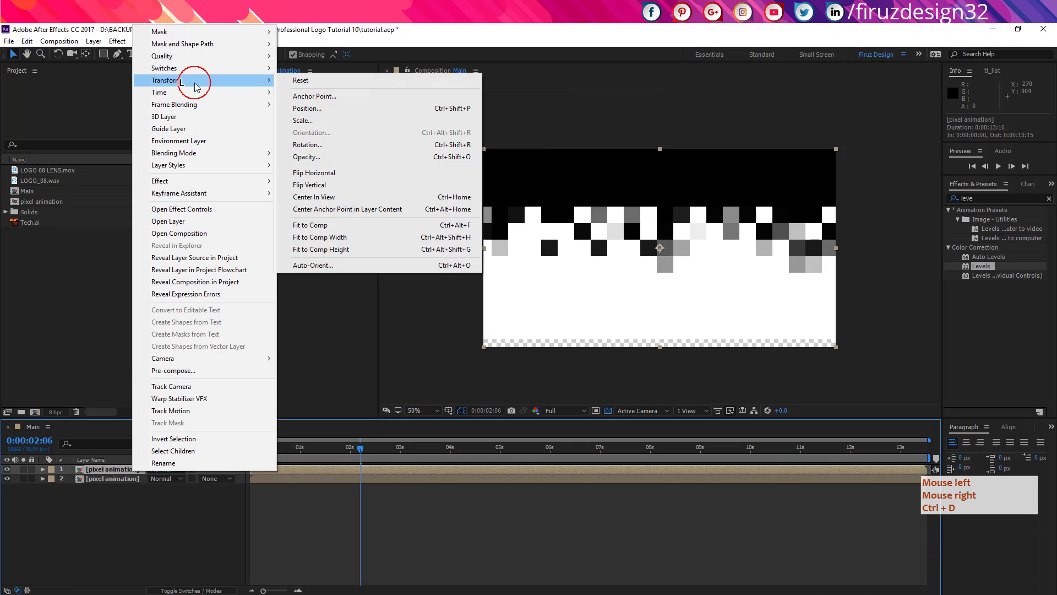
pyautogui.click(378, 185)
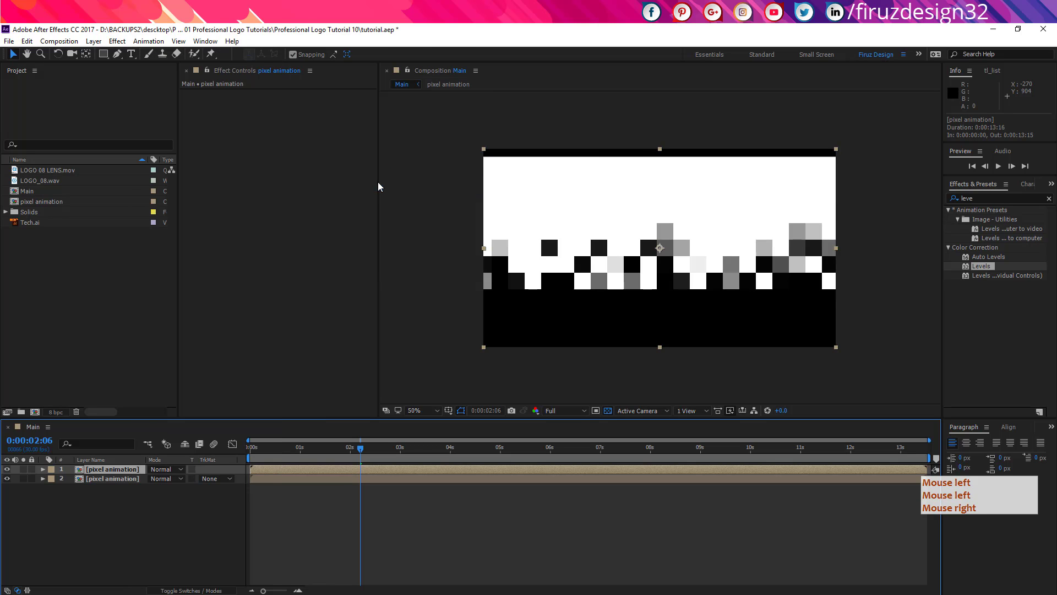
# Set the flipped pixel animation layer's blending mode to Add and check the combined reveal up to 0:00:03:09.
pyautogui.click(190, 590)
pyautogui.click(190, 590)
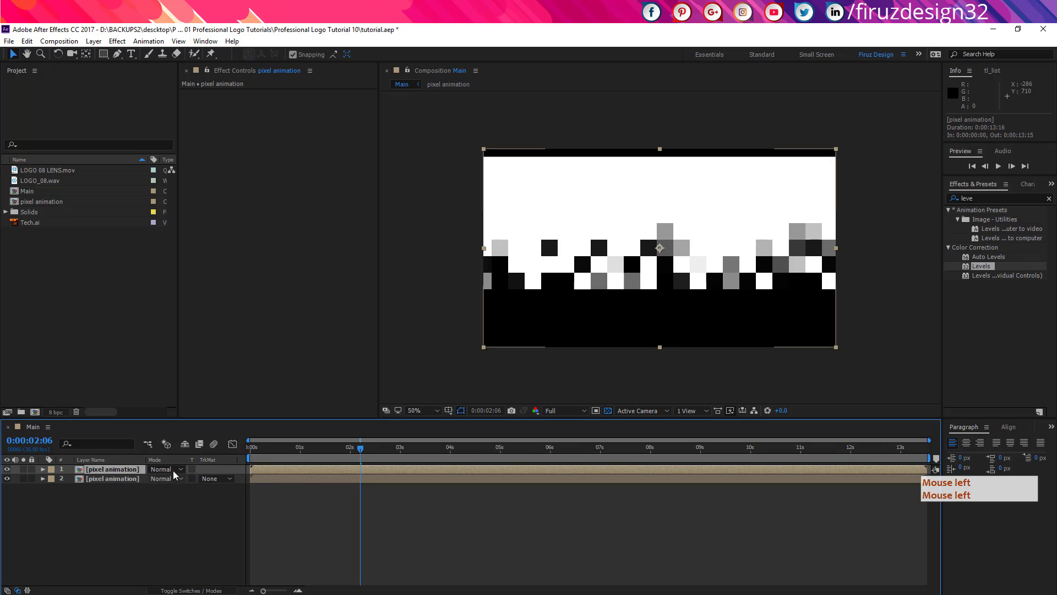
pyautogui.click(165, 469)
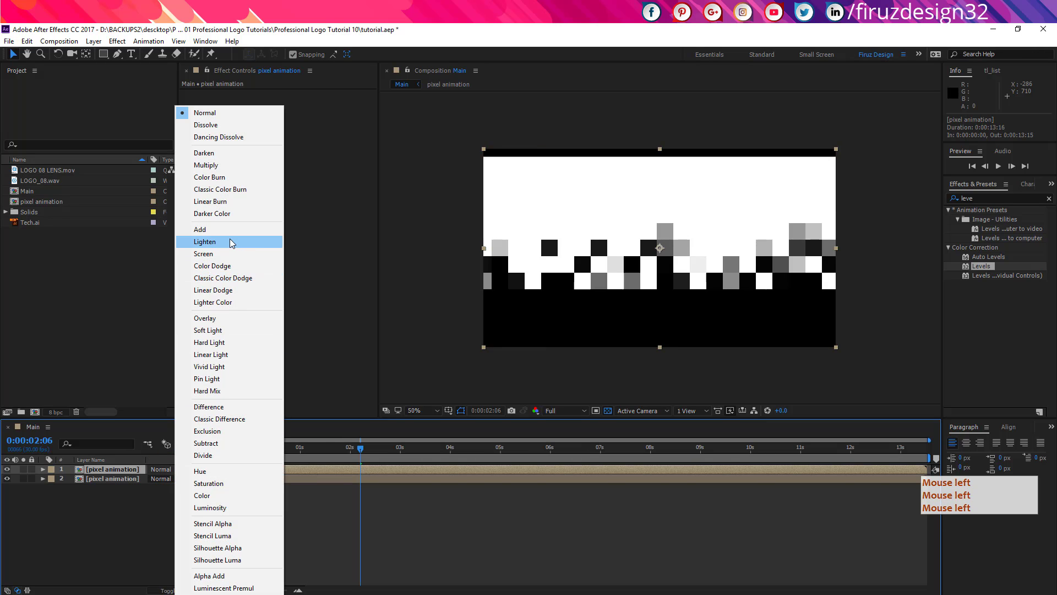
pyautogui.click(222, 255)
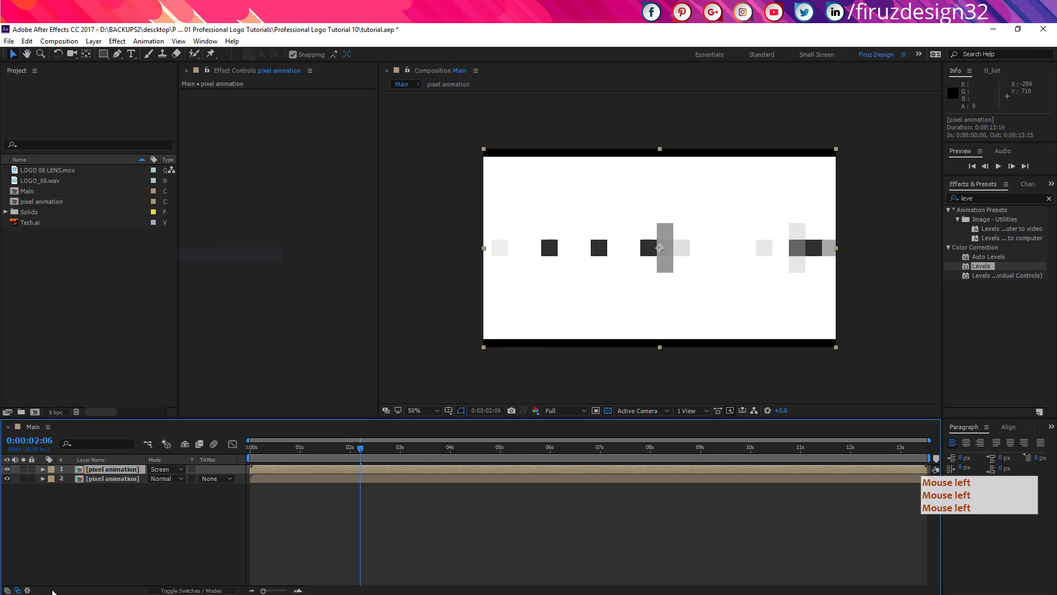
pyautogui.click(160, 469)
pyautogui.click(223, 234)
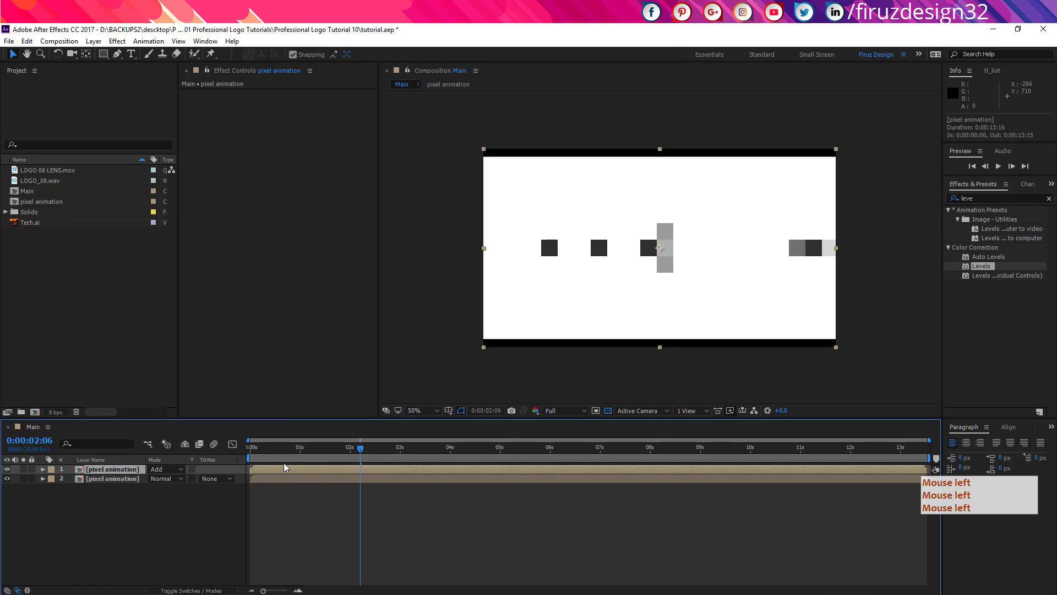
pyautogui.moveTo(321, 453); pyautogui.dragTo(415, 467)
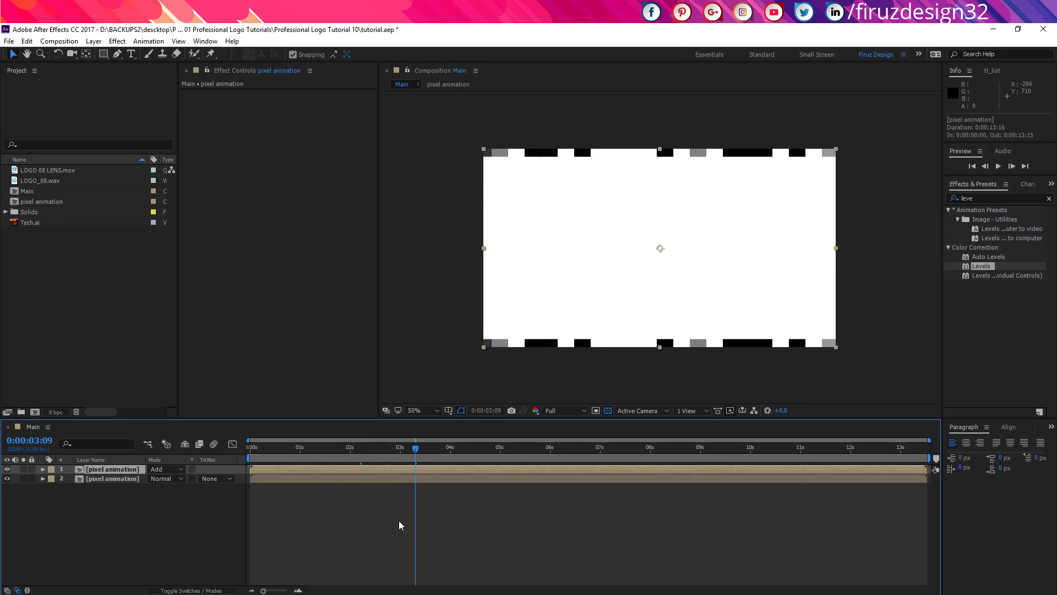
# Pre-compose both pixel animation layers into a new composition named final matt.
pyautogui.click(106, 469)
pyautogui.click(107, 471)
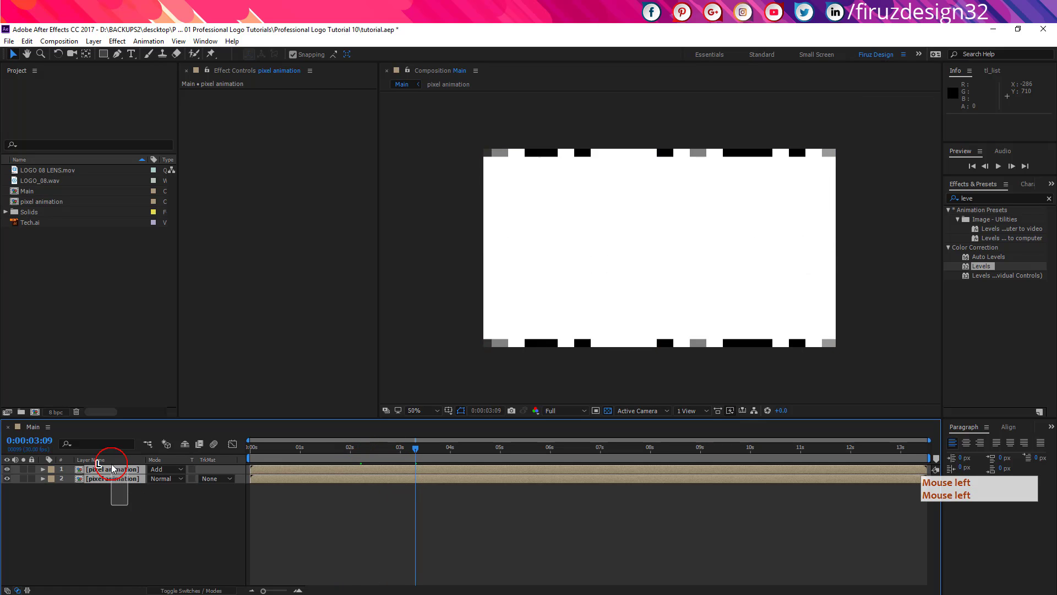
pyautogui.hotkey('ctrl', 'shift', 'c')
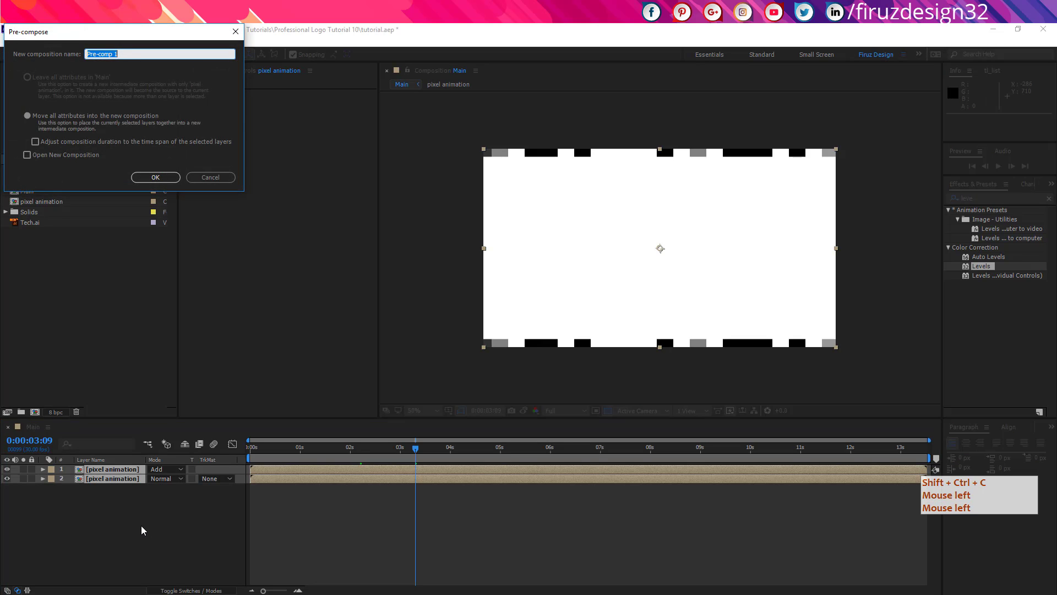
pyautogui.write('final ma')
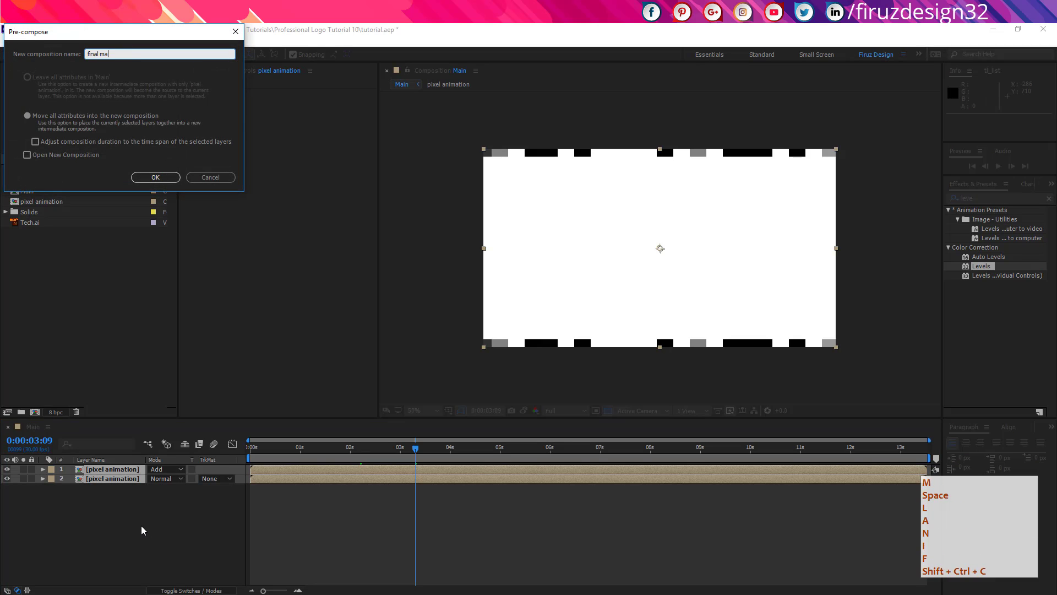
pyautogui.write('tt')
pyautogui.press('Return')
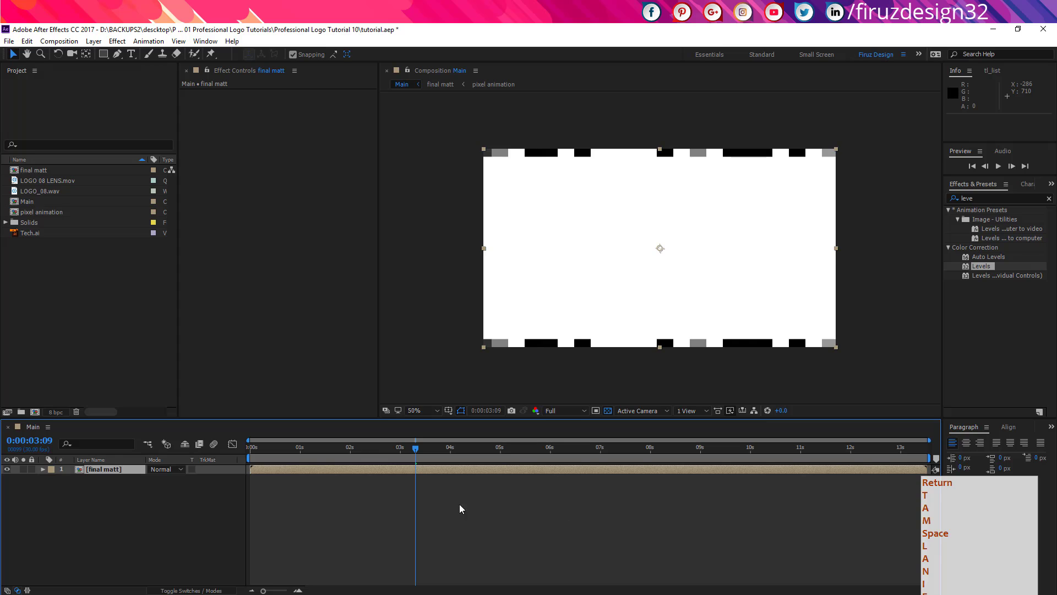
# Move the current time to 0:00:02:12 and hide the final matt layer.
pyautogui.moveTo(385, 448)
pyautogui.mouseDown()
pyautogui.moveTo(297, 440)
pyautogui.moveTo(396, 442)
pyautogui.moveTo(330, 441)
pyautogui.moveTo(370, 456)
pyautogui.mouseUp()
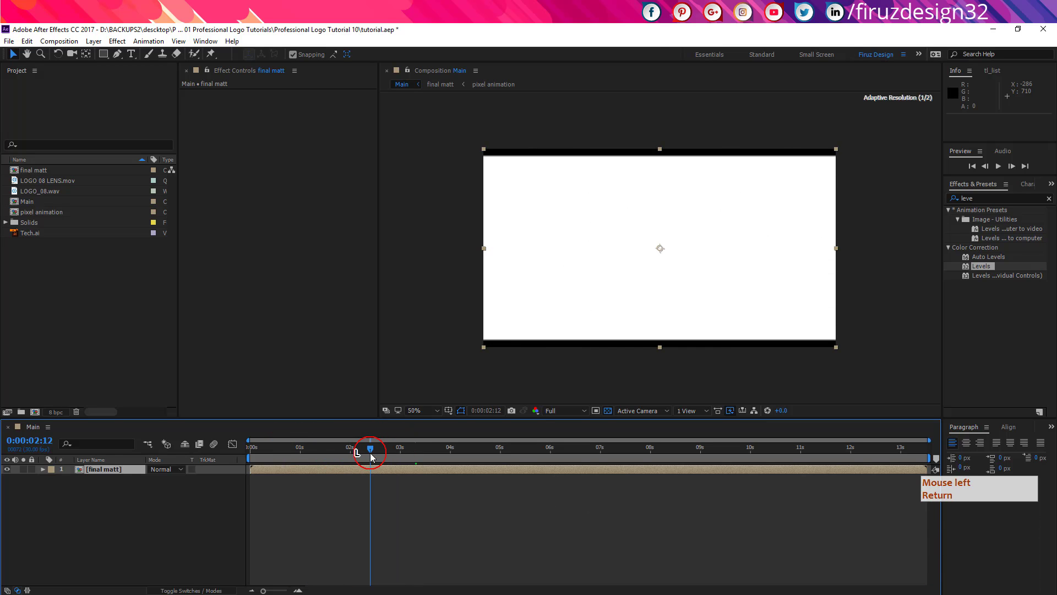
pyautogui.click(340, 524)
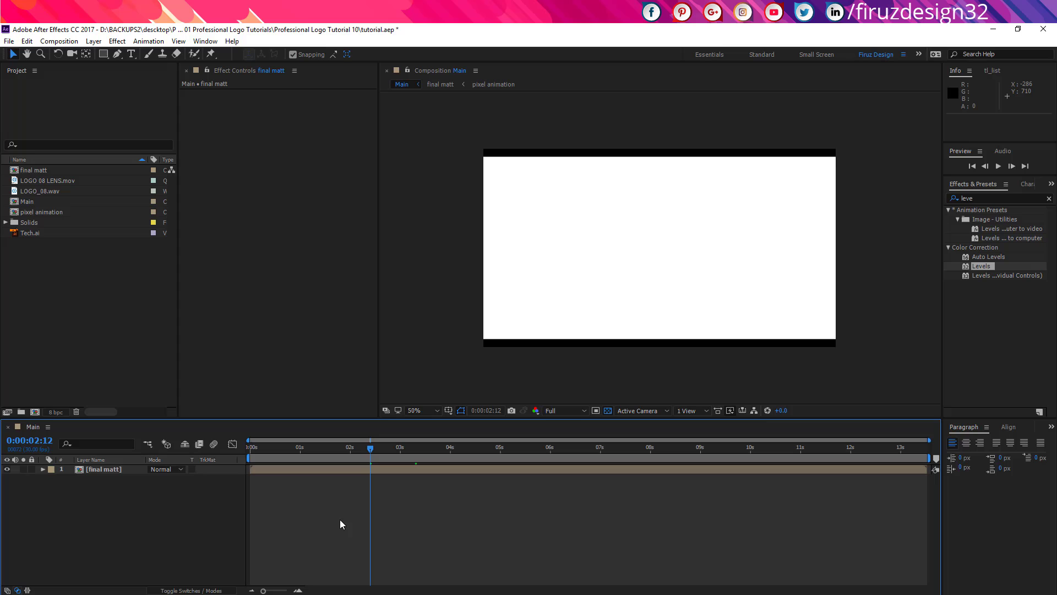
pyautogui.click(8, 469)
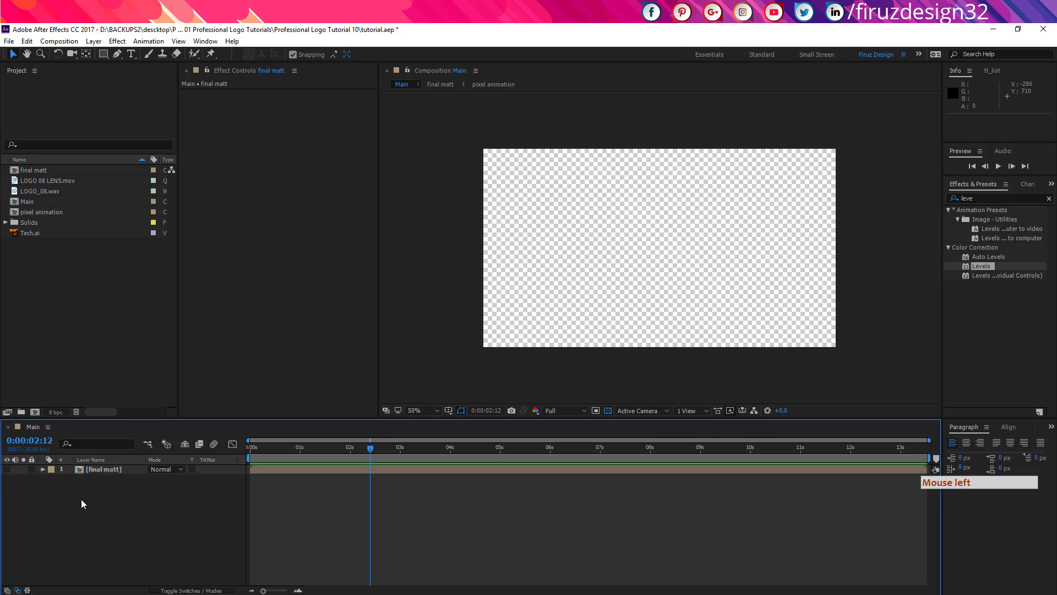
# Create a new 1280 × 720 px gray solid above the final matt layer.
pyautogui.rightClick(103, 507)
pyautogui.click(160, 403)
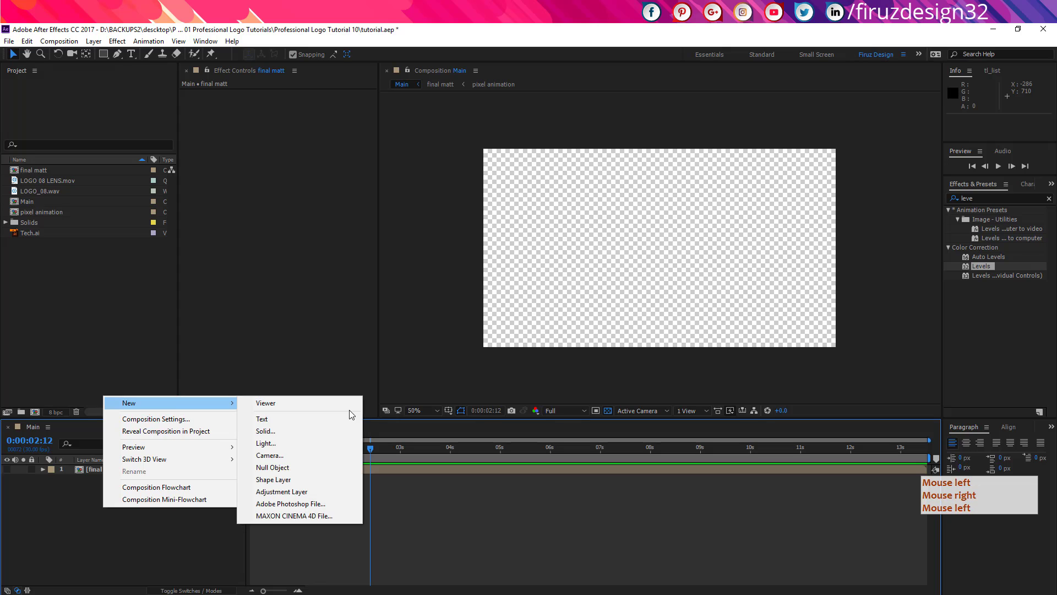
pyautogui.click(292, 431)
pyautogui.click(122, 215)
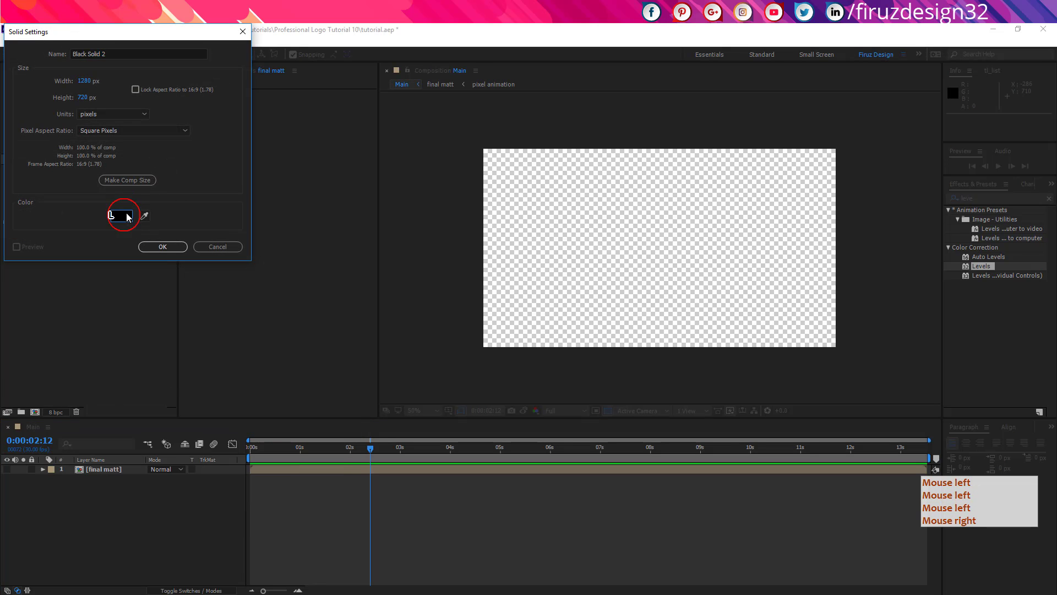
pyautogui.click(12, 297)
pyautogui.press('Return')
pyautogui.press('Return')
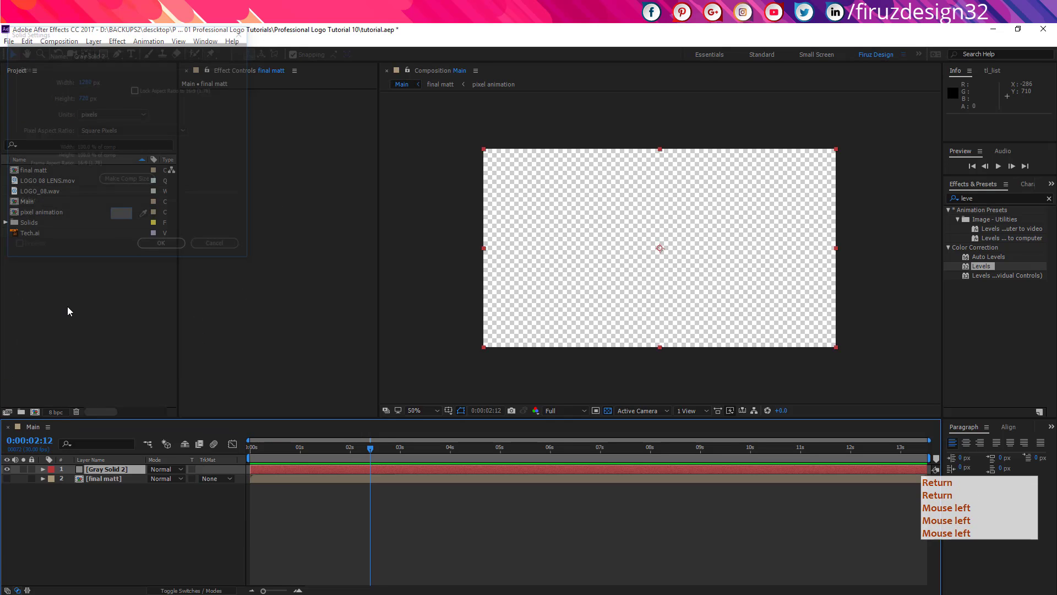
# Move the gray solid below the final matt layer and place Tech.ai between the two layers.
pyautogui.moveTo(126, 469); pyautogui.dragTo(119, 529)
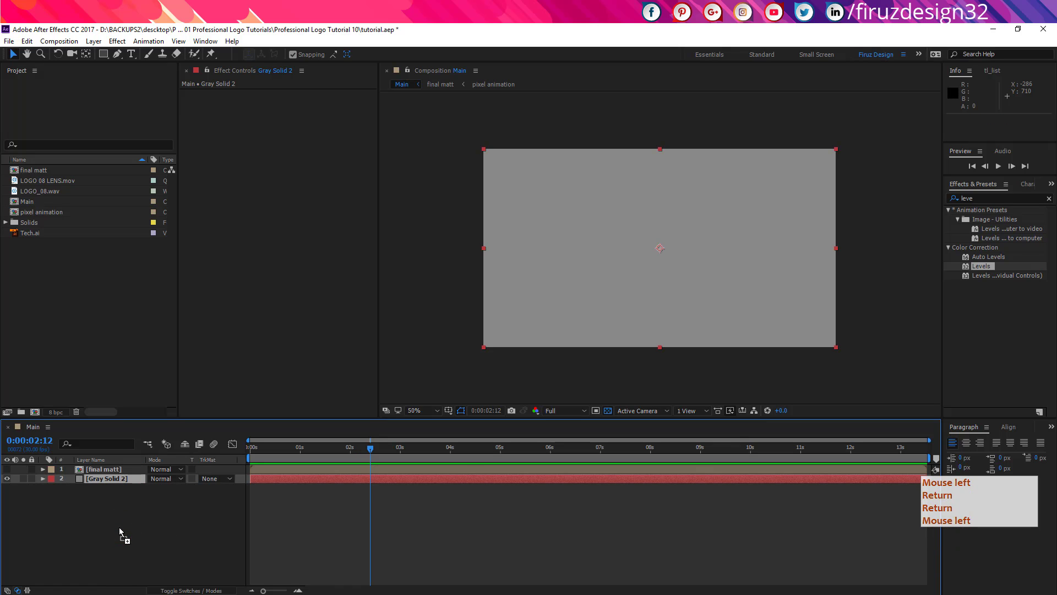
pyautogui.click(110, 296)
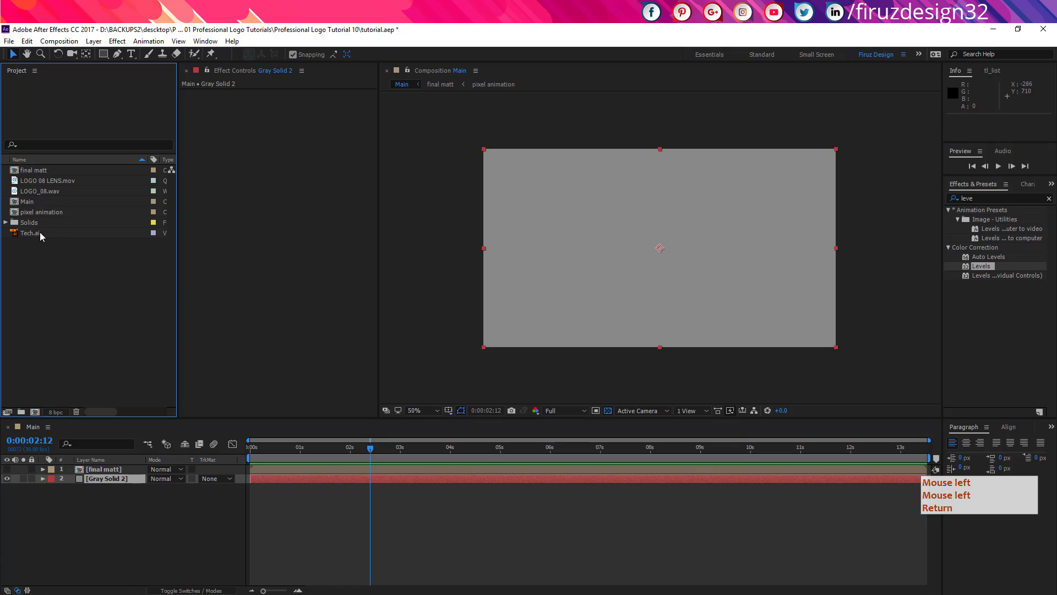
pyautogui.moveTo(37, 232); pyautogui.dragTo(70, 482)
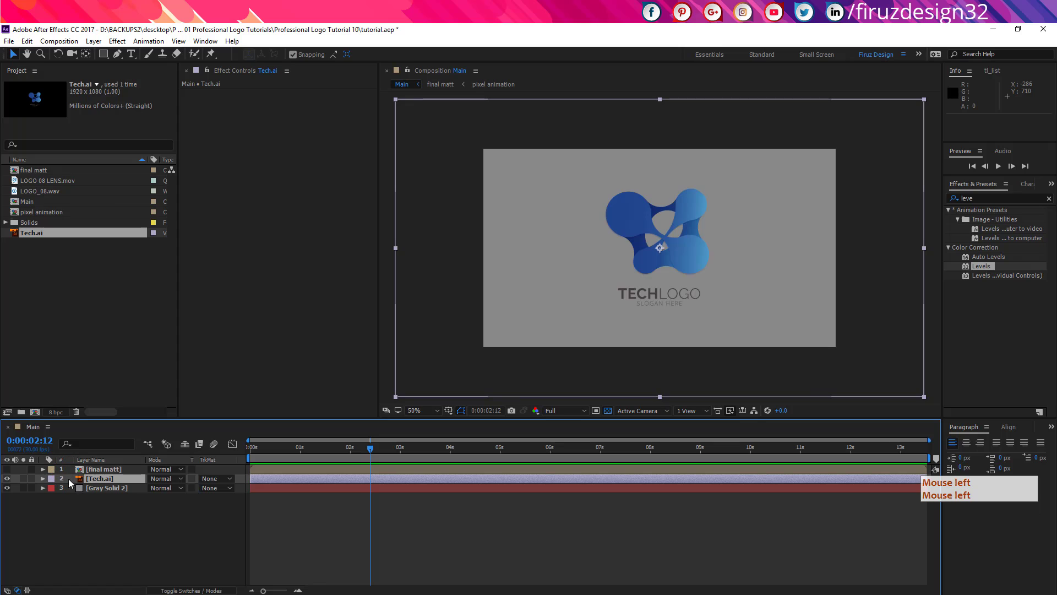
# Scale the Tech.ai layer to 77% and pre-compose it as Logo, moving all attributes into the new composition.
pyautogui.moveTo(926, 254); pyautogui.dragTo(864, 262)
pyautogui.hotkey('ctrl', 'shift', 'c')
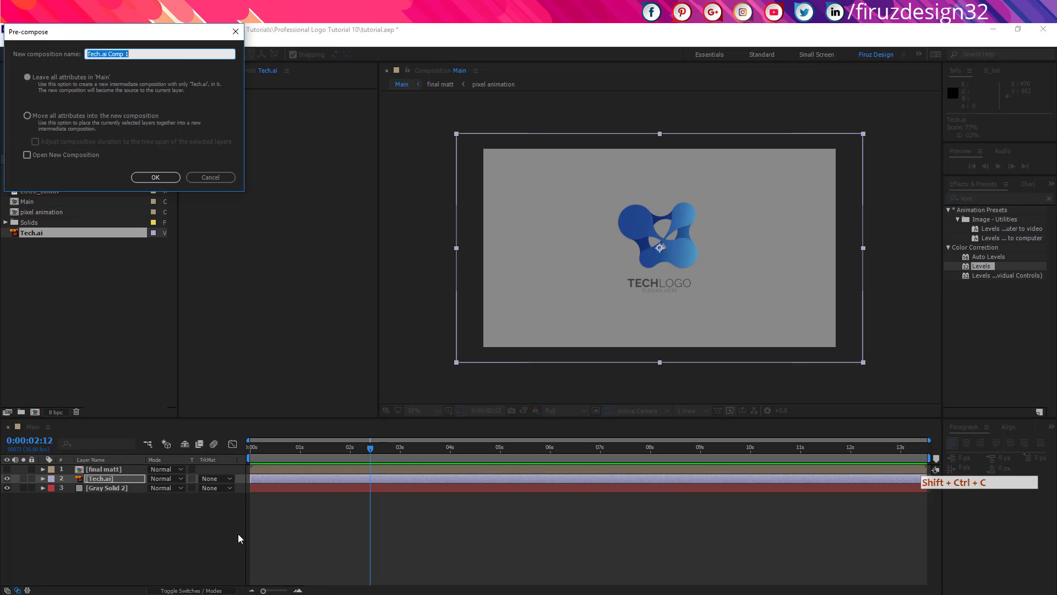
pyautogui.write('Logo')
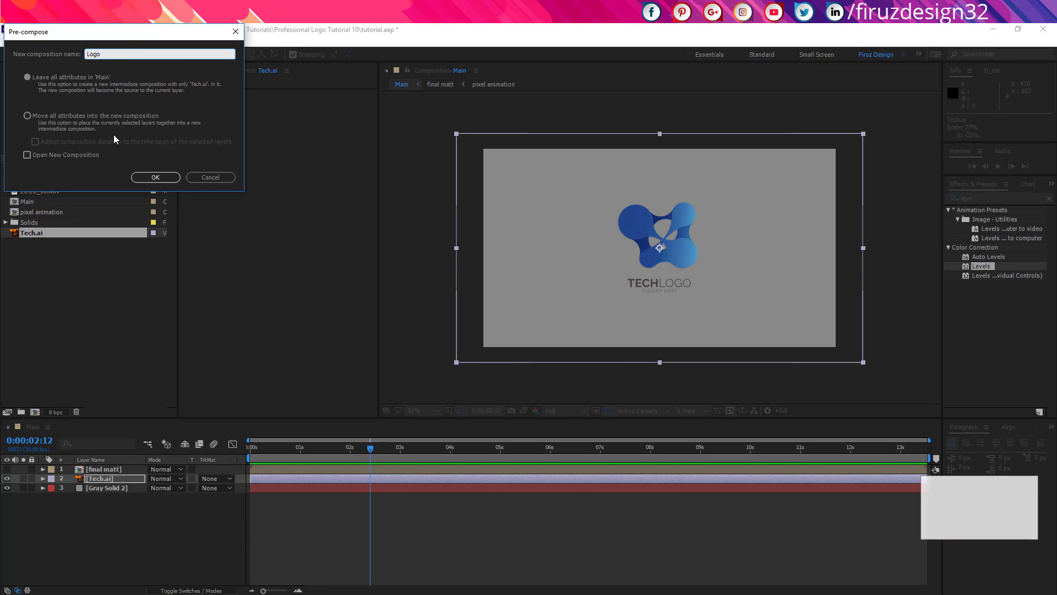
pyautogui.click(60, 116)
pyautogui.click(156, 180)
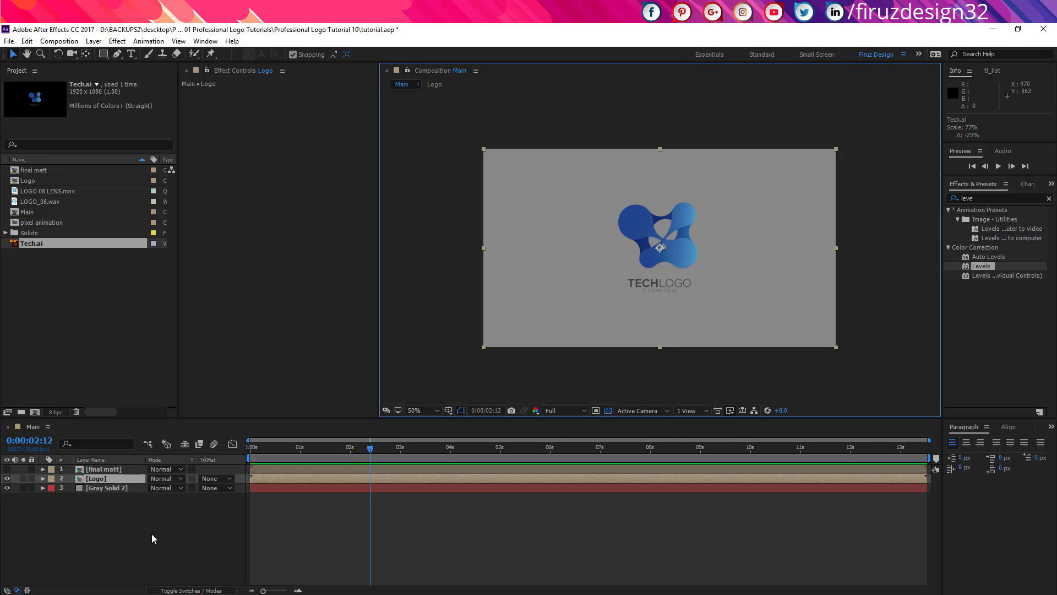
# Create a new adjustment layer above the final matt layer in the Main composition.
pyautogui.click(132, 470)
pyautogui.rightClick(132, 471)
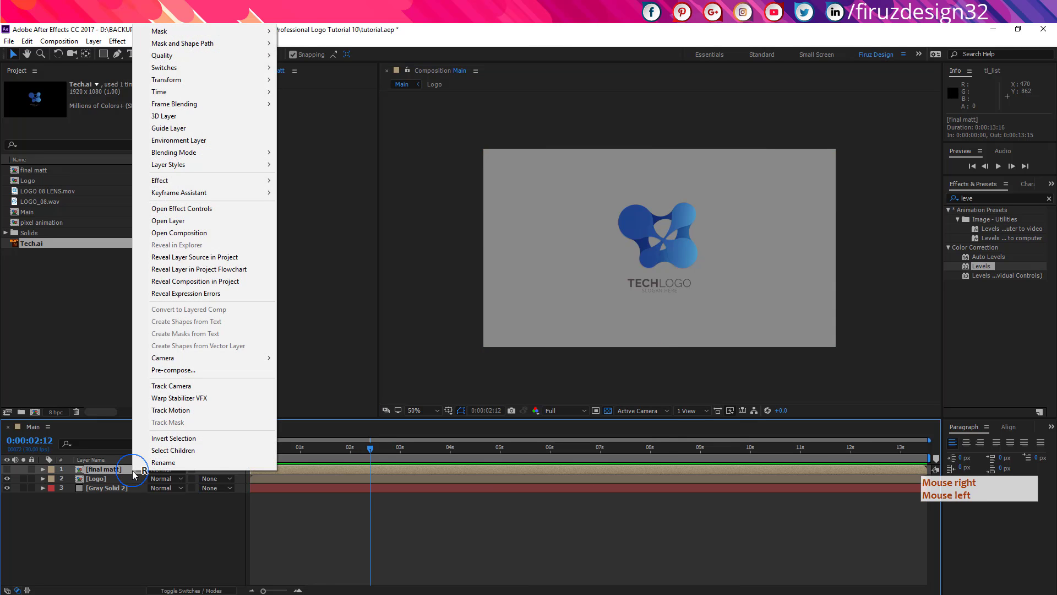
pyautogui.click(130, 531)
pyautogui.rightClick(130, 531)
pyautogui.moveTo(160, 423)
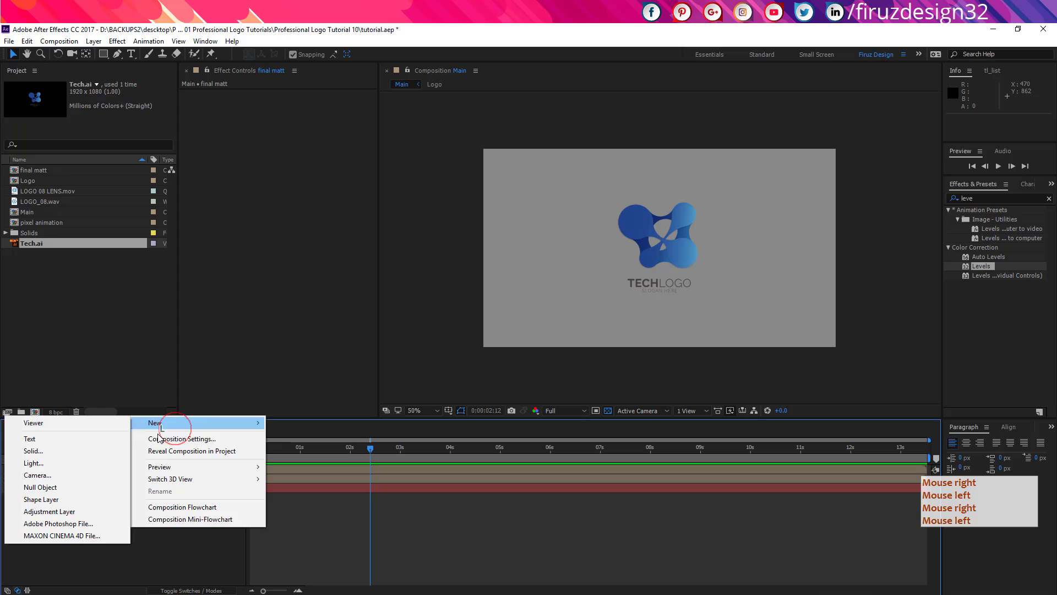
pyautogui.click(80, 512)
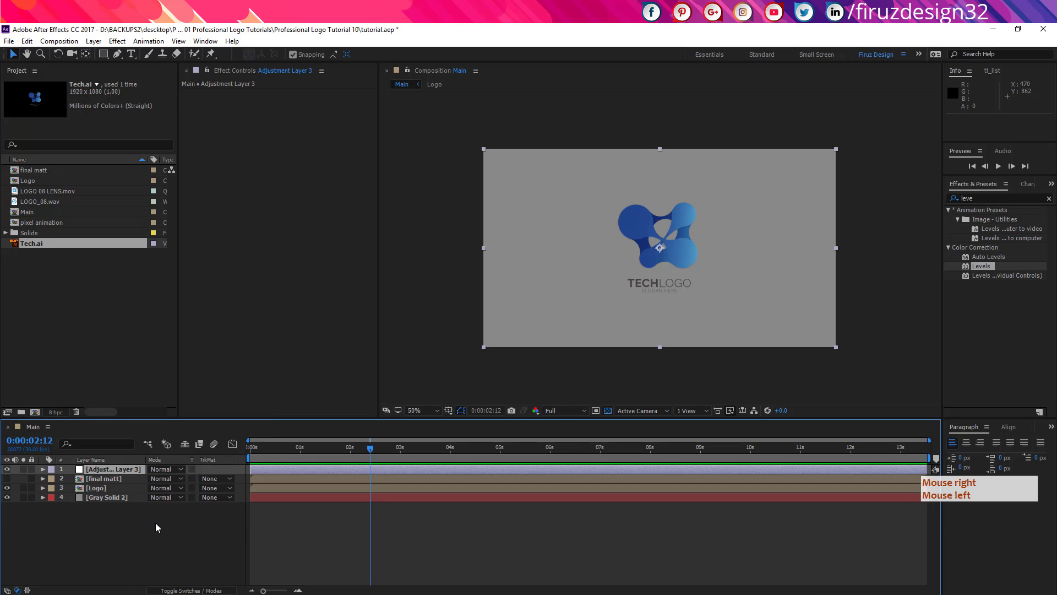
# Duplicate the adjustment layer and move both adjustment layers between final matt and Logo.
pyautogui.hotkey('ctrl', 'd')
pyautogui.keyDown('ctrl'); pyautogui.click(131, 478); pyautogui.keyUp('ctrl')
pyautogui.moveTo(131, 478); pyautogui.dragTo(125, 496)
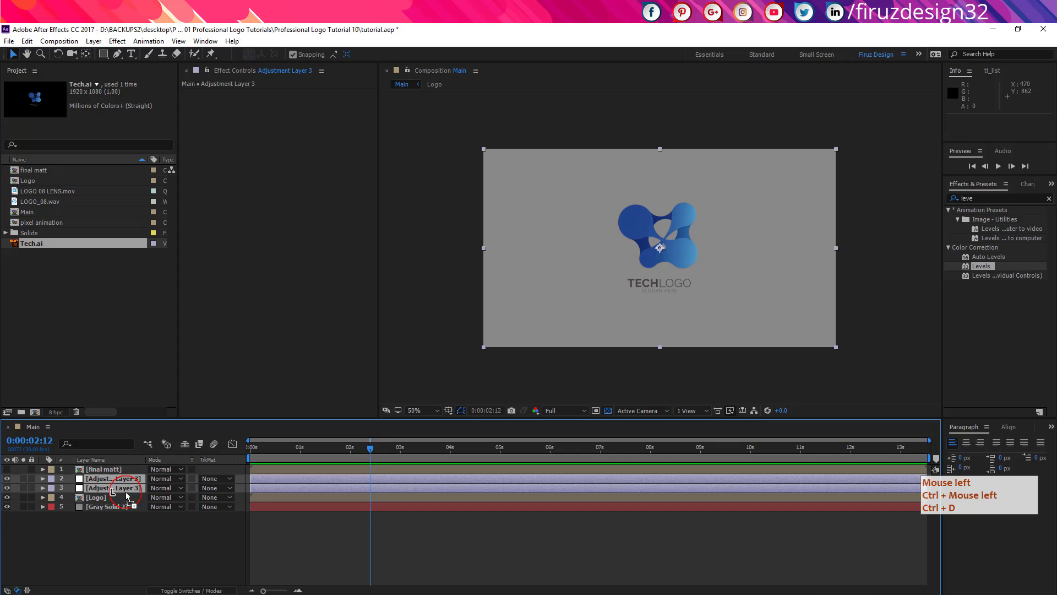
pyautogui.click(149, 538)
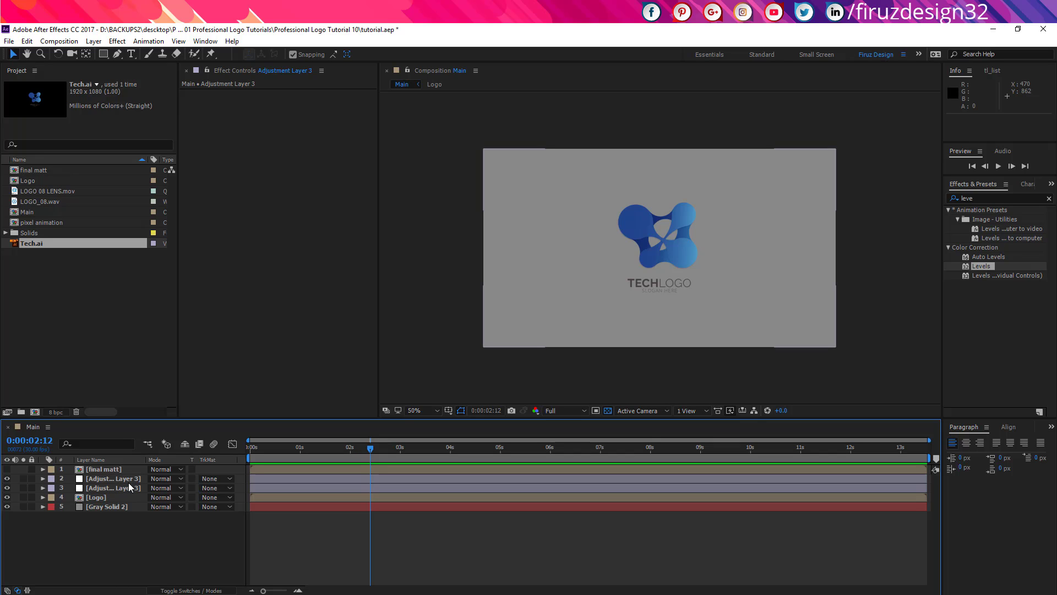
# Apply the Emboss effect to the lower adjustment layer, directly above Logo.
pyautogui.click(122, 488)
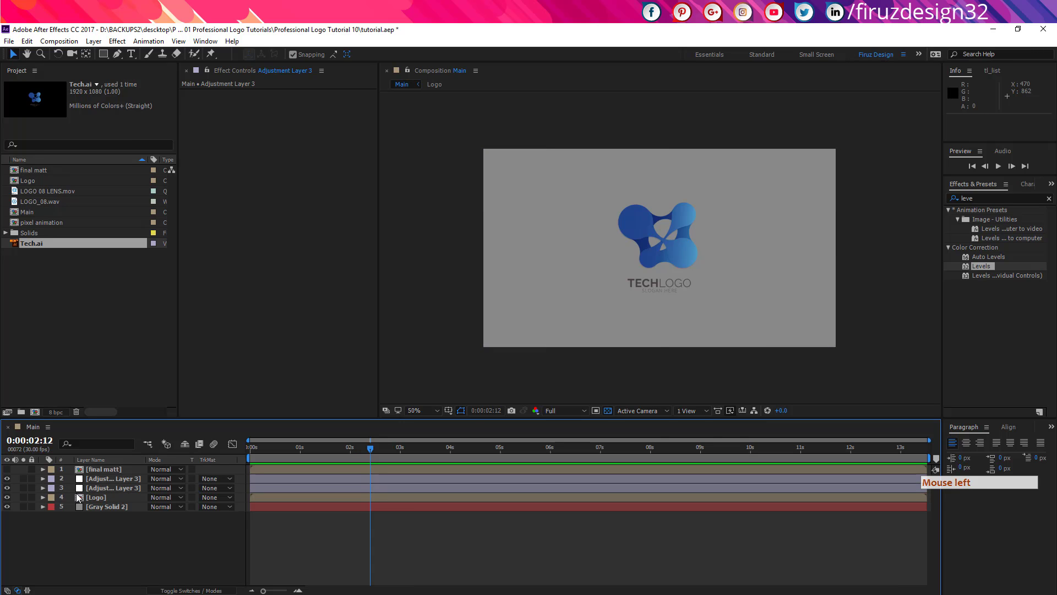
pyautogui.click(99, 491)
pyautogui.click(983, 198)
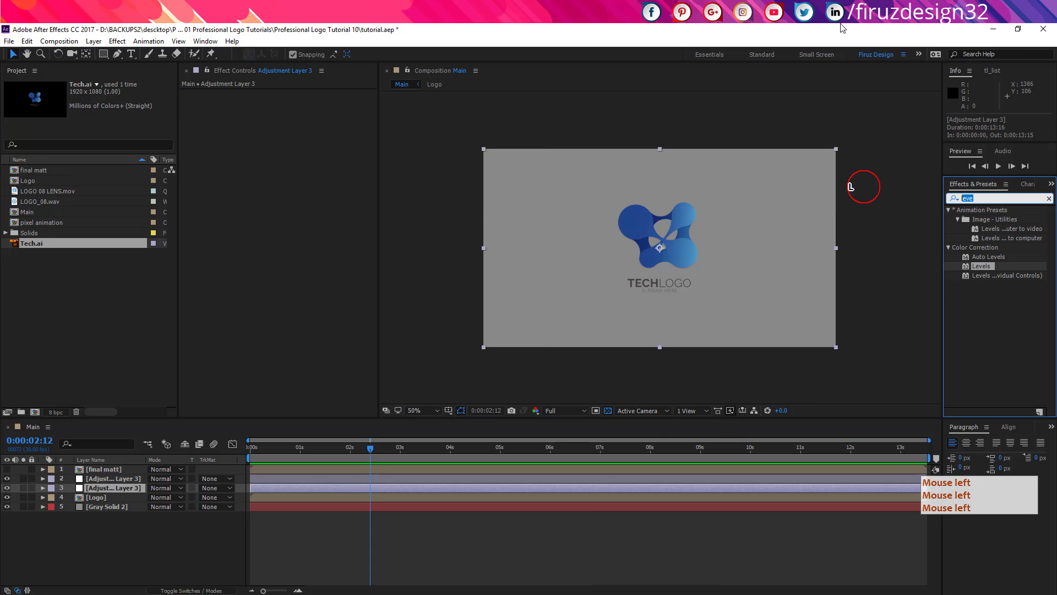
pyautogui.write('emboss')
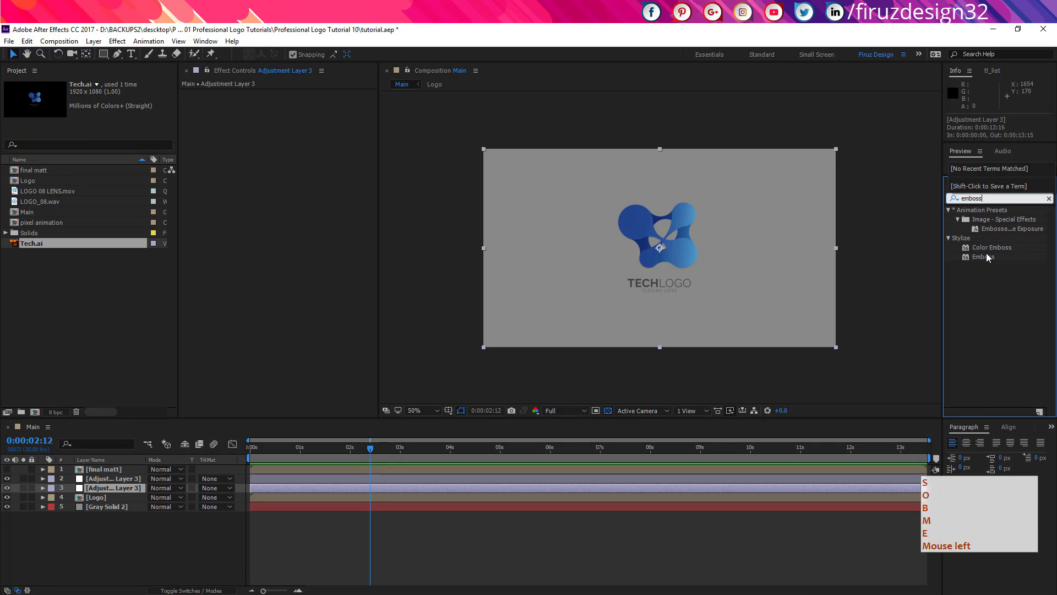
pyautogui.moveTo(987, 257); pyautogui.dragTo(255, 205)
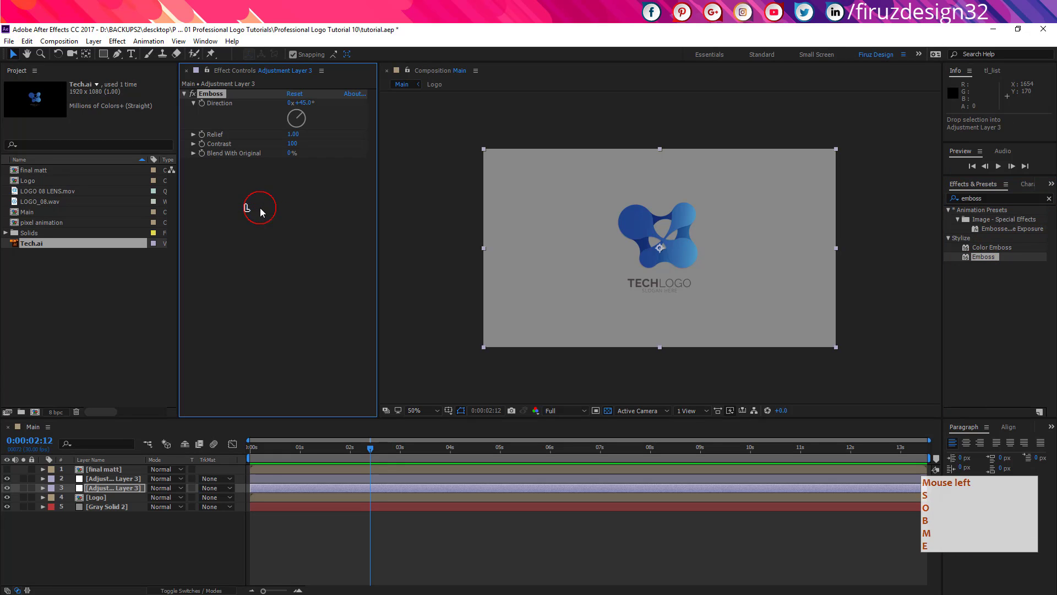
# Set the Emboss effect's Direction to 223°, Relief to 2 and Contrast to 100.
pyautogui.click(303, 104)
pyautogui.write('223')
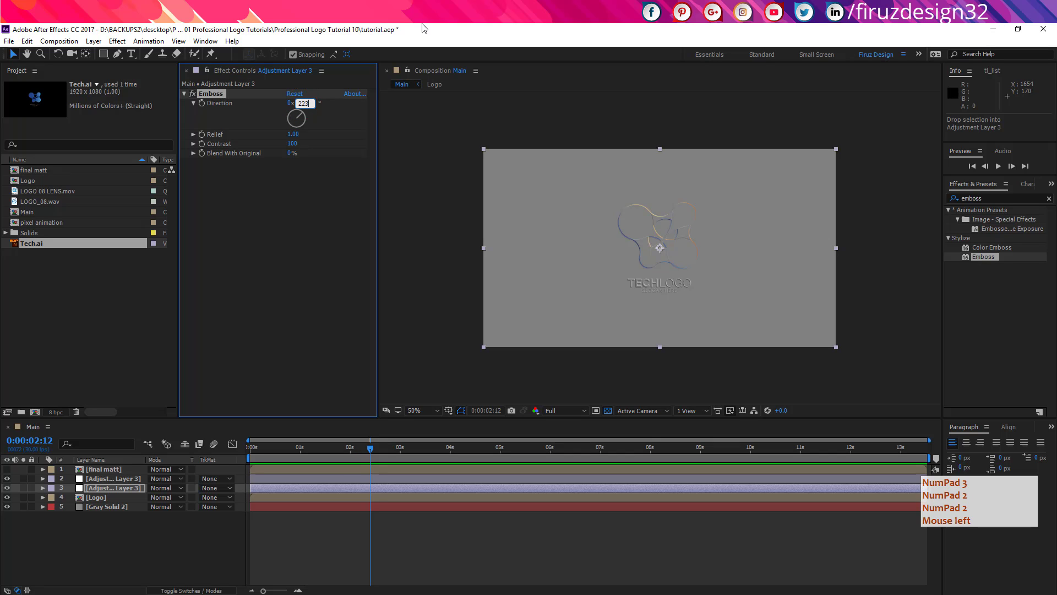
pyautogui.press('Tab')
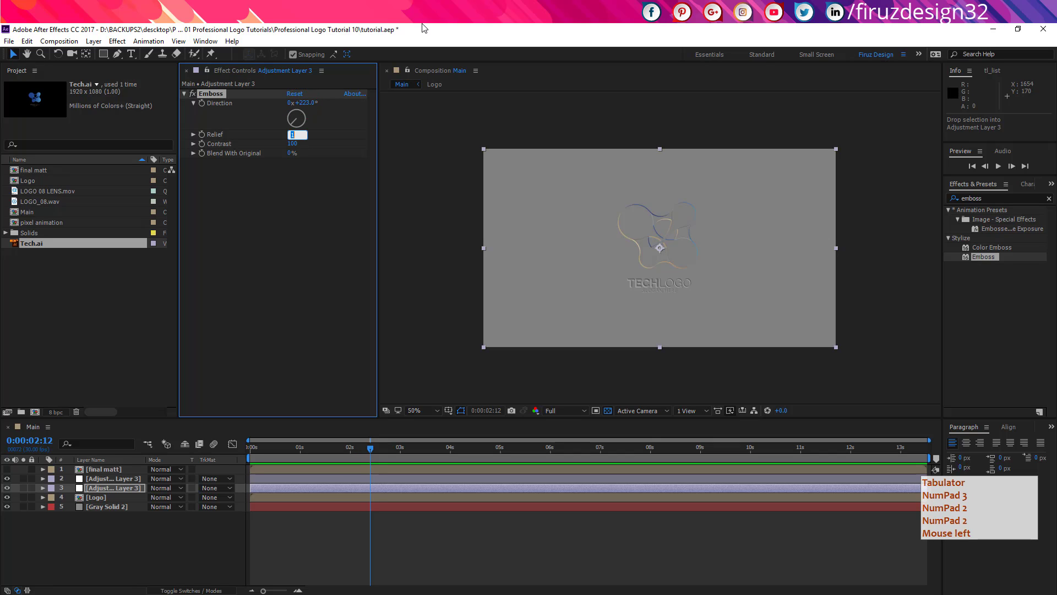
pyautogui.write('2')
pyautogui.press('Tab')
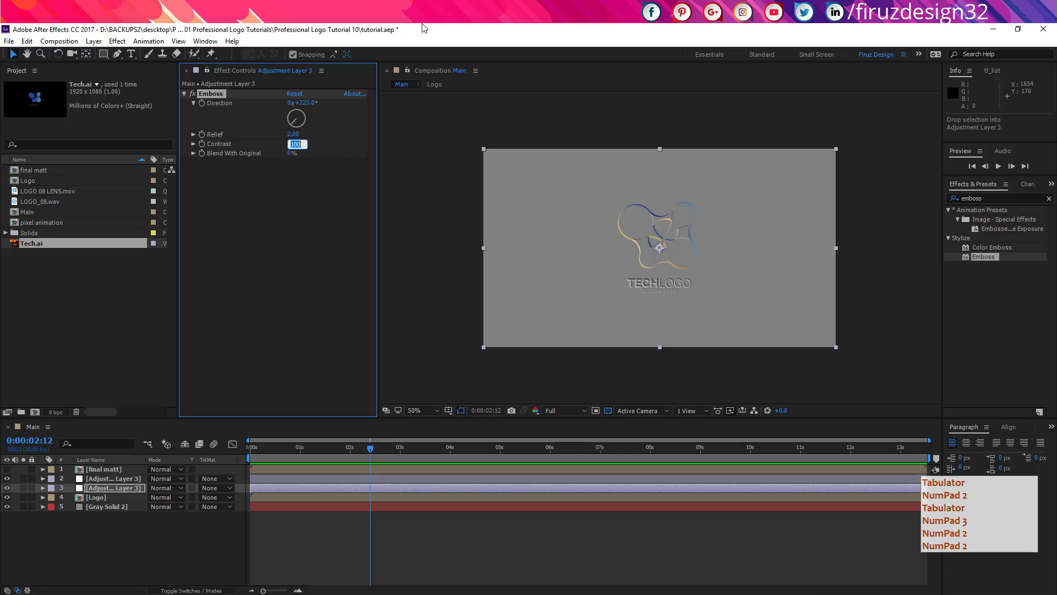
pyautogui.write('100')
pyautogui.press('Return')
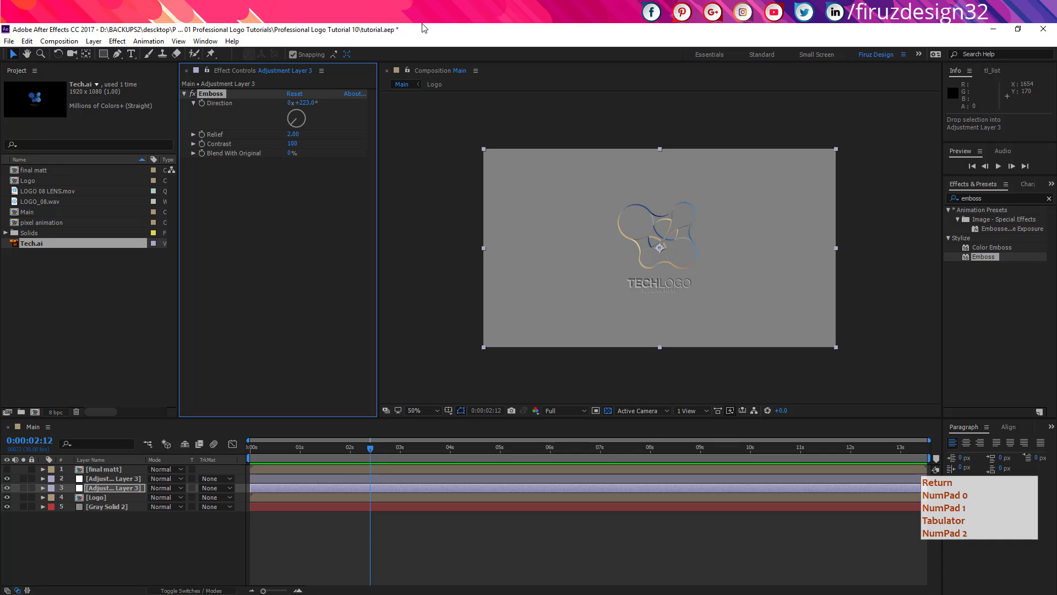
pyautogui.click(256, 289)
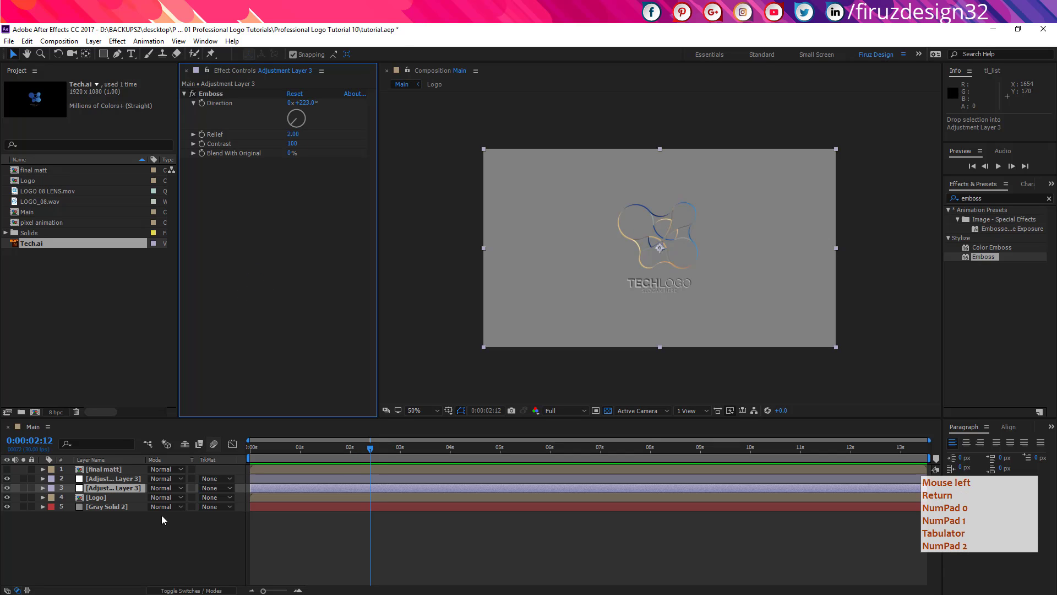
# Apply the Curves effect to the upper adjustment layer, directly below final matt.
pyautogui.click(130, 480)
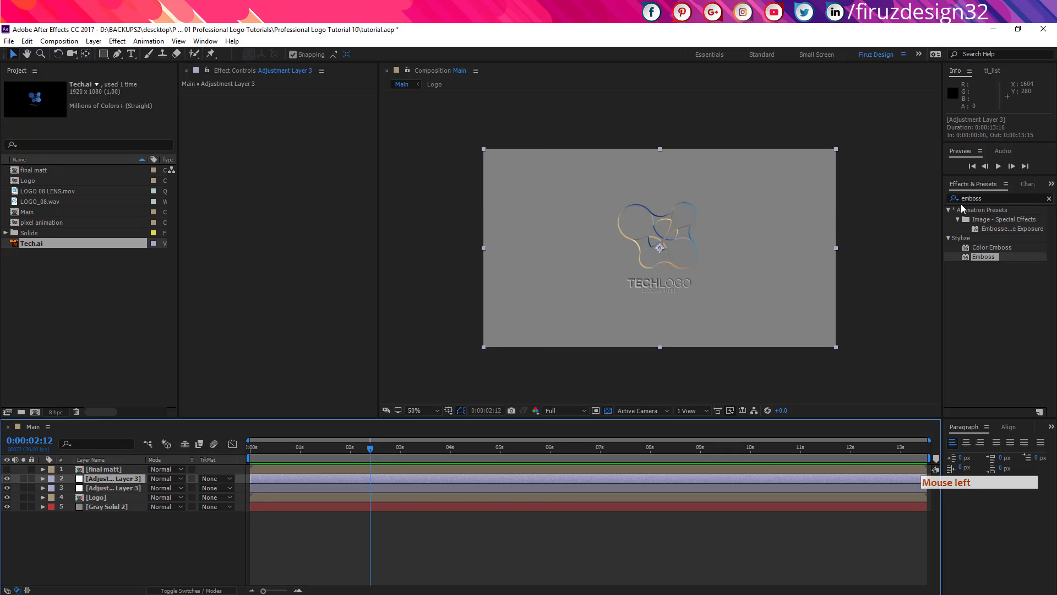
pyautogui.click(1009, 197)
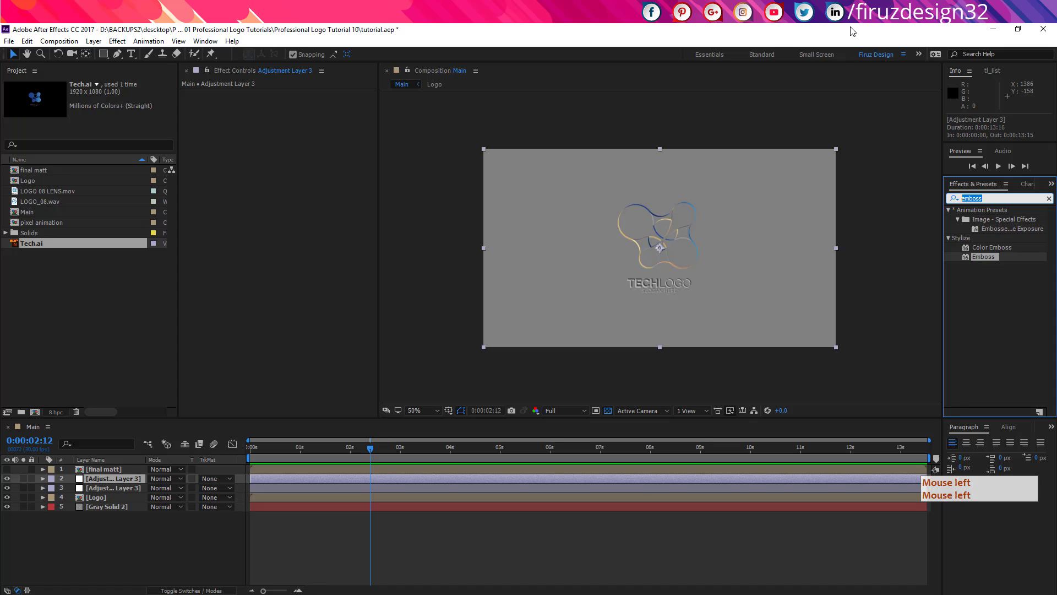
pyautogui.write('curve')
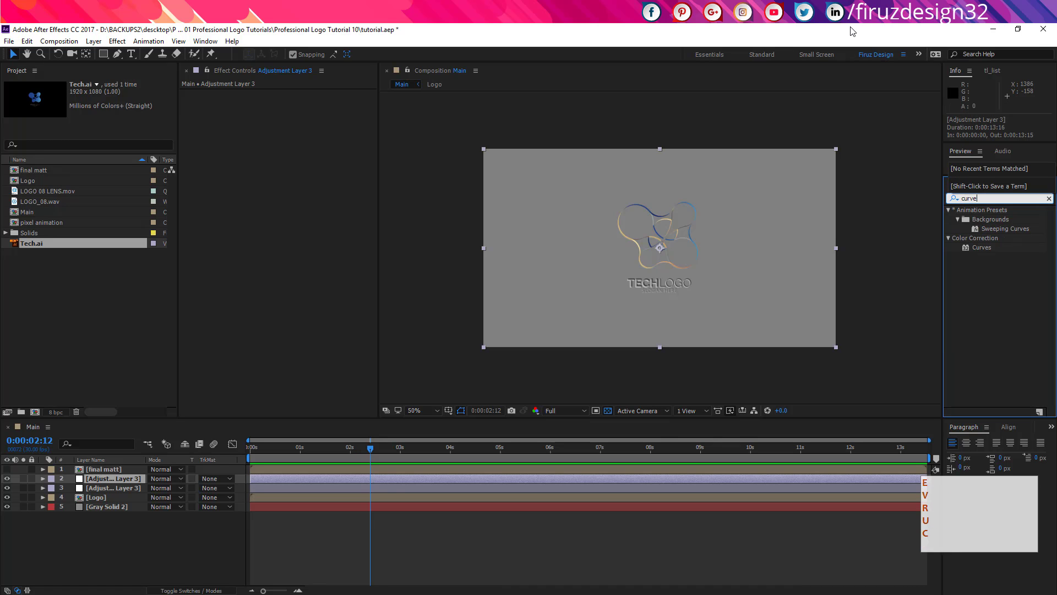
pyautogui.moveTo(986, 253); pyautogui.dragTo(283, 177)
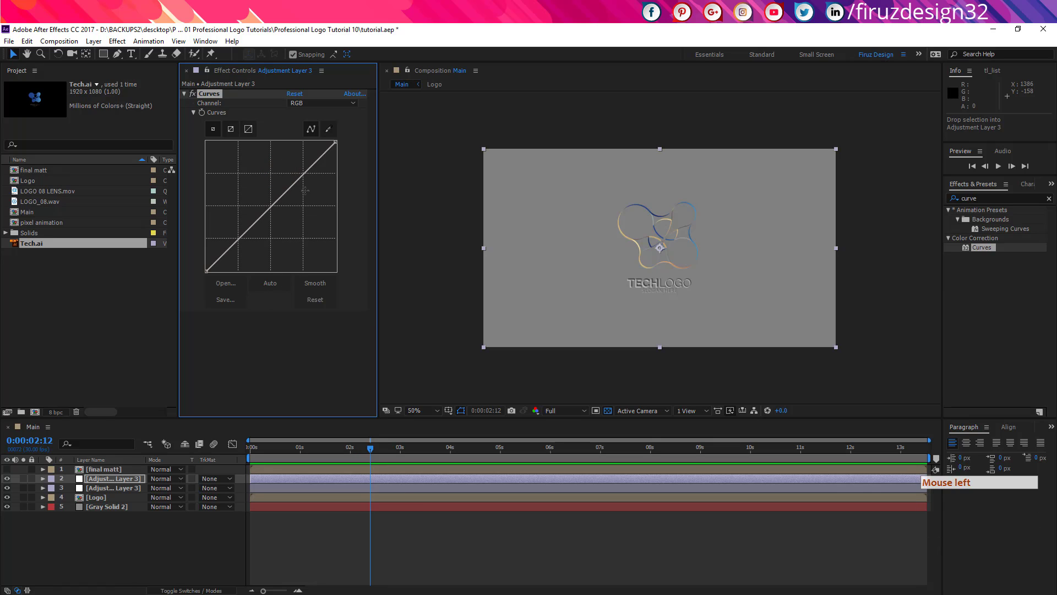
# Apply the Fill effect to the Logo layer.
pyautogui.click(105, 498)
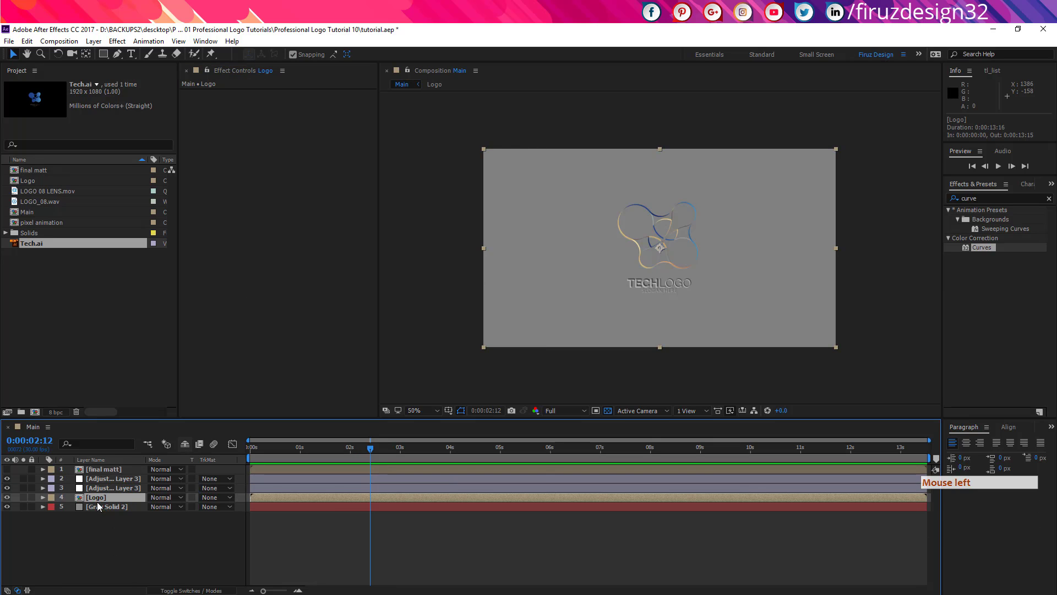
pyautogui.click(996, 198)
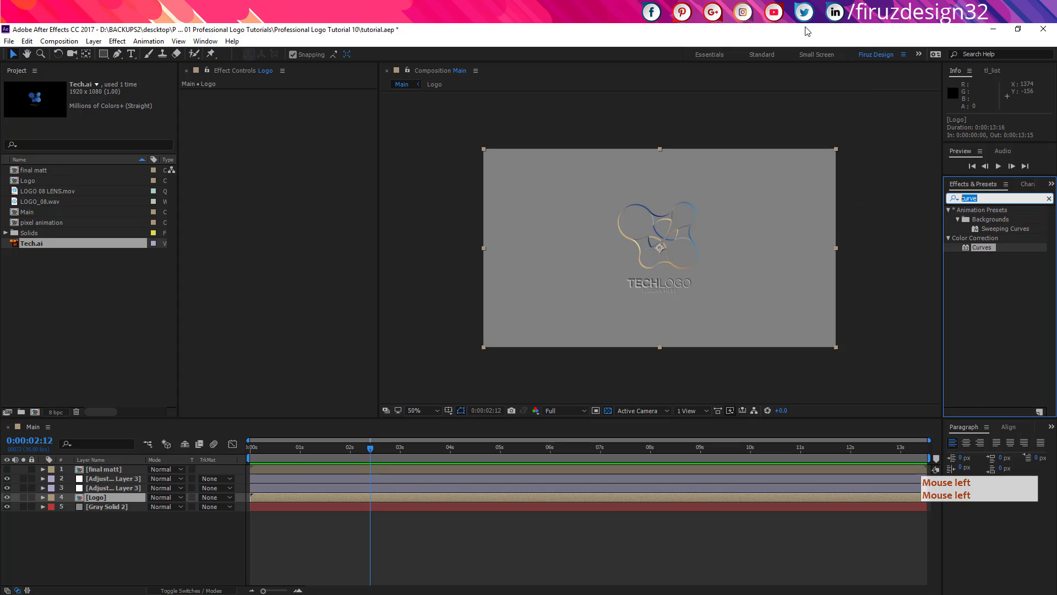
pyautogui.write('fill')
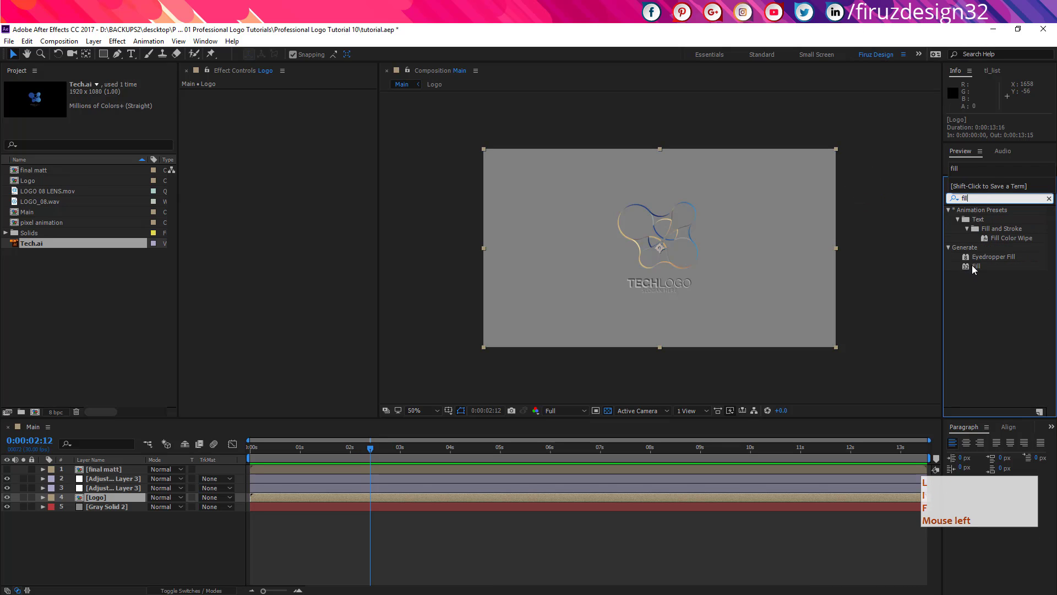
pyautogui.moveTo(976, 267); pyautogui.dragTo(259, 260)
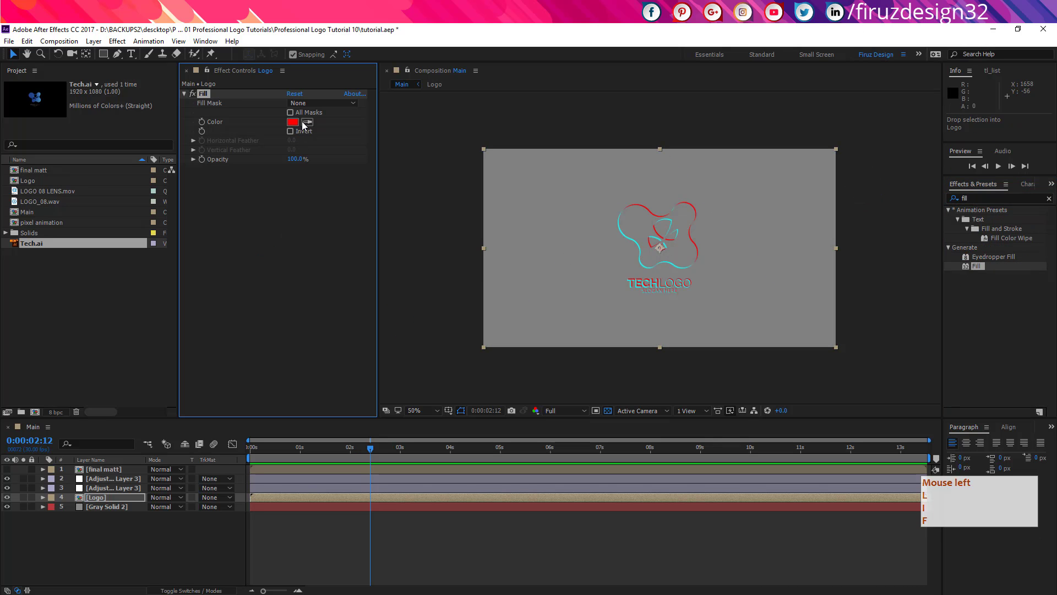
# Try sampling the Fill color from the logo's blue edge while the Fill effect is temporarily disabled.
pyautogui.click(192, 94)
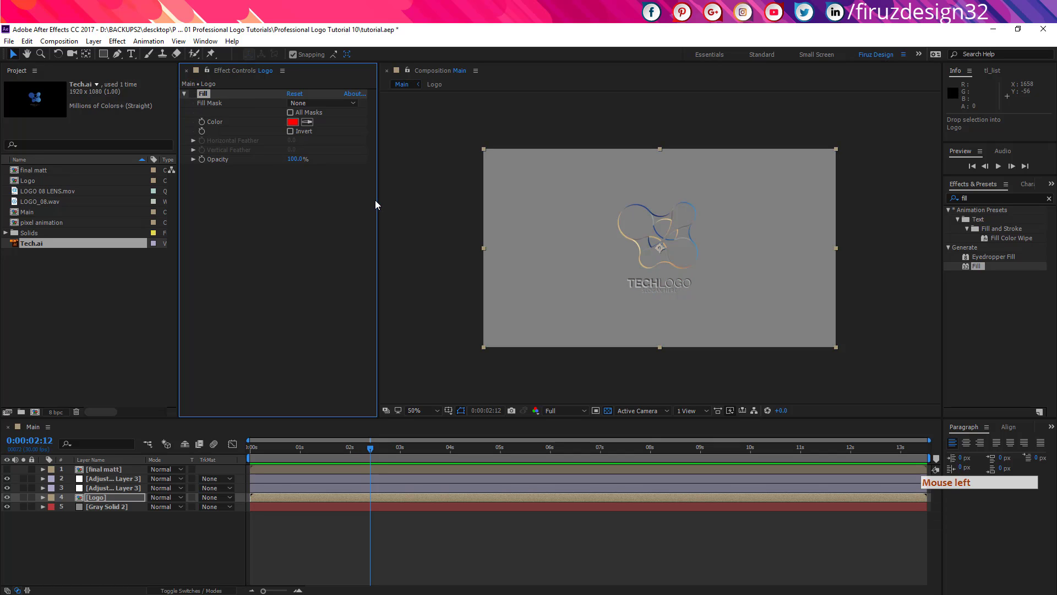
pyautogui.click(309, 121)
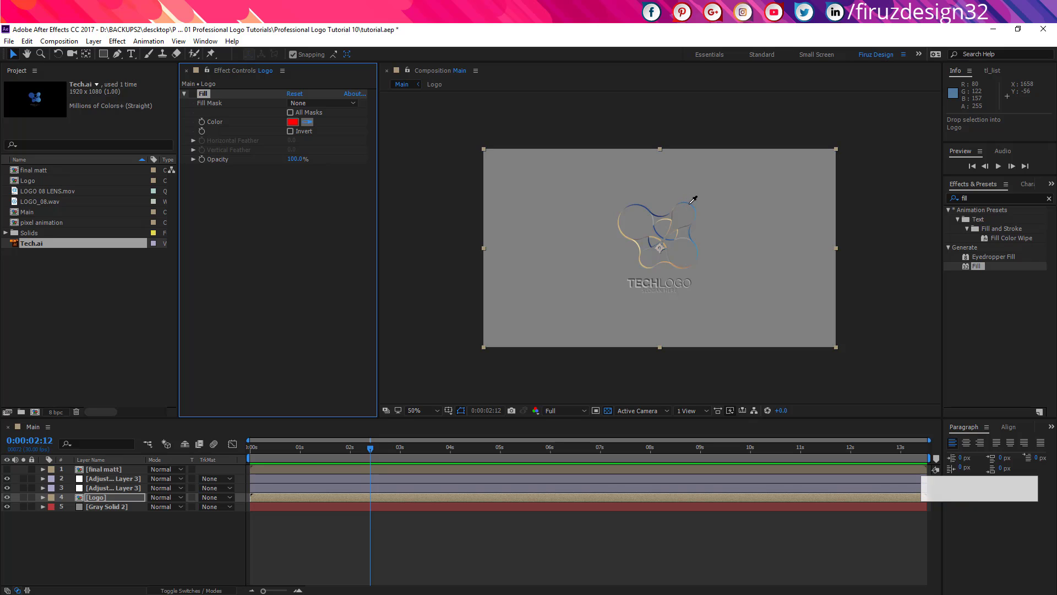
pyautogui.click(696, 205)
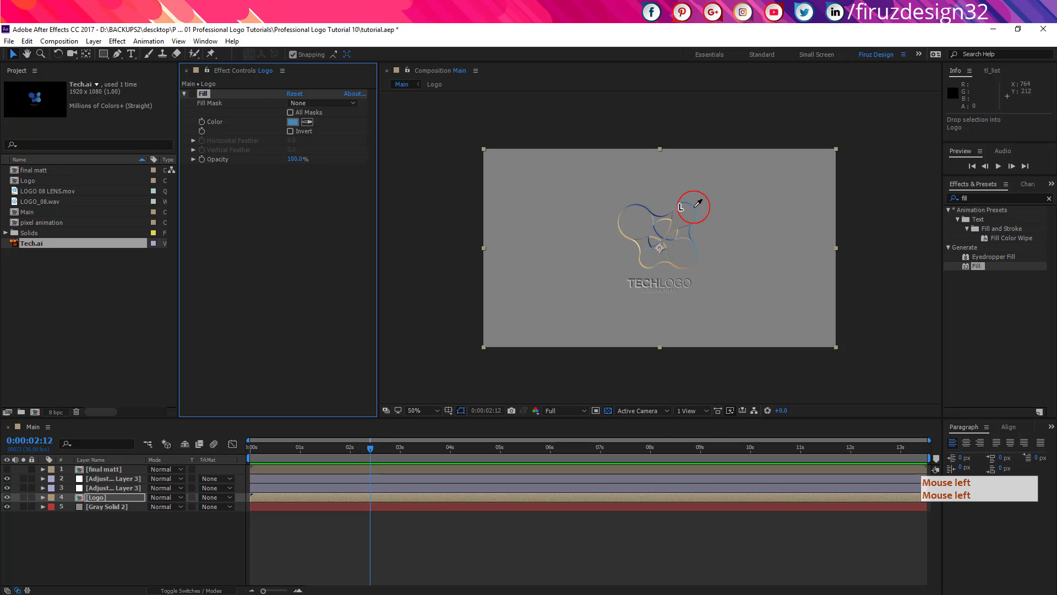
pyautogui.click(293, 121)
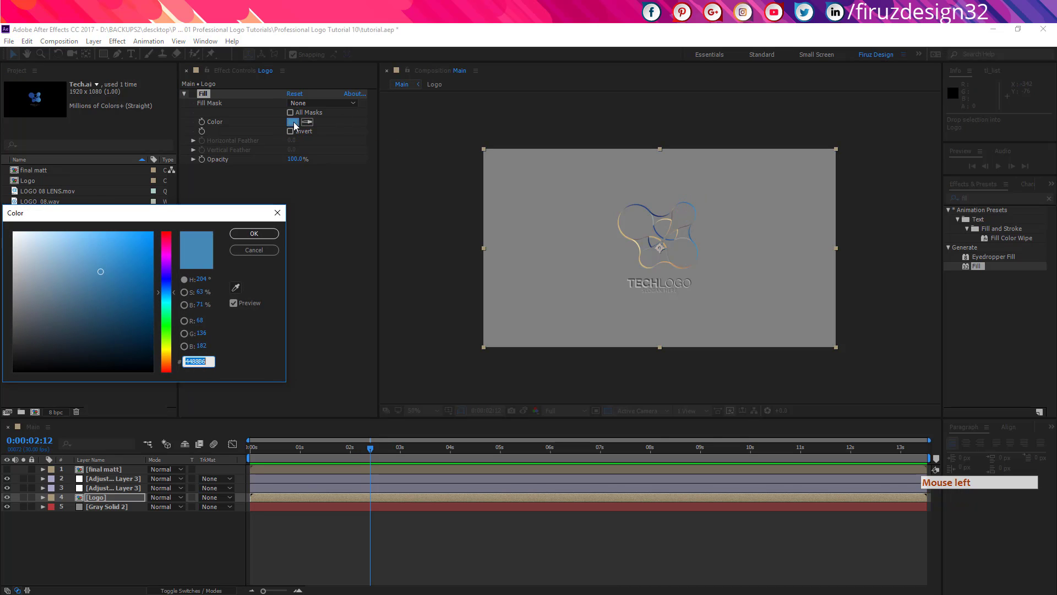
pyautogui.click(281, 245)
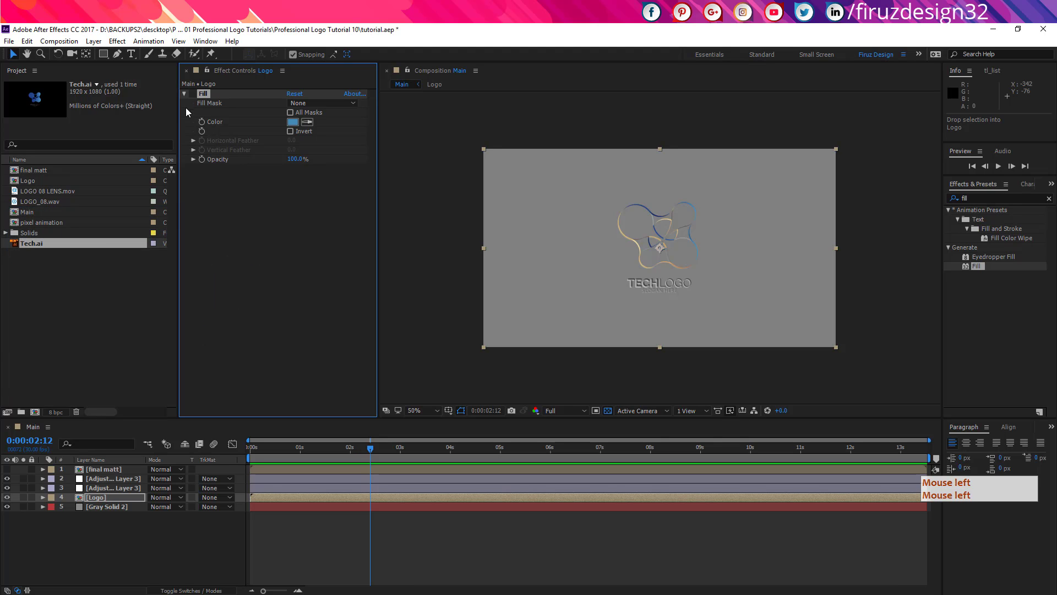
pyautogui.click(191, 94)
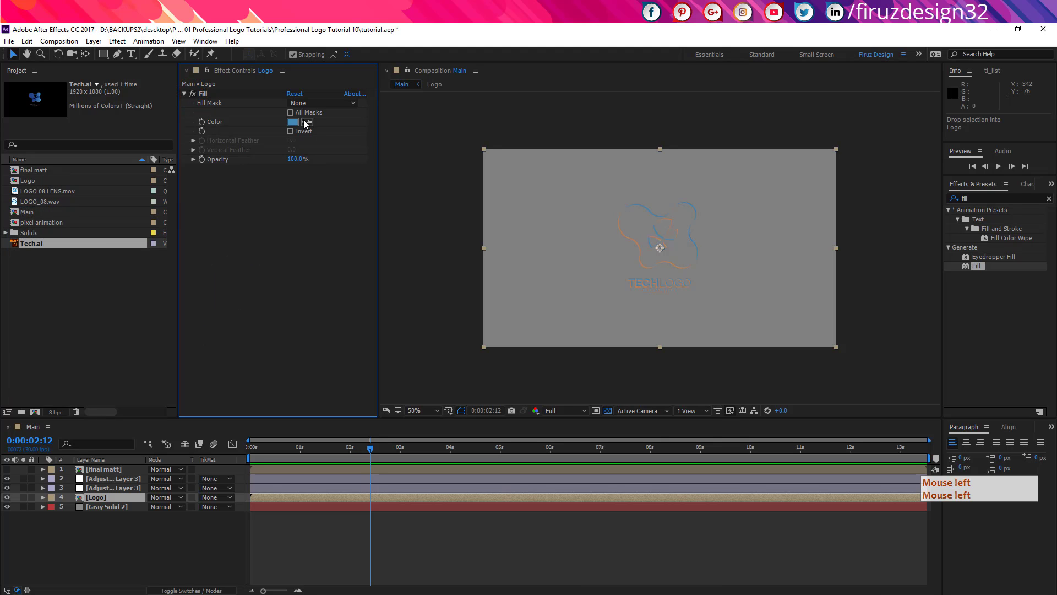
# Set the Logo layer's Fill color to near-white, hex F5F5F5.
pyautogui.click(296, 122)
pyautogui.click(12, 238)
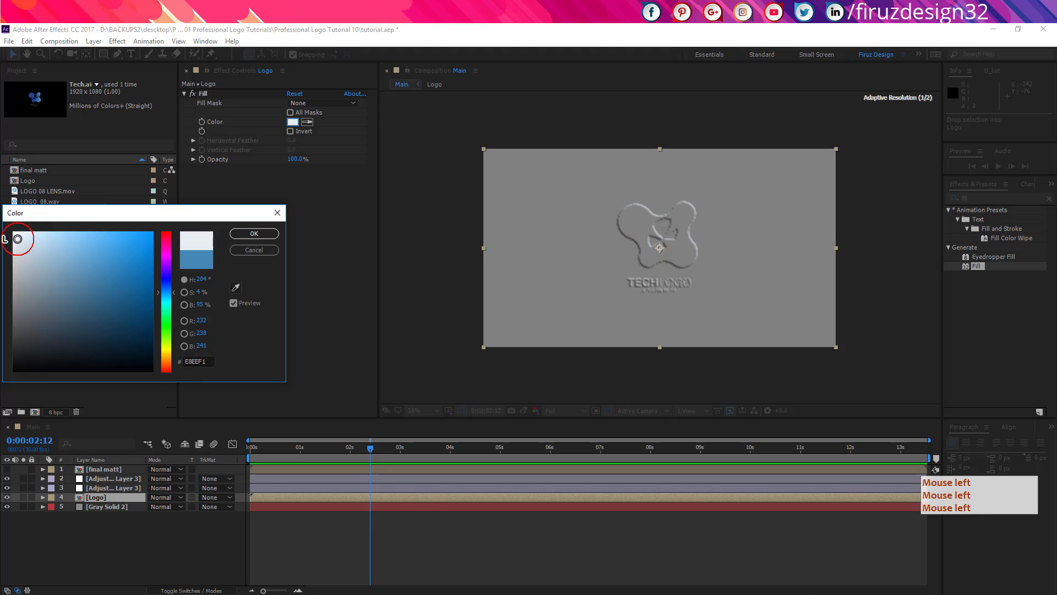
pyautogui.moveTo(11, 237); pyautogui.dragTo(8, 237)
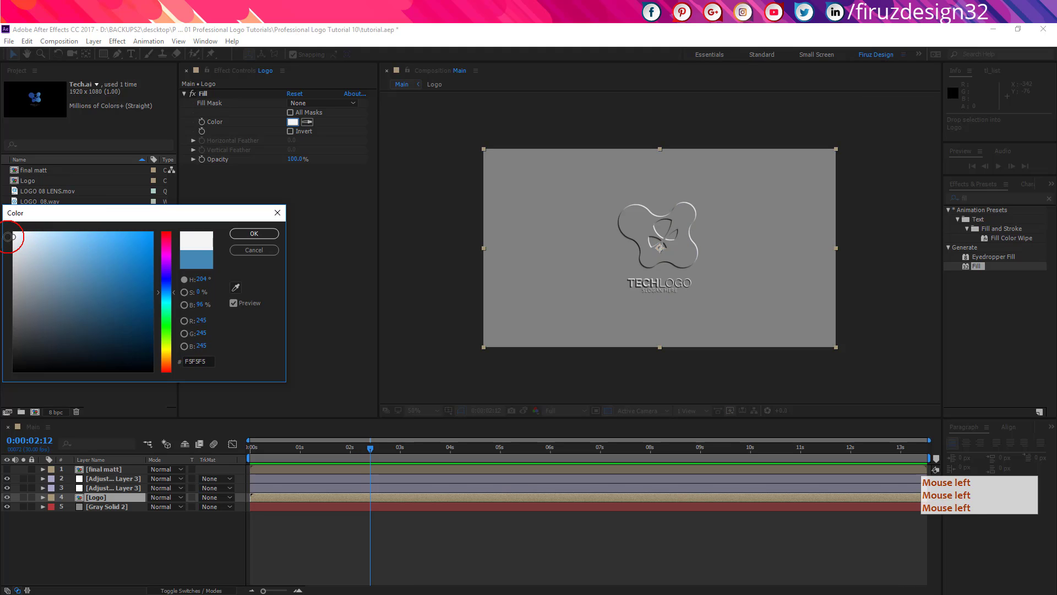
pyautogui.click(247, 233)
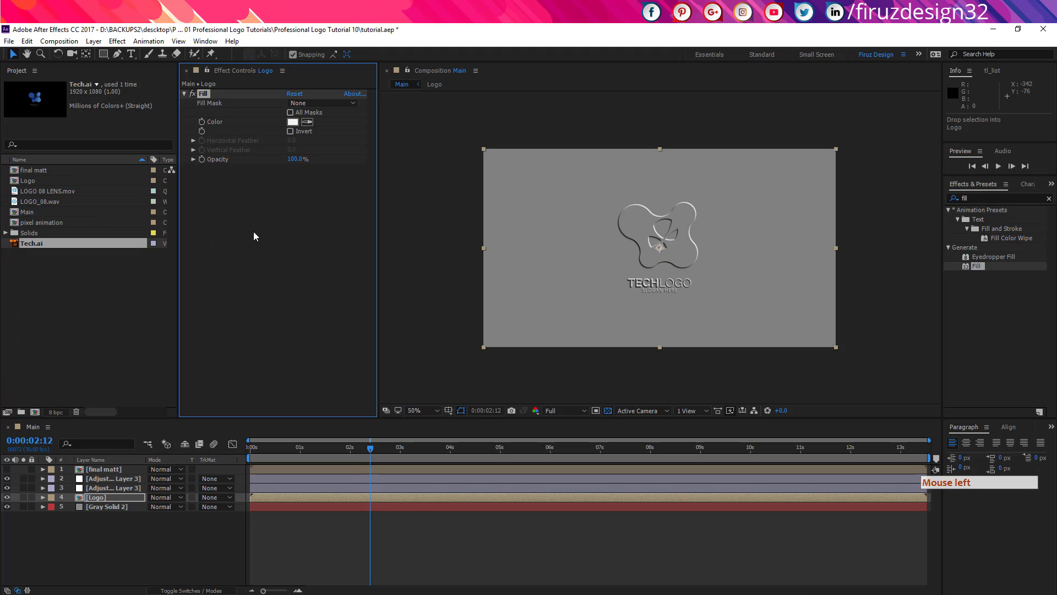
# Shape the upper adjustment layer's RGB curve into a nearly vertical, high-contrast slope, raising the highlights and crushing the shadows to black.
pyautogui.click(115, 479)
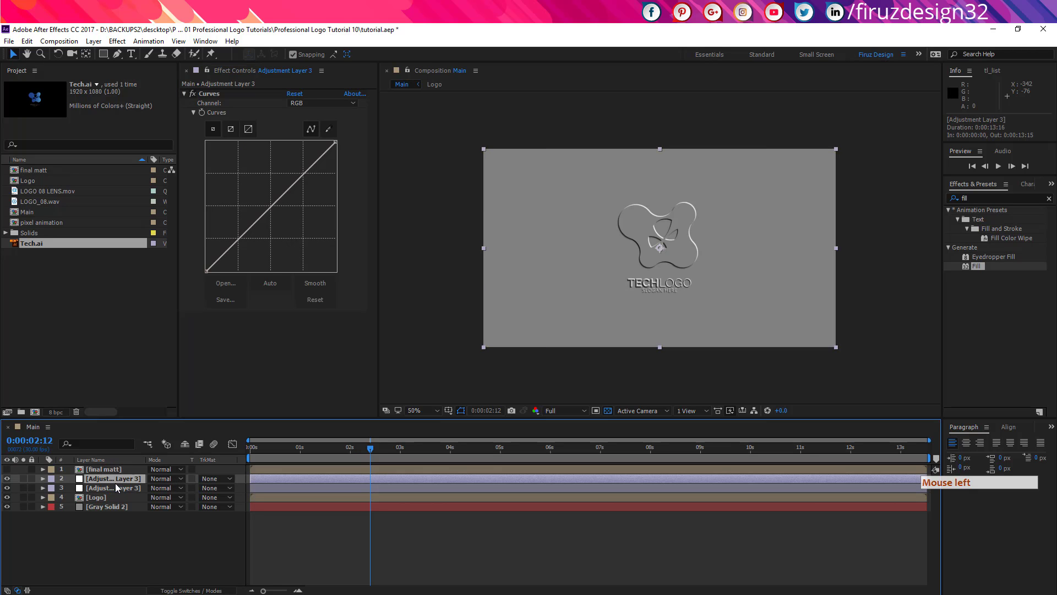
pyautogui.moveTo(303, 175); pyautogui.dragTo(279, 173)
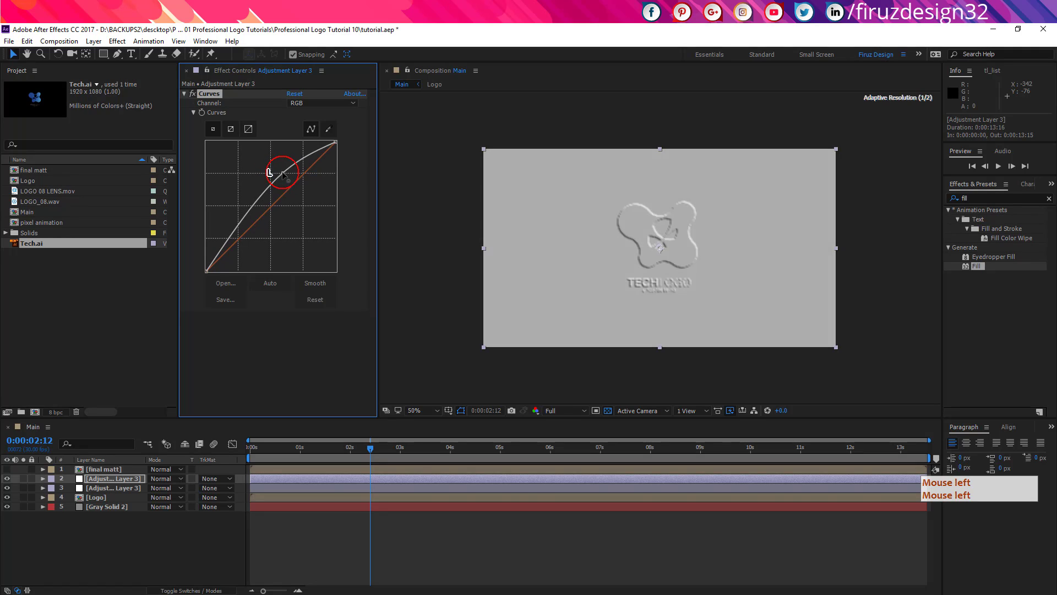
pyautogui.moveTo(235, 222); pyautogui.dragTo(274, 245)
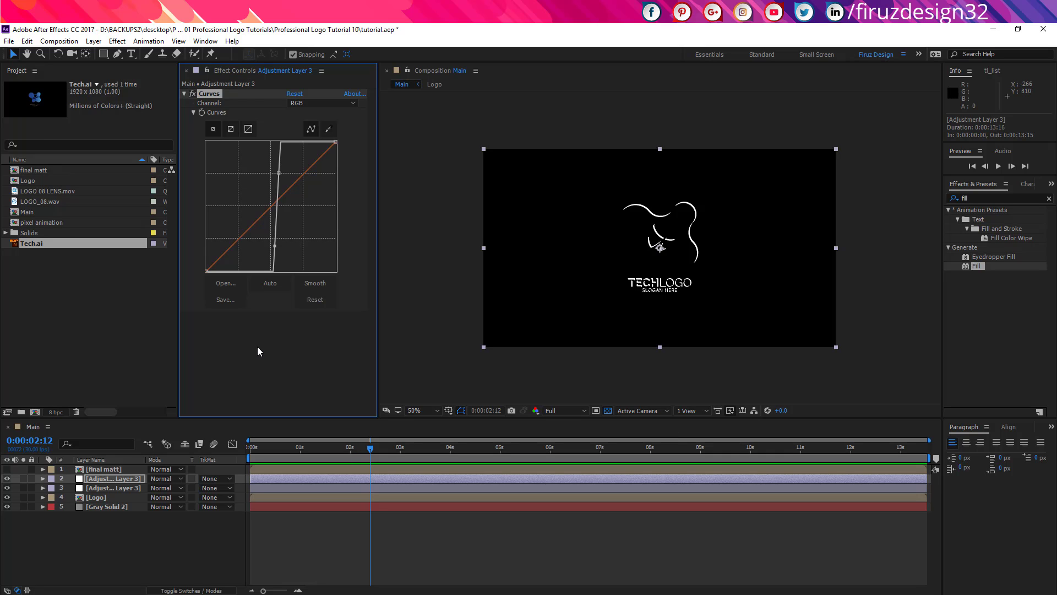
# Thin the logo outline by setting the Emboss Relief on the lower adjustment layer to 1, trying 1.5 first.
pyautogui.click(123, 488)
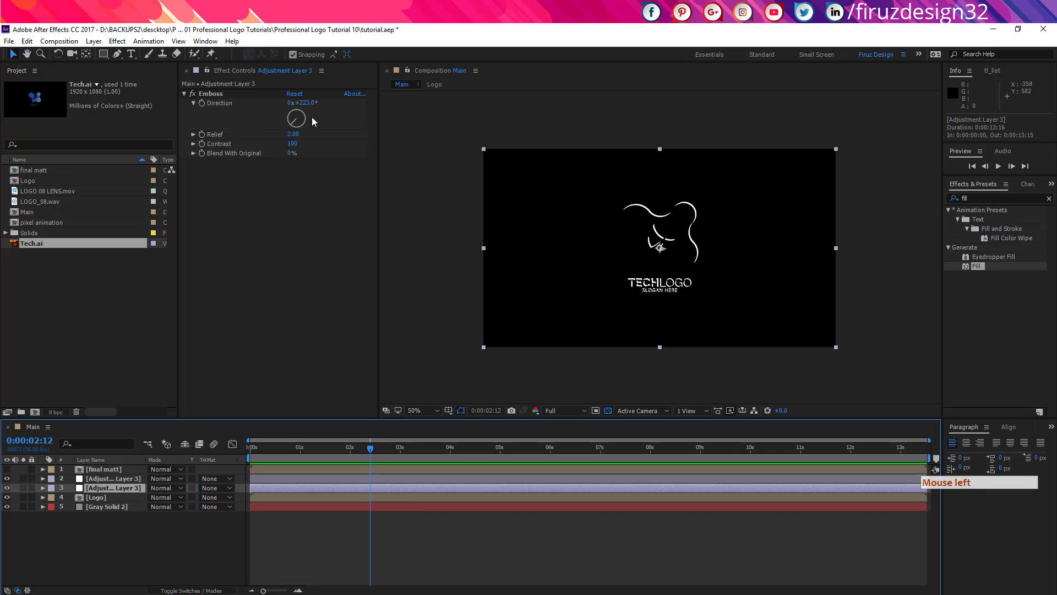
pyautogui.click(292, 134)
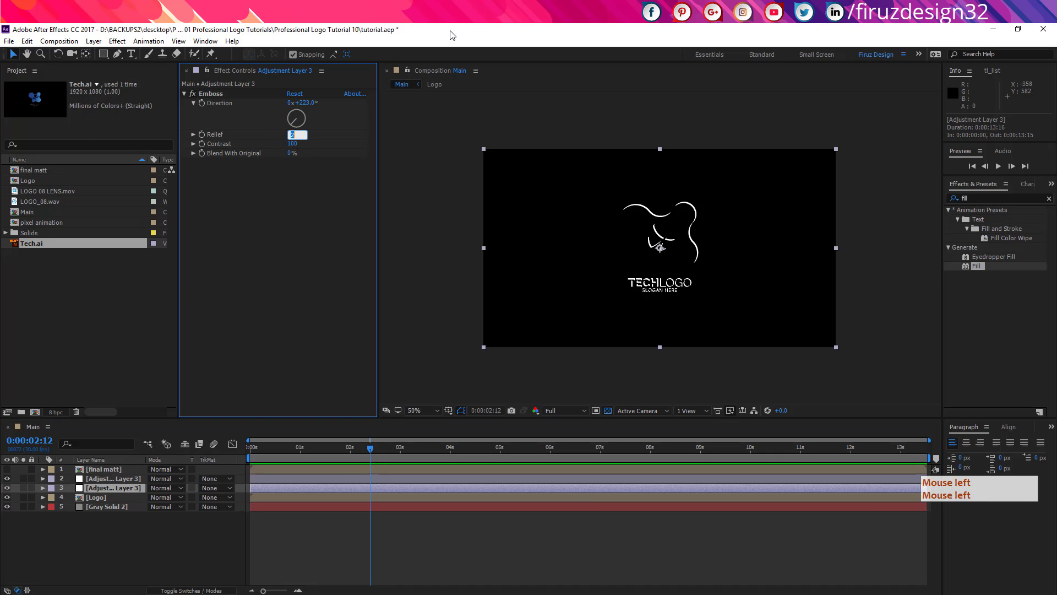
pyautogui.write('1.5')
pyautogui.press('Return')
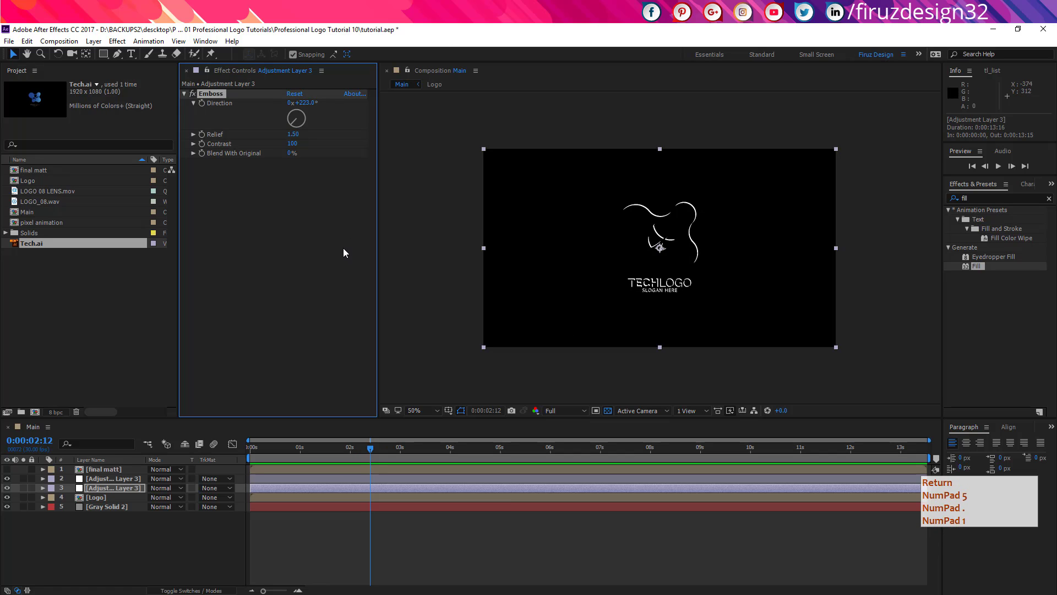
pyautogui.click(293, 134)
pyautogui.write('1')
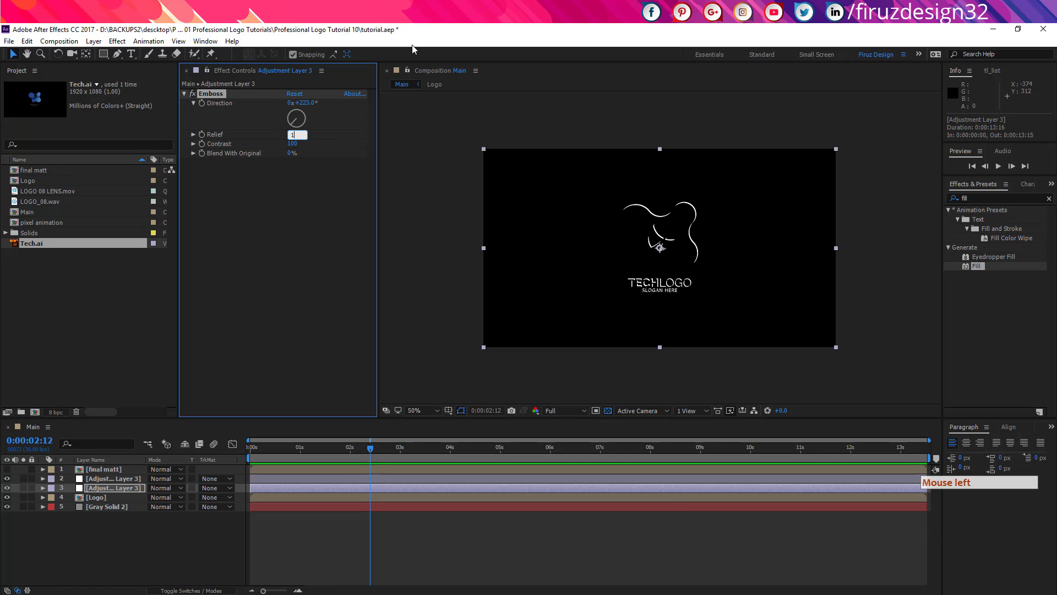
pyautogui.press('Return')
pyautogui.click(296, 308)
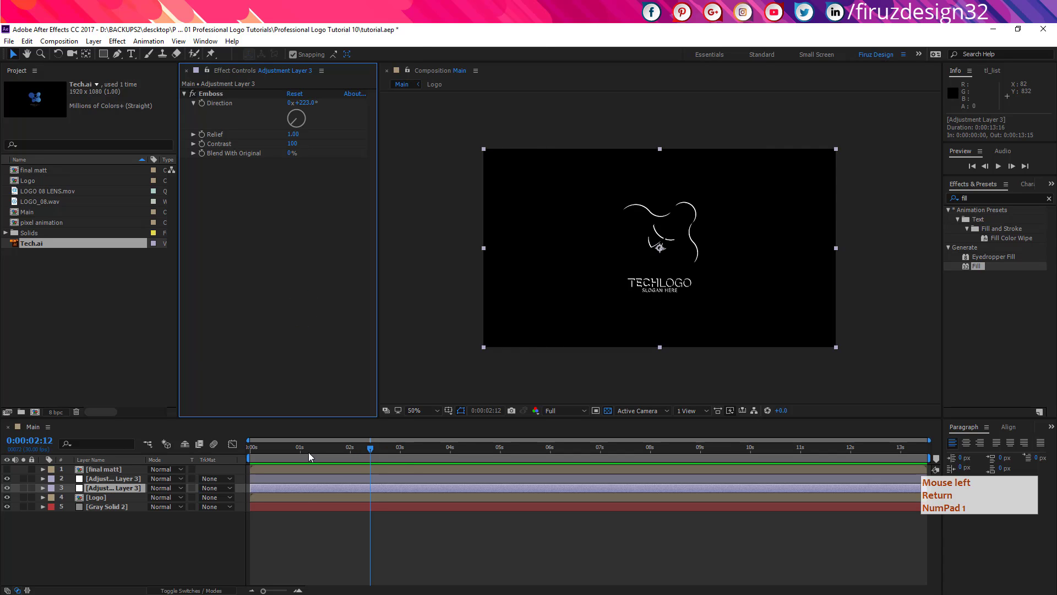
pyautogui.click(137, 537)
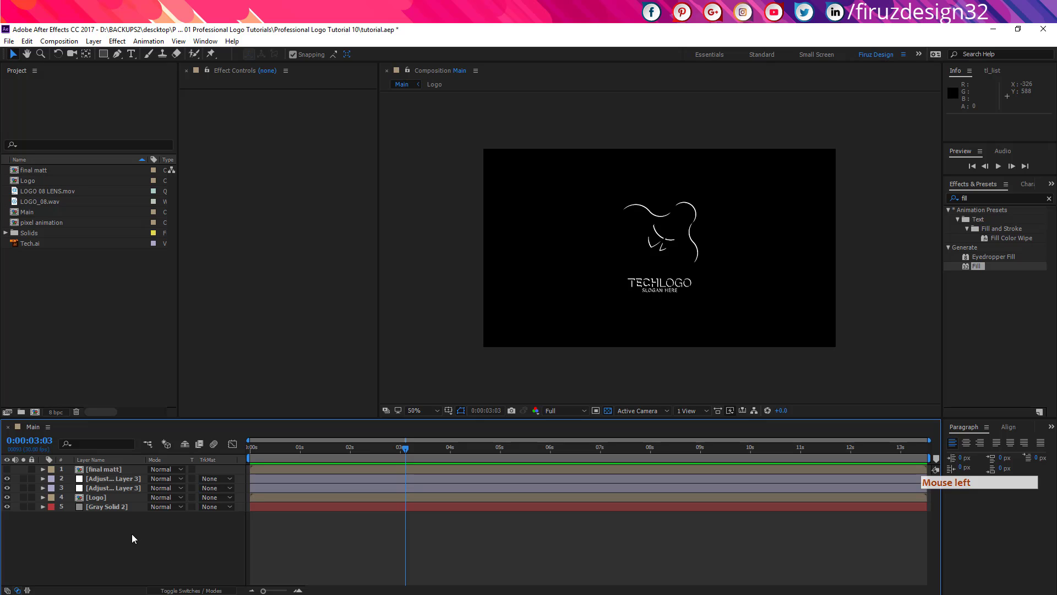
# Turn on the final matt layer's visibility and move it directly above the Logo layer.
pyautogui.click(7, 472)
pyautogui.click(6, 470)
pyautogui.moveTo(101, 472); pyautogui.dragTo(99, 494)
pyautogui.click(104, 497)
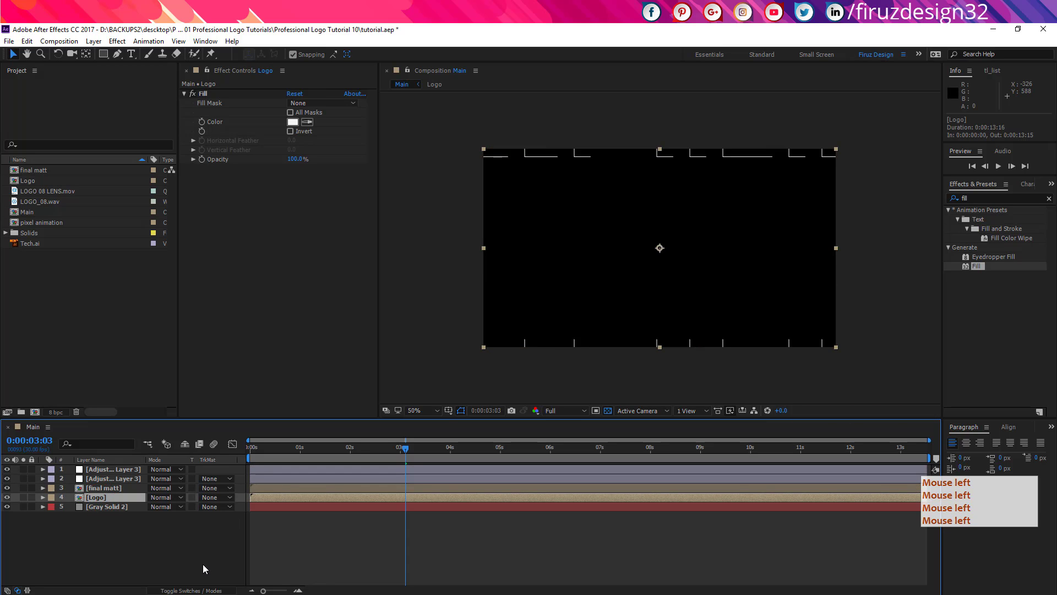
# Set the Logo layer's track matte to Luma using final matt, and scrub back to about 0:00:02:04 to check it.
pyautogui.click(216, 497)
pyautogui.click(229, 550)
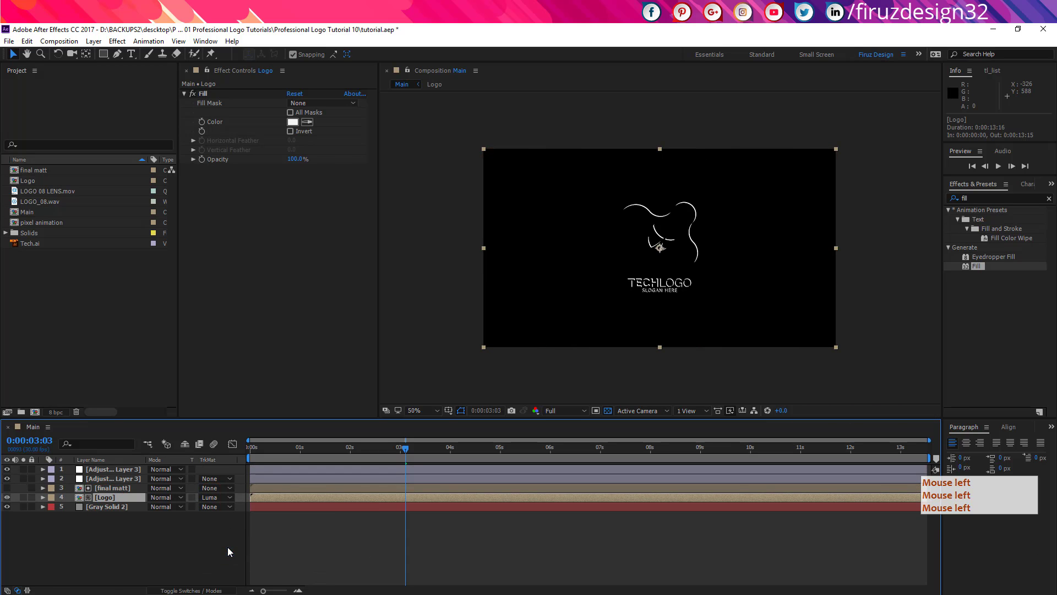
pyautogui.moveTo(401, 453); pyautogui.dragTo(357, 464)
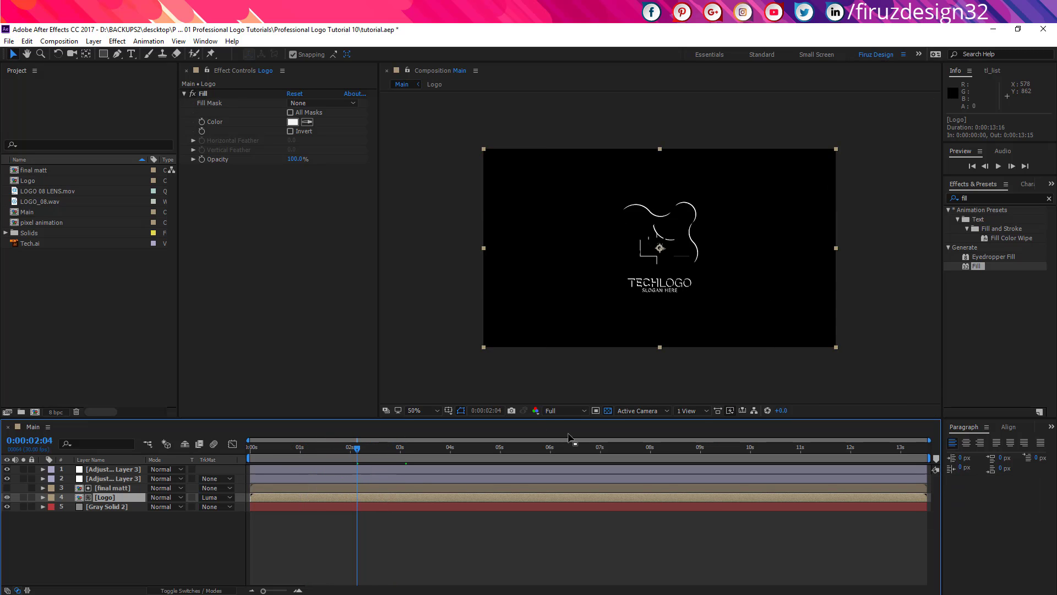
# Precompose all layers of the Main composition into a new composition named outline.
pyautogui.click(137, 547)
pyautogui.hotkey('ctrl', 'a')
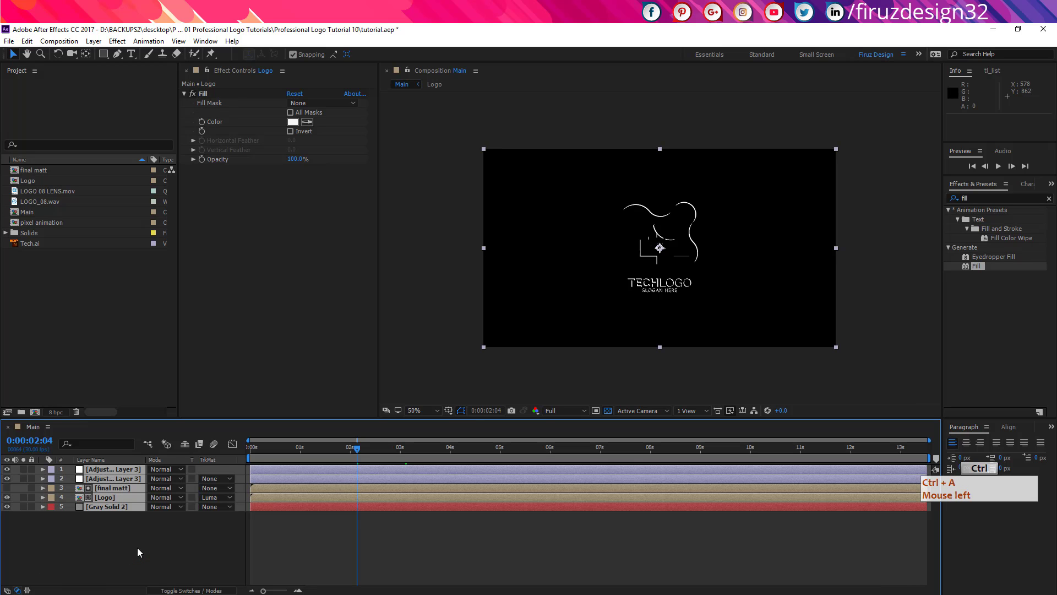
pyautogui.hotkey('ctrl', 'shift', 'c')
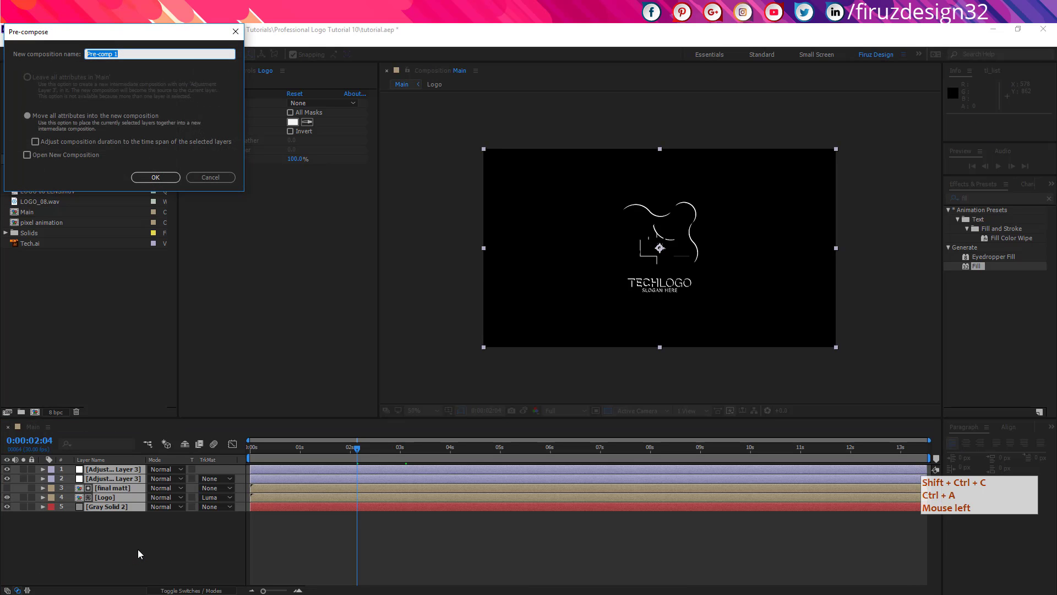
pyautogui.write('ou')
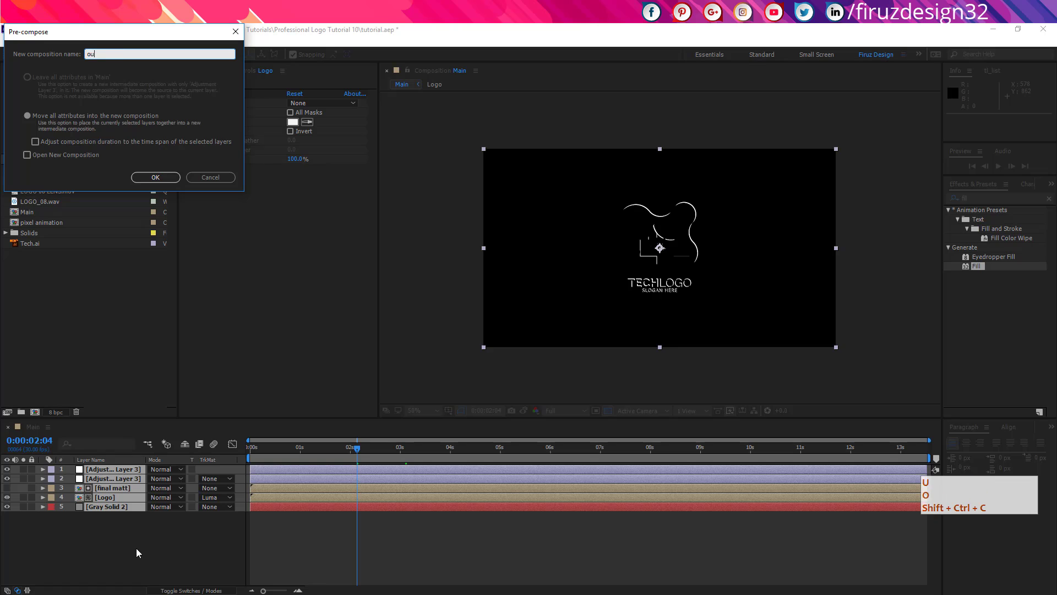
pyautogui.write('tline')
pyautogui.press('Return')
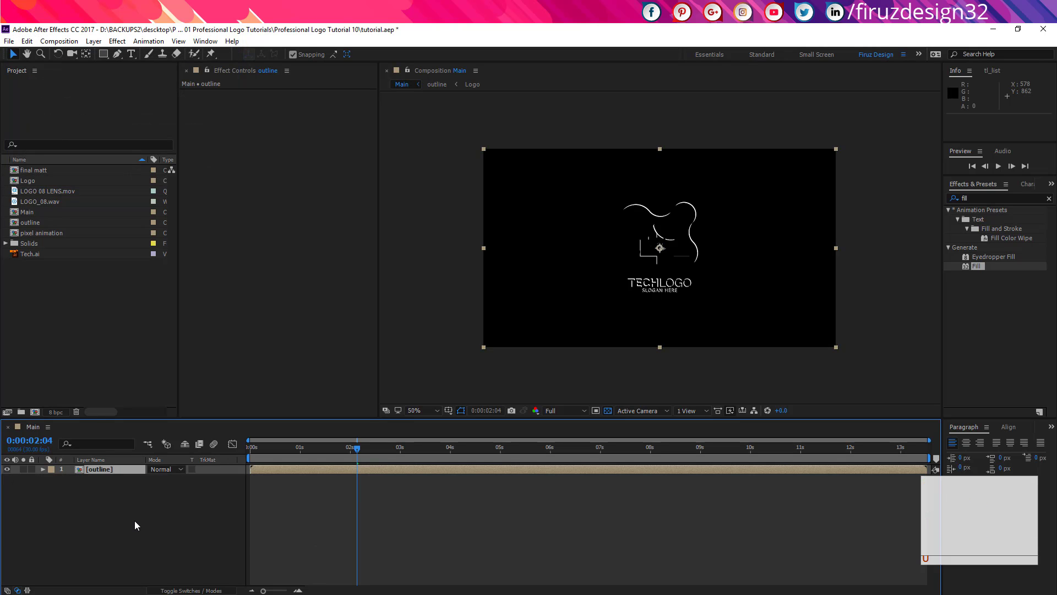
# Duplicate the outline composition twice and add both copies to the Main composition below the outline layer.
pyautogui.click(35, 223)
pyautogui.hotkey('ctrl', 'd')
pyautogui.hotkey('ctrl', 'd')
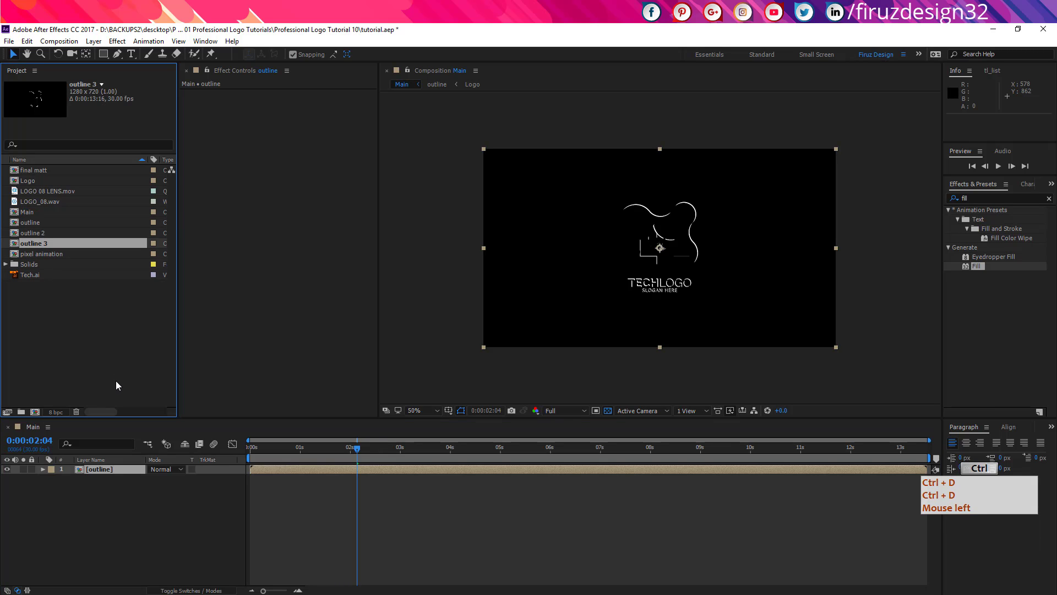
pyautogui.keyDown('shift'); pyautogui.click(40, 234); pyautogui.keyUp('shift')
pyautogui.moveTo(40, 234); pyautogui.dragTo(61, 506)
pyautogui.click(86, 524)
# Open the outline 3 and outline 2 compositions from Main, ending with outline 3 in view.
pyautogui.doubleClick(102, 478)
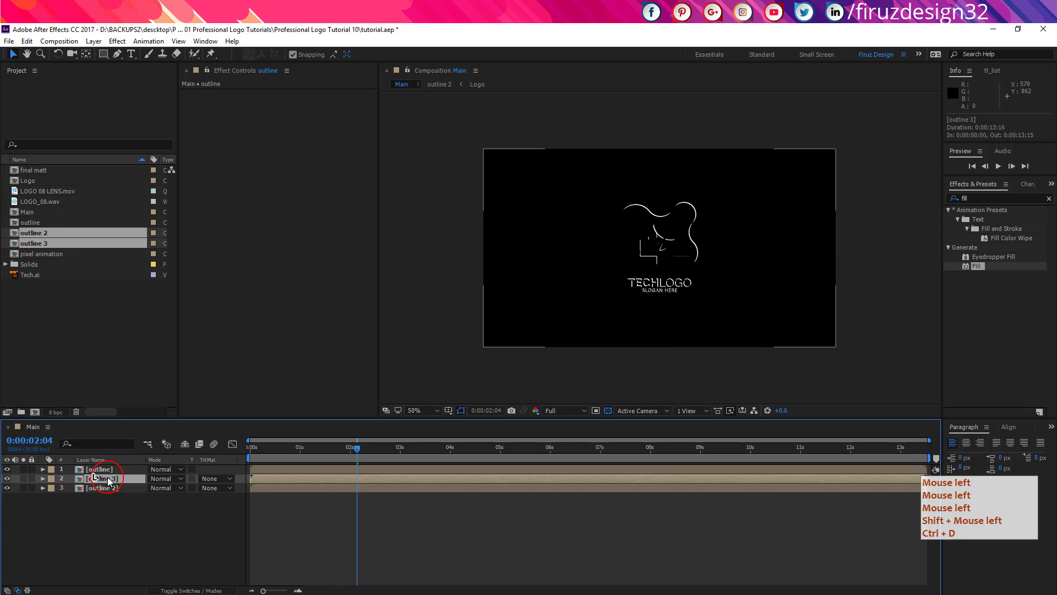
pyautogui.click(32, 428)
pyautogui.doubleClick(102, 488)
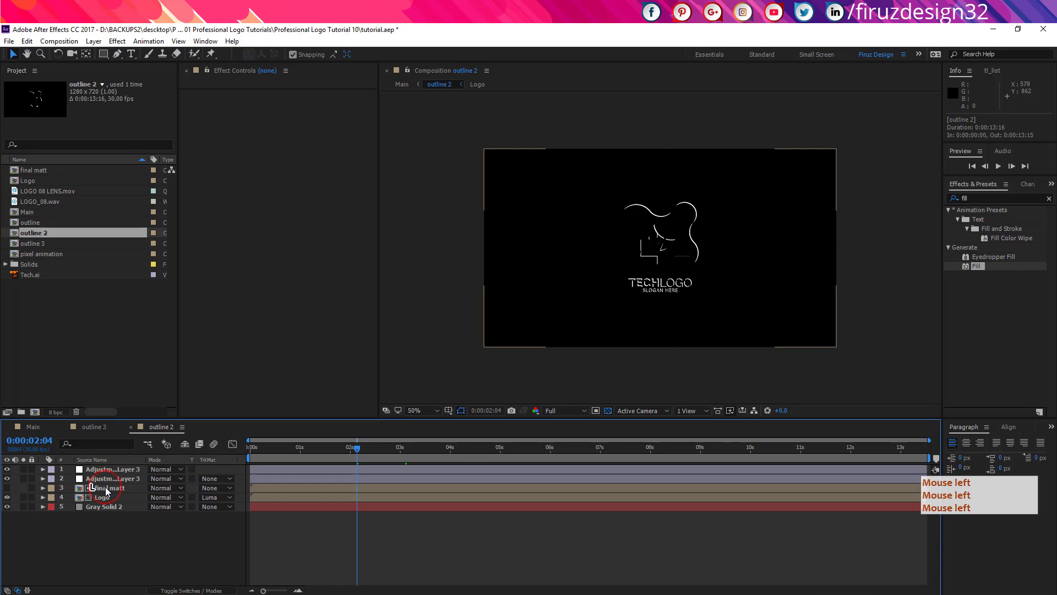
pyautogui.click(94, 428)
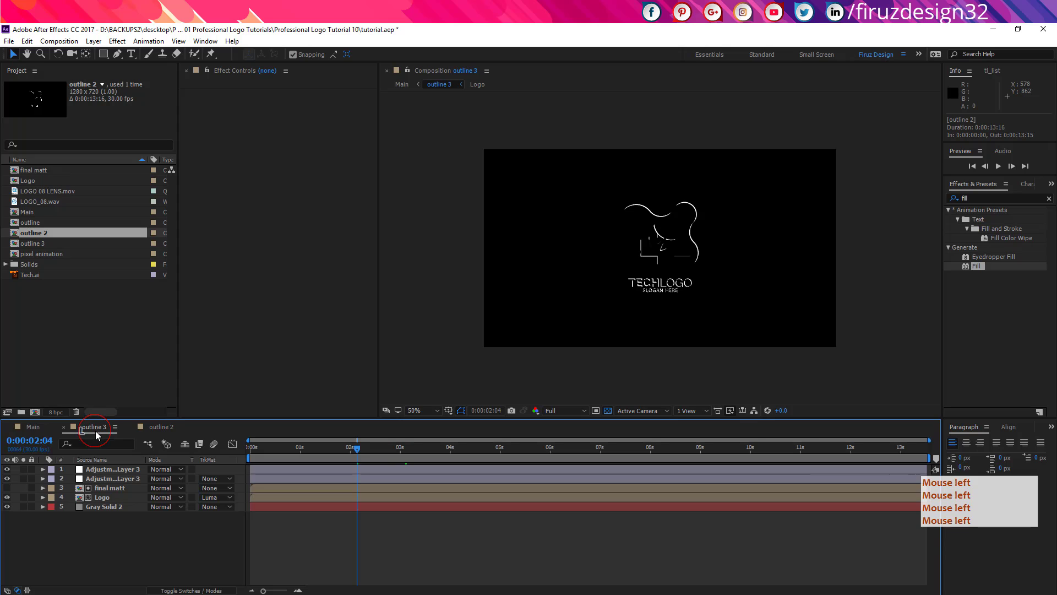
# Set the Emboss Direction on outline 3's lower adjustment layer to 1x+50°.
pyautogui.click(113, 480)
pyautogui.moveTo(298, 113); pyautogui.dragTo(302, 107)
pyautogui.click(301, 104)
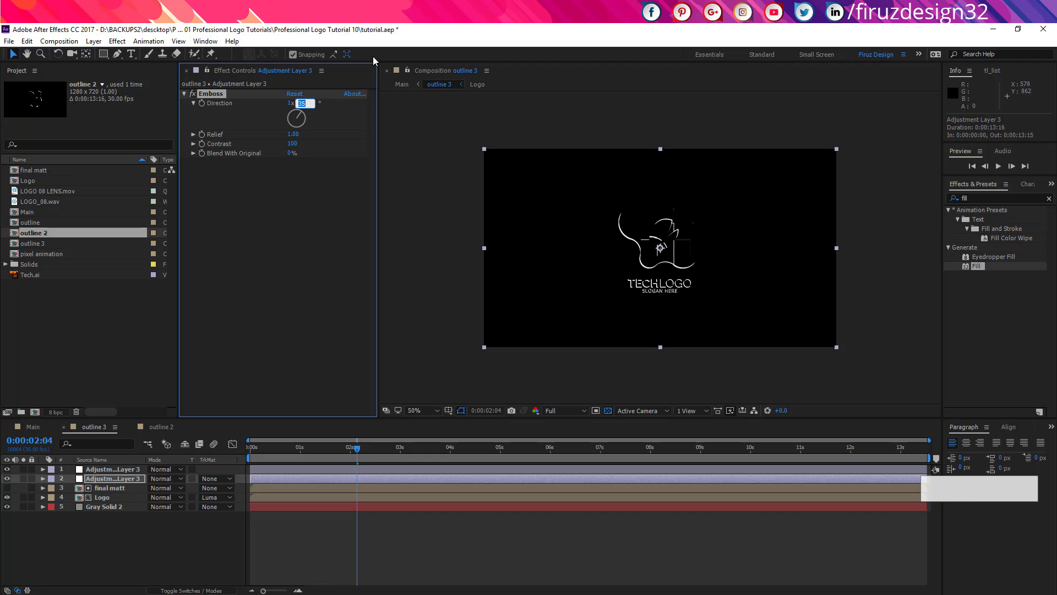
pyautogui.write('40')
pyautogui.press('BackSpace')
pyautogui.press('BackSpace')
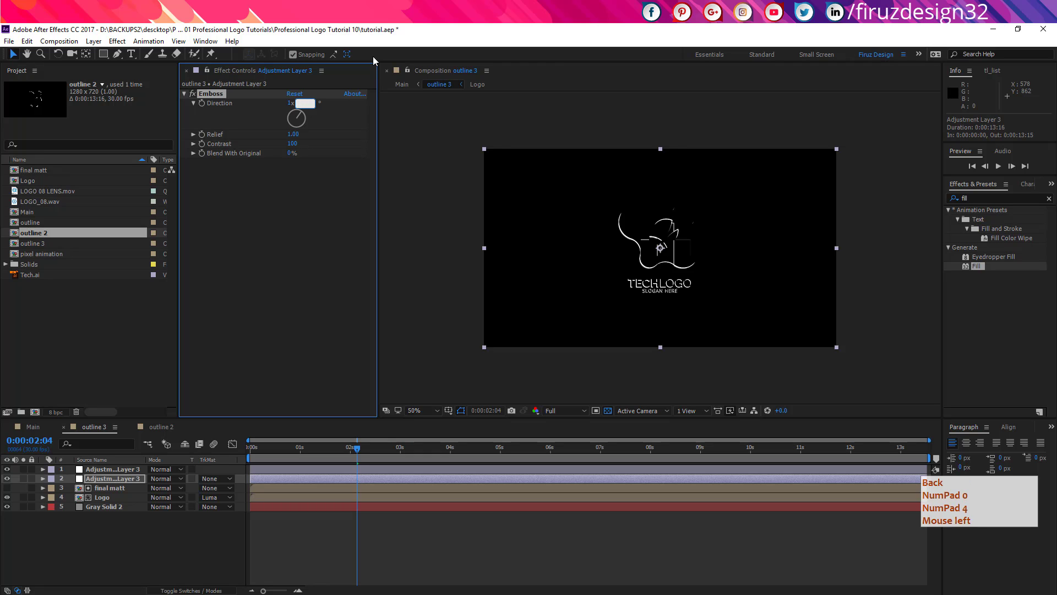
pyautogui.write('50')
pyautogui.press('Return')
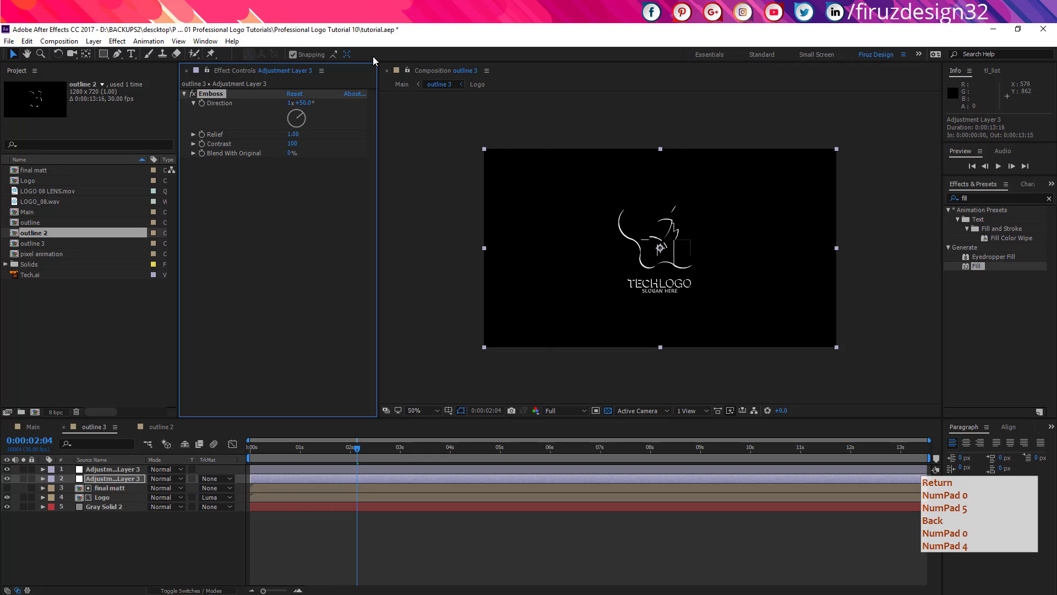
# Set the Emboss Direction on outline 2's lower adjustment layer to 140°.
pyautogui.click(160, 427)
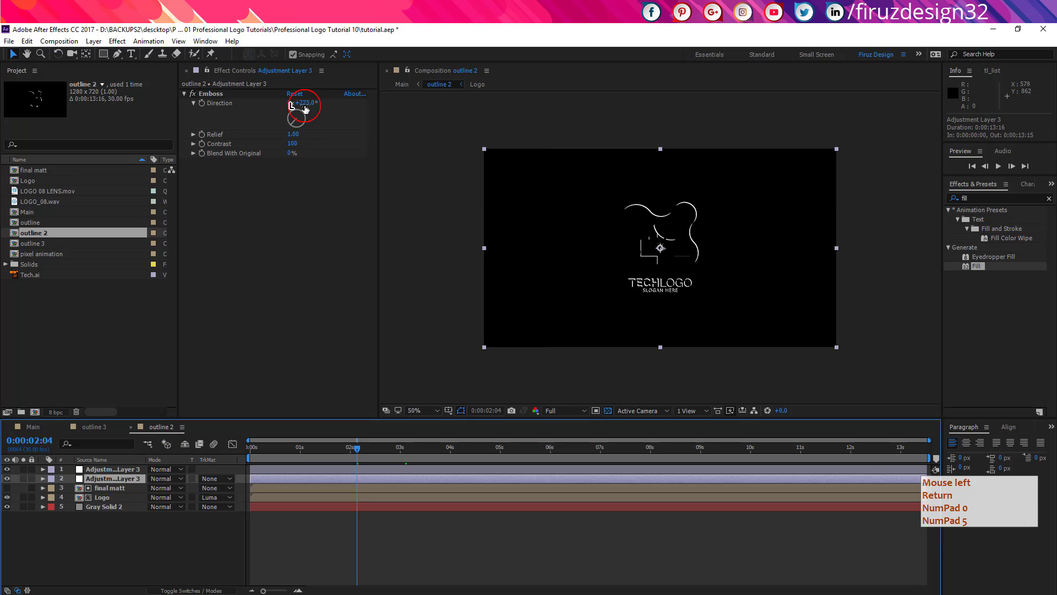
pyautogui.click(304, 105)
pyautogui.write('140')
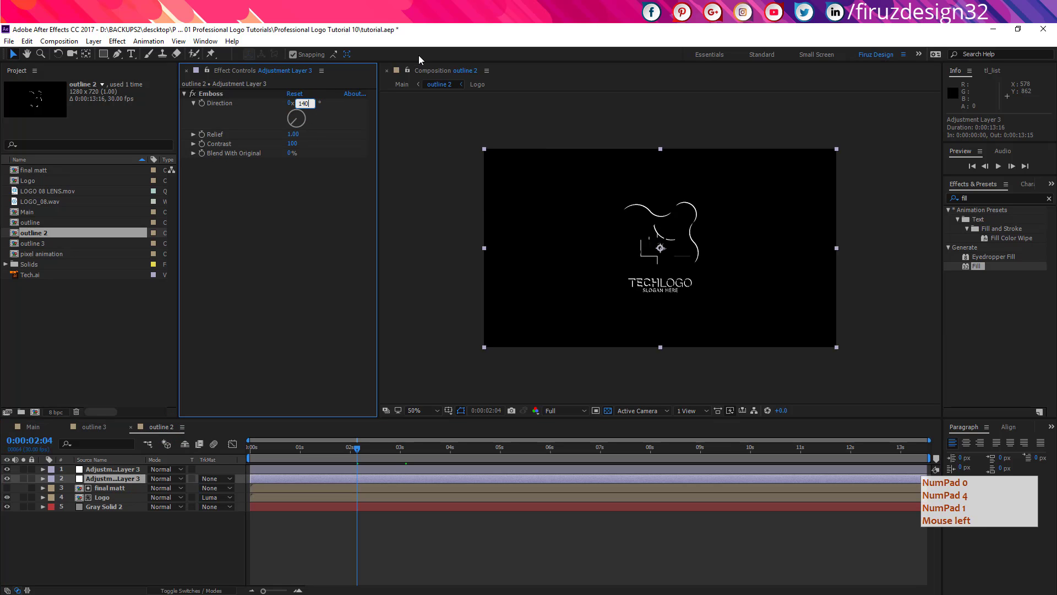
pyautogui.press('Return')
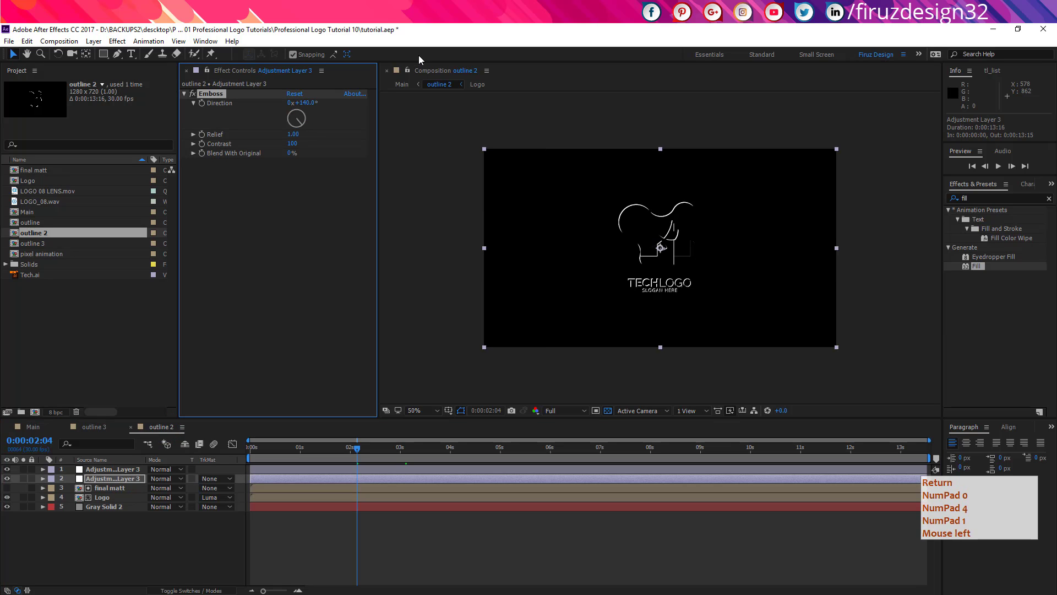
# Return to the Main composition and preview the combined outline animation around the first two seconds.
pyautogui.click(33, 428)
pyautogui.click(276, 449)
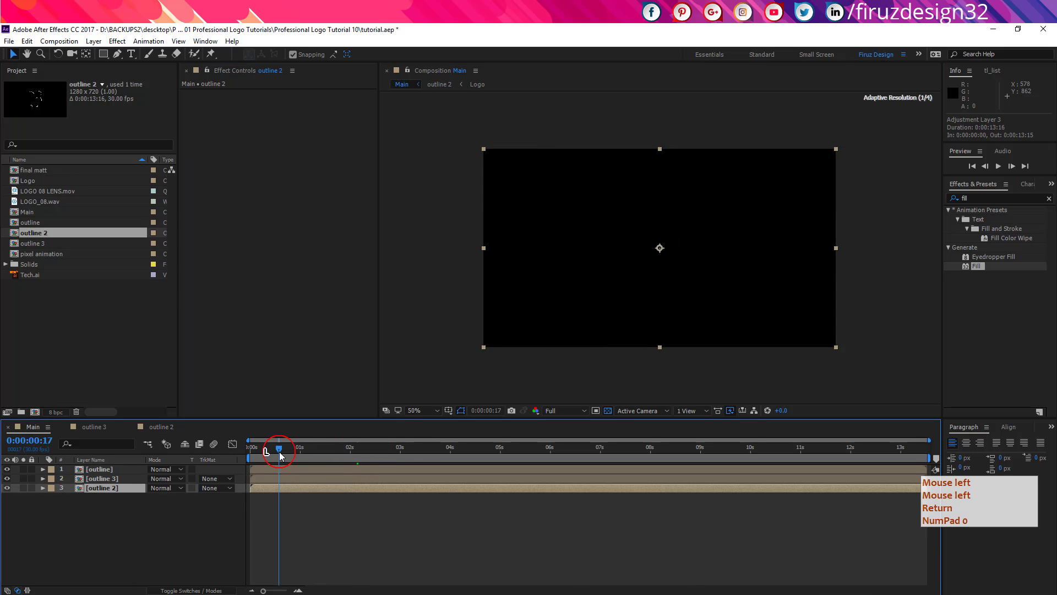
pyautogui.click(414, 451)
pyautogui.press('space')
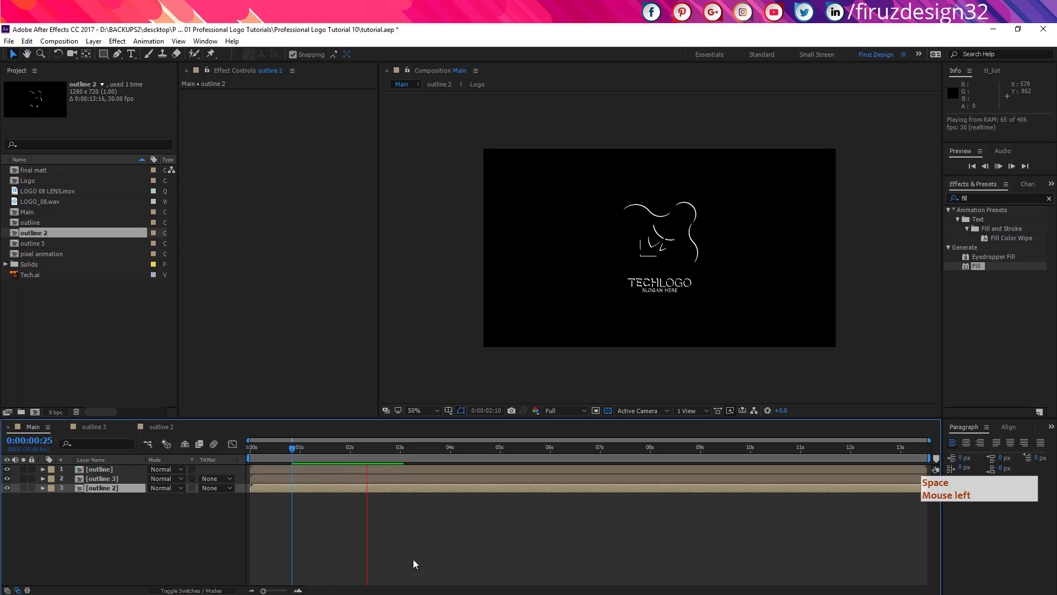
pyautogui.click(351, 449)
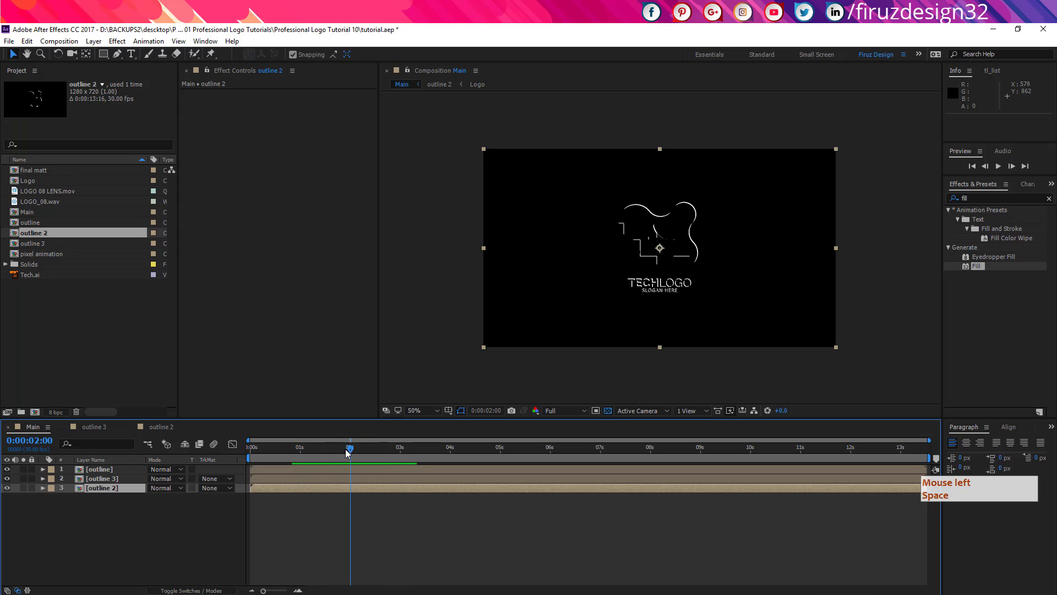
# Pre-compose the three outline layers in Main into a composition named "Outline final".
pyautogui.click(148, 531)
pyautogui.moveTo(148, 531); pyautogui.dragTo(117, 472)
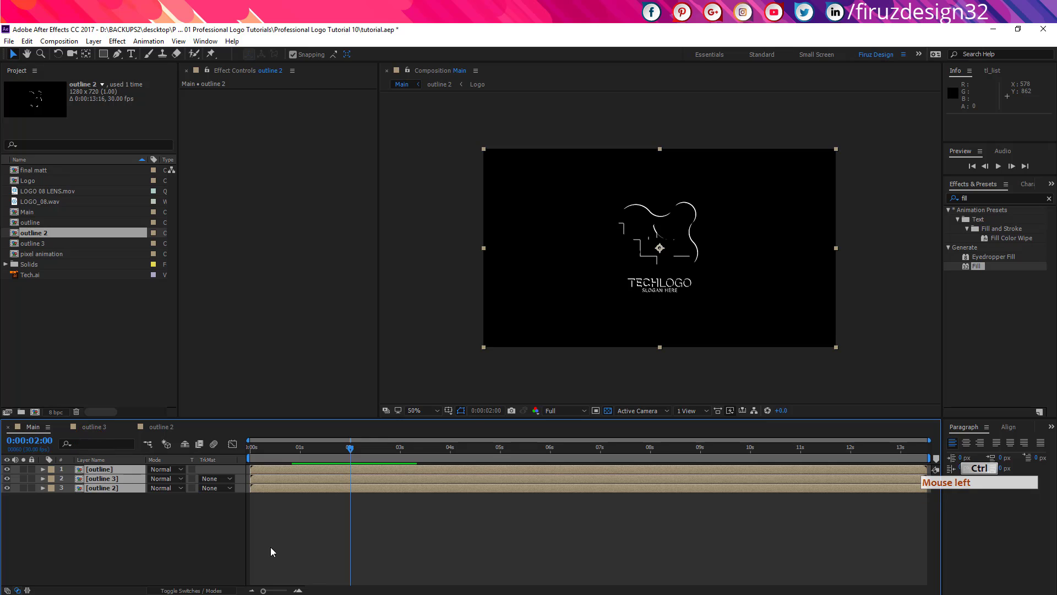
pyautogui.hotkey('ctrl', 'shift', 'c')
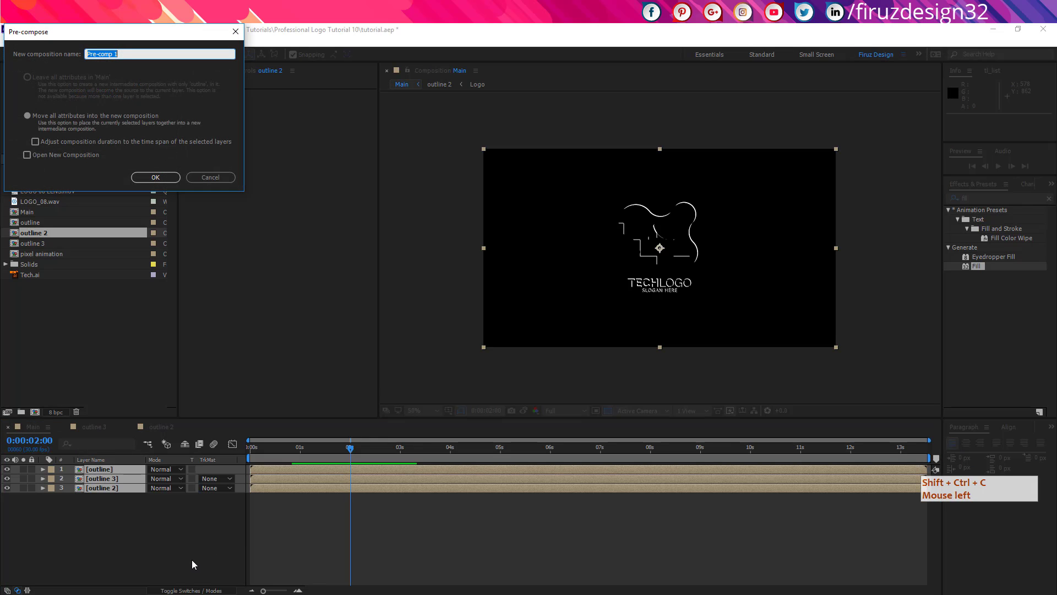
pyautogui.write('Ot')
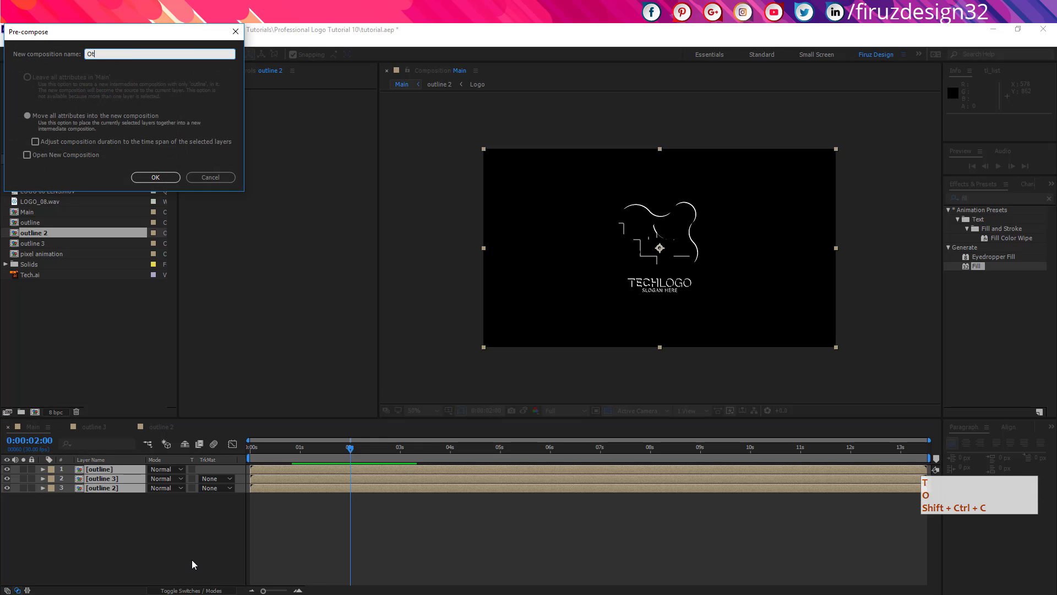
pyautogui.press('BackSpace')
pyautogui.write('ur')
pyautogui.press('BackSpace')
pyautogui.write('tl')
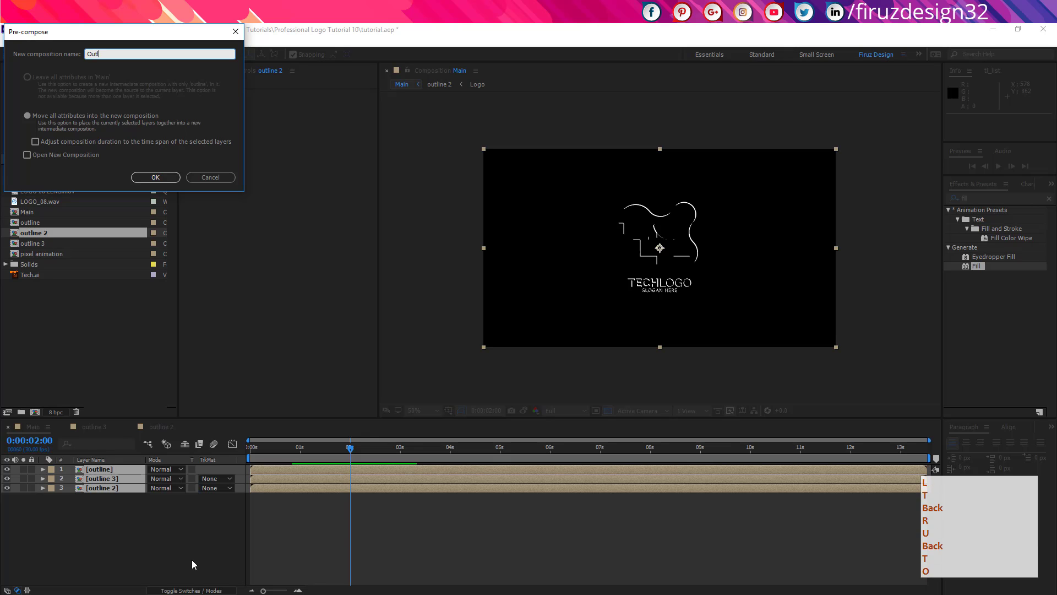
pyautogui.write('ine final')
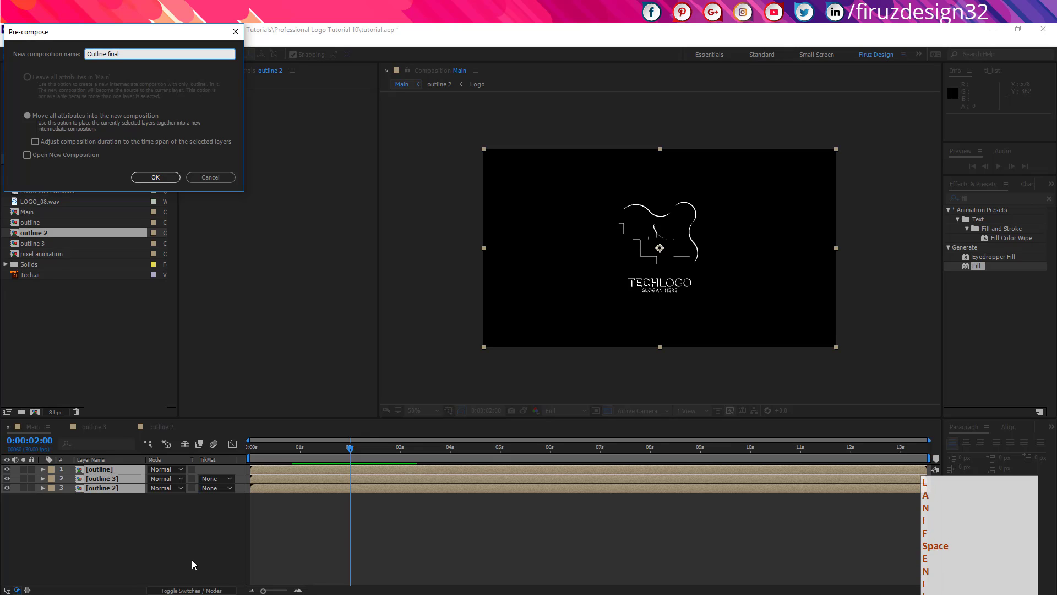
pyautogui.press('Return')
# Duplicate the Outline final layer and set the lower copy's track matte to Luma Matte.
pyautogui.hotkey('ctrl', 'd')
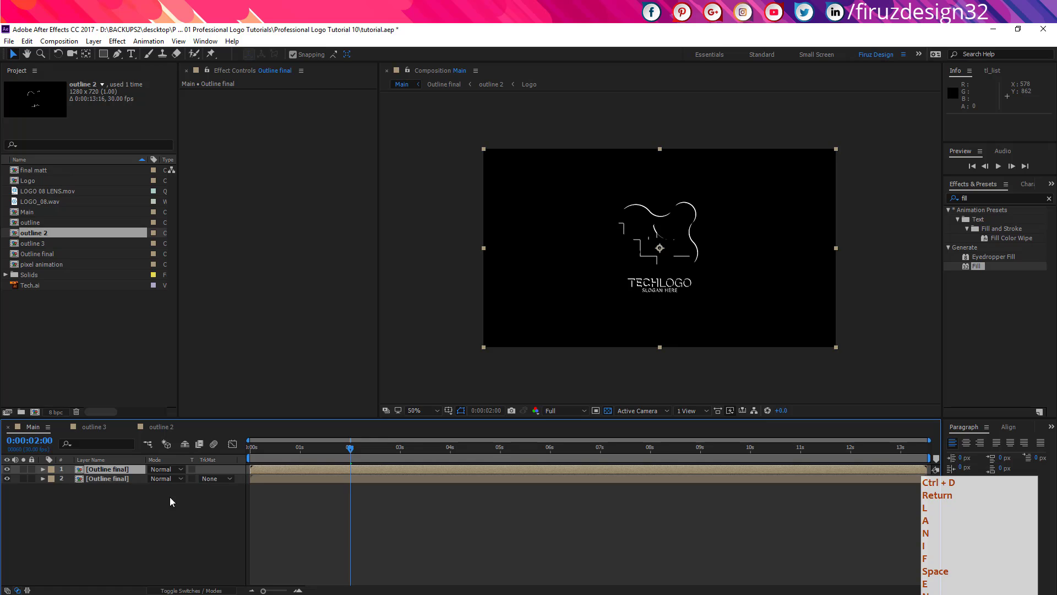
pyautogui.click(221, 479)
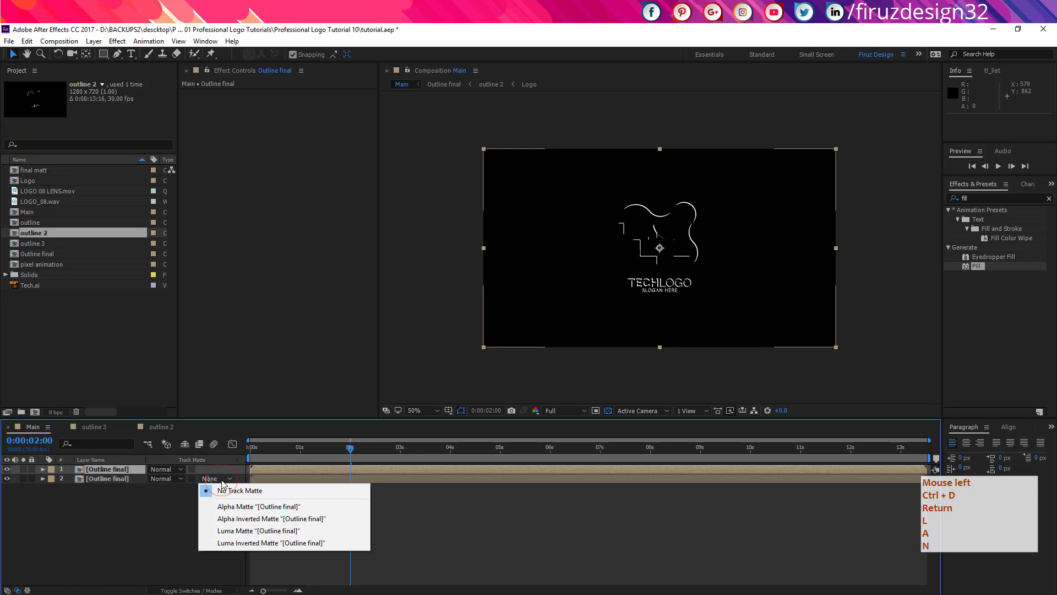
pyautogui.click(249, 537)
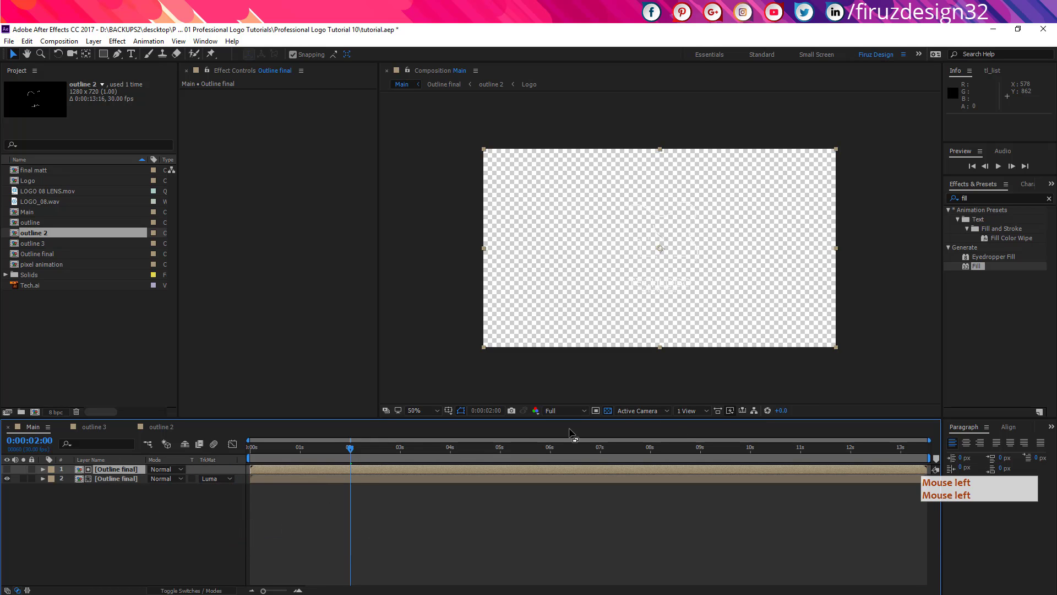
# Move the current time to 0:00:05:04 and turn off the transparency grid for the Main composition view.
pyautogui.moveTo(350, 450); pyautogui.dragTo(507, 457)
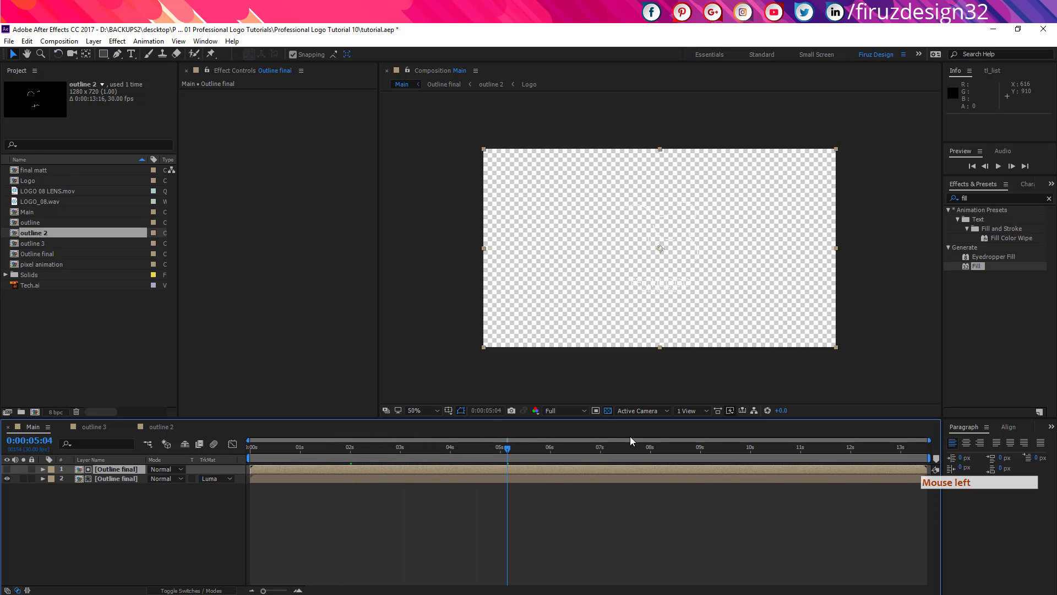
pyautogui.click(607, 411)
pyautogui.click(608, 412)
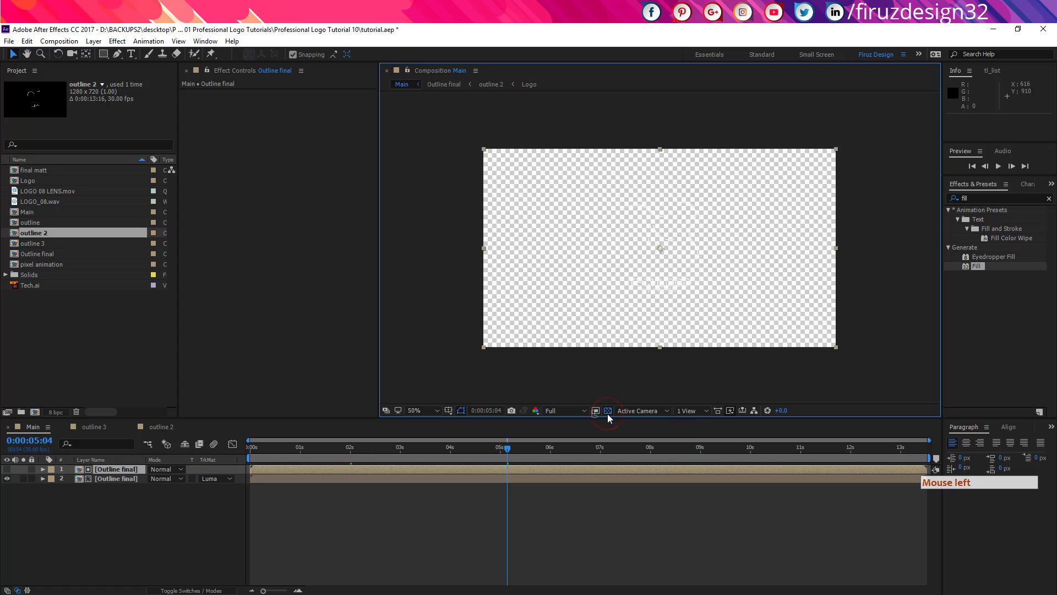
pyautogui.click(608, 411)
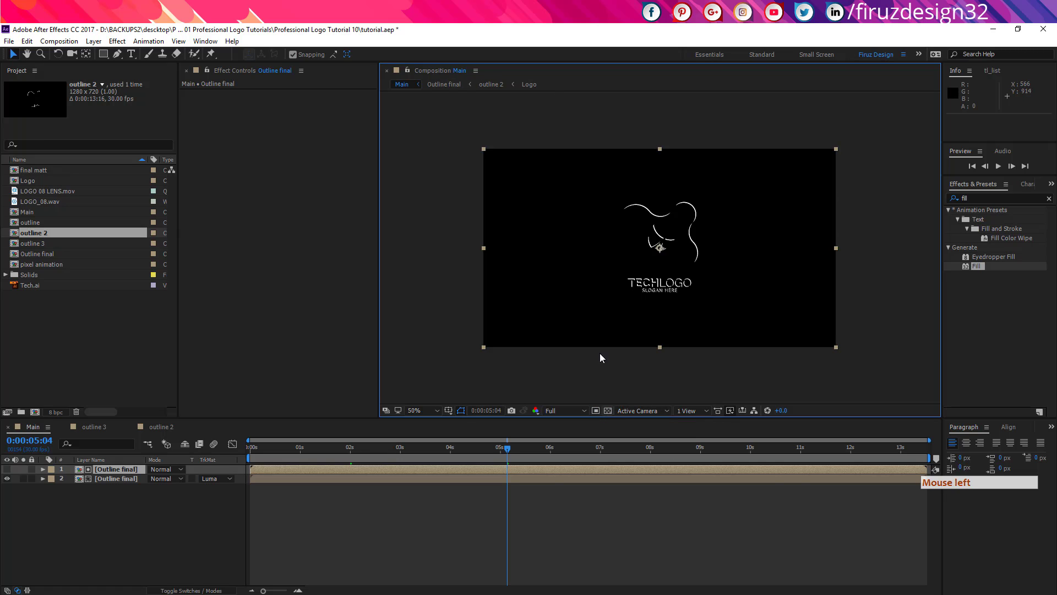
# Pre-compose both Outline final layers into a composition named "Ready to 3D".
pyautogui.click(486, 504)
pyautogui.moveTo(123, 520); pyautogui.dragTo(89, 464)
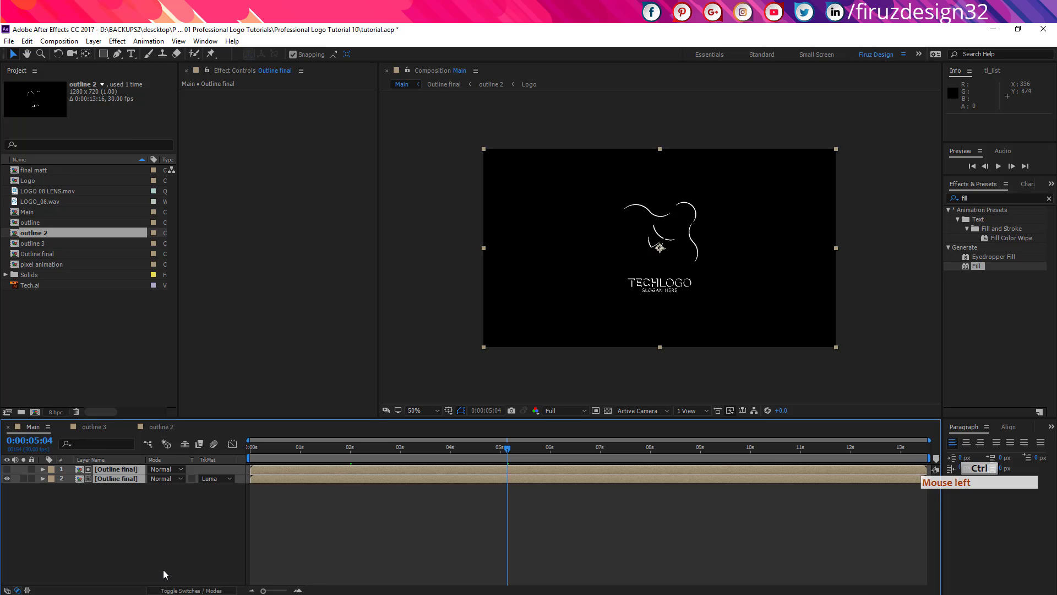
pyautogui.hotkey('ctrl', 'shift', 'c')
pyautogui.write('R')
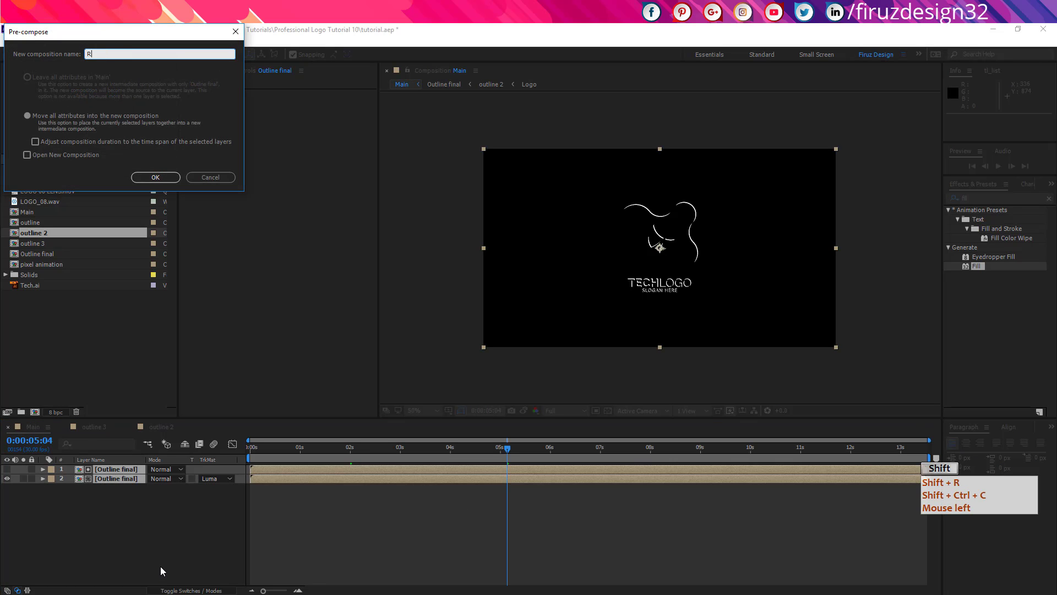
pyautogui.write('eady to 3D')
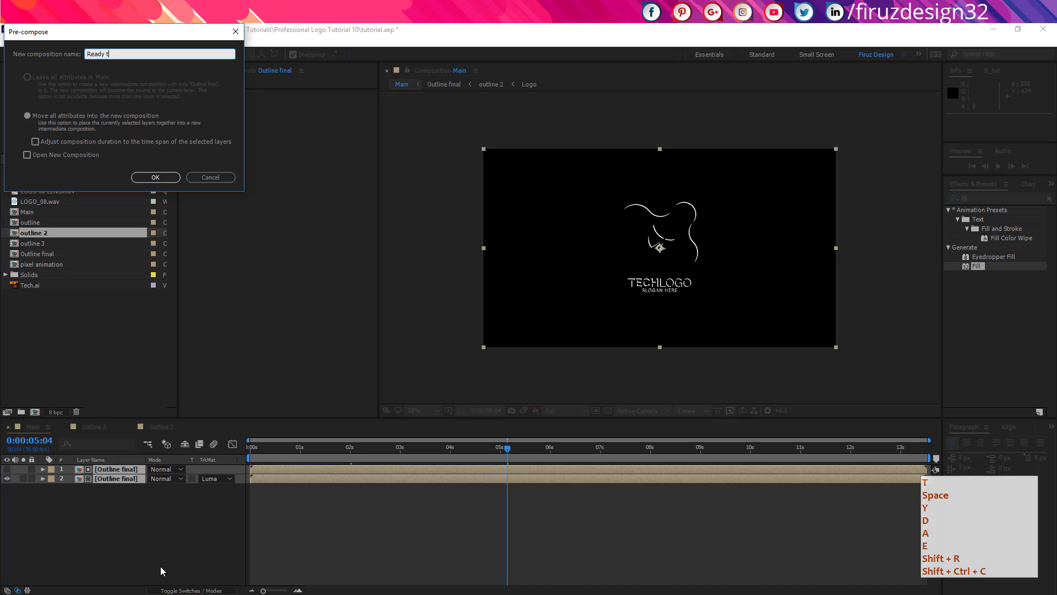
pyautogui.press('Return')
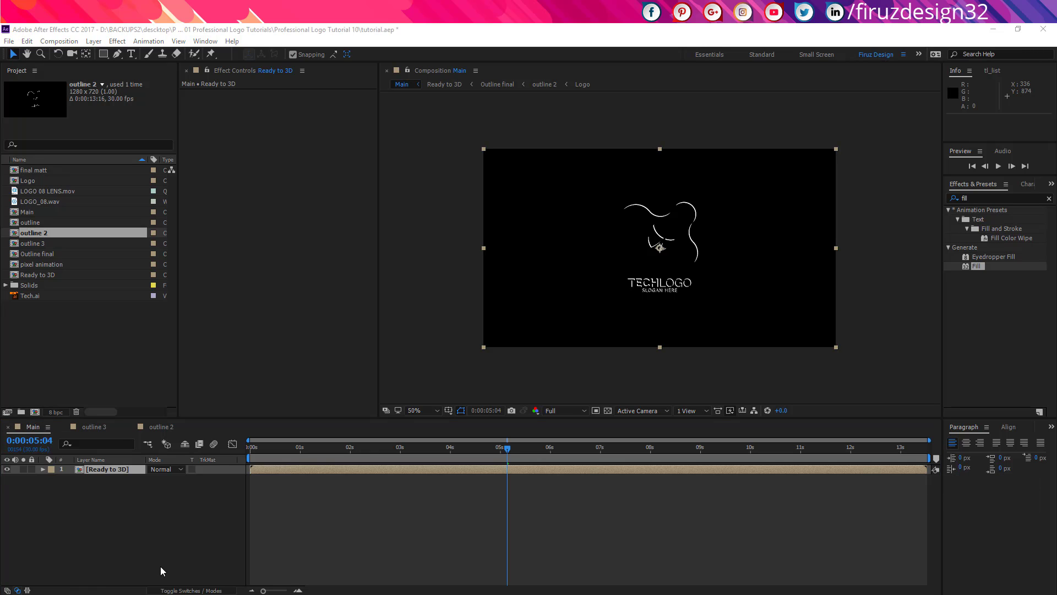
# Add the expression transform.position-[0,0,index*6] to the Position property of the Ready to 3D layer.
pyautogui.click(113, 471)
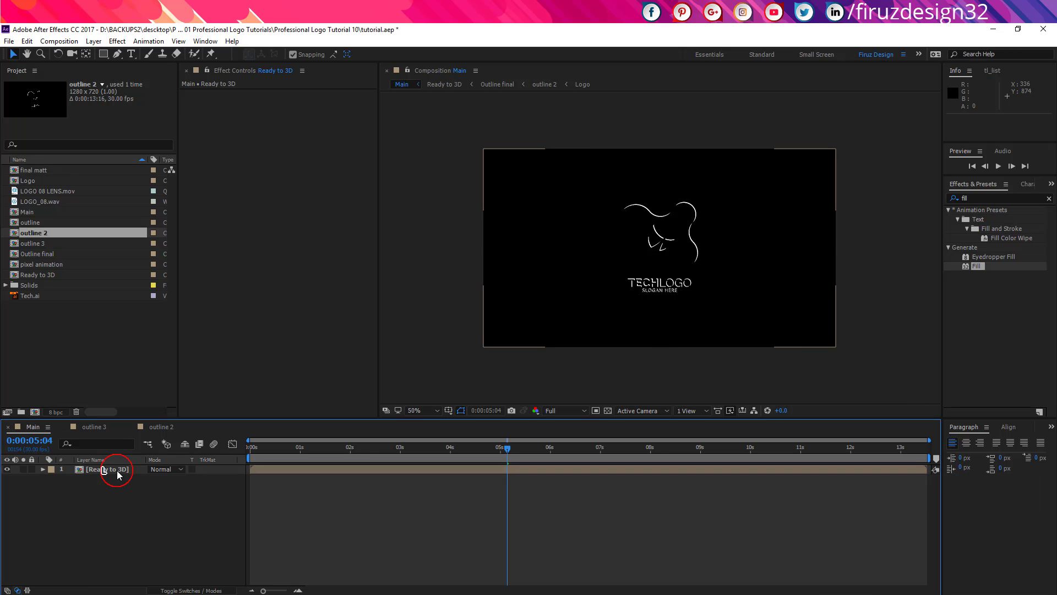
pyautogui.press('p')
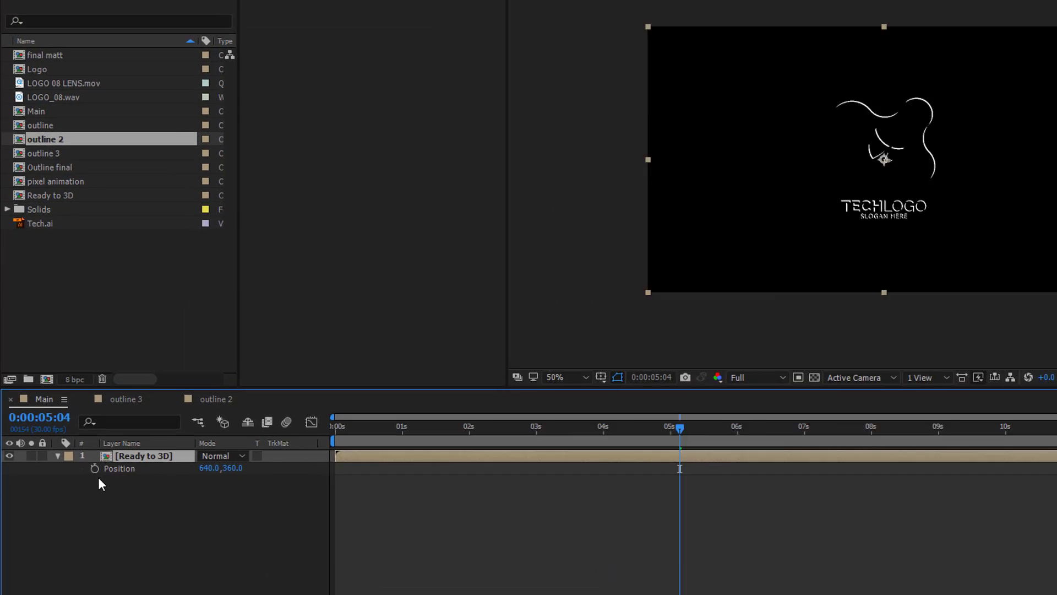
pyautogui.keyDown('alt'); pyautogui.click(94, 468); pyautogui.keyUp('alt')
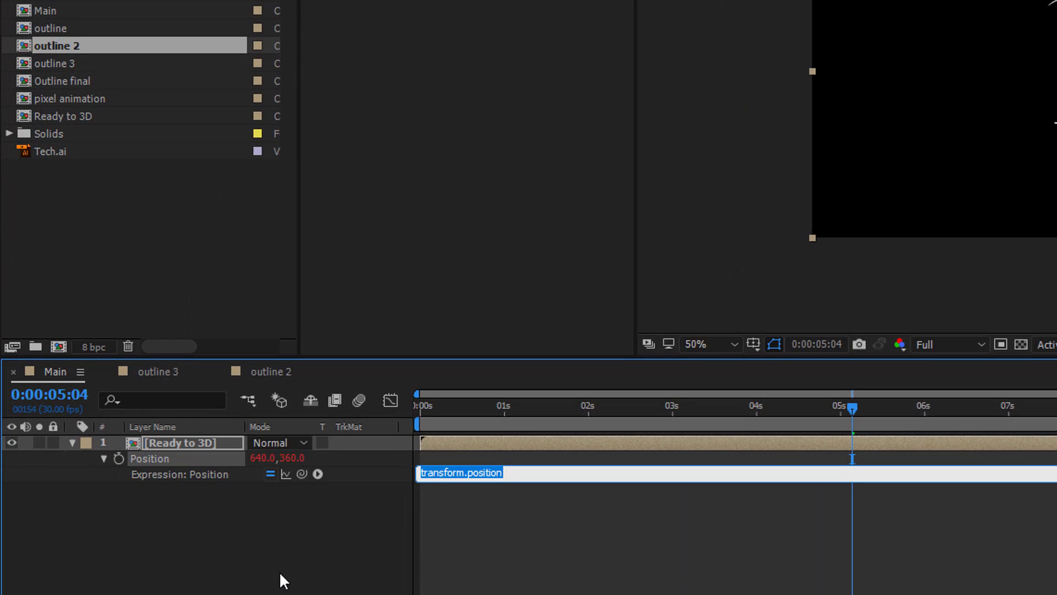
pyautogui.press('End')
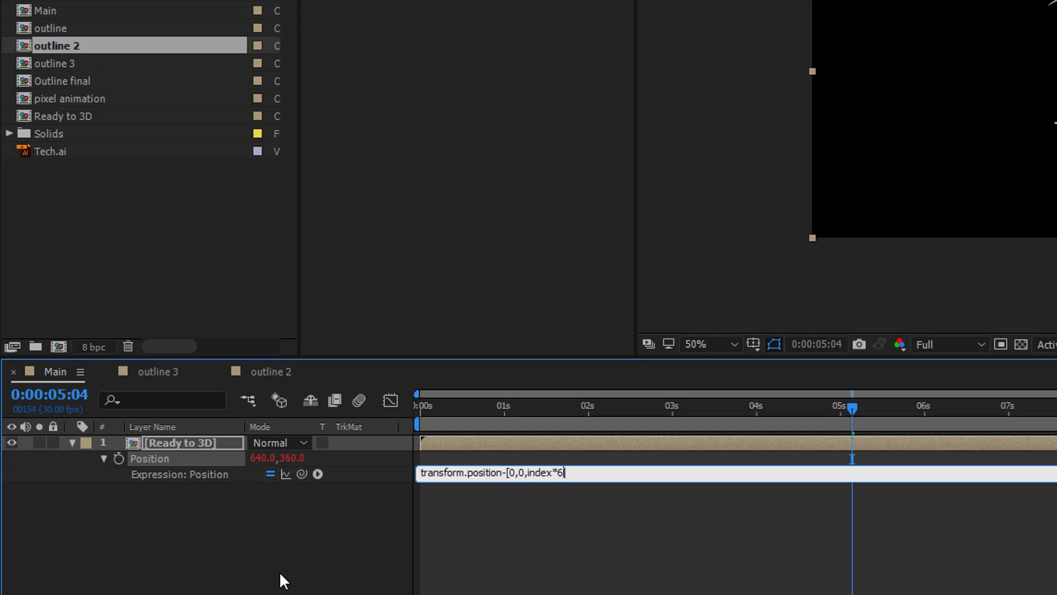
pyautogui.write(']')
pyautogui.click(597, 553)
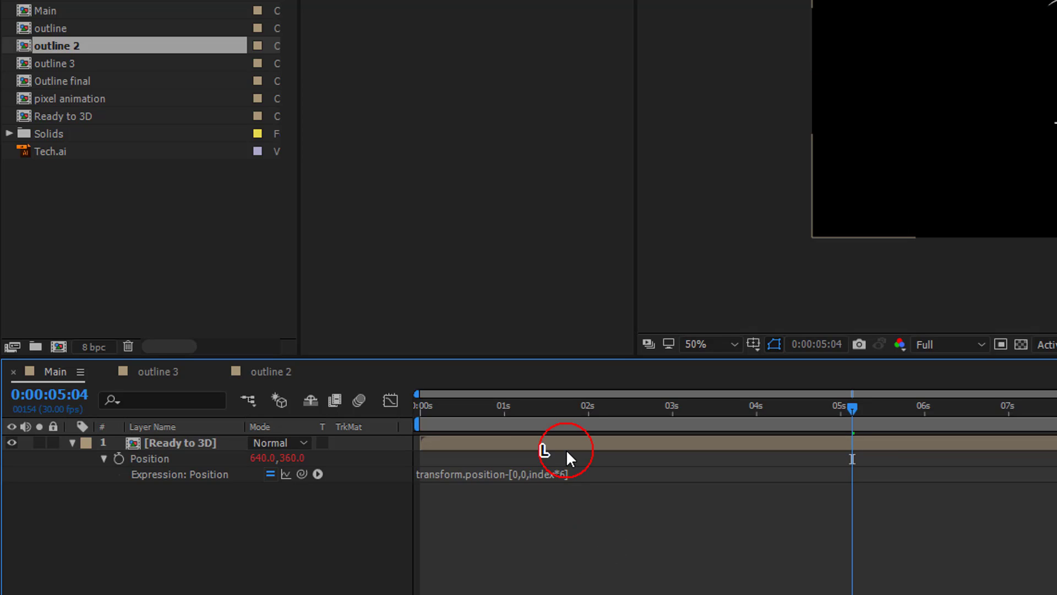
# Add a two-node camera with the 50mm preset to the Main composition.
pyautogui.click(581, 443)
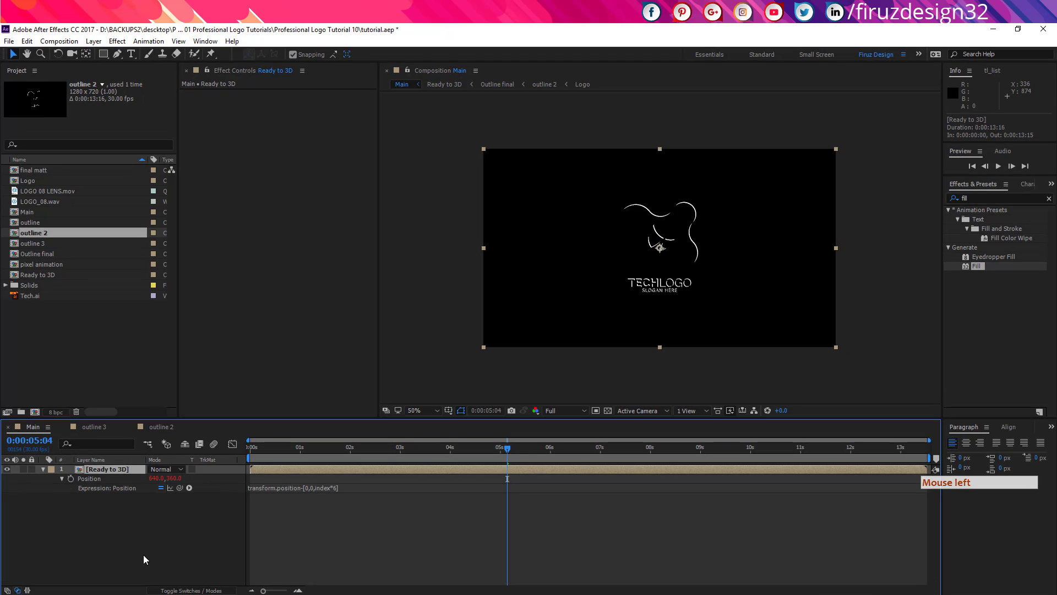
pyautogui.hotkey('ctrl', 'alt', 'shift', 'c')
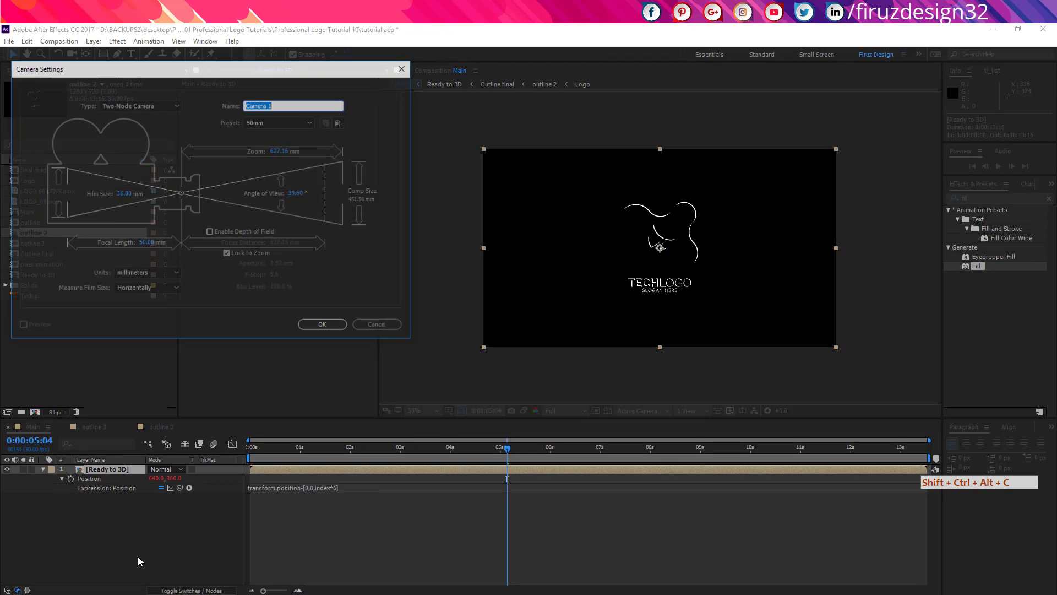
pyautogui.press('Return')
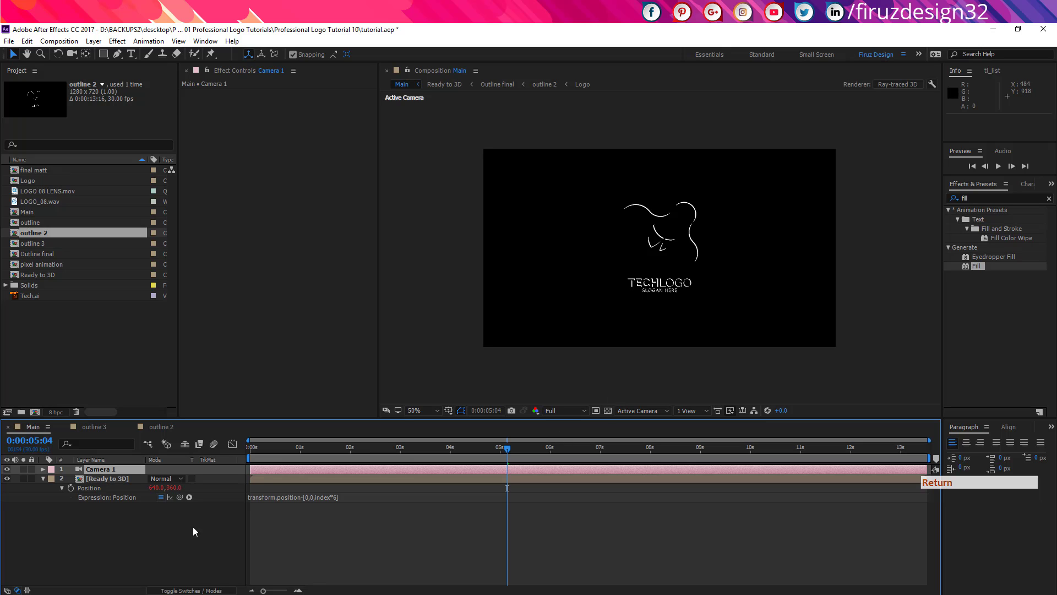
# Create a 1280 x 720 px solid named "BG" in the Main composition.
pyautogui.click(173, 537)
pyautogui.hotkey('ctrl', 'y')
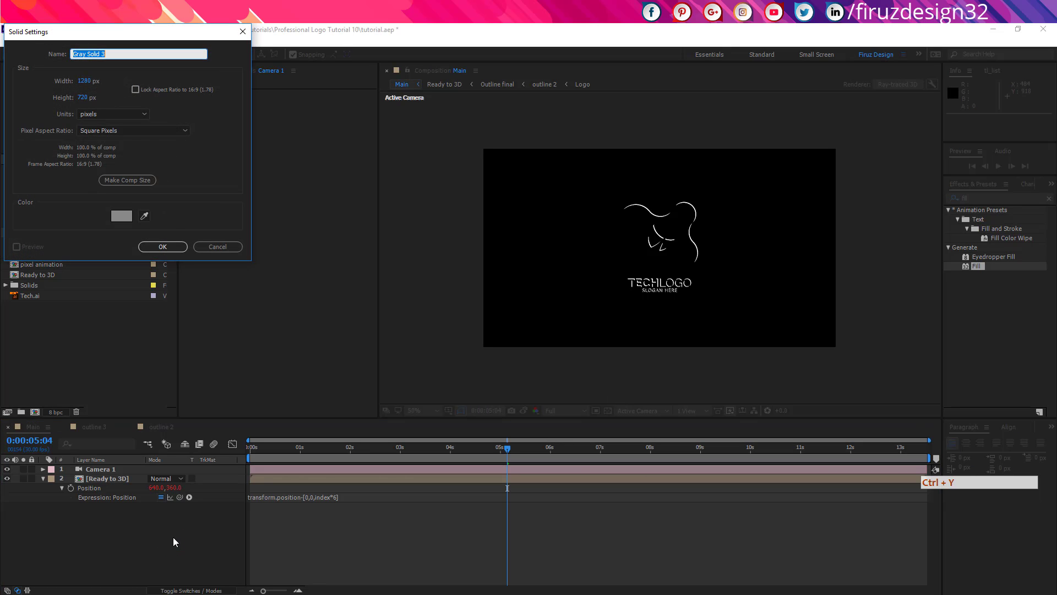
pyautogui.write('BG')
pyautogui.press('Return')
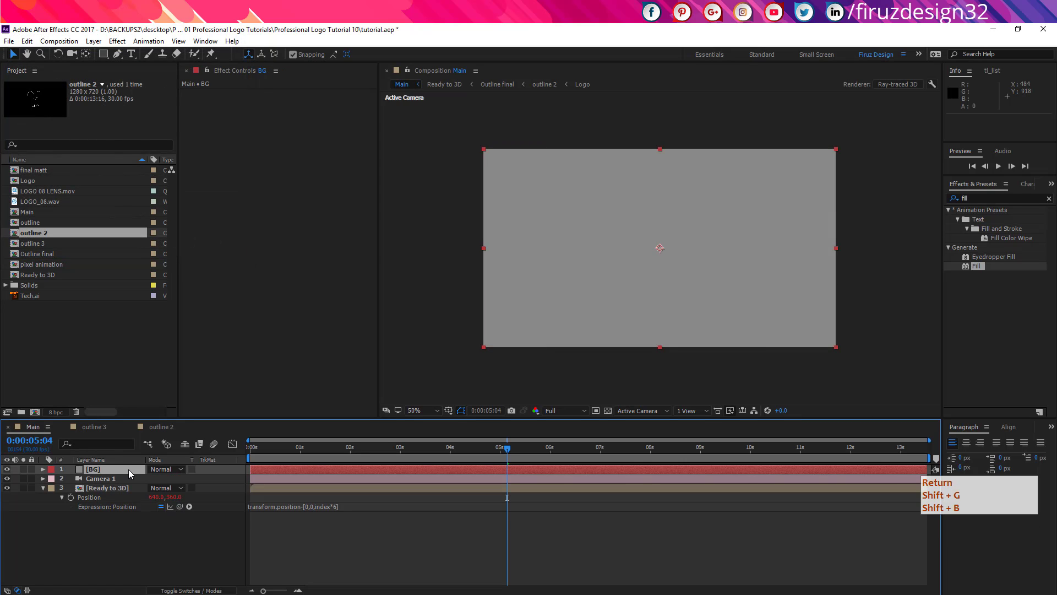
# Change the BG solid's color to white and place it below the Ready to 3D layer.
pyautogui.hotkey('ctrl', 'shift', 'y')
pyautogui.click(122, 216)
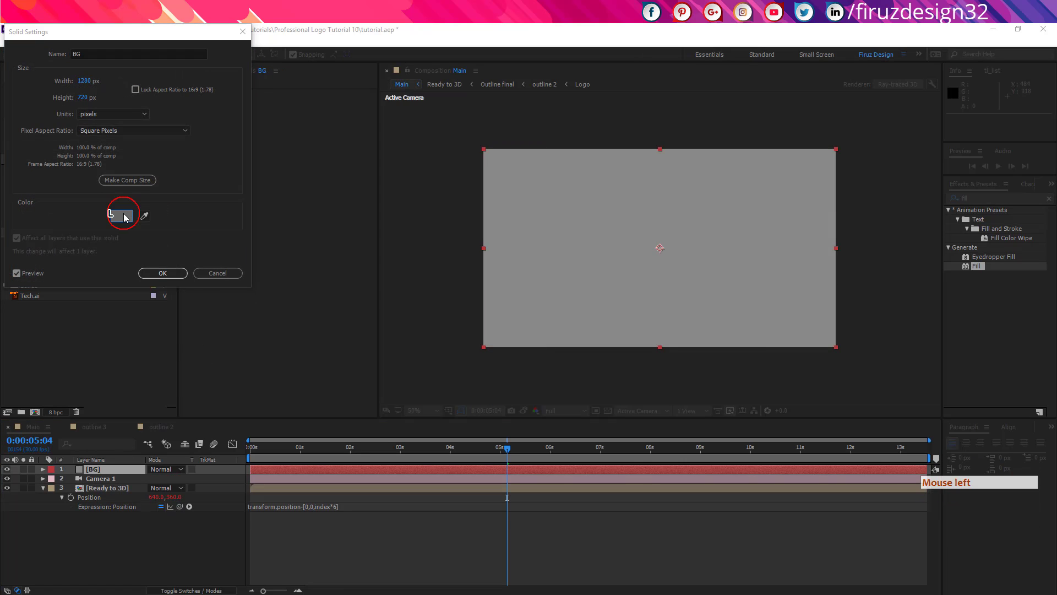
pyautogui.click(13, 231)
pyautogui.press('Return')
pyautogui.press('Return')
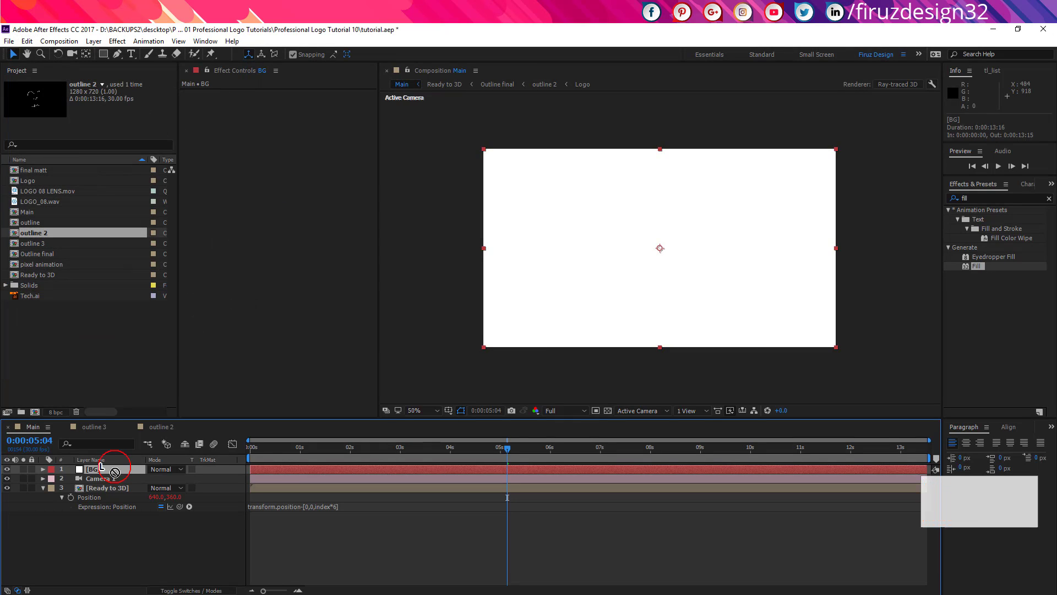
pyautogui.moveTo(115, 472); pyautogui.dragTo(106, 567)
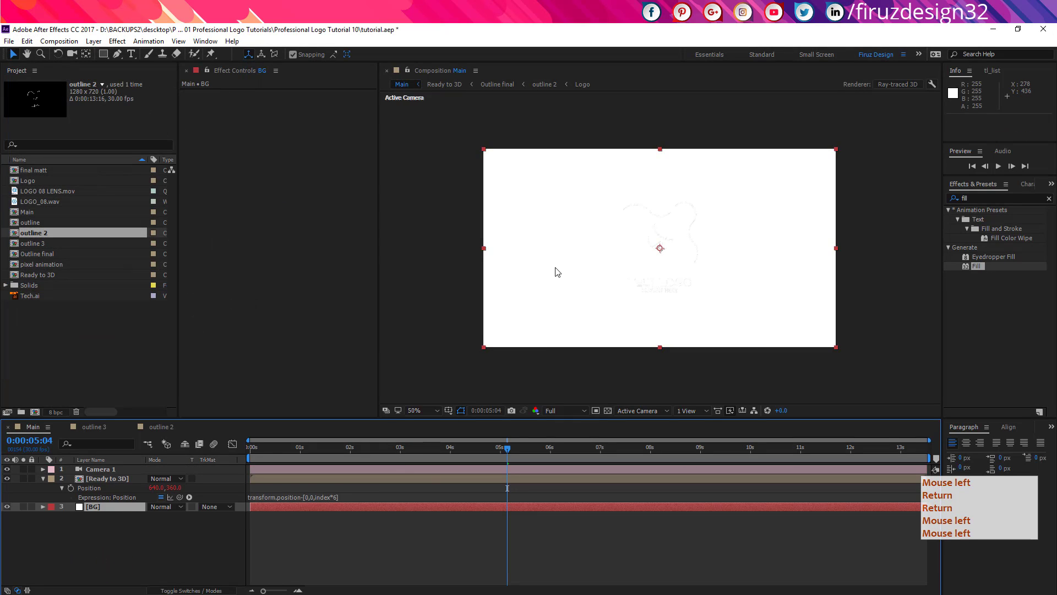
# Switch the Main composition's 3D renderer to Classic 3D.
pyautogui.press('c')
pyautogui.click(566, 279)
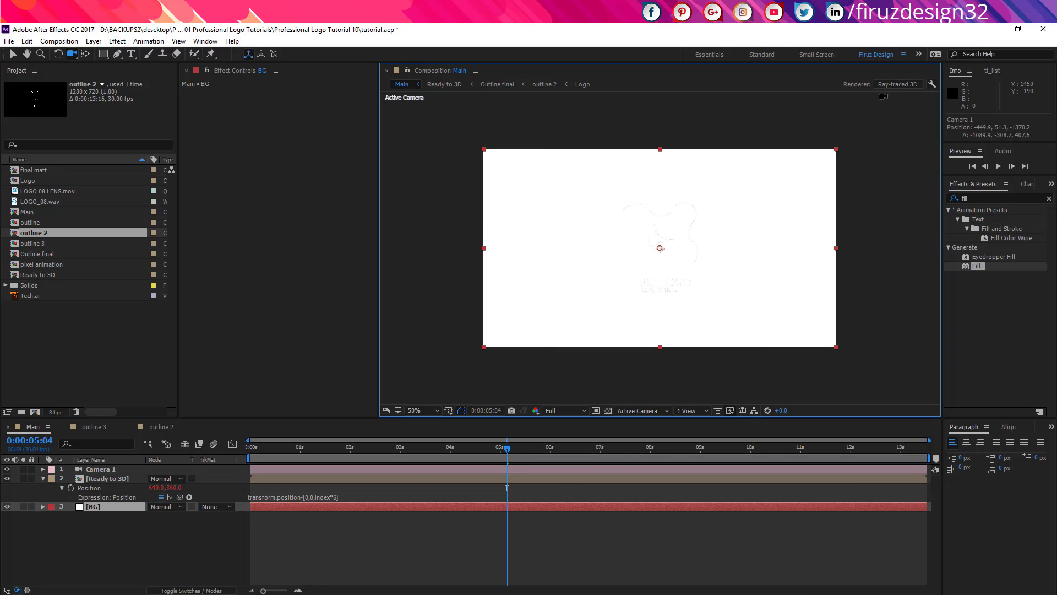
pyautogui.click(897, 84)
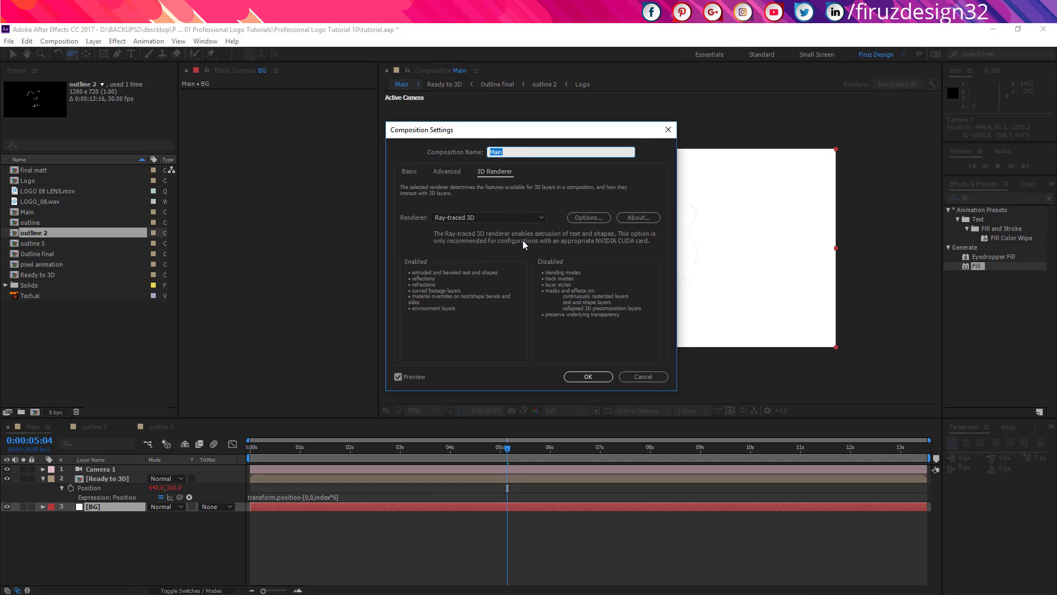
pyautogui.click(521, 217)
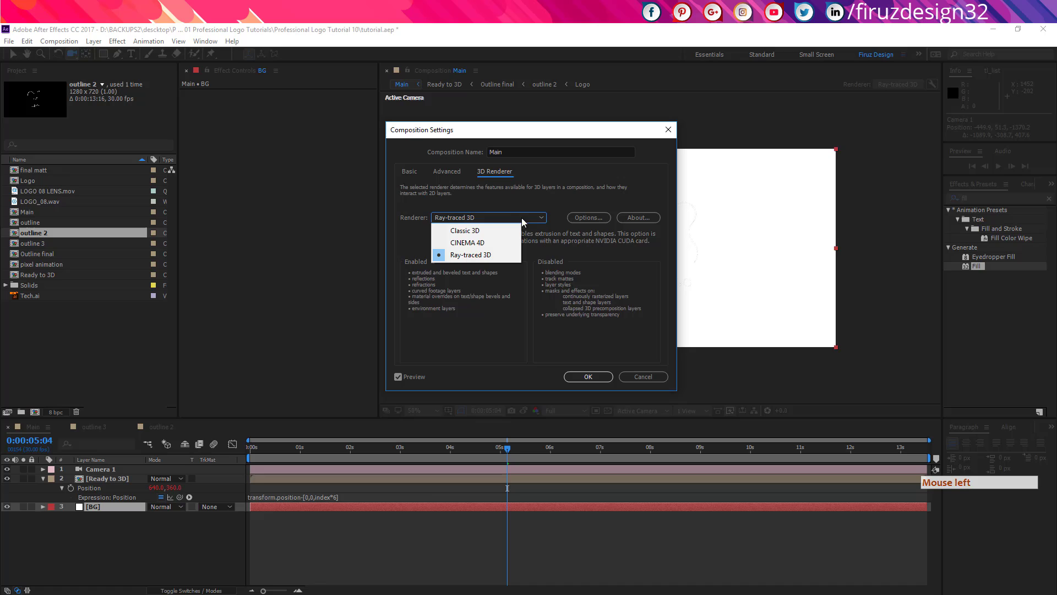
pyautogui.click(482, 232)
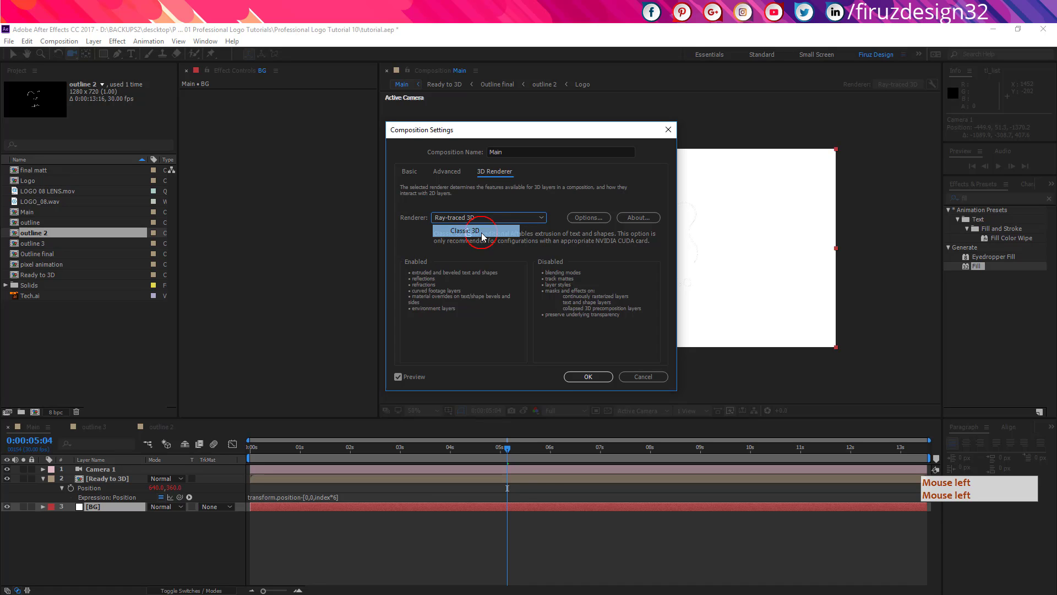
pyautogui.click(581, 376)
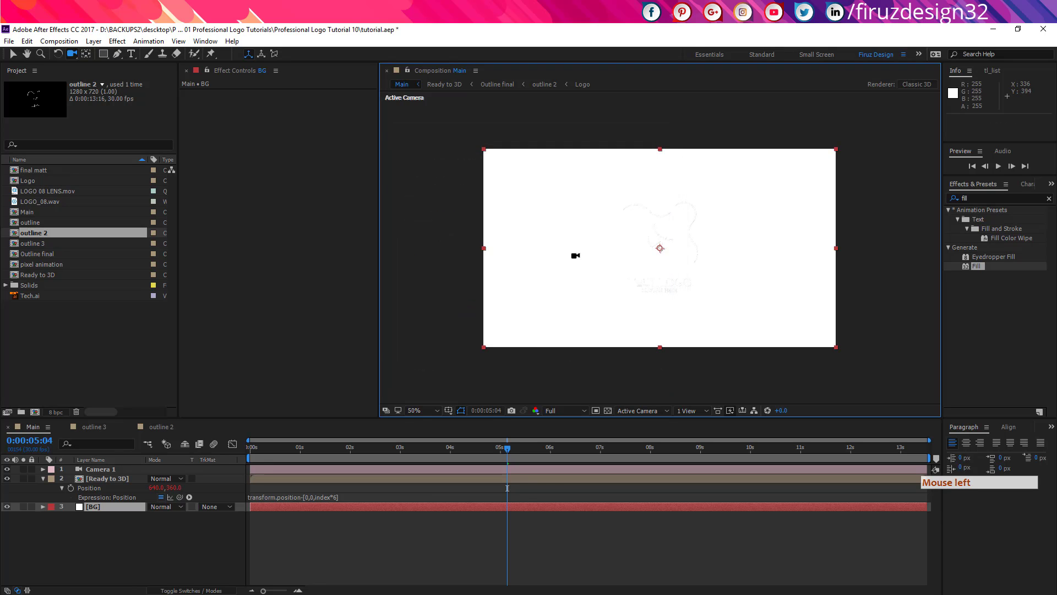
# Make the Ready to 3D layer a 3D layer and orbit the camera around it to view it at an angle.
pyautogui.moveTo(571, 270); pyautogui.dragTo(610, 276)
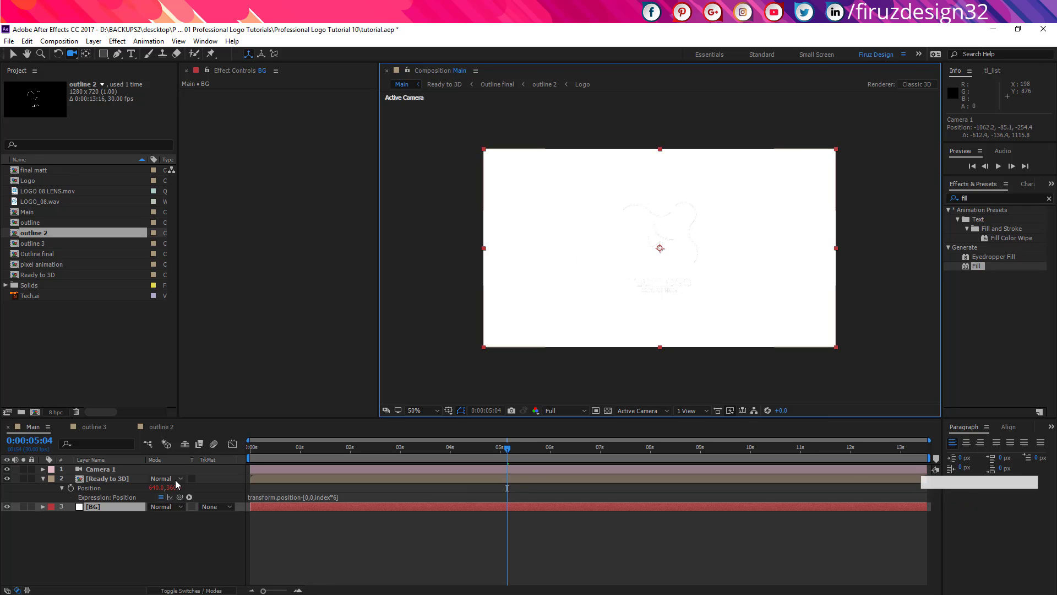
pyautogui.click(192, 590)
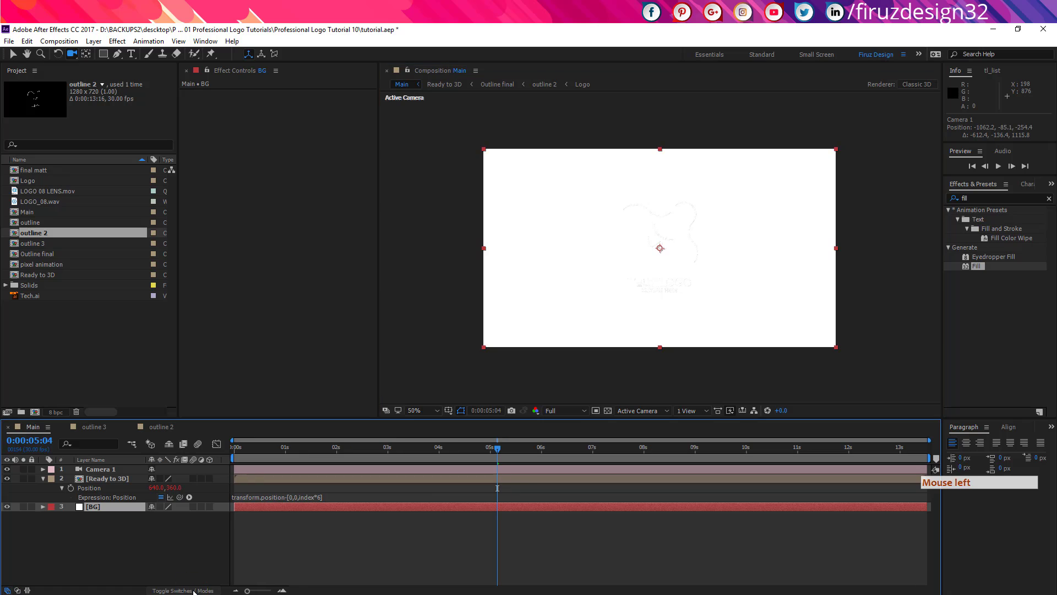
pyautogui.click(107, 478)
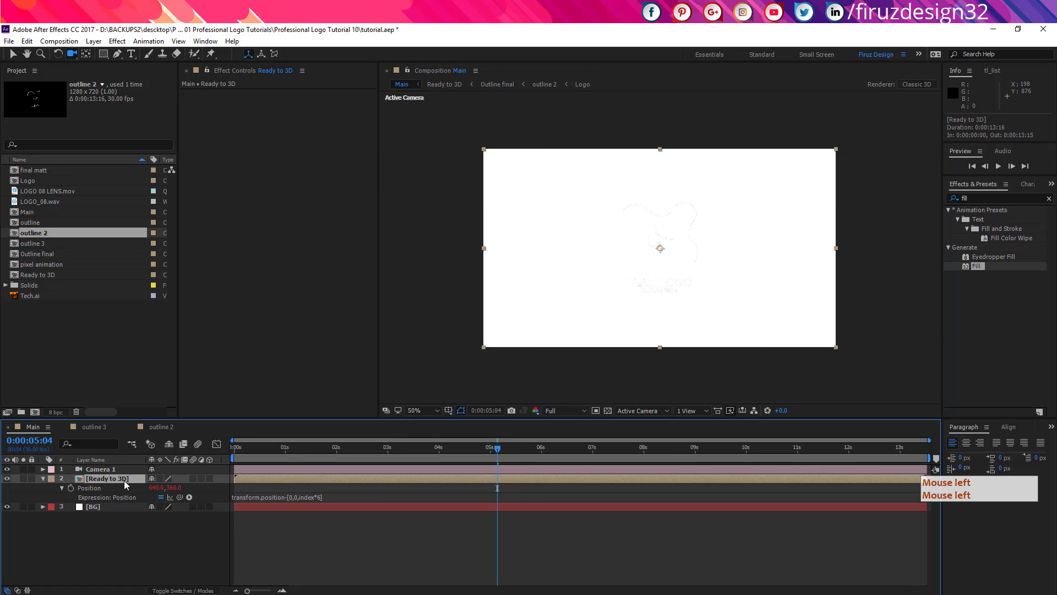
pyautogui.click(209, 478)
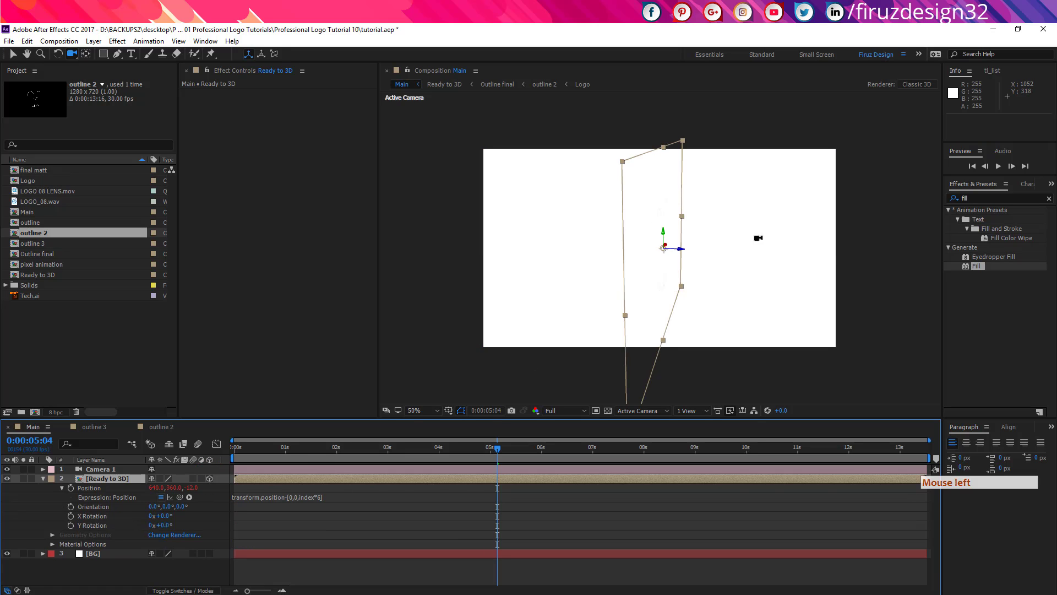
pyautogui.click(673, 270)
pyautogui.moveTo(673, 270); pyautogui.dragTo(662, 269)
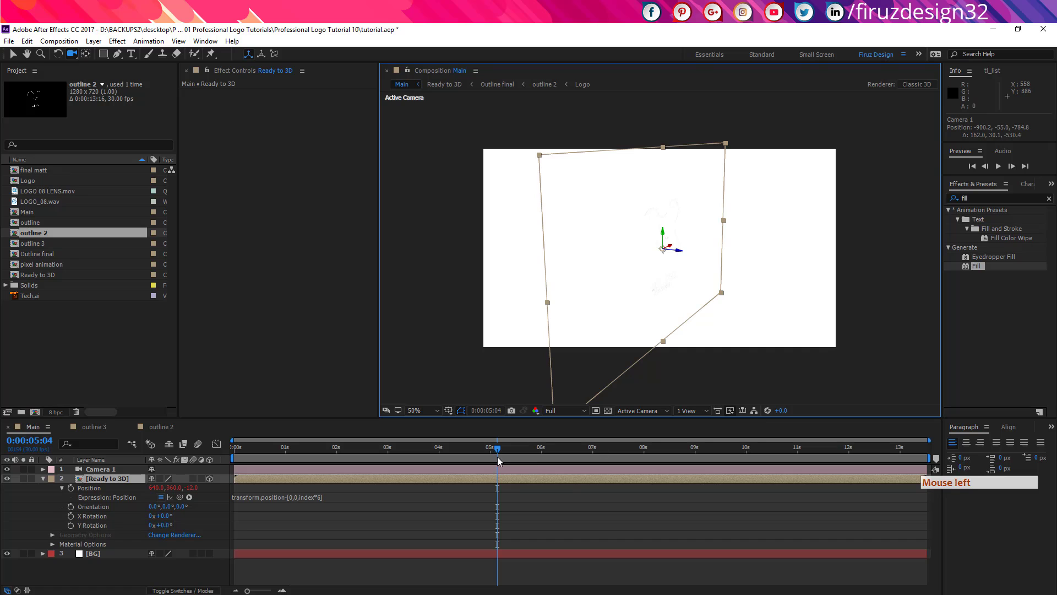
# Set the current time to 0:00:04:09 and duplicate the collapsed Ready to 3D layer six times.
pyautogui.moveTo(474, 449); pyautogui.dragTo(454, 449)
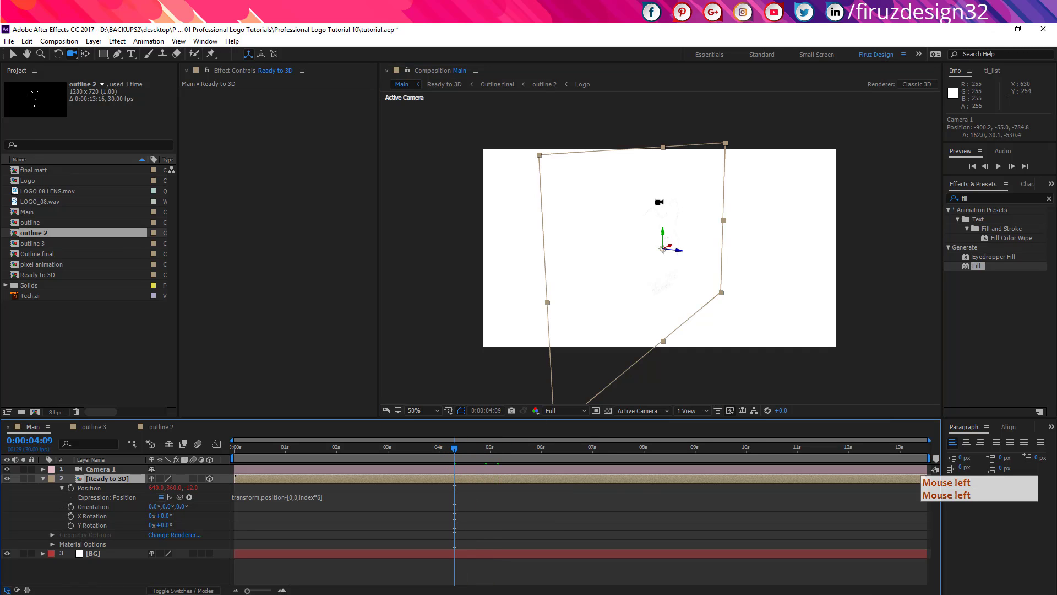
pyautogui.click(382, 480)
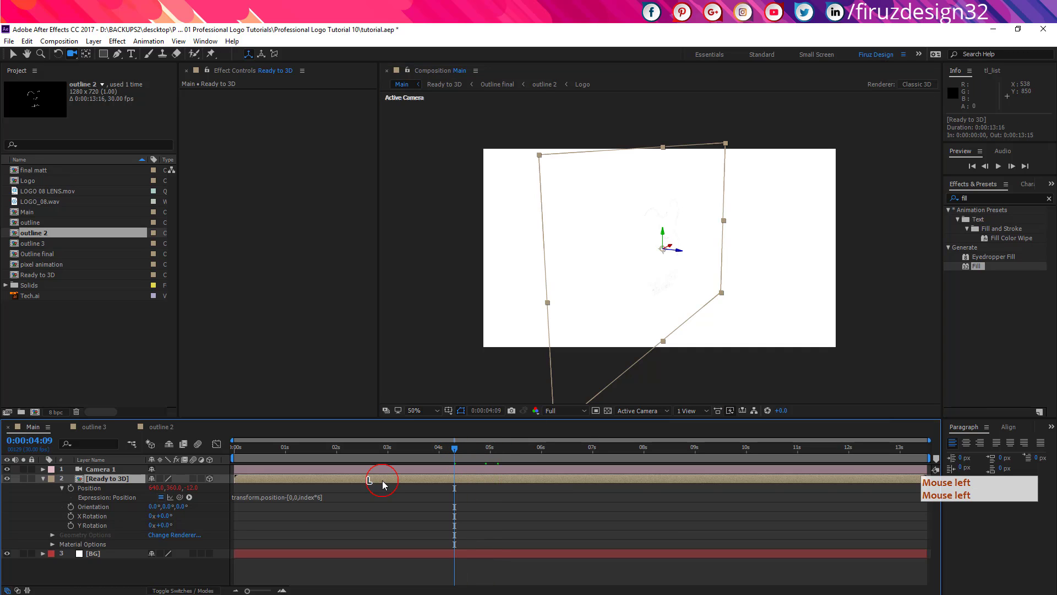
pyautogui.click(44, 478)
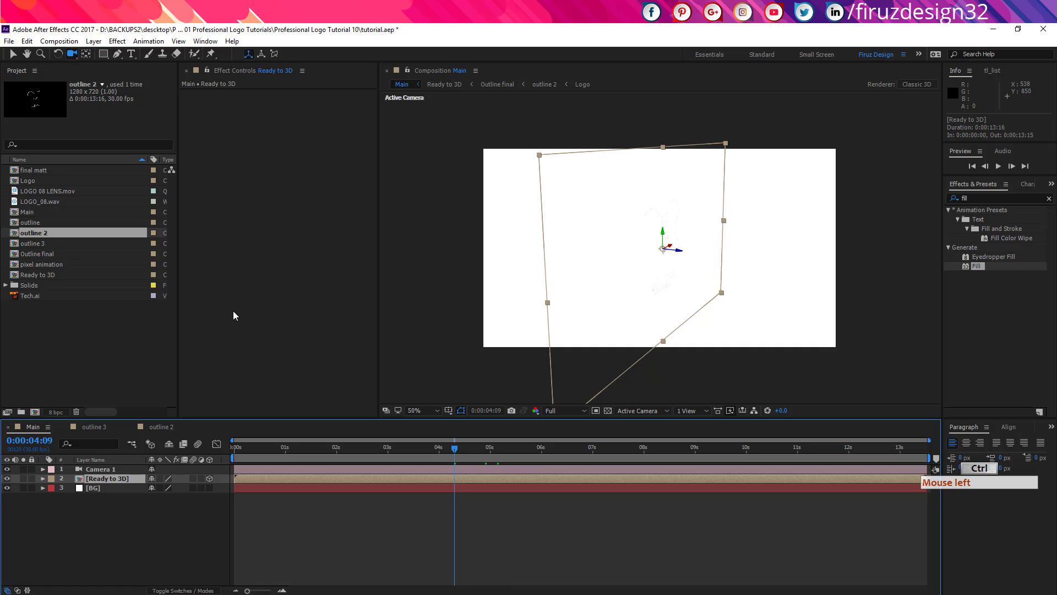
pyautogui.hotkey('ctrl', 'd')
pyautogui.hotkey('ctrl', 'd')
pyautogui.hotkey('ctrl', 'd')
pyautogui.hotkey('ctrl', 'd')
pyautogui.hotkey('ctrl', 'd')
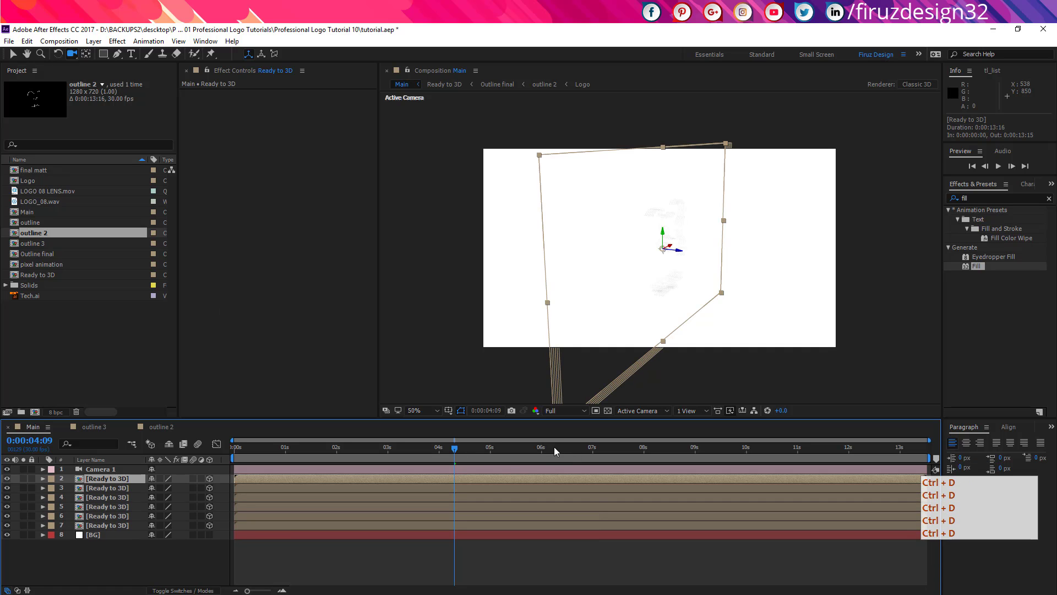
pyautogui.press('ctrl')
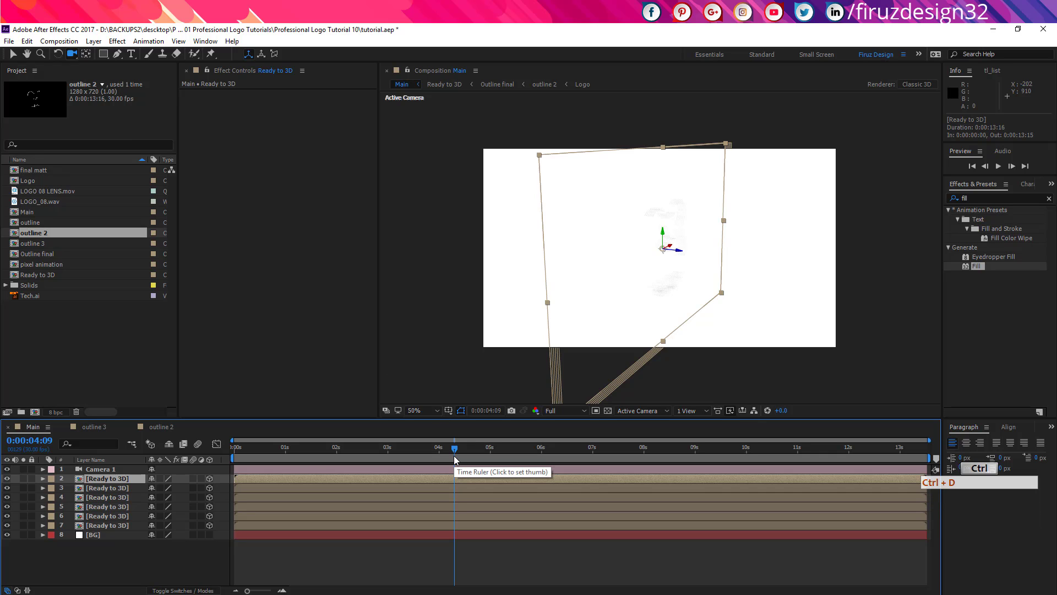
pyautogui.hotkey('ctrl', 'd')
# Inspect the stack at 0:00:05:01 from a more frontal angle and delete the six duplicated Ready to 3D layers.
pyautogui.click(464, 452)
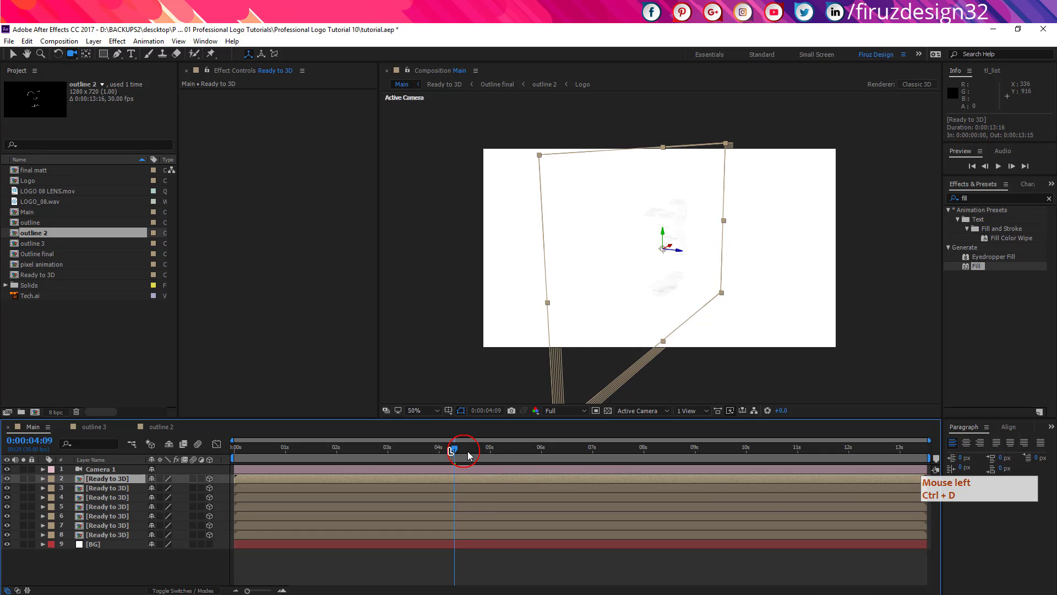
pyautogui.moveTo(468, 455); pyautogui.dragTo(491, 450)
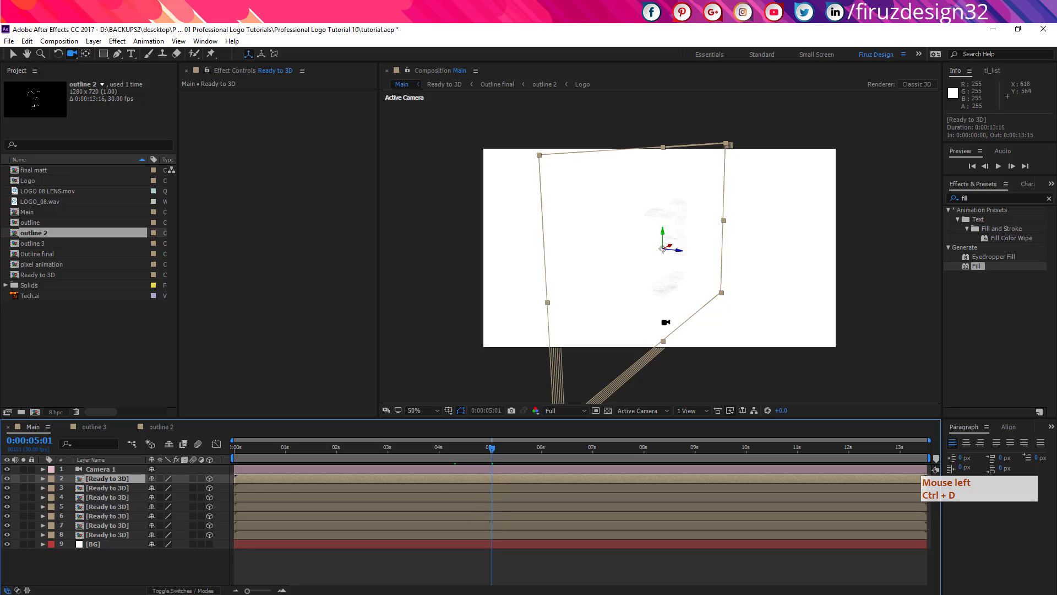
pyautogui.moveTo(673, 315); pyautogui.dragTo(645, 307)
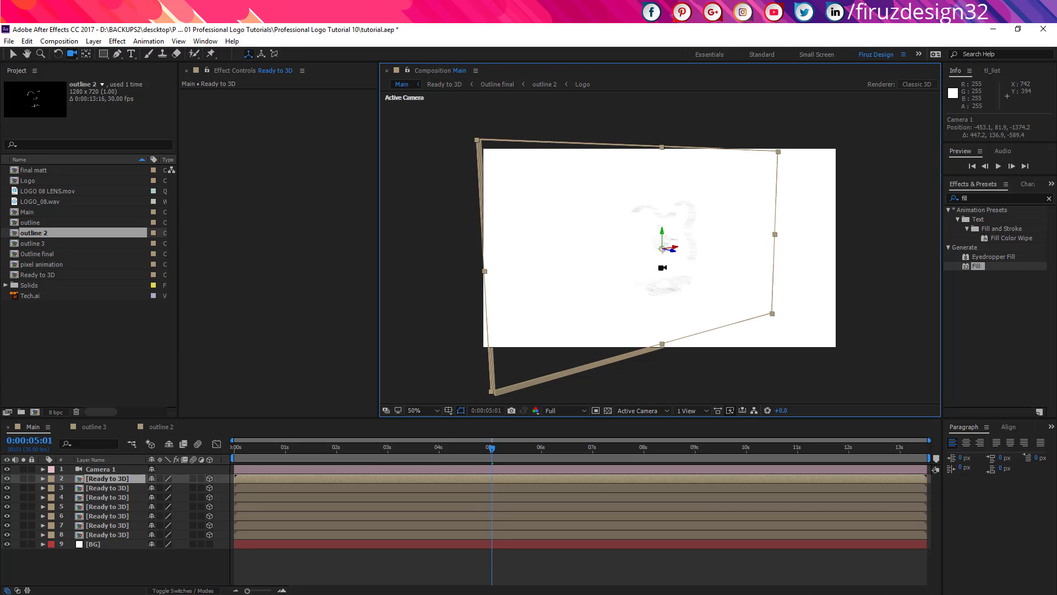
pyautogui.keyDown('shift'); pyautogui.click(116, 526); pyautogui.keyUp('shift')
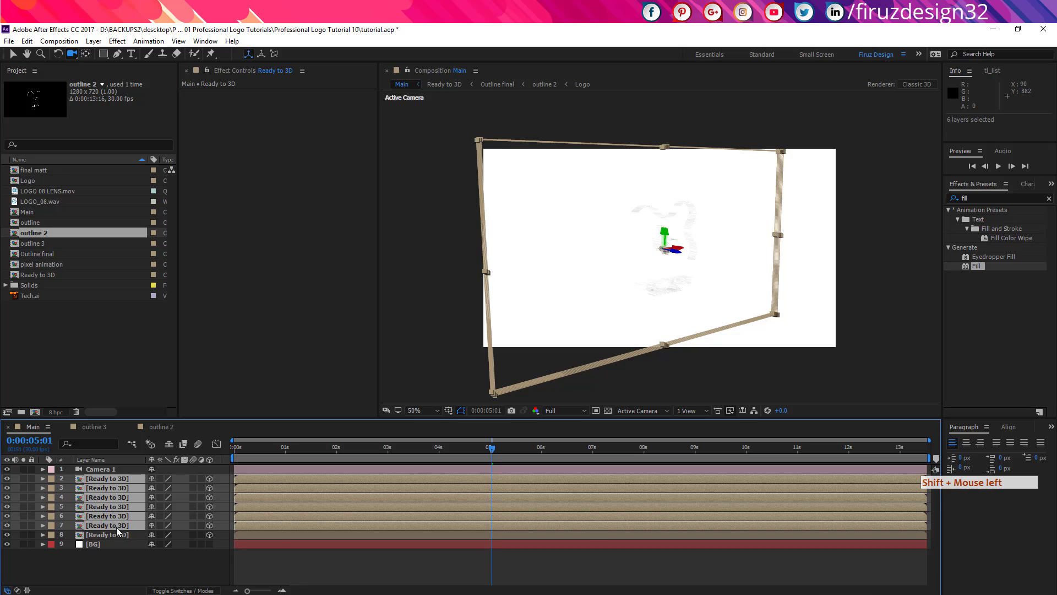
pyautogui.press('Delete')
# Apply a Fill effect to the Ready to 3D layer and sample its color from the blue logo in Tech.ai's thumbnail.
pyautogui.click(108, 478)
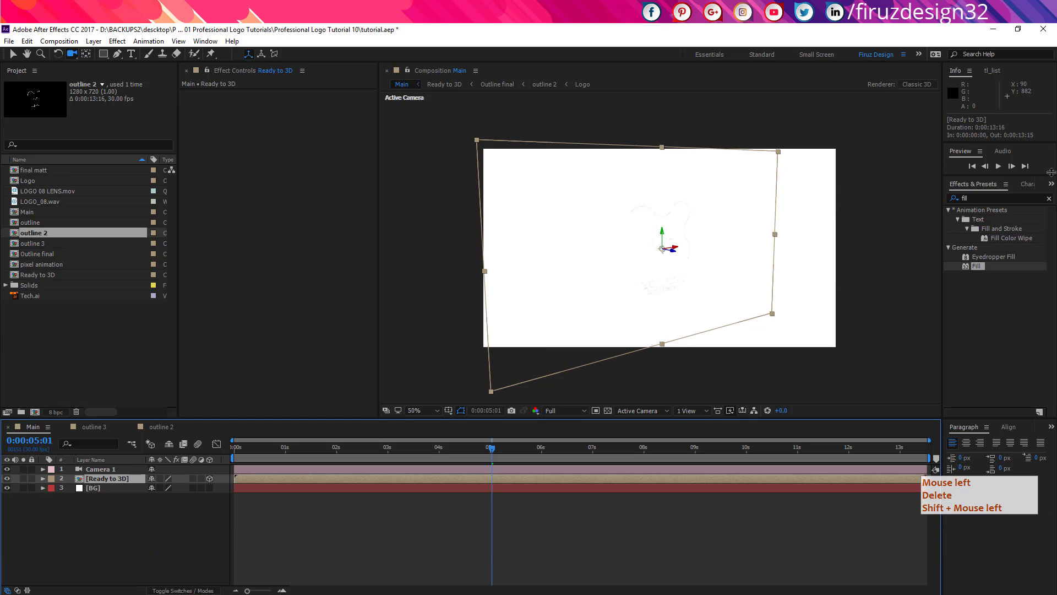
pyautogui.moveTo(976, 266); pyautogui.dragTo(266, 209)
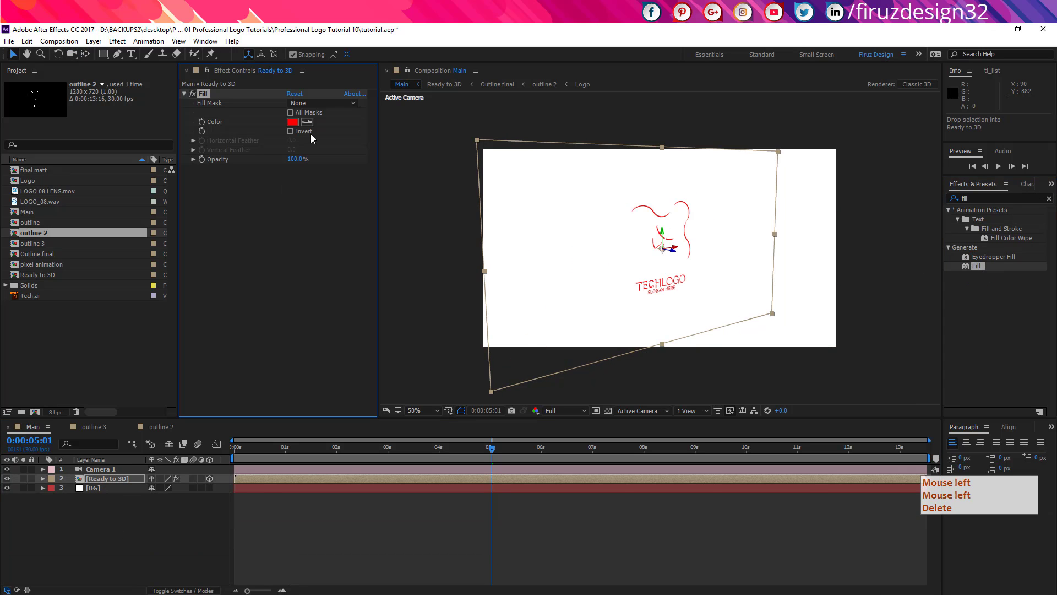
pyautogui.click(67, 295)
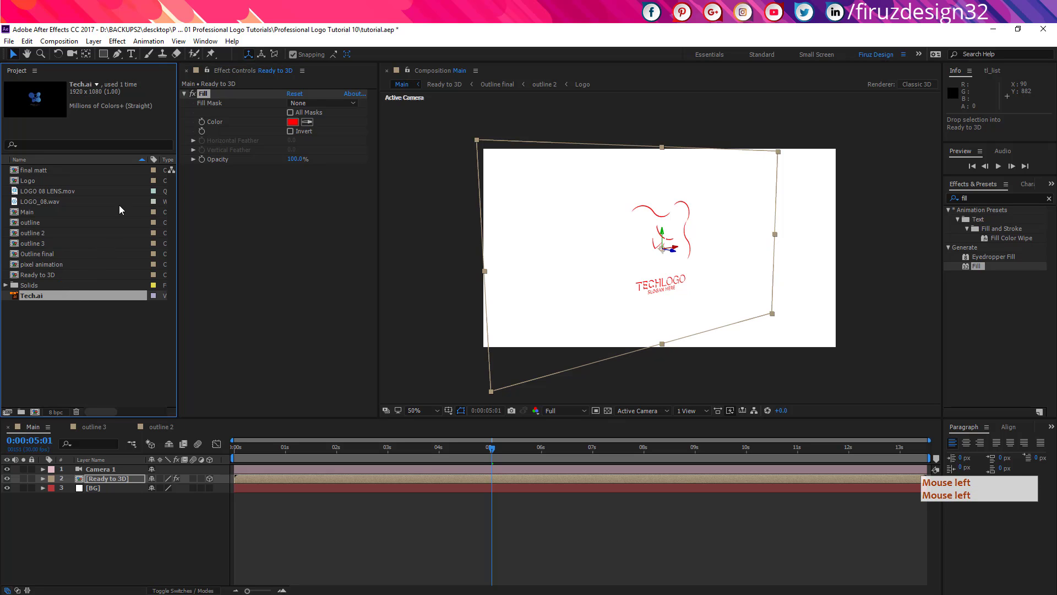
pyautogui.click(307, 121)
pyautogui.click(37, 96)
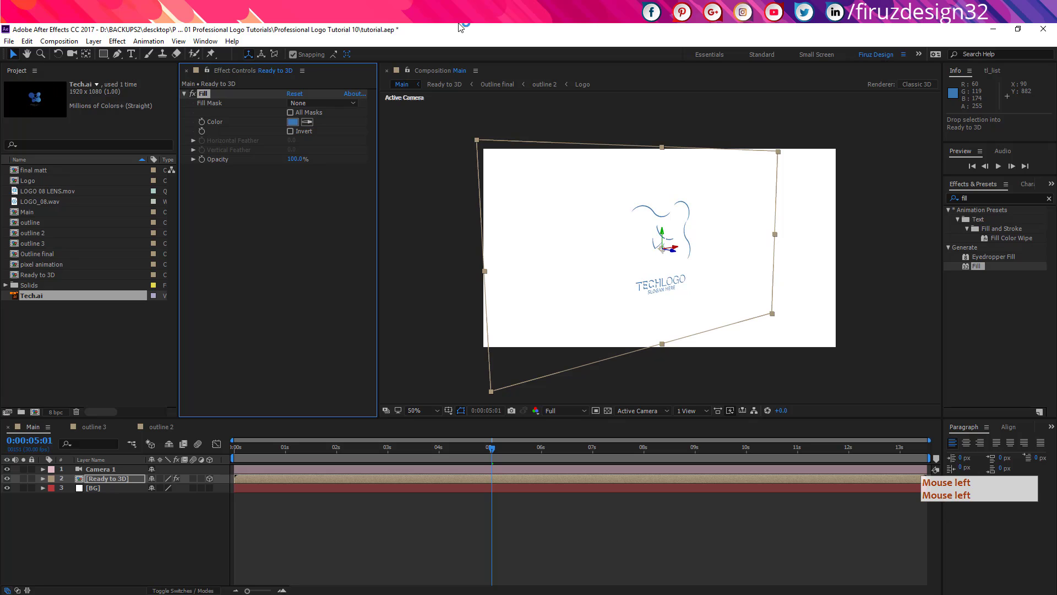
# Duplicate the blue-filled Ready to 3D layer six times to build an extruded stack.
pyautogui.click(131, 478)
pyautogui.hotkey('ctrl', 'd')
pyautogui.hotkey('ctrl', 'd')
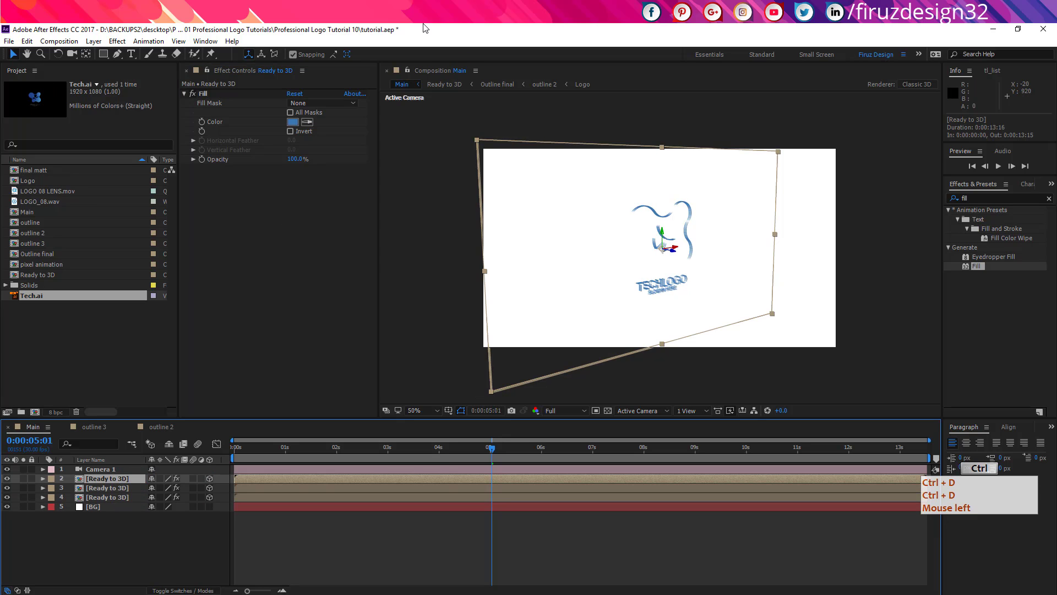
pyautogui.hotkey('ctrl', 'd')
pyautogui.hotkey('ctrl', 'd')
pyautogui.hotkey('ctrl', 'd')
pyautogui.hotkey('ctrl', 'd')
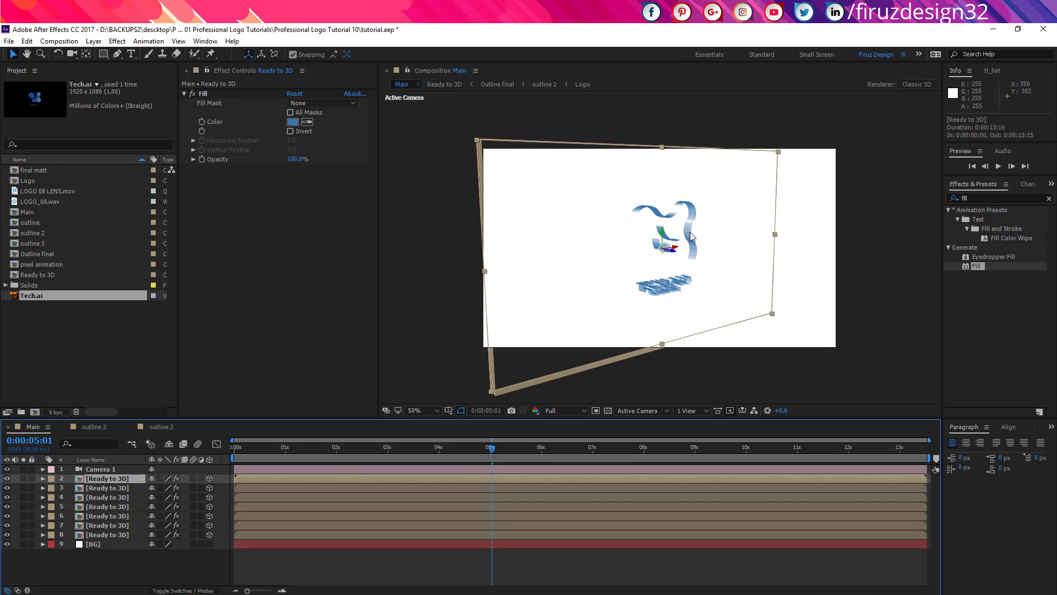
# Pre-compose all seven Ready to 3D layers into a new composition named "EXTRUDE", moving all attributes into it.
pyautogui.click(294, 469)
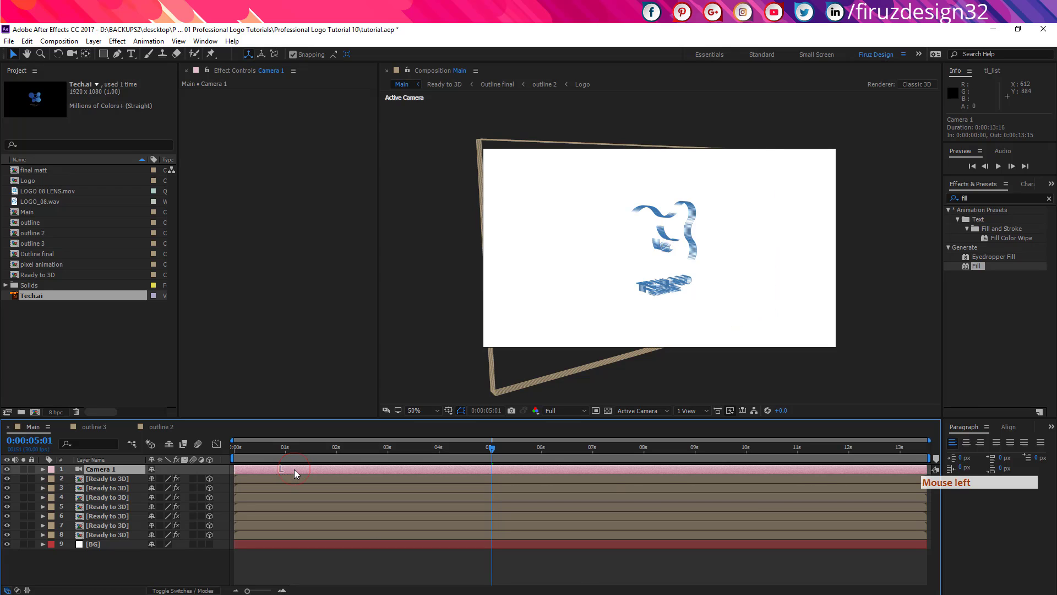
pyautogui.click(295, 535)
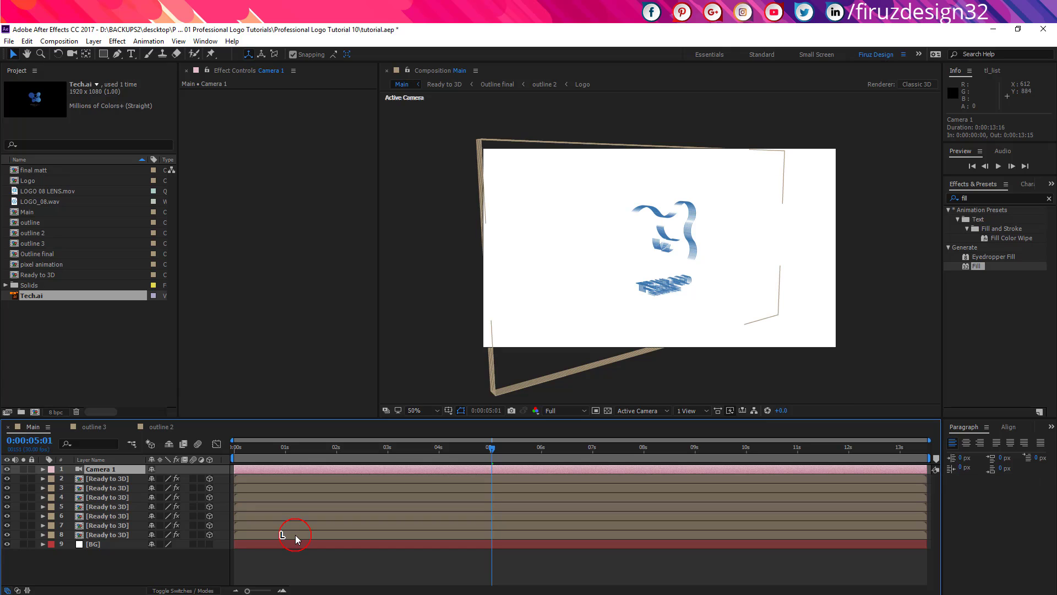
pyautogui.keyDown('shift'); pyautogui.click(298, 478); pyautogui.keyUp('shift')
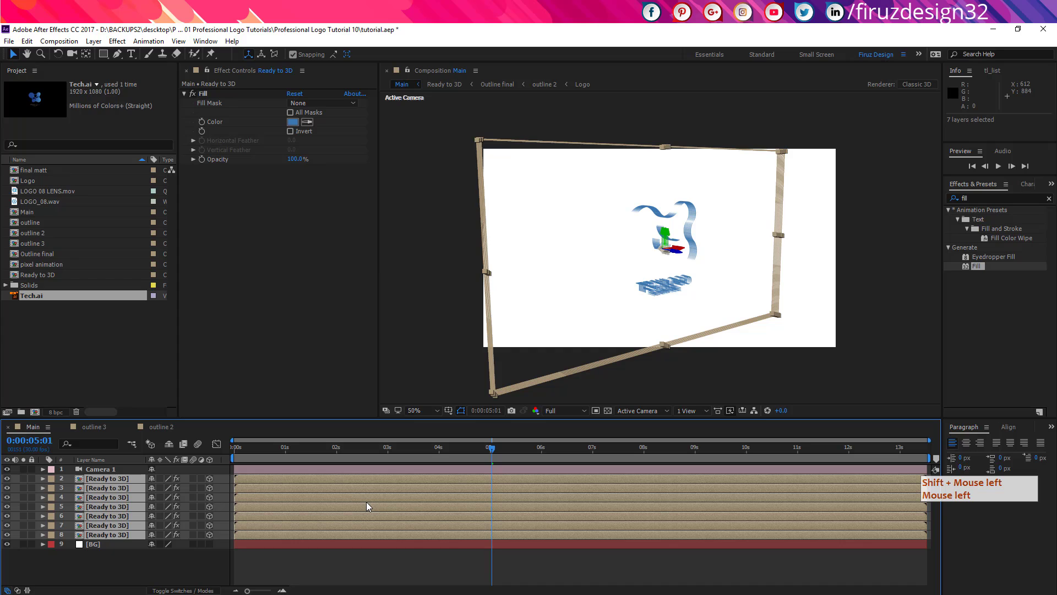
pyautogui.hotkey('ctrl', 'shift', 'c')
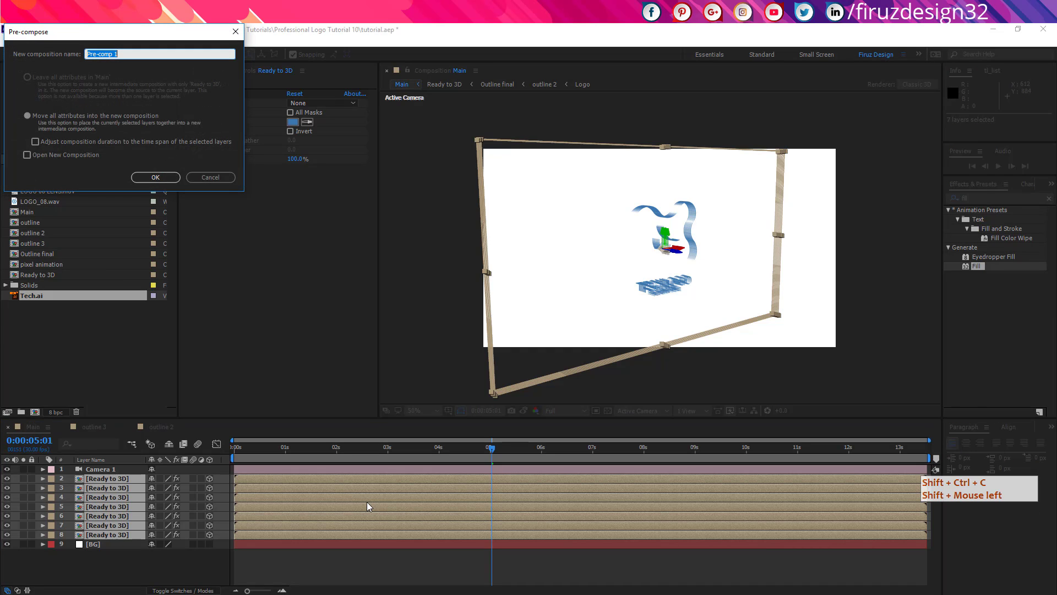
pyautogui.press('shift')
pyautogui.write('EXR')
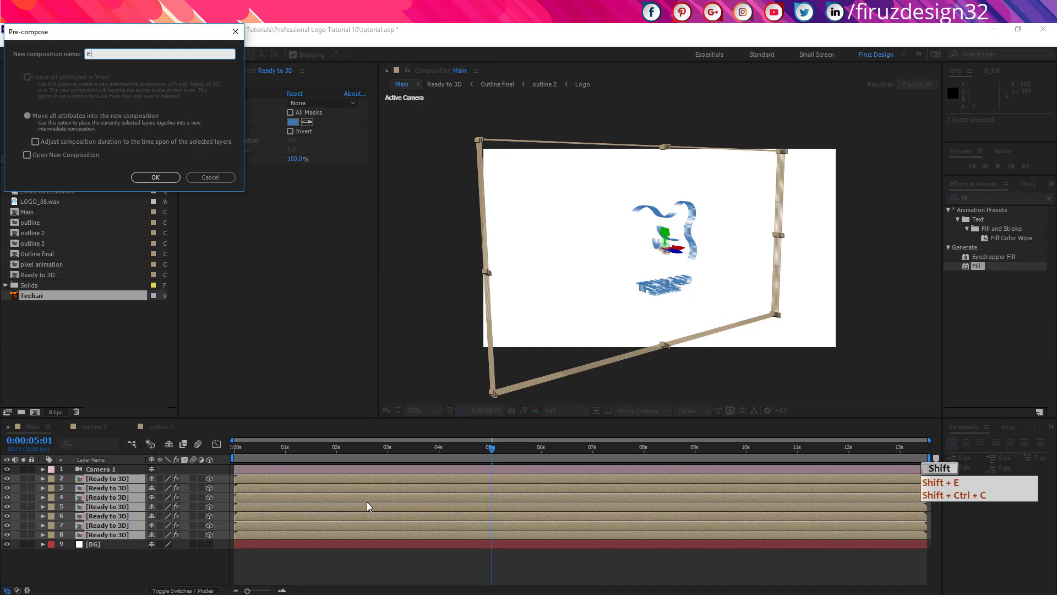
pyautogui.press('BackSpace')
pyautogui.write('TR')
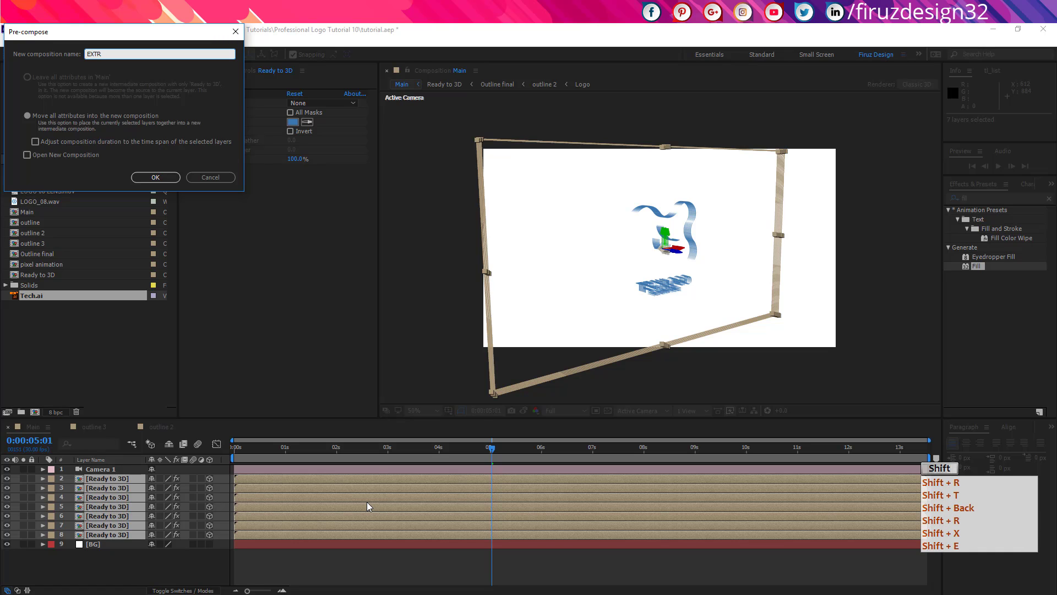
pyautogui.write('UDE')
pyautogui.press('Return')
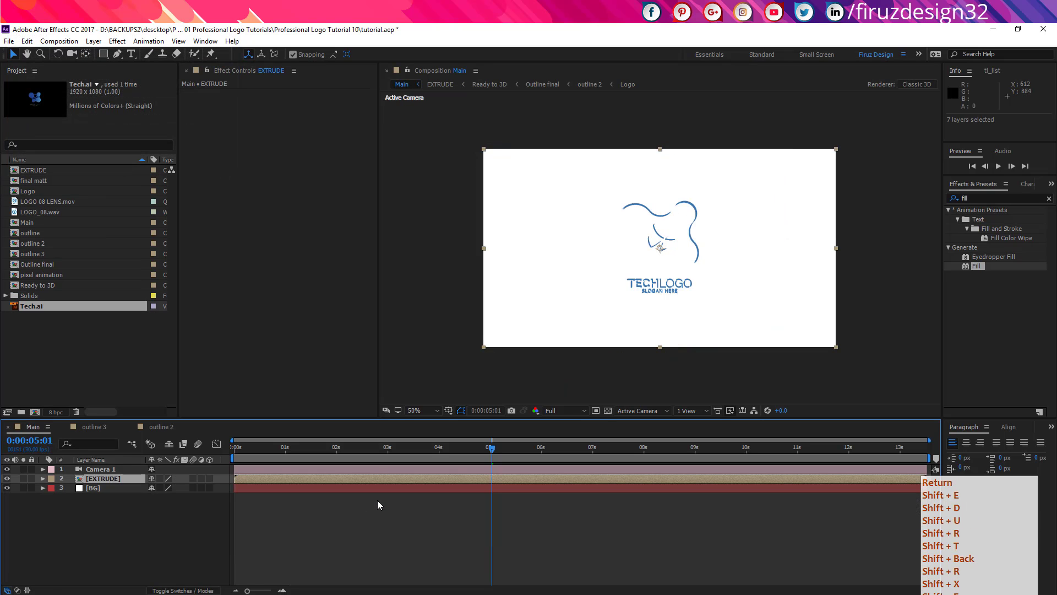
# Find the Gradient Ramp effect and apply it to the BG layer.
pyautogui.click(123, 488)
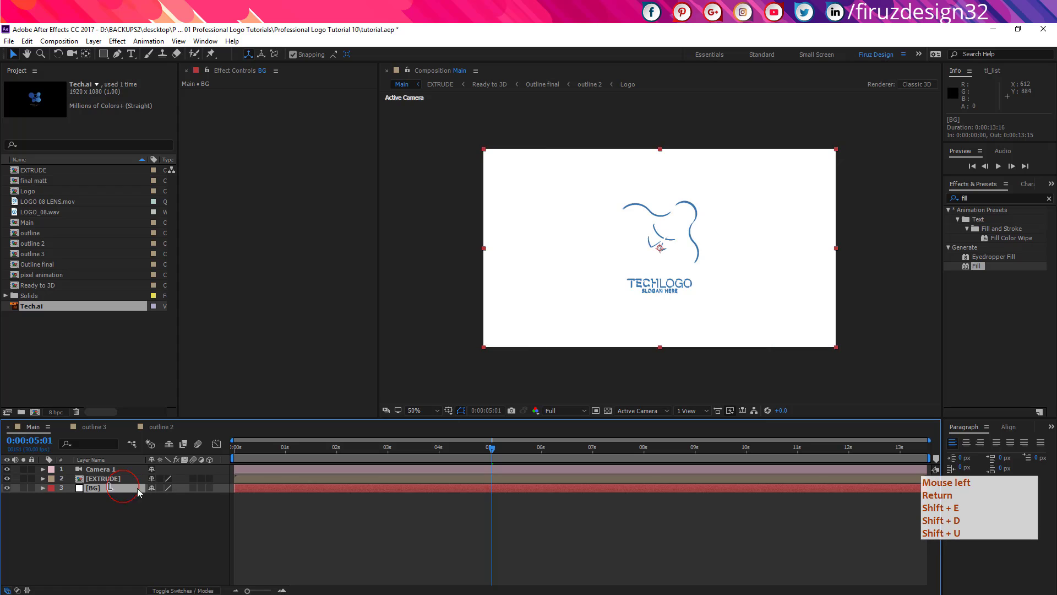
pyautogui.click(979, 198)
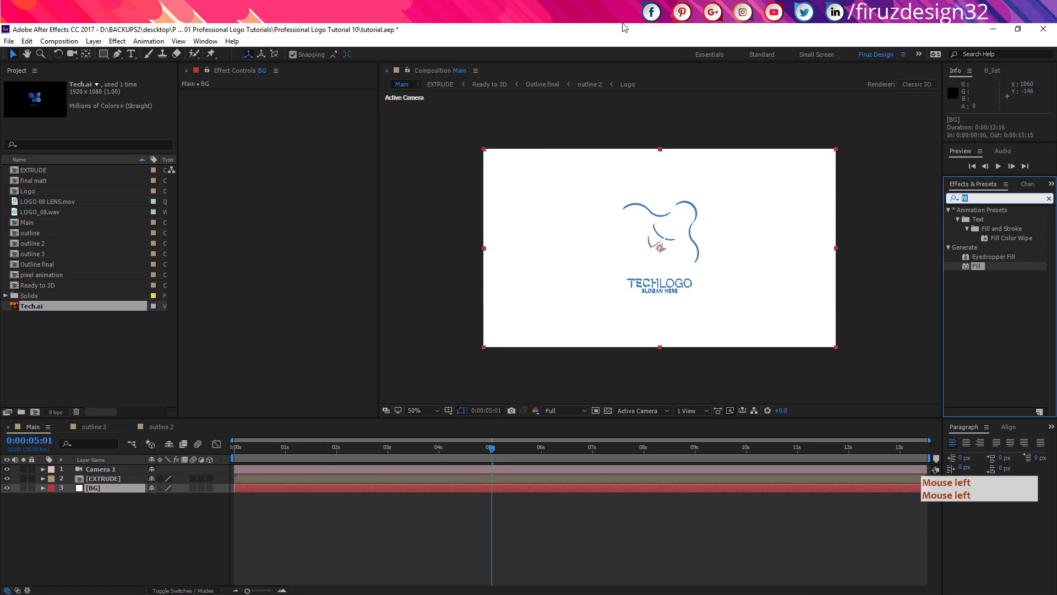
pyautogui.write('ramp')
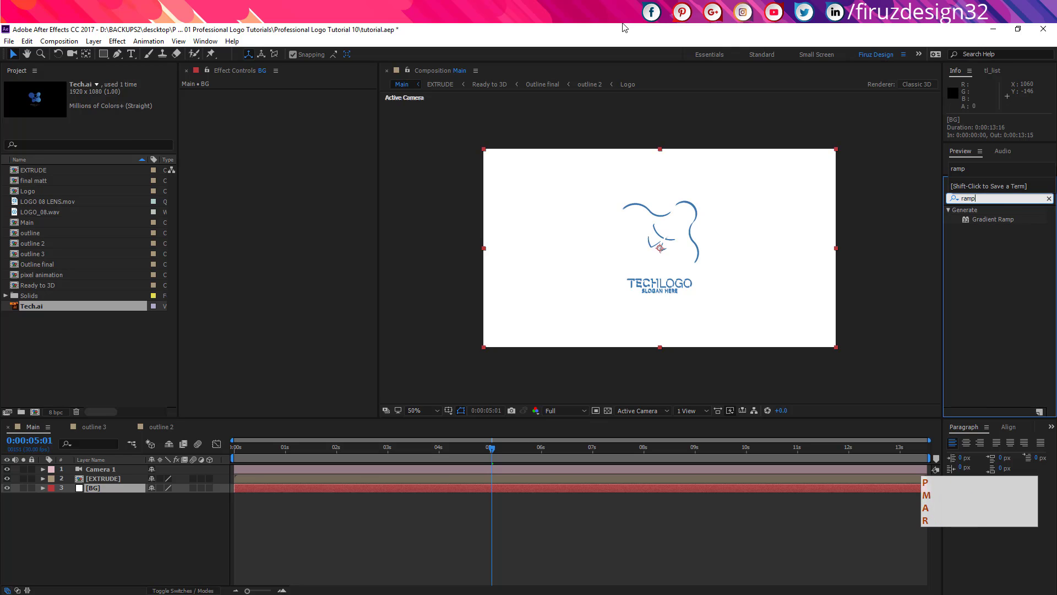
pyautogui.moveTo(994, 219); pyautogui.dragTo(236, 201)
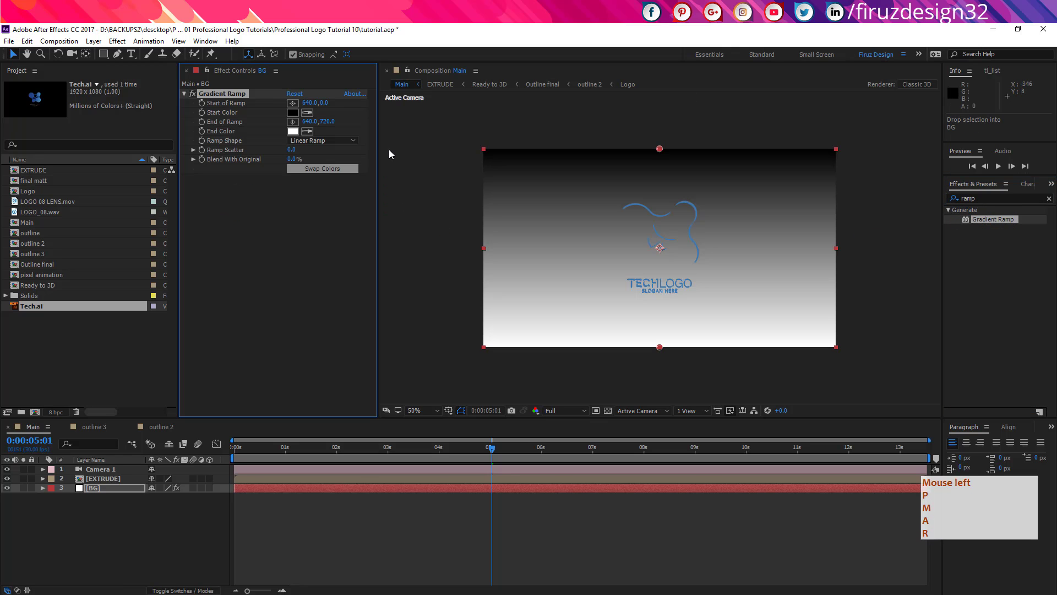
# Swap the start and end colors of BG's Gradient Ramp and set its shape to Radial Ramp.
pyautogui.click(335, 168)
pyautogui.click(336, 142)
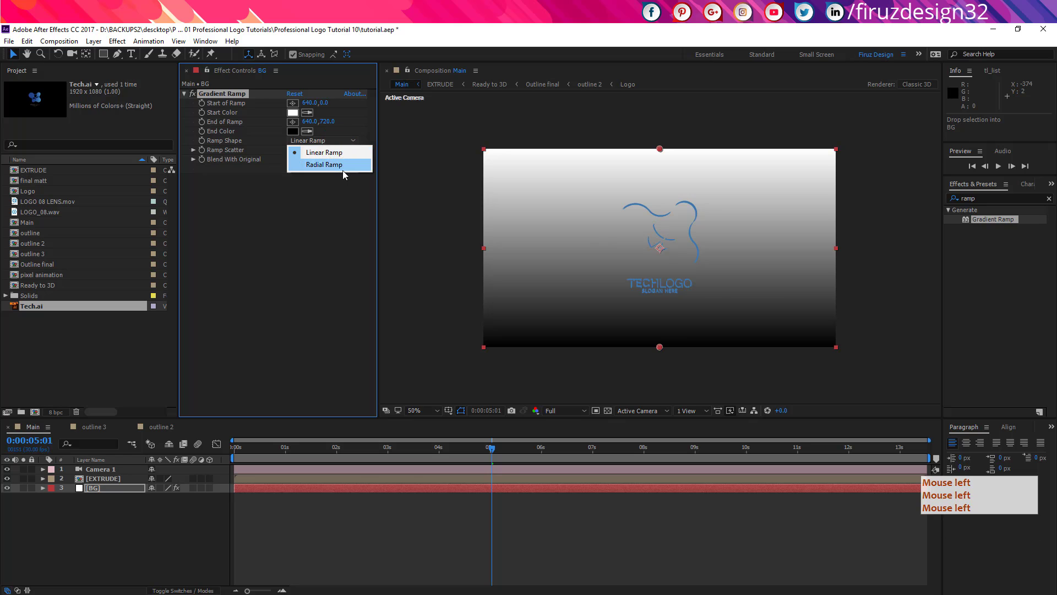
pyautogui.click(341, 164)
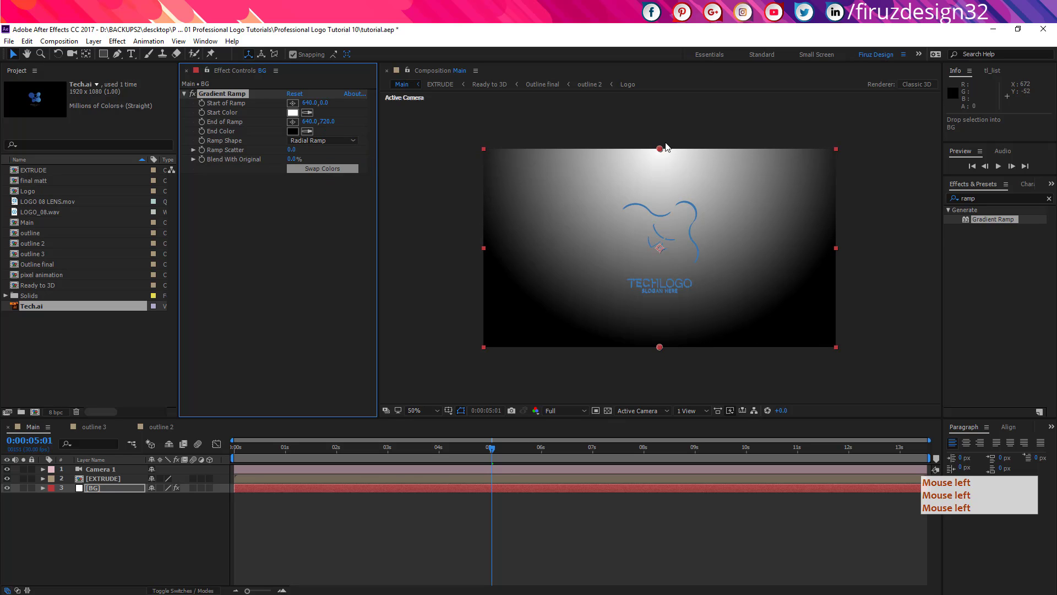
# Center the ramp start at about 642, 356 and extend the ramp end outside the frame to about 2210, 1298.
pyautogui.moveTo(659, 149); pyautogui.dragTo(661, 247)
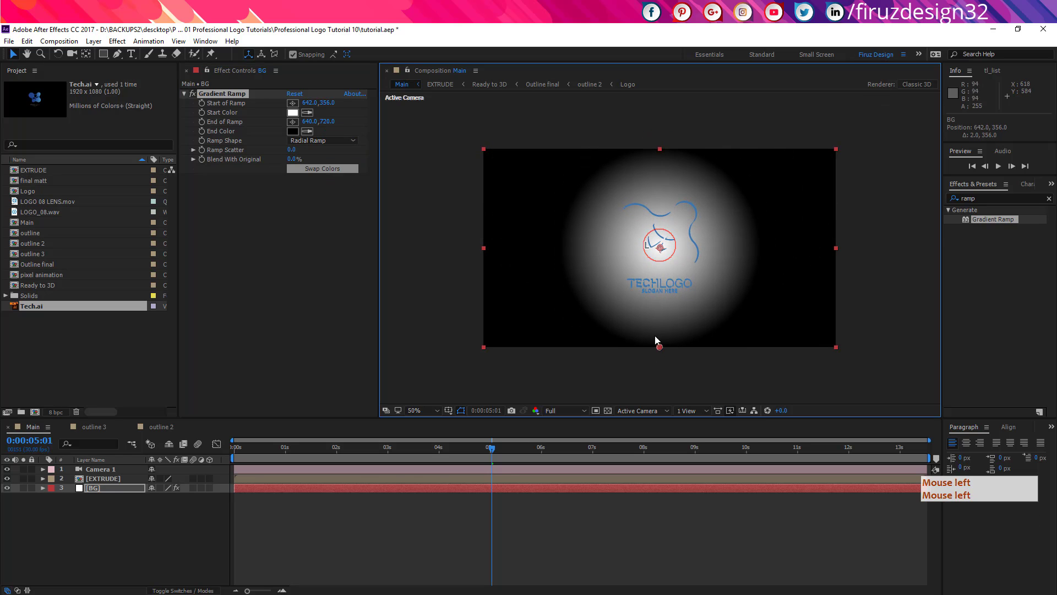
pyautogui.moveTo(660, 347); pyautogui.dragTo(932, 401)
pyautogui.scroll(-2, 669, 298)
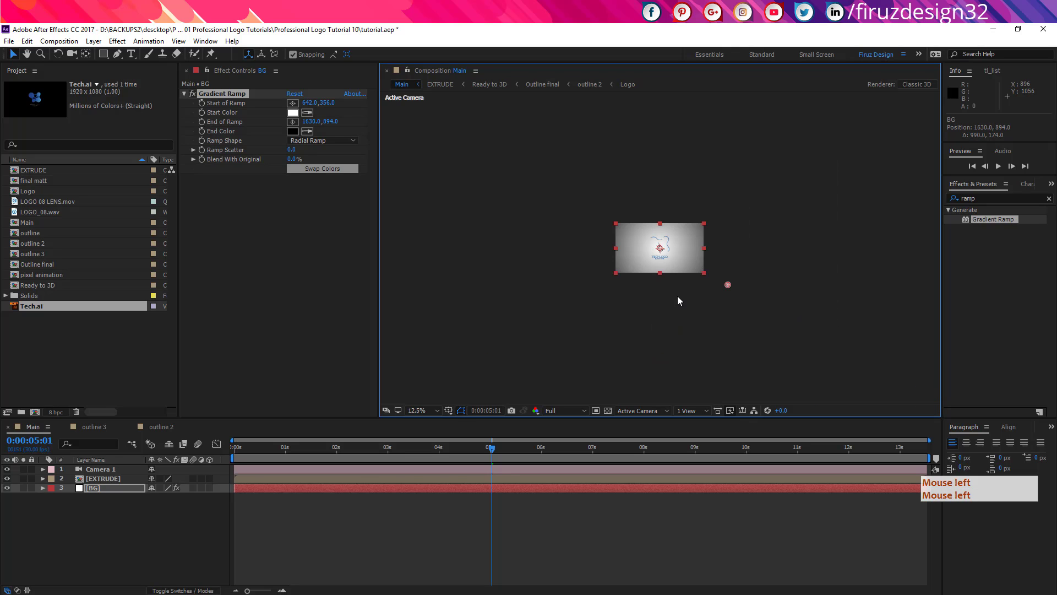
pyautogui.moveTo(802, 331); pyautogui.dragTo(878, 380)
pyautogui.hotkey('shift', '/')
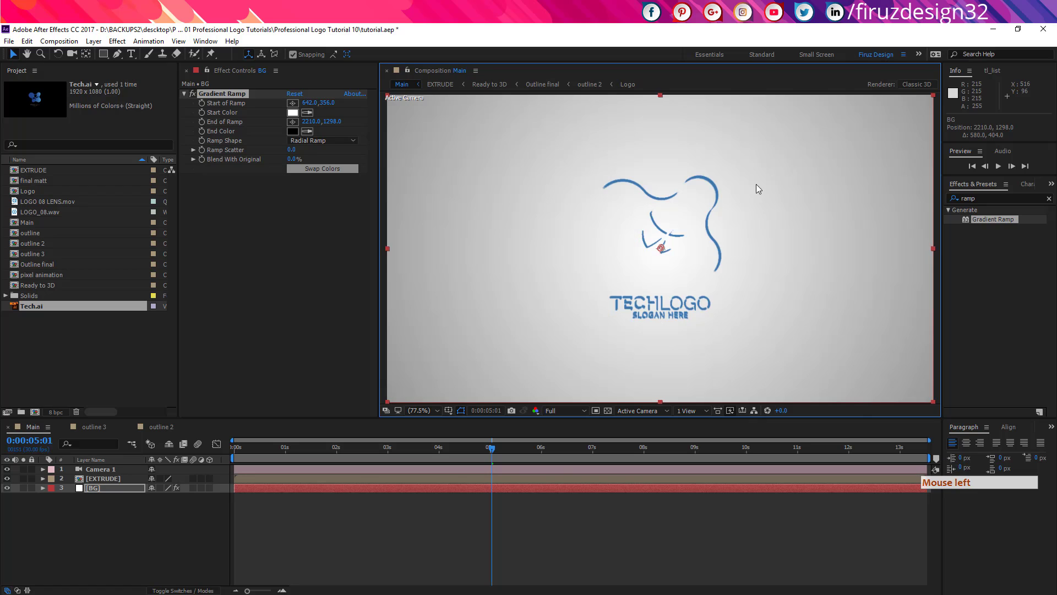
pyautogui.click(342, 547)
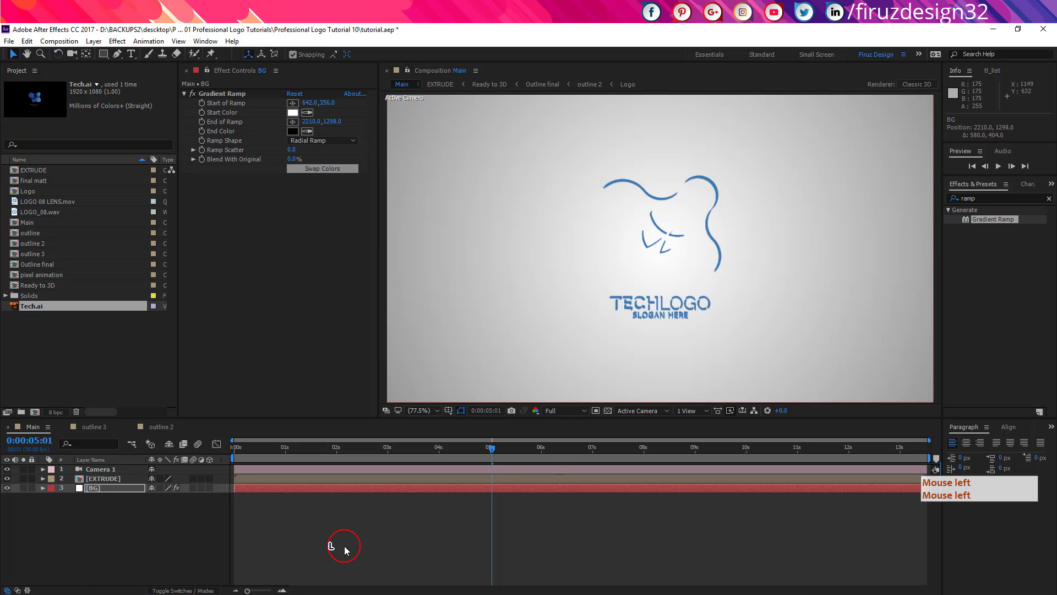
# Make the EXTRUDE layer 3D and collapse its transformations, comparing the logo's depth with and without the collapse.
pyautogui.click(106, 483)
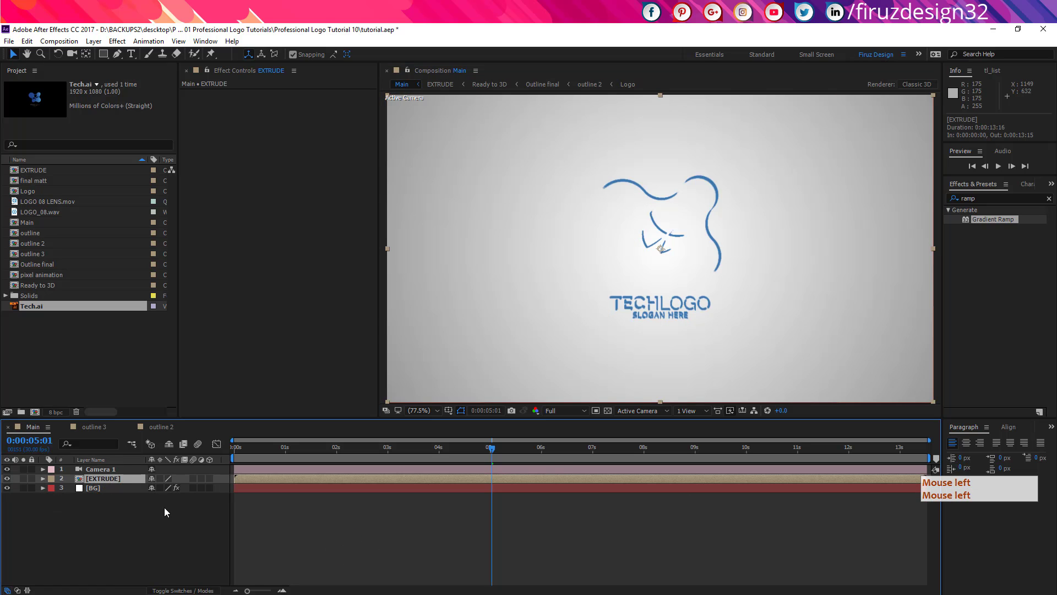
pyautogui.click(208, 479)
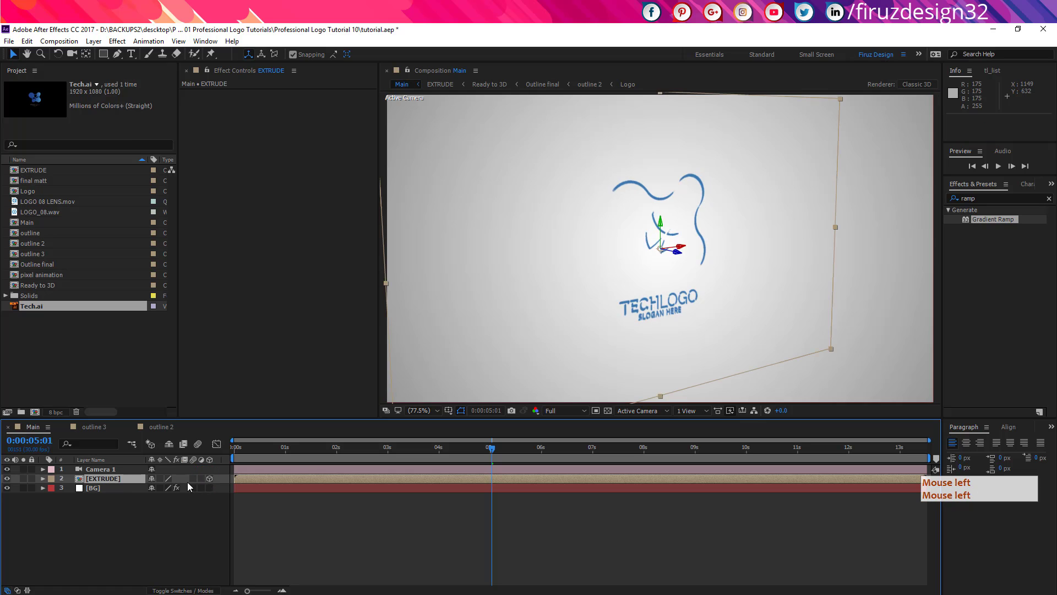
pyautogui.click(160, 478)
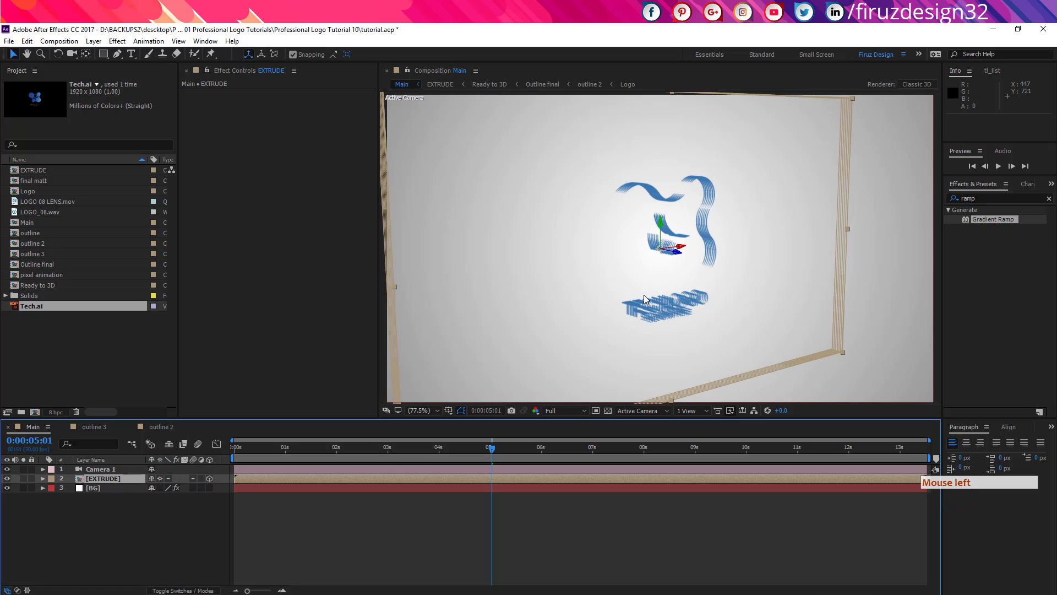
pyautogui.click(161, 478)
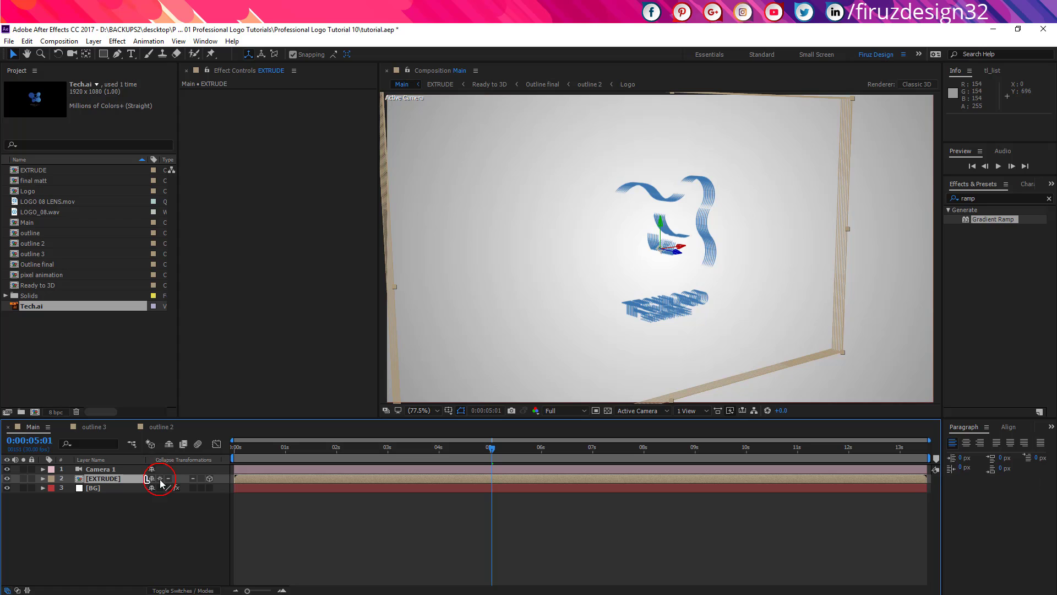
pyautogui.scroll(-2, 646, 225)
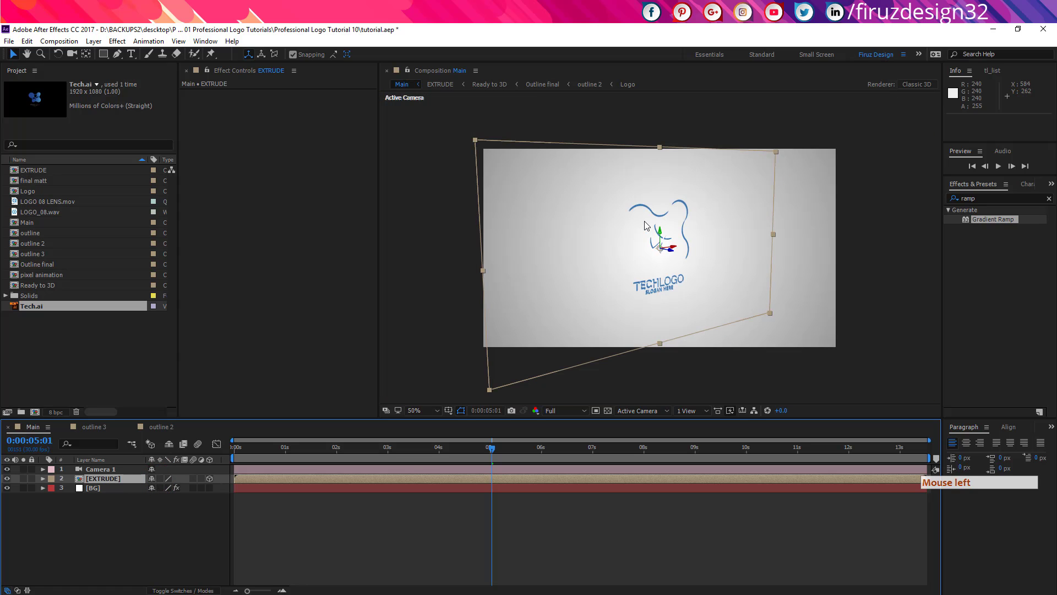
pyautogui.scroll(4, 646, 225)
pyautogui.scroll(-2, 613, 282)
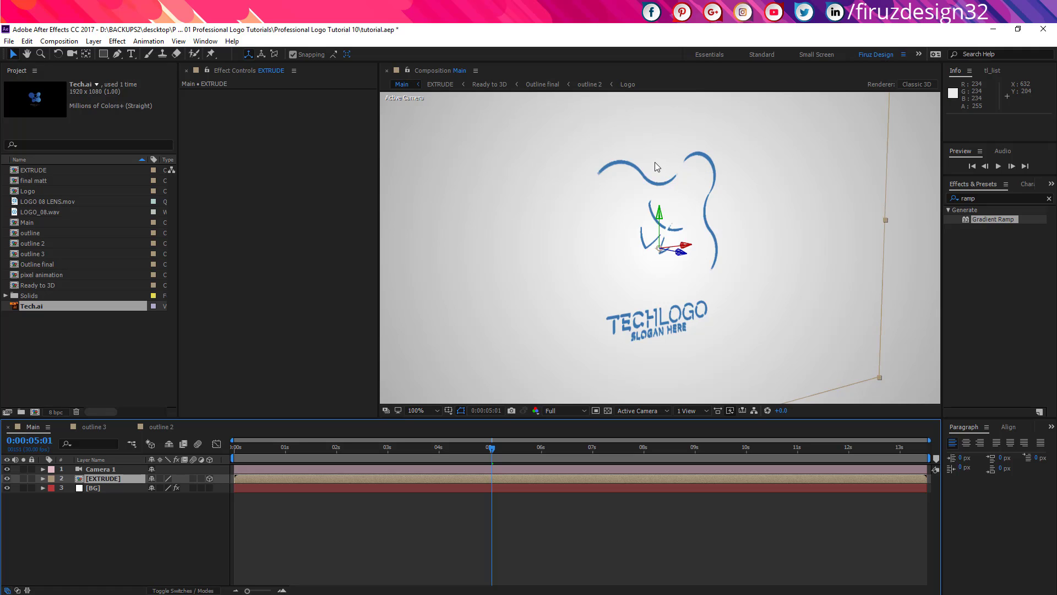
pyautogui.click(159, 478)
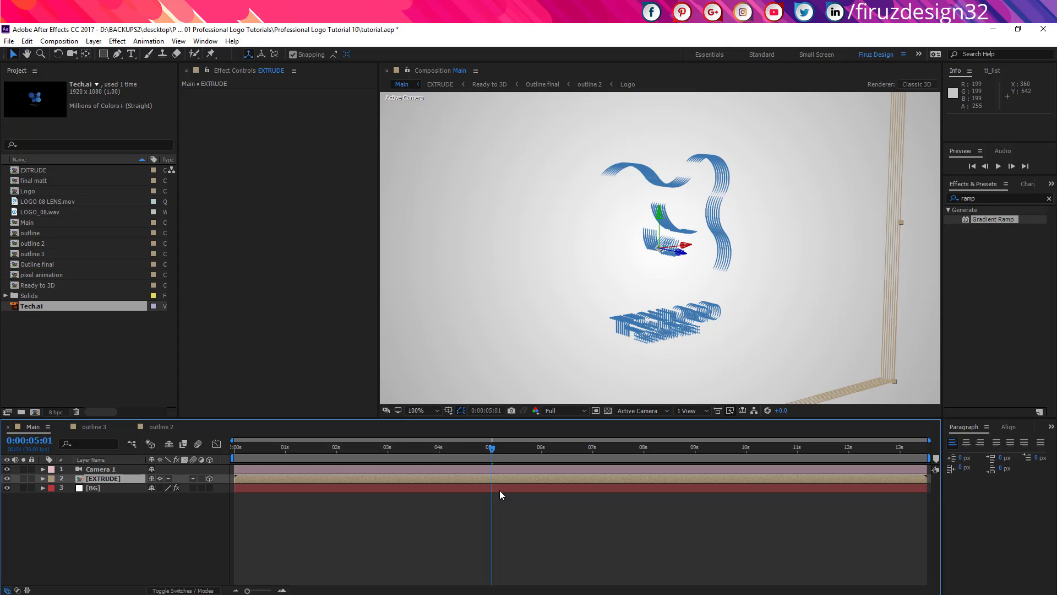
# Add LOGO 08 LENS.mov and LOGO_08.wav to Main, between the Camera 1 and EXTRUDE layers.
pyautogui.click(65, 202)
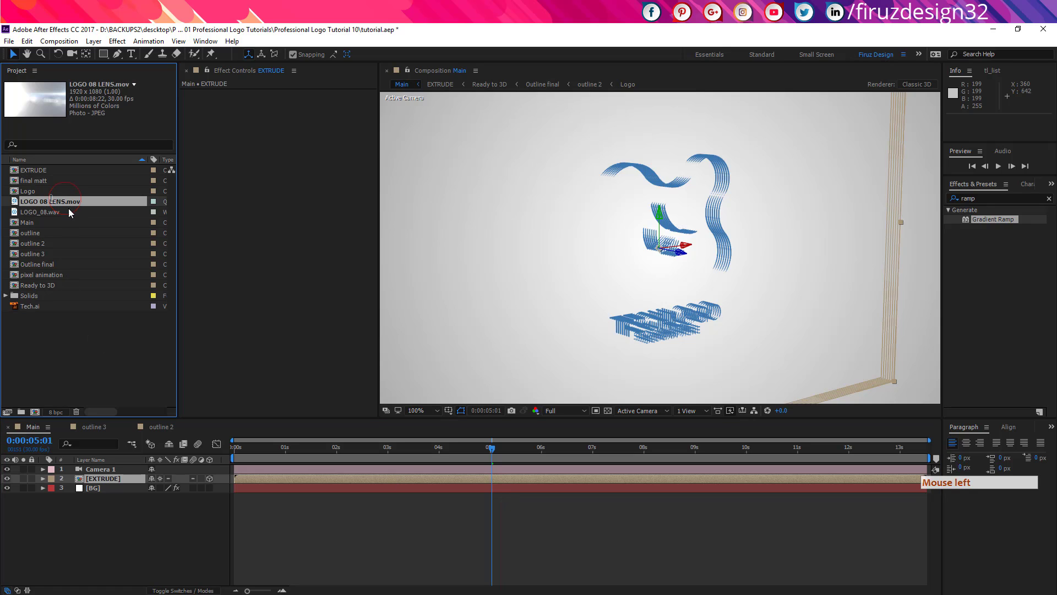
pyautogui.keyDown('ctrl'); pyautogui.click(60, 211); pyautogui.keyUp('ctrl')
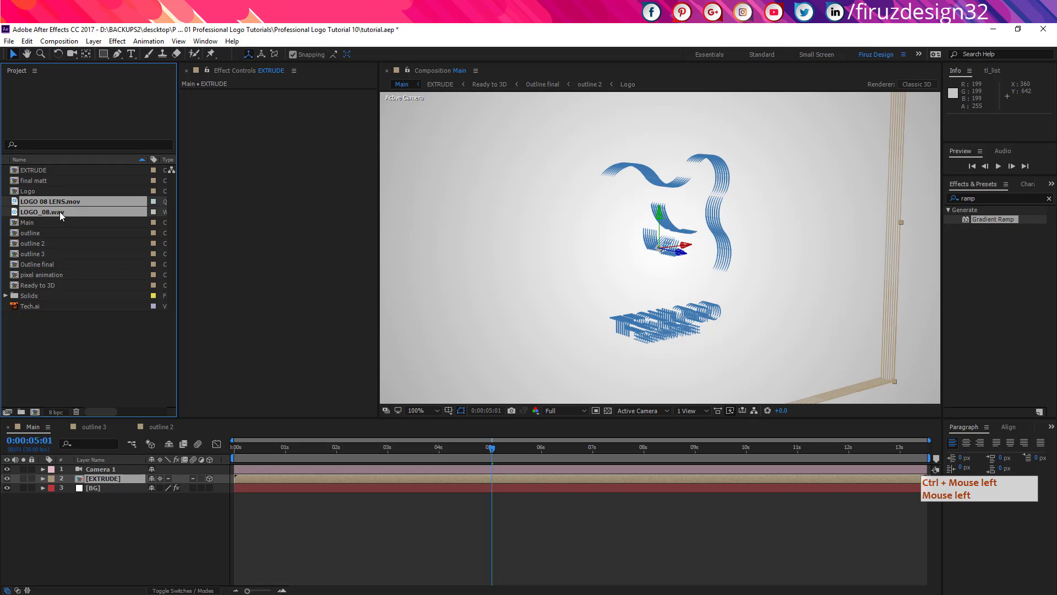
pyautogui.moveTo(62, 202); pyautogui.dragTo(97, 479)
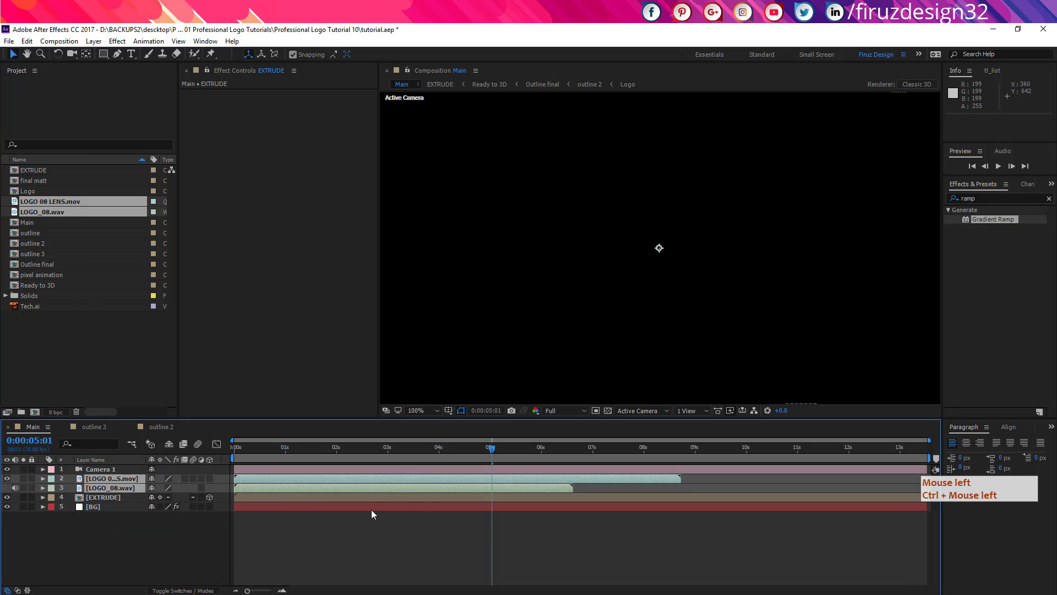
pyautogui.click(260, 521)
# Set the blending mode of the LOGO 08 LENS.mov layer to Screen.
pyautogui.click(128, 479)
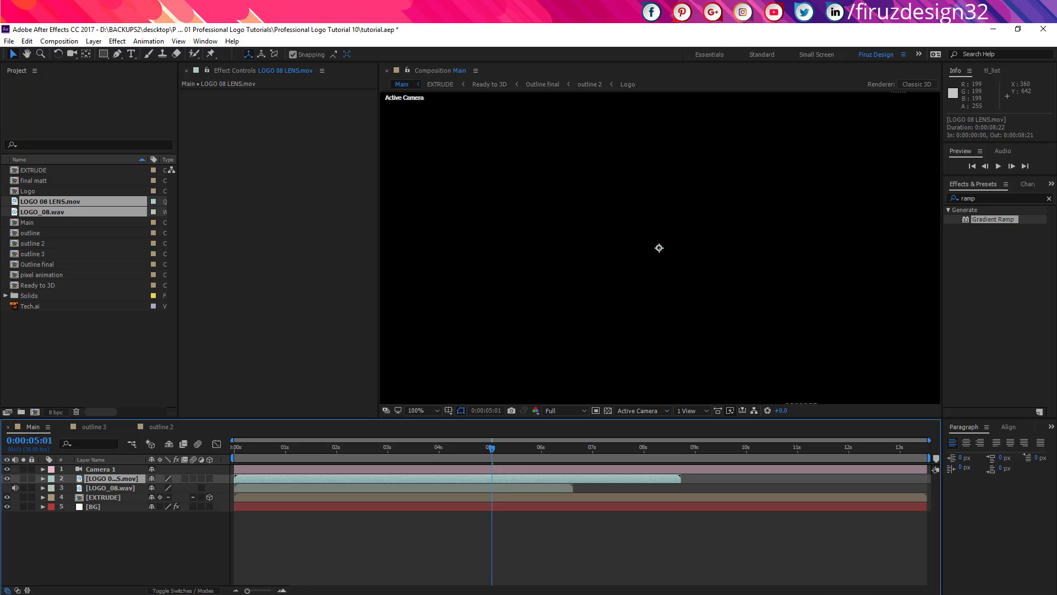
pyautogui.click(183, 590)
pyautogui.click(161, 478)
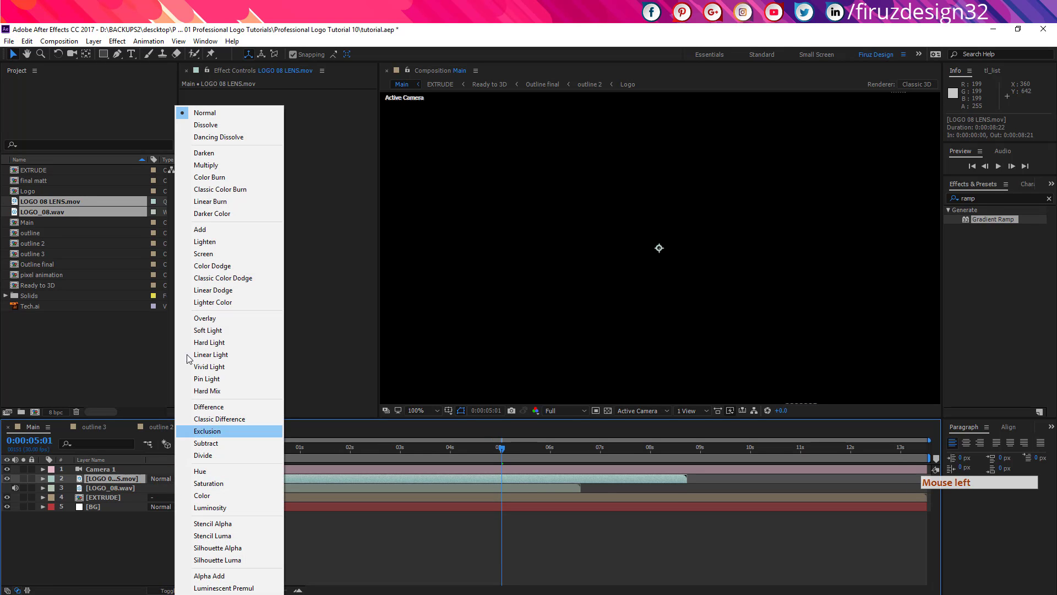
pyautogui.click(204, 253)
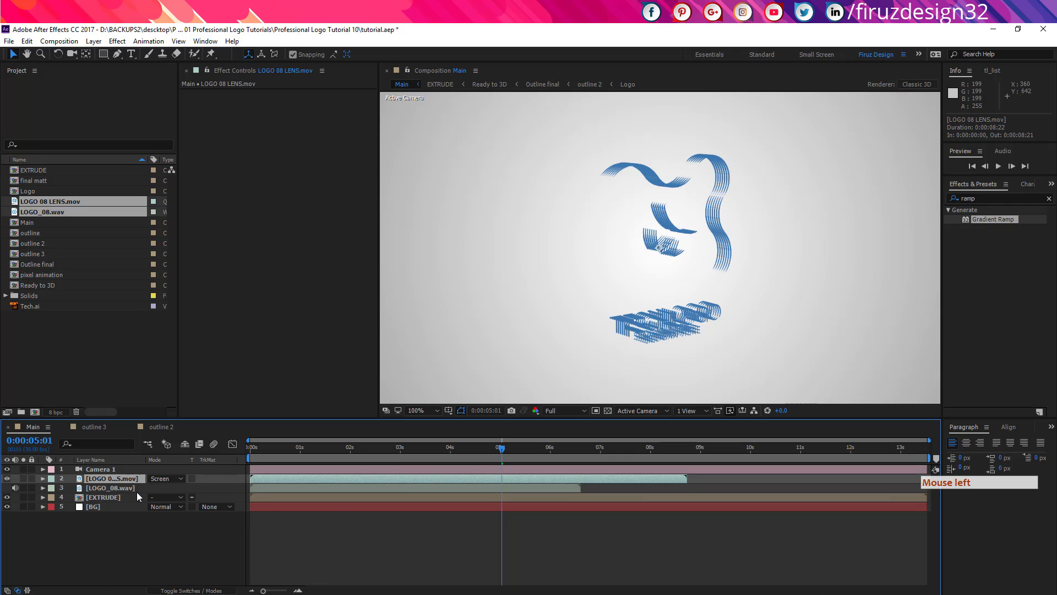
# Add the Logo composition above the EXTRUDE layer and place the final matt composition directly above Logo.
pyautogui.click(103, 500)
pyautogui.click(114, 355)
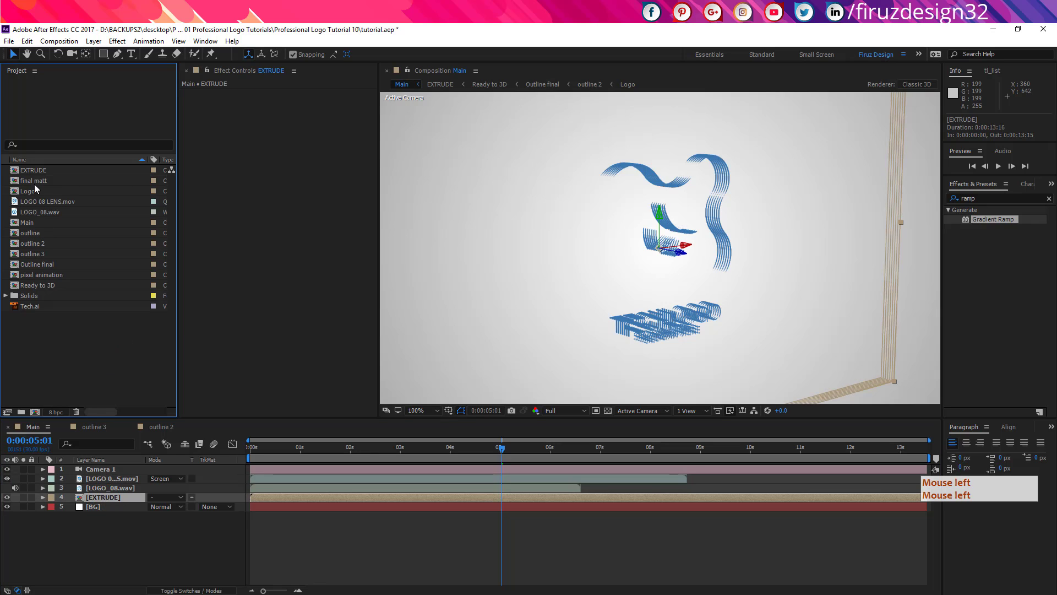
pyautogui.moveTo(33, 189); pyautogui.dragTo(70, 491)
pyautogui.click(99, 365)
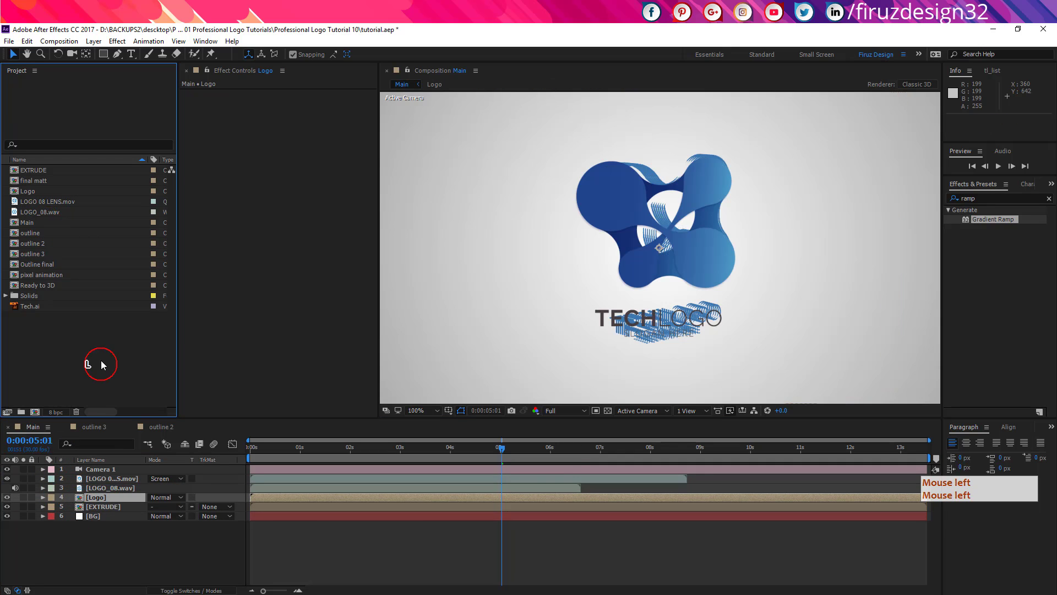
pyautogui.click(40, 181)
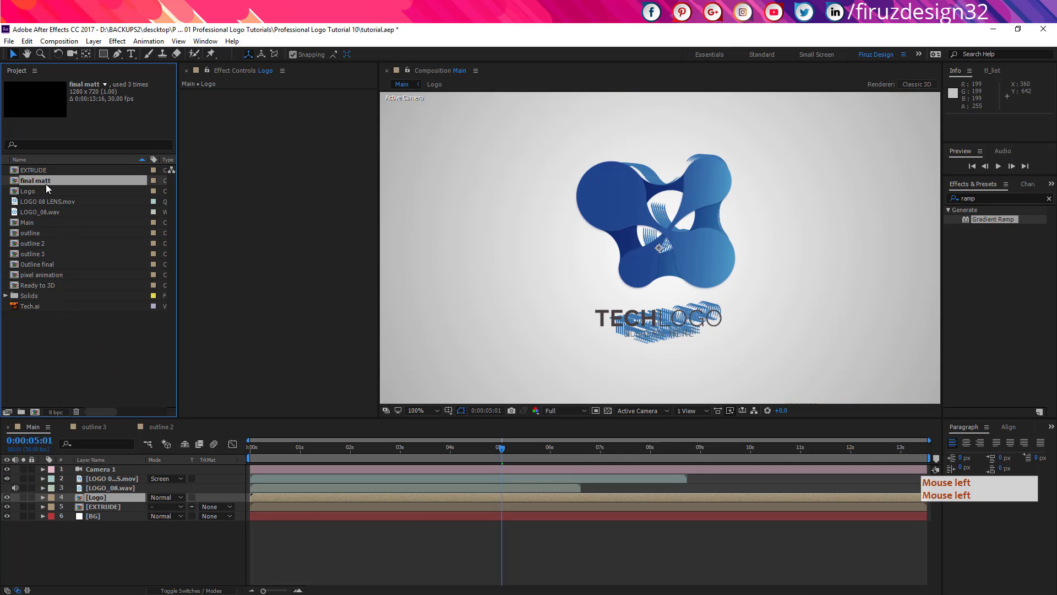
pyautogui.moveTo(47, 185); pyautogui.dragTo(65, 497)
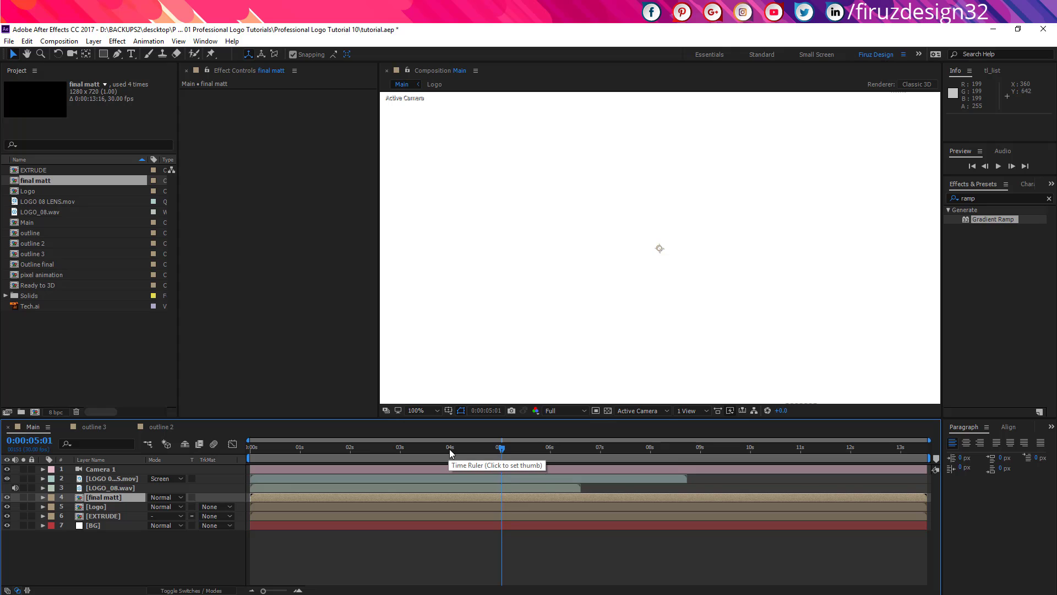
# Shift the Logo layer to start at 0:00:02:16 and the final matt layer to start at 0:00:02:10.
pyautogui.click(491, 449)
pyautogui.moveTo(494, 453); pyautogui.dragTo(377, 464)
pyautogui.click(283, 507)
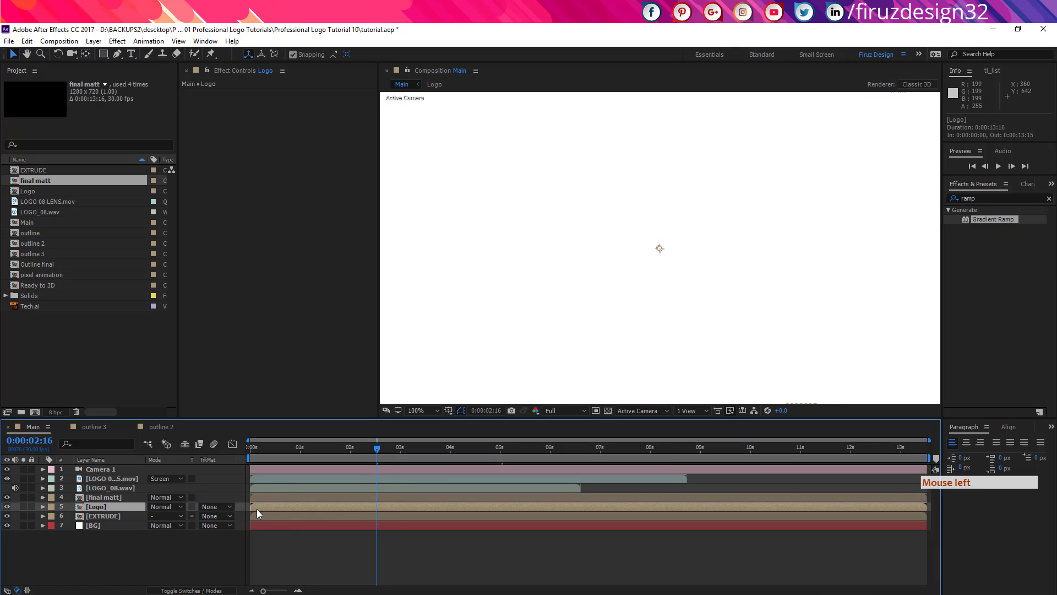
pyautogui.moveTo(257, 509); pyautogui.dragTo(381, 514)
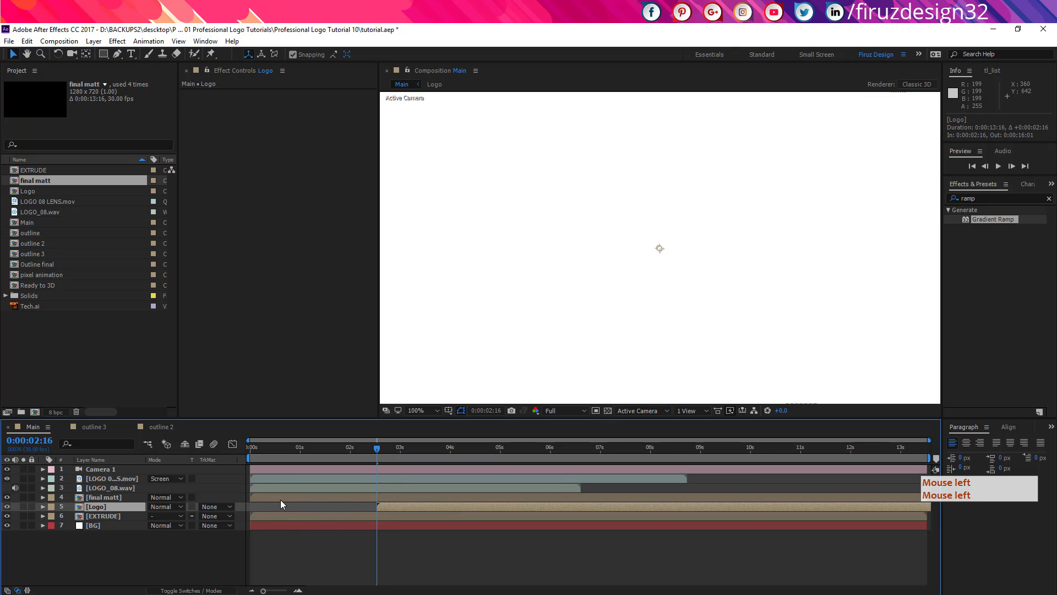
pyautogui.moveTo(255, 497); pyautogui.dragTo(380, 498)
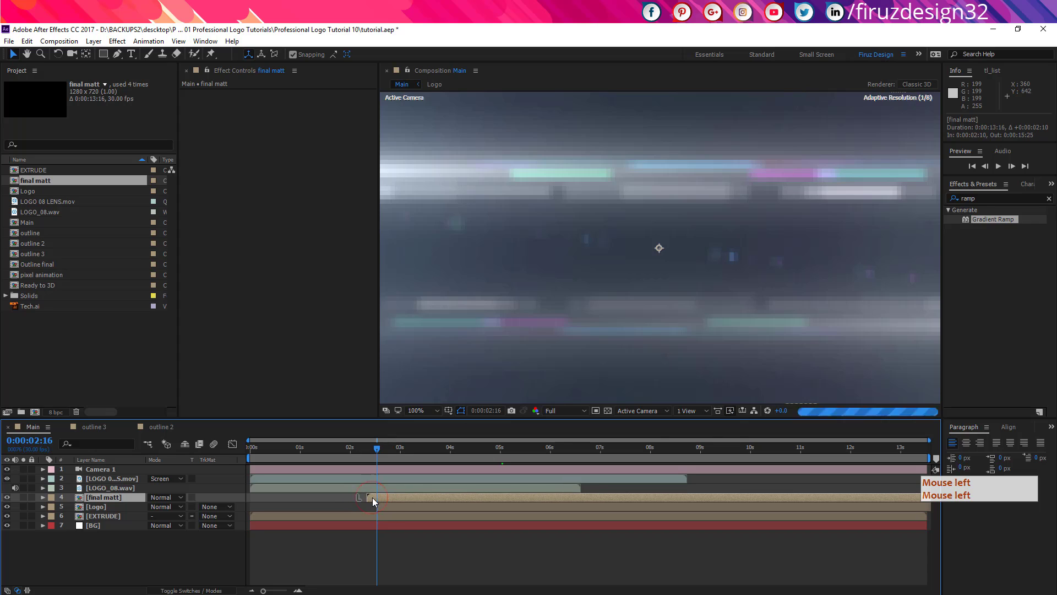
pyautogui.click(464, 578)
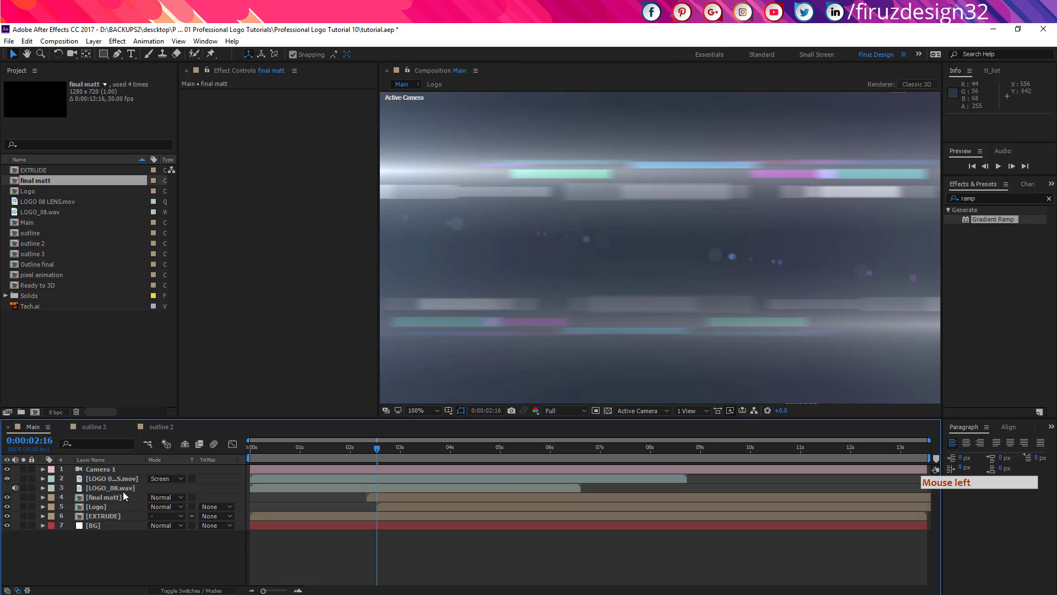
# At 0:00:03:06, scale the LOGO 08 LENS.mov layer down to about 68% to fit the composition frame.
pyautogui.click(168, 478)
pyautogui.click(141, 565)
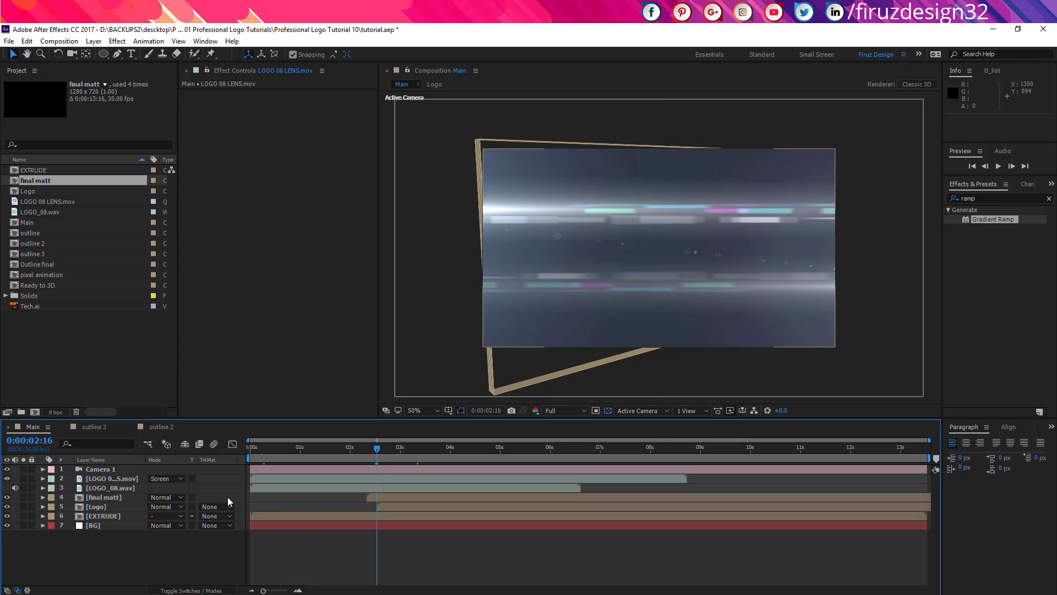
pyautogui.moveTo(306, 450); pyautogui.dragTo(410, 461)
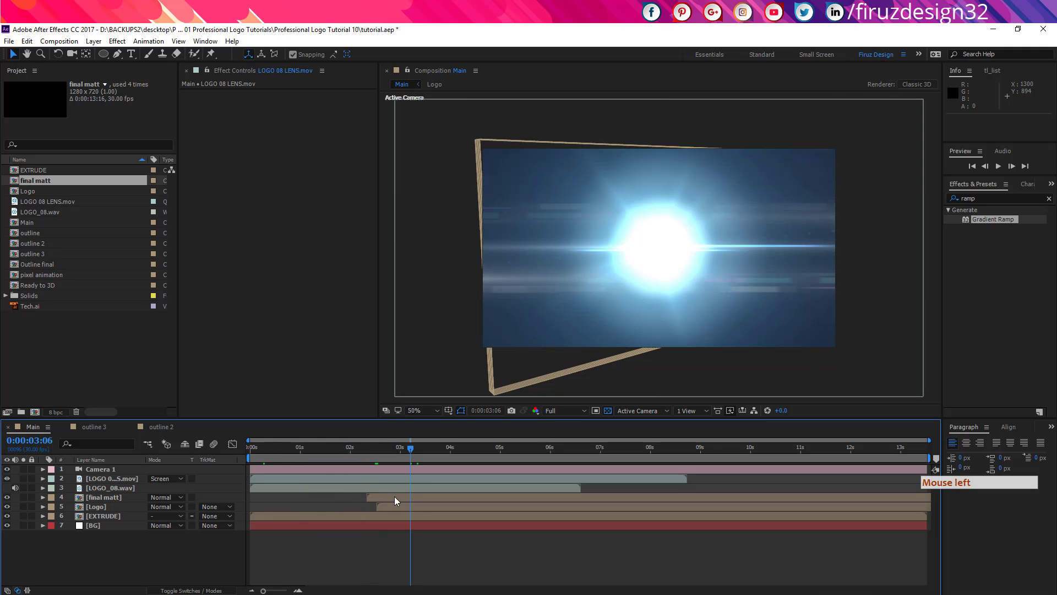
pyautogui.click(401, 327)
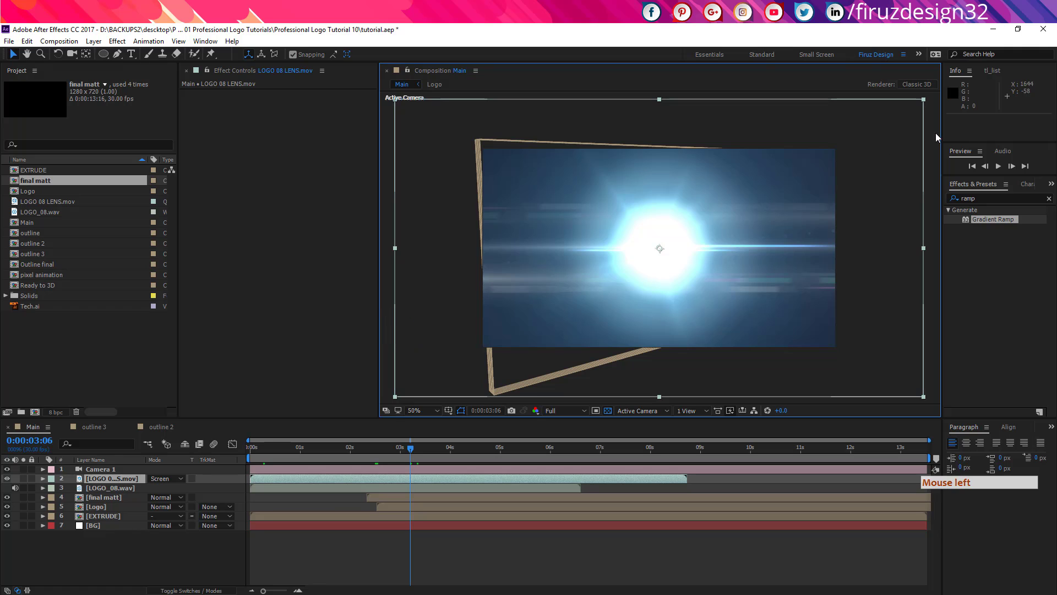
pyautogui.moveTo(925, 104); pyautogui.dragTo(851, 146)
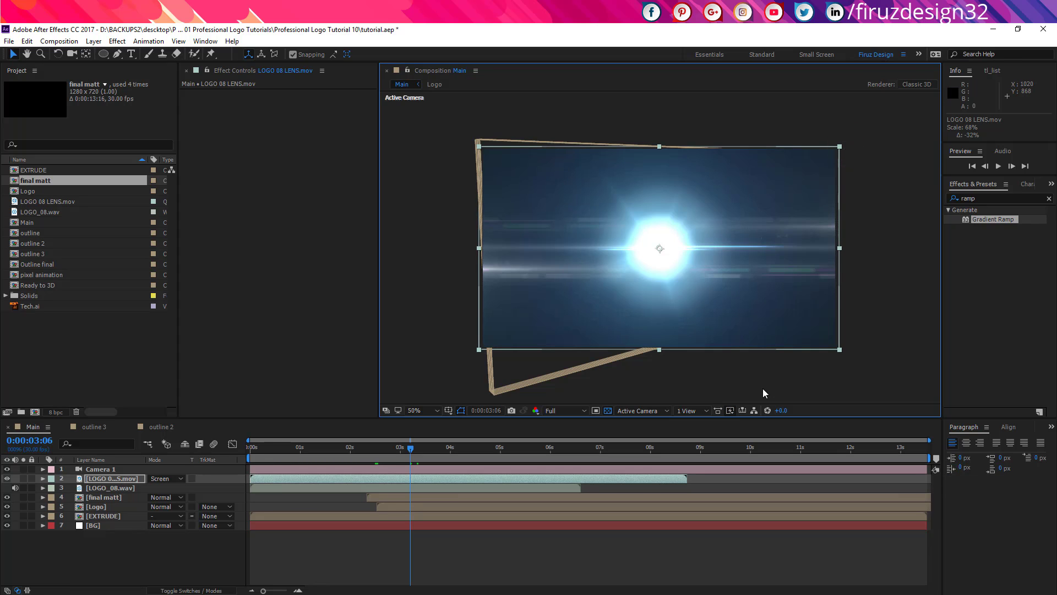
# Set the Logo layer's track matte to Luma, using the final matt layer above it.
pyautogui.click(380, 498)
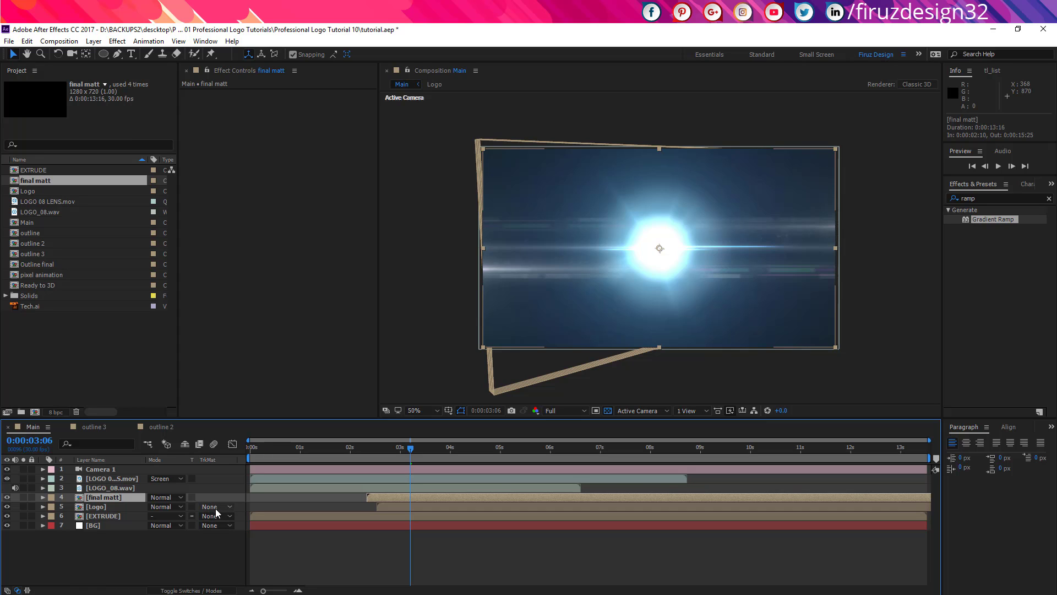
pyautogui.click(135, 506)
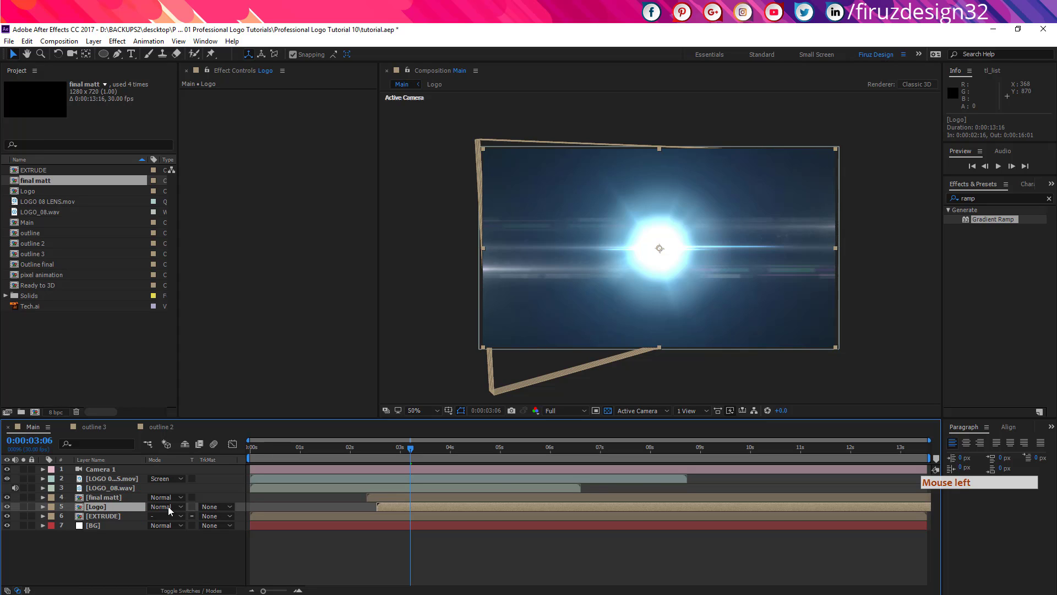
pyautogui.click(213, 507)
pyautogui.click(256, 557)
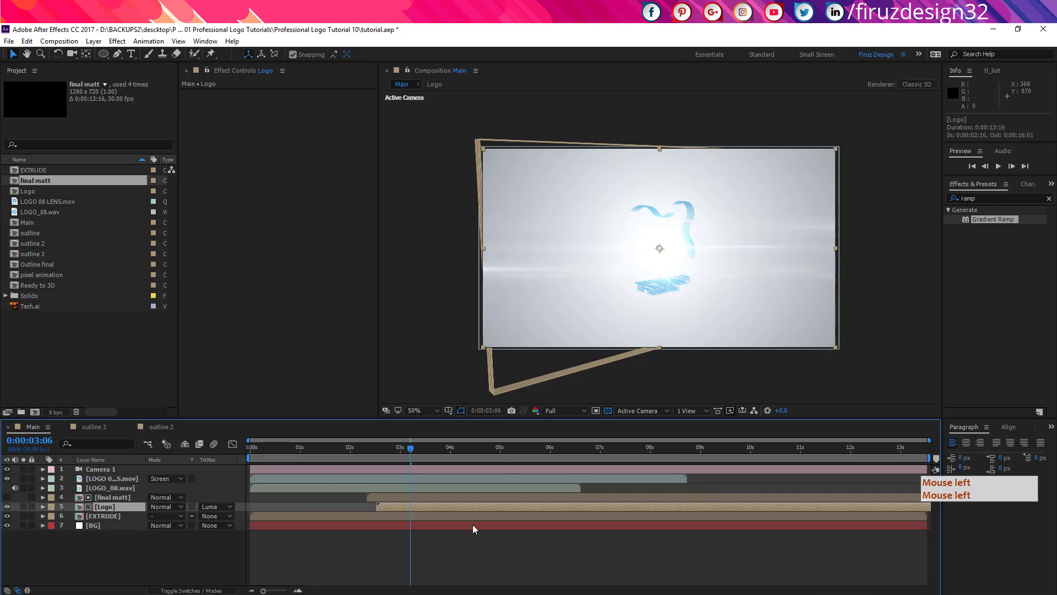
pyautogui.moveTo(414, 455); pyautogui.dragTo(434, 455)
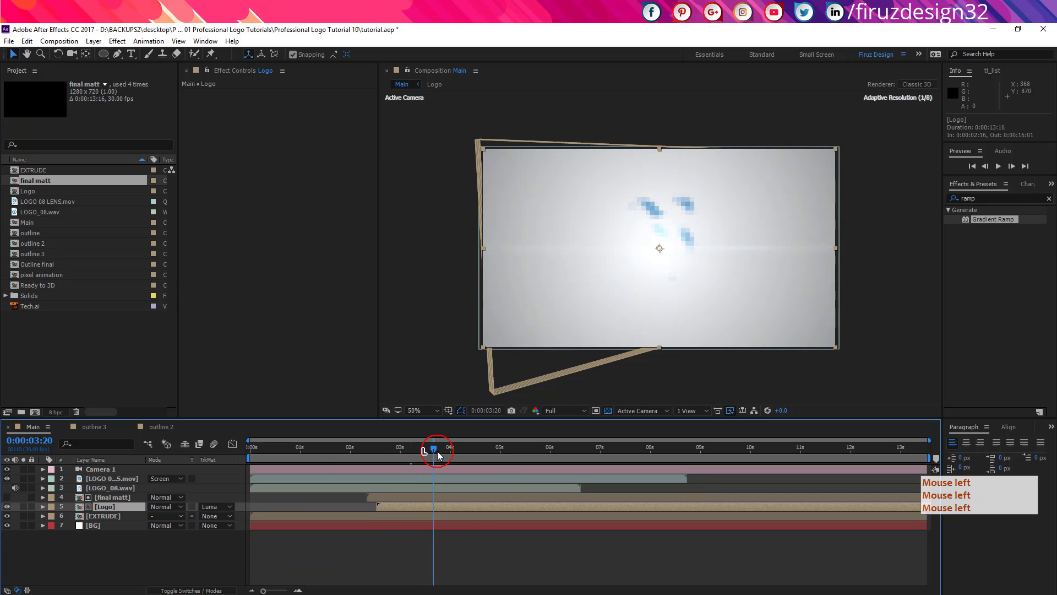
# Turn on the 3D switch for the Logo and final matt layers and preview the reveal up to 0:00:05:16.
pyautogui.click(188, 590)
pyautogui.click(209, 507)
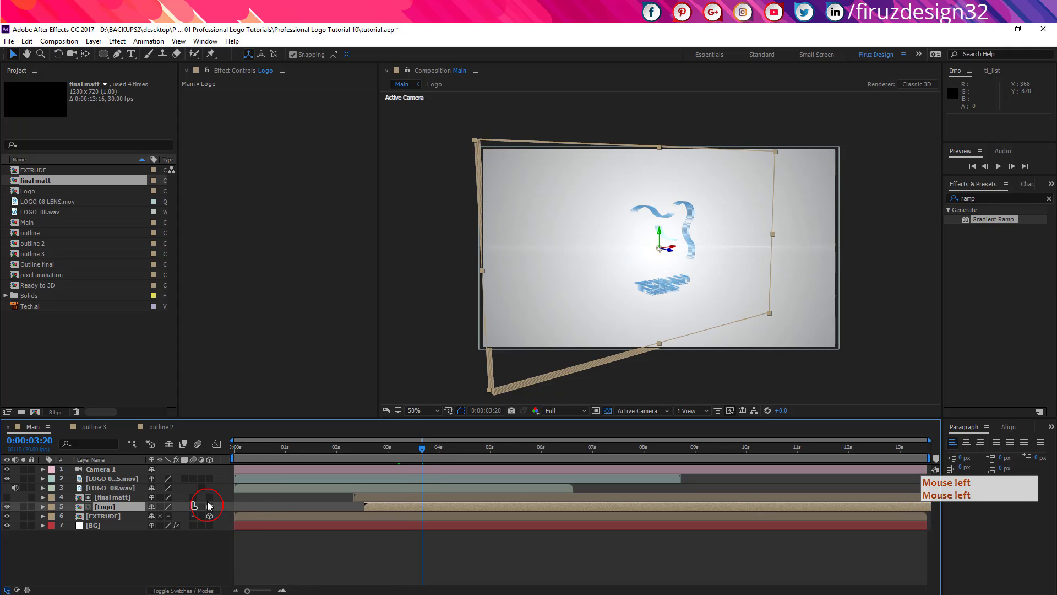
pyautogui.click(210, 498)
pyautogui.moveTo(446, 455); pyautogui.dragTo(521, 458)
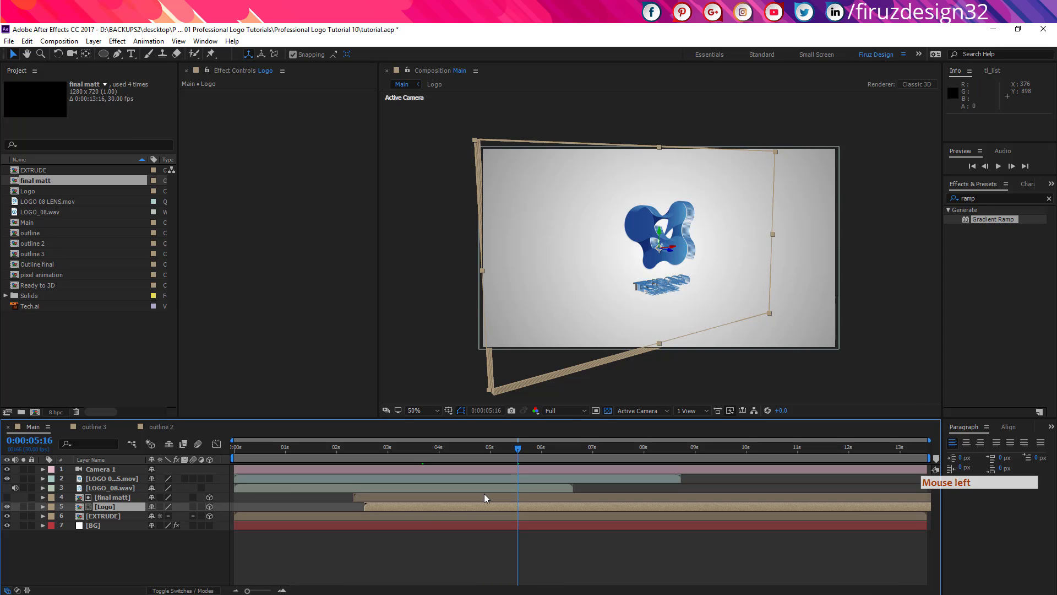
# Return to the start of Main and hide the LOGO 08 LENS.mov layer, with Camera 1 selected for camera work.
pyautogui.moveTo(520, 451); pyautogui.dragTo(226, 467)
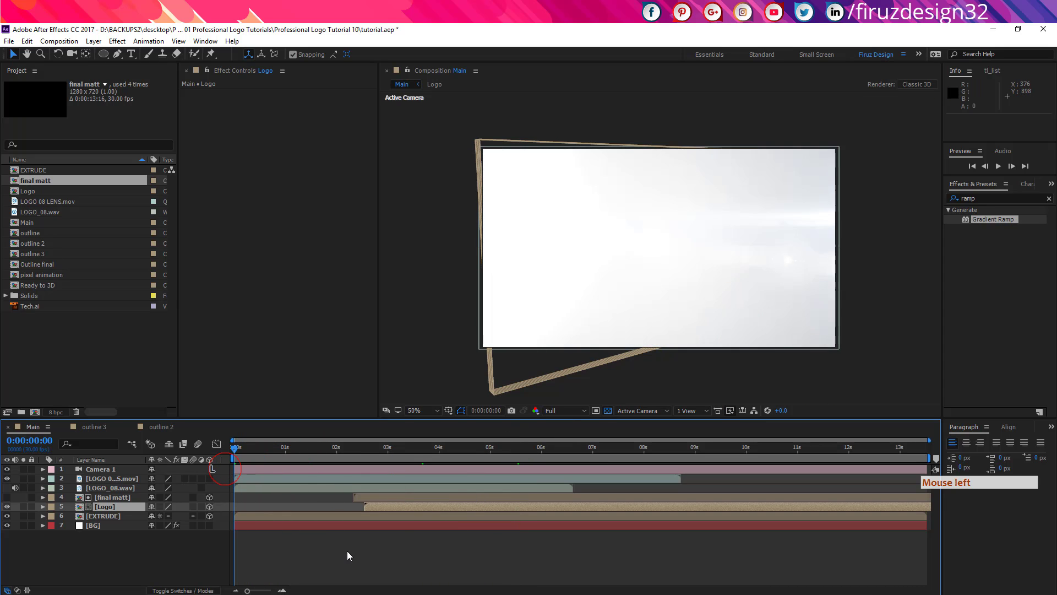
pyautogui.click(283, 469)
pyautogui.press('u')
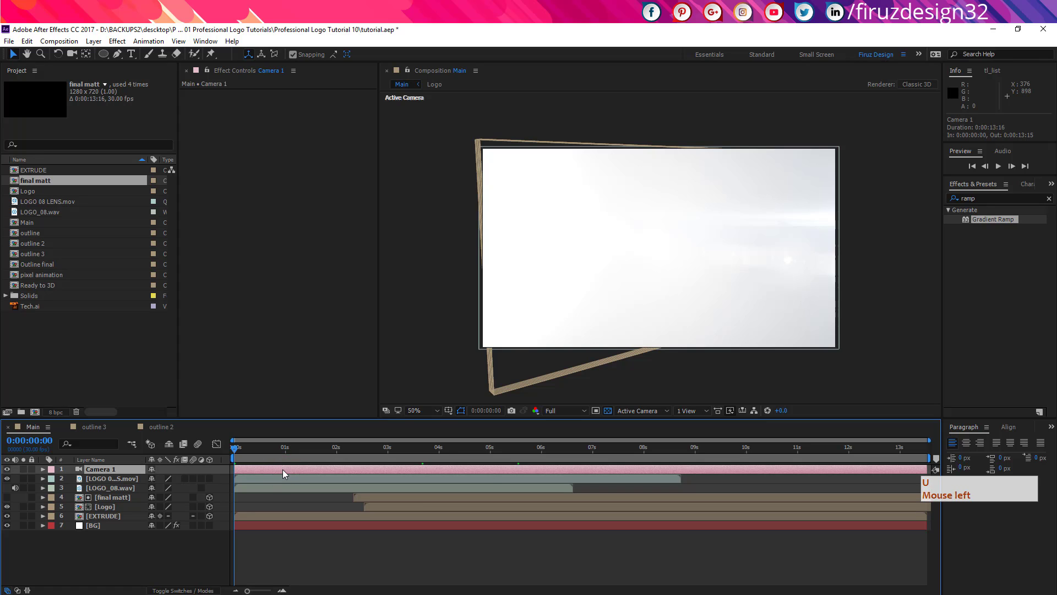
pyautogui.press('c')
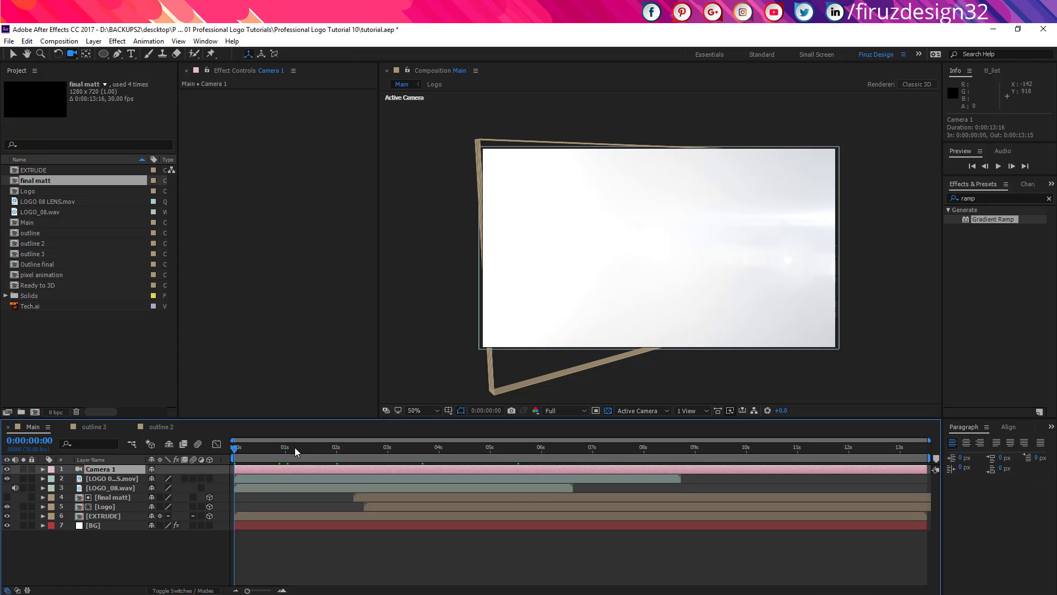
pyautogui.click(6, 478)
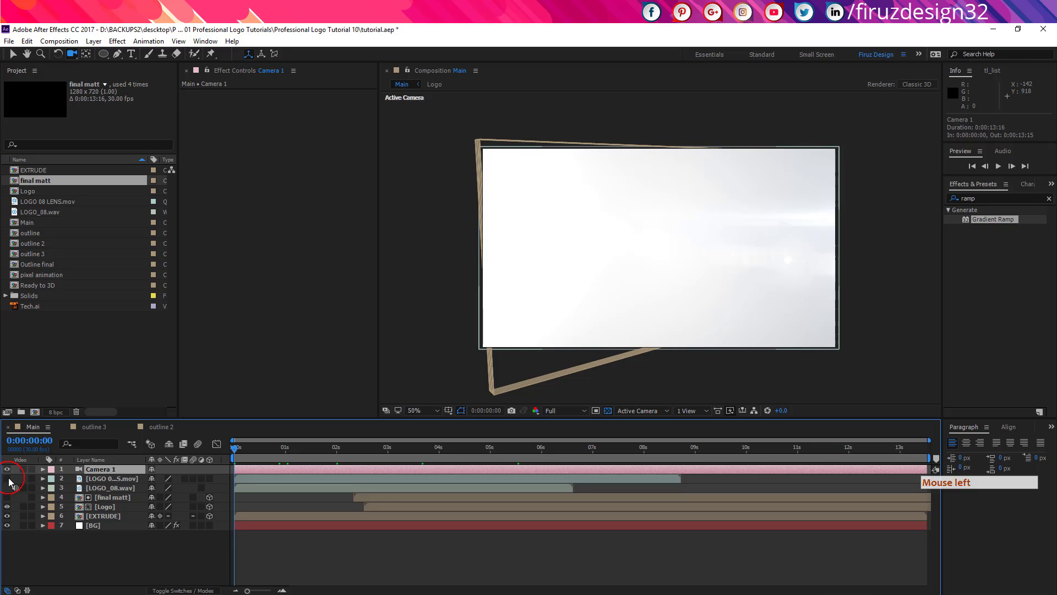
# At 0:00:02:05, start keyframing Camera 1's Position, Orientation and X, Y and Z Rotation.
pyautogui.click(288, 460)
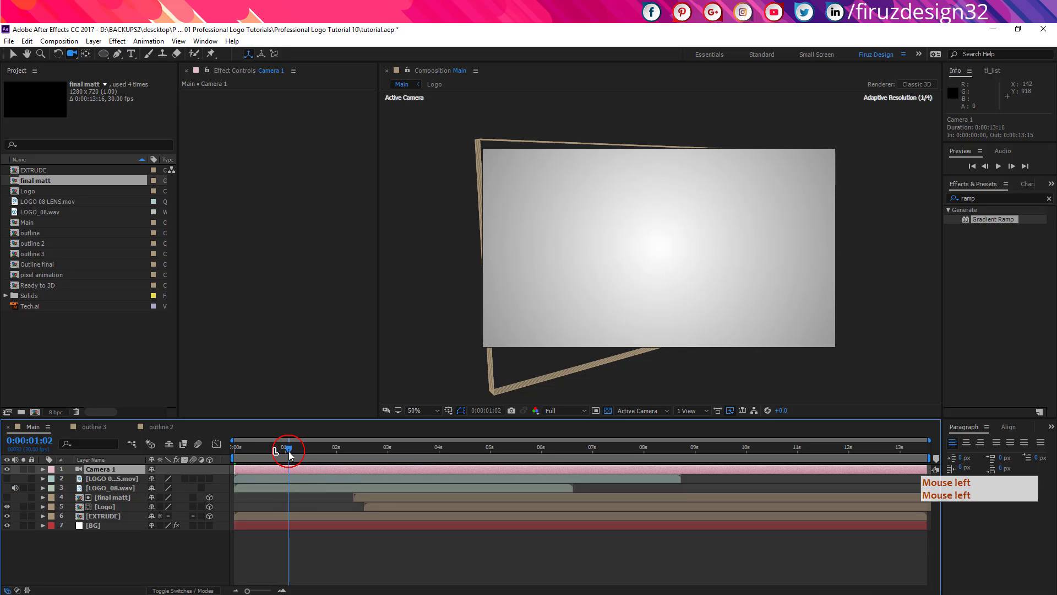
pyautogui.moveTo(350, 457)
pyautogui.mouseDown()
pyautogui.moveTo(335, 451)
pyautogui.moveTo(360, 451)
pyautogui.moveTo(335, 450)
pyautogui.moveTo(347, 453)
pyautogui.mouseUp()
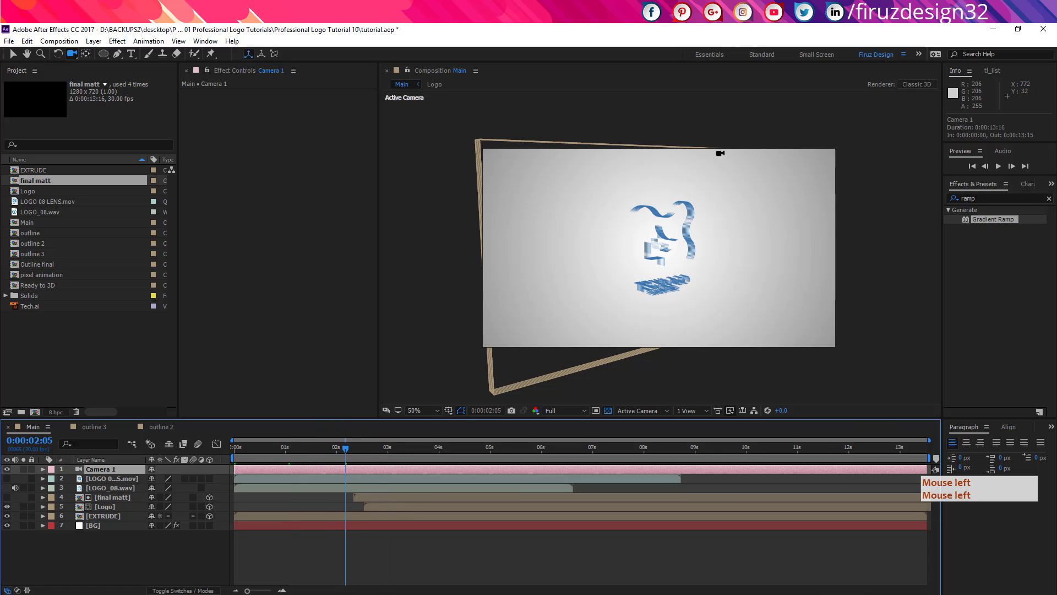
pyautogui.click(432, 468)
pyautogui.press('p')
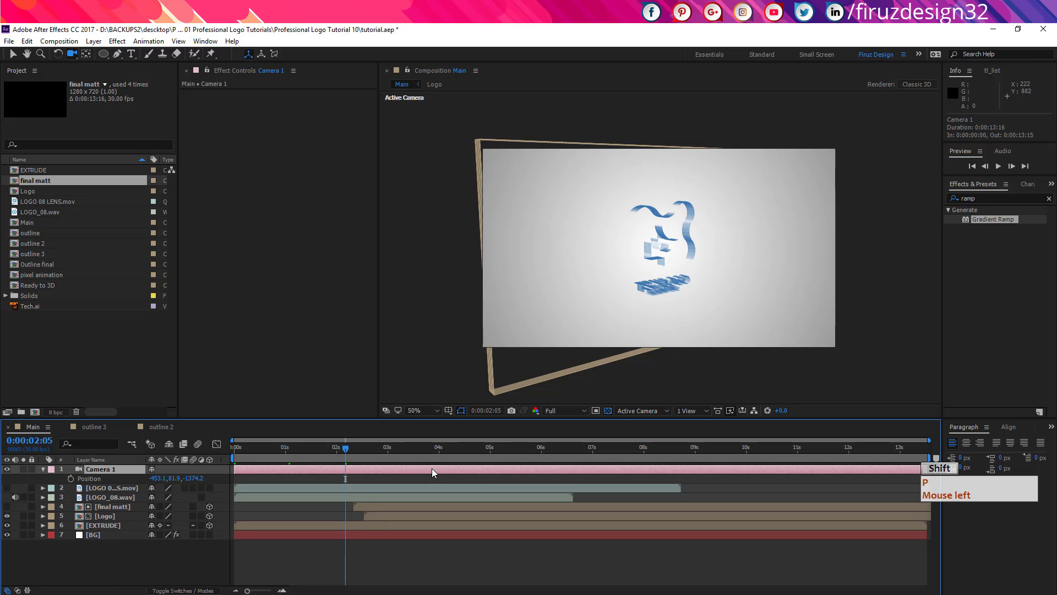
pyautogui.hotkey('shift', 'r')
pyautogui.moveTo(68, 480); pyautogui.dragTo(74, 521)
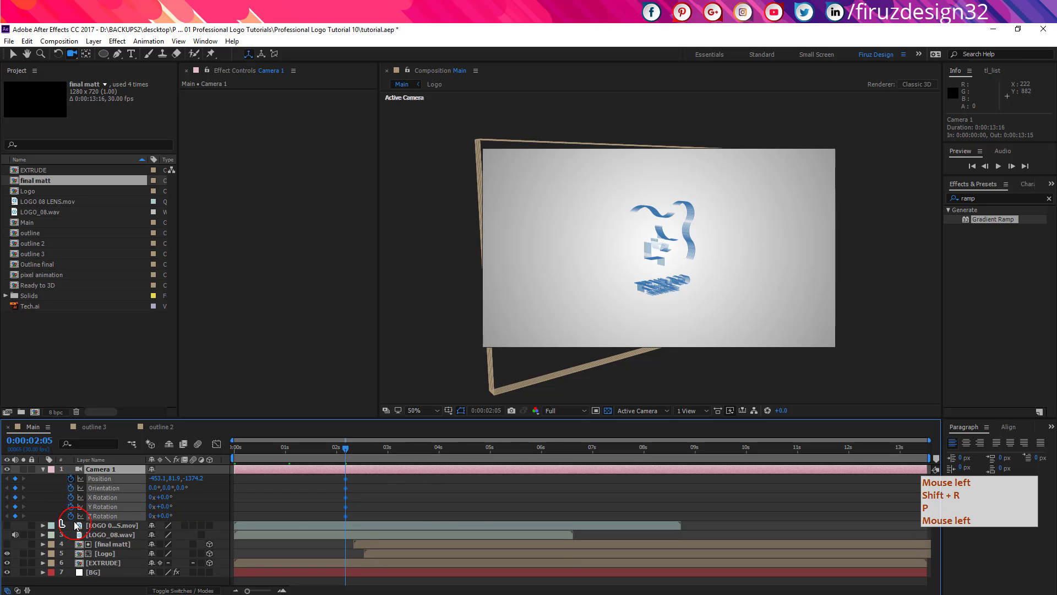
pyautogui.click(71, 516)
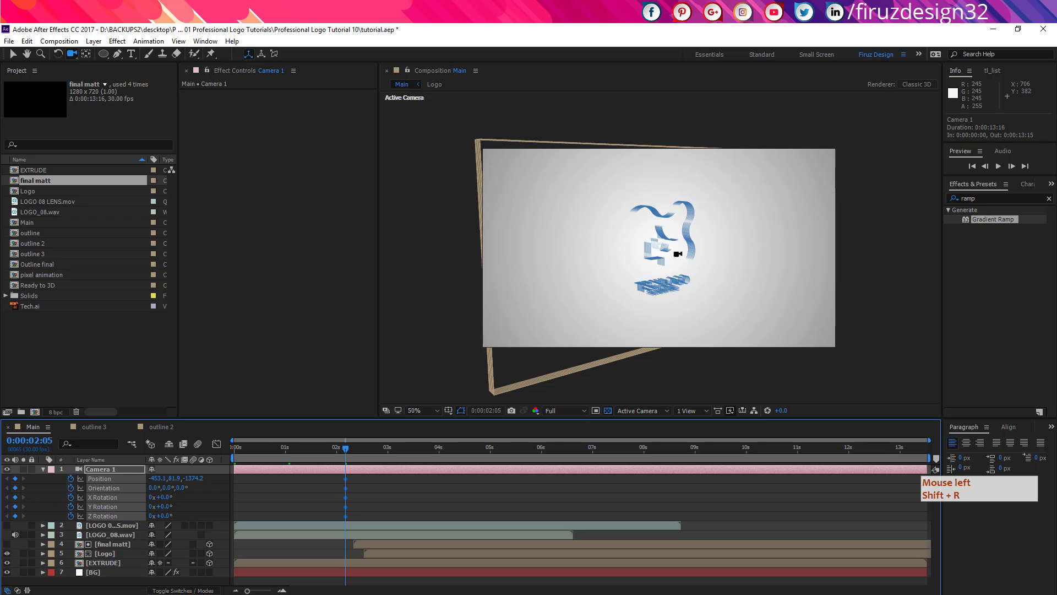
# Orbit, pan and dolly Camera 1 closer to the outline at 0:00:02:05, to a position of about -321, 196, -839.
pyautogui.moveTo(669, 253)
pyautogui.mouseDown()
pyautogui.moveTo(667, 314)
pyautogui.moveTo(668, 253)
pyautogui.mouseUp()
pyautogui.press('c')
pyautogui.press('c')
pyautogui.press('c')
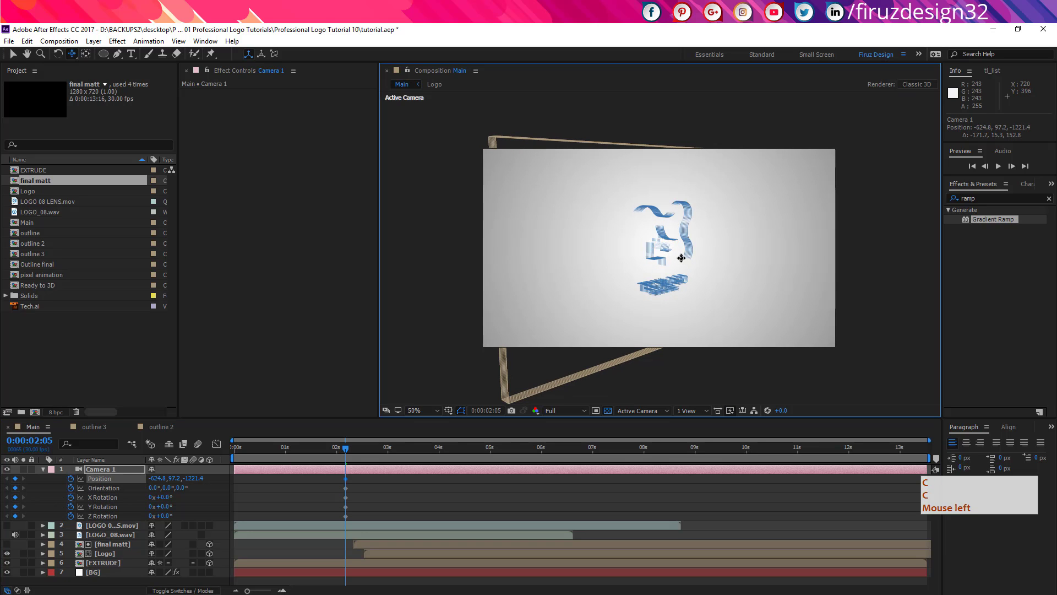
pyautogui.click(682, 254)
pyautogui.moveTo(681, 249); pyautogui.dragTo(723, 267)
pyautogui.press('c')
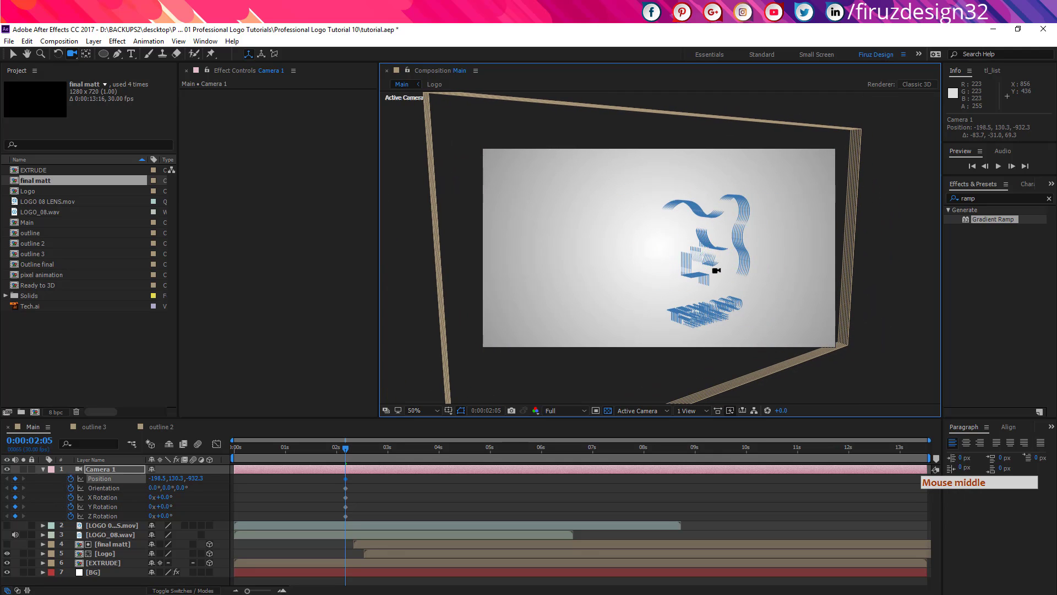
pyautogui.press('c')
pyautogui.press('c')
pyautogui.press('c')
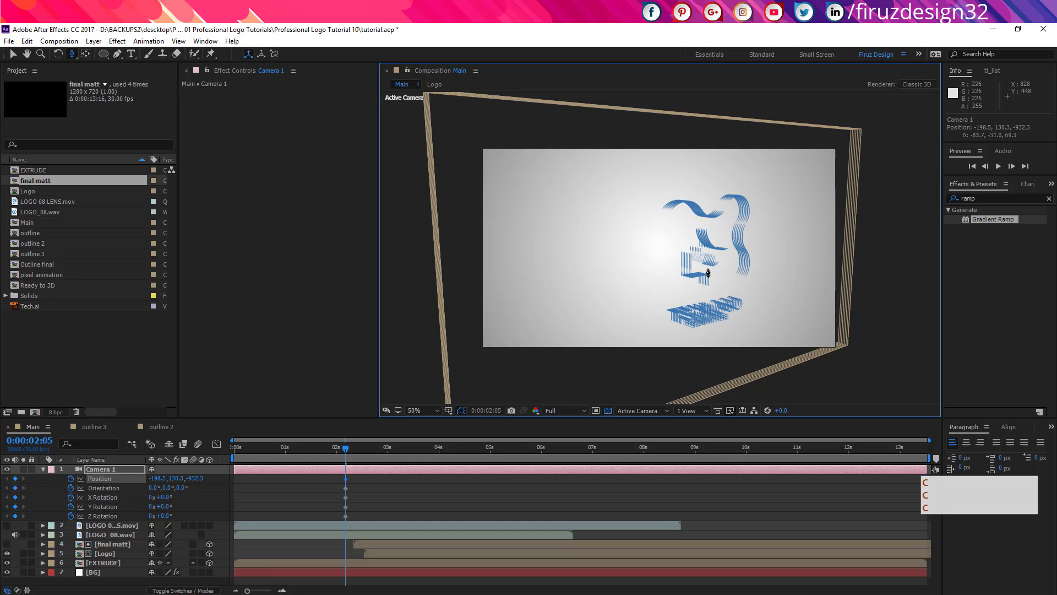
pyautogui.moveTo(707, 273); pyautogui.dragTo(716, 269)
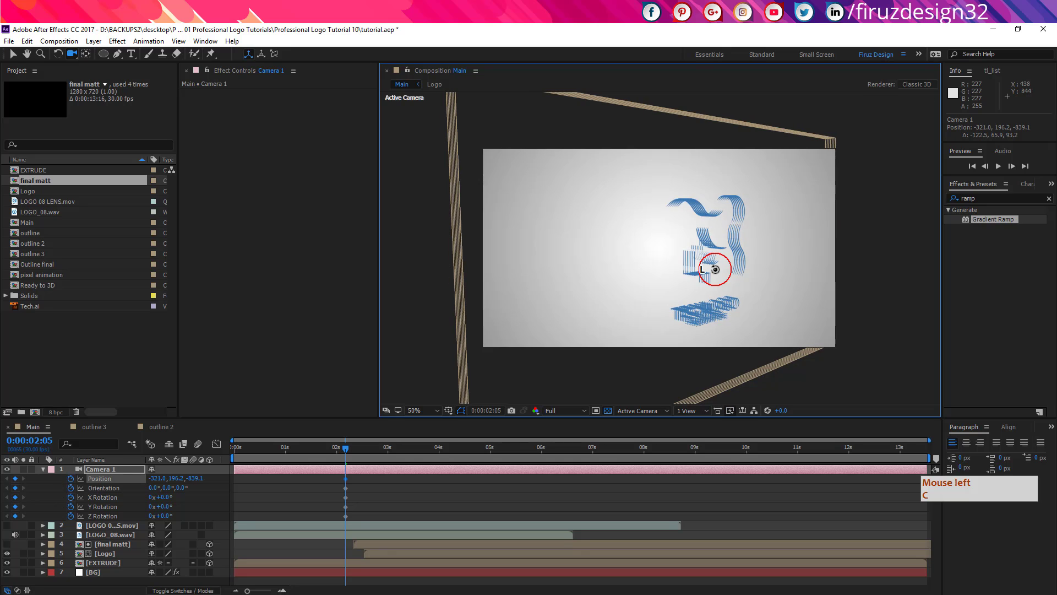
# At 0:00:02:28, orbit Camera 1 to about 185, 285, -1144 and add keyframes for Orientation and all three rotations.
pyautogui.moveTo(368, 448); pyautogui.dragTo(385, 449)
pyautogui.moveTo(729, 289); pyautogui.dragTo(698, 284)
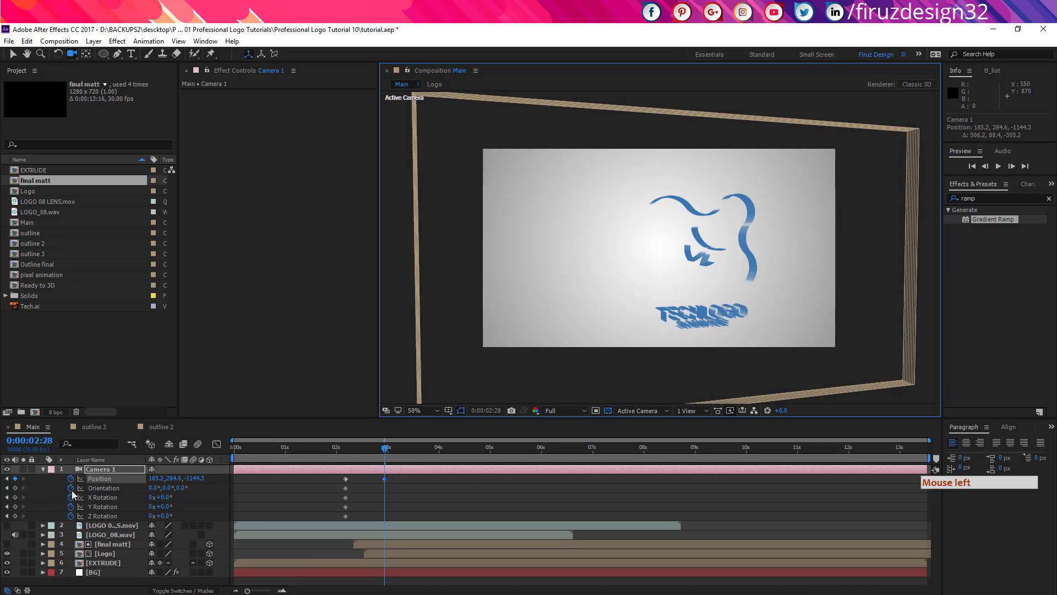
pyautogui.click(15, 488)
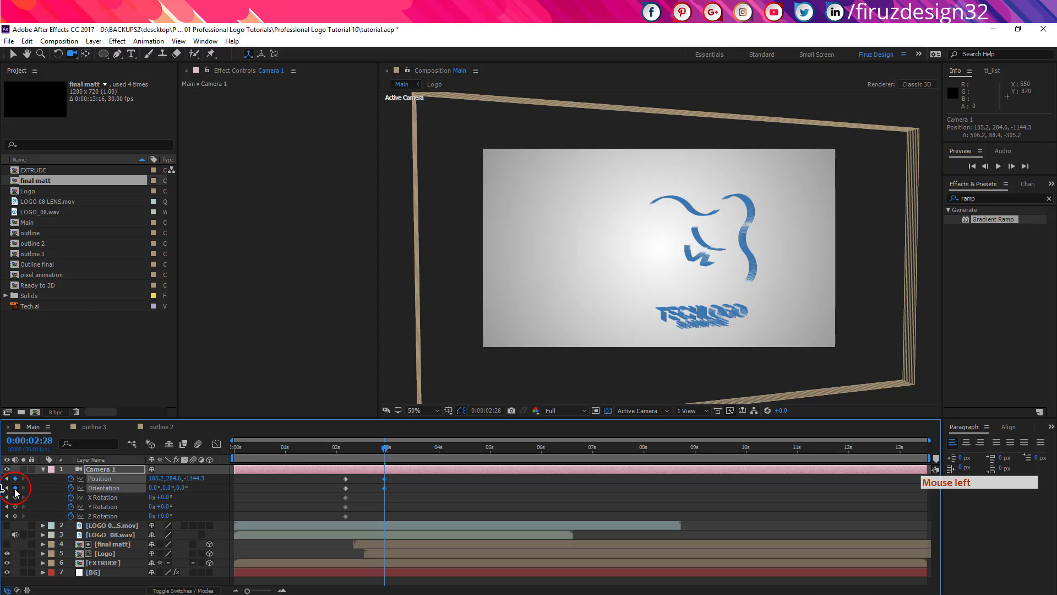
pyautogui.click(15, 497)
pyautogui.click(15, 506)
pyautogui.click(14, 516)
# Shift all of Camera 1's keyframes earlier so the first set starts at 0:00:00:00.
pyautogui.moveTo(332, 446); pyautogui.dragTo(234, 446)
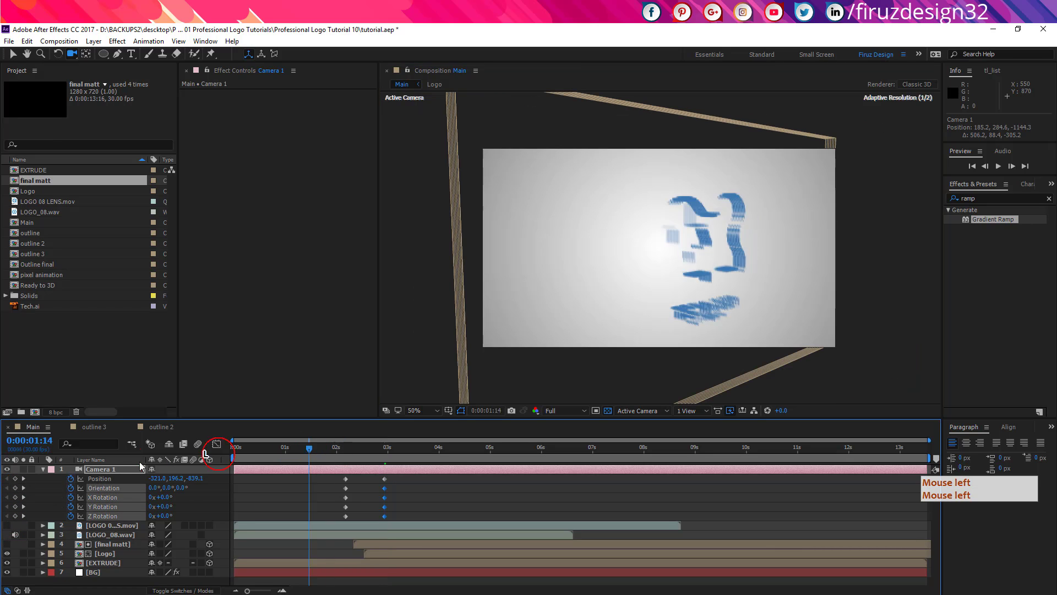
pyautogui.click(124, 463)
pyautogui.moveTo(323, 477); pyautogui.dragTo(408, 531)
pyautogui.moveTo(335, 483); pyautogui.dragTo(224, 480)
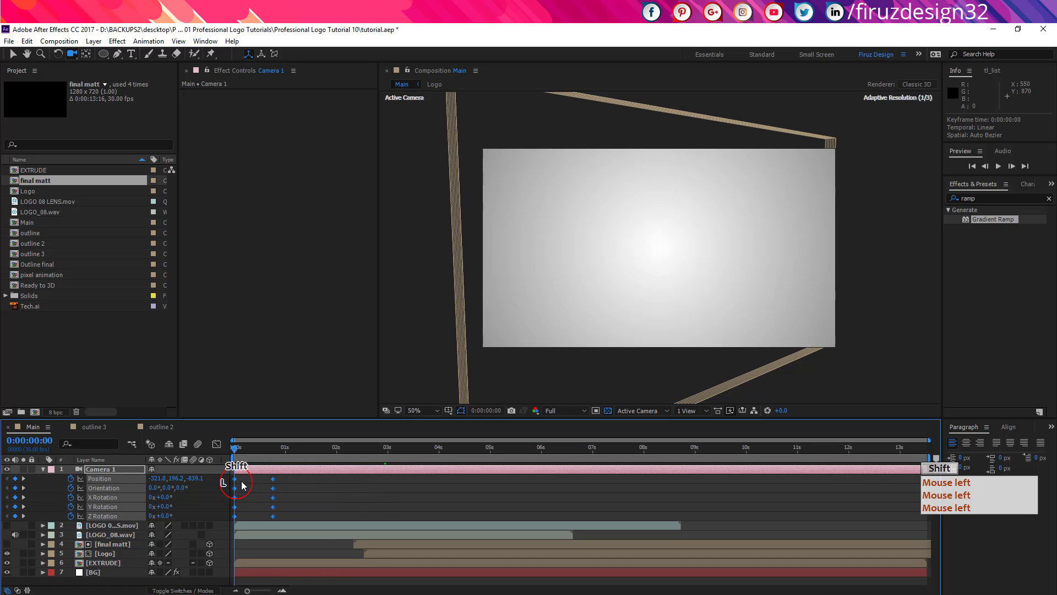
# Add Position, Orientation and X, Y and Z Rotation keyframes to Camera 1 at 0:00:00:24, one frame after the second set.
pyautogui.click(275, 451)
pyautogui.click(274, 449)
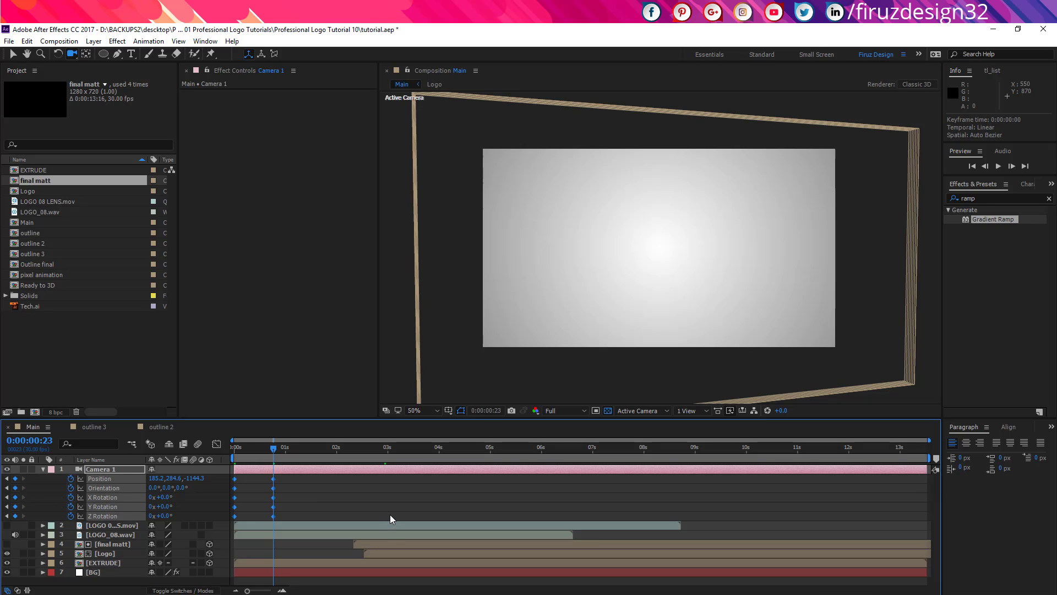
pyautogui.press('pagedown')
pyautogui.click(14, 487)
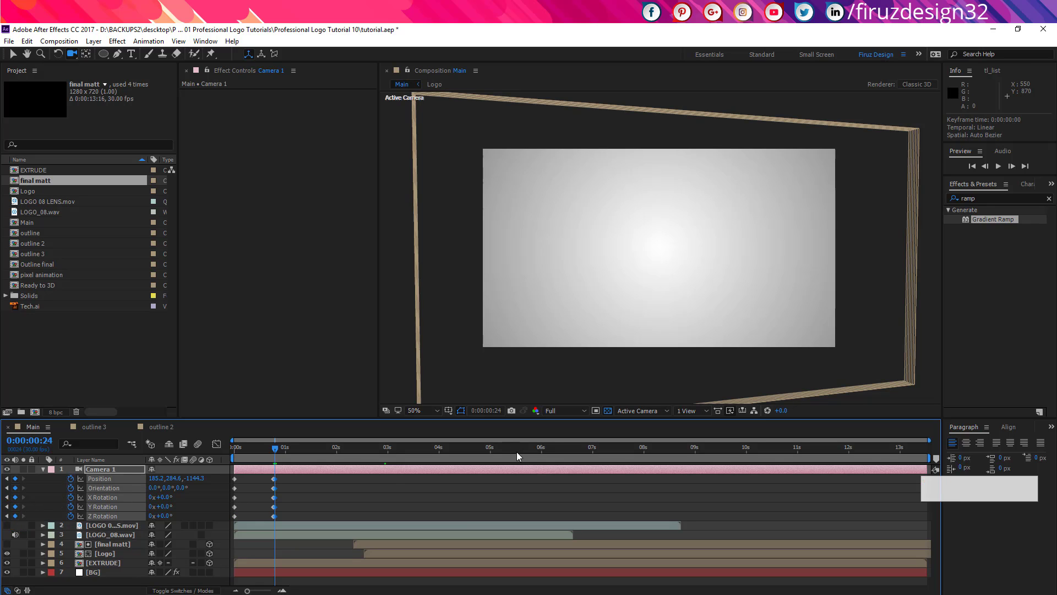
# At 0:00:00:24, orbit Camera 1 around to the side of the logo, to a position of about 1792, 274, -216.
pyautogui.click(388, 448)
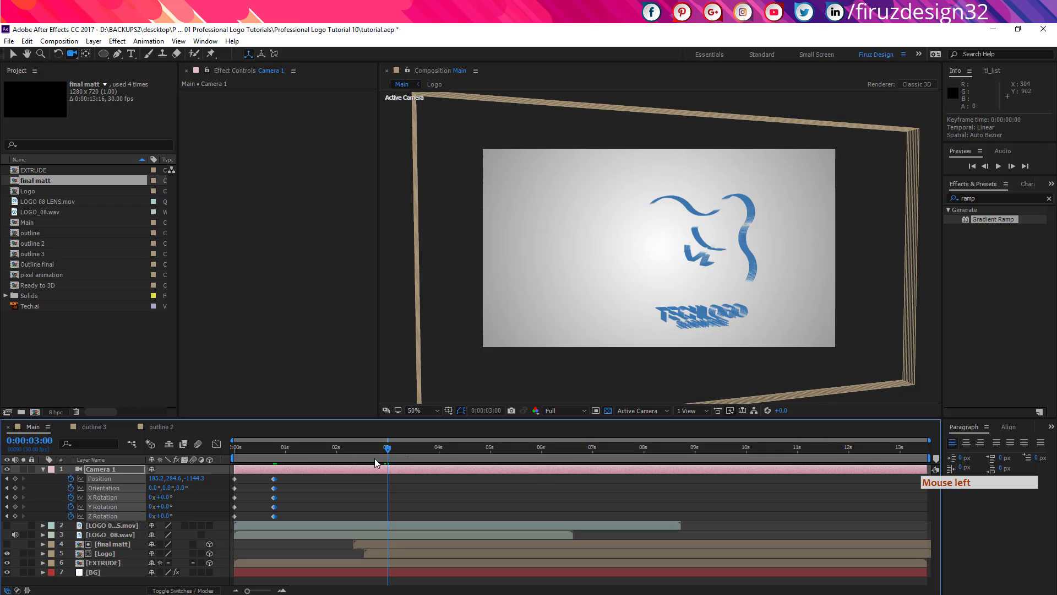
pyautogui.moveTo(302, 450); pyautogui.dragTo(275, 458)
pyautogui.keyDown('shift'); pyautogui.click(274, 452); pyautogui.keyUp('shift')
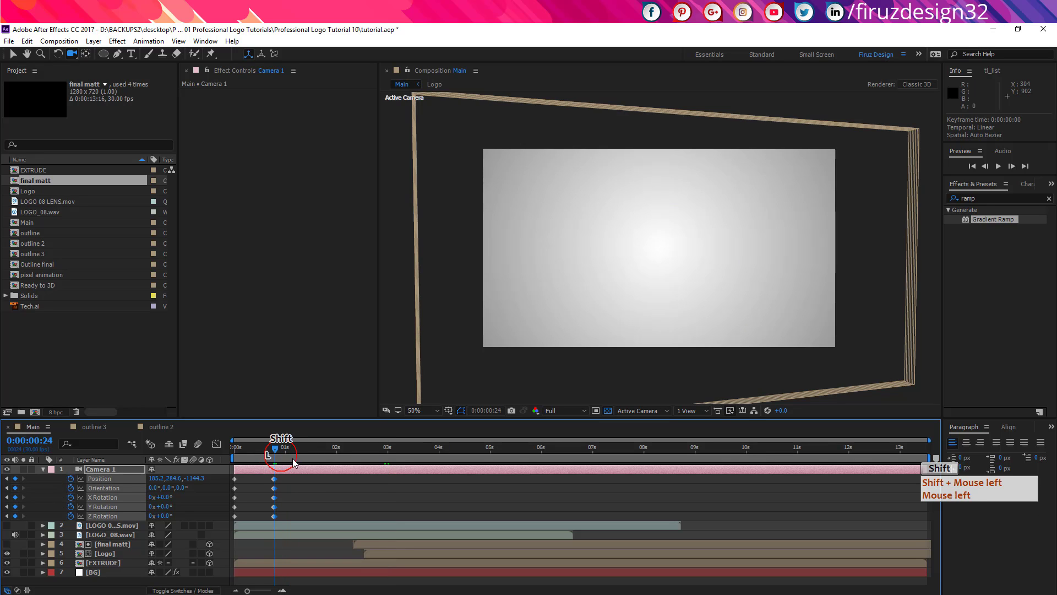
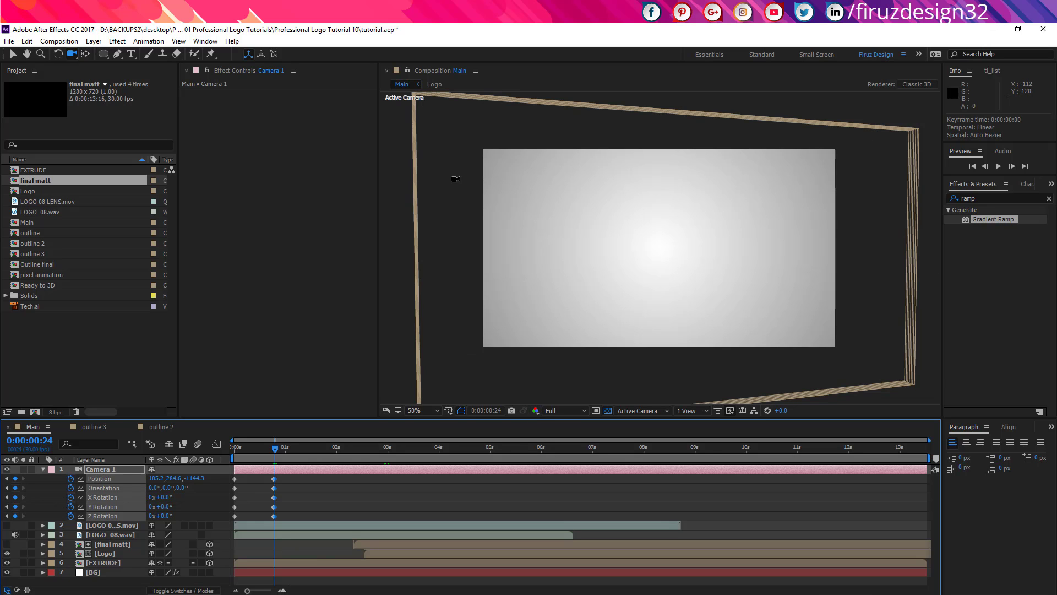
pyautogui.moveTo(847, 281); pyautogui.dragTo(742, 282)
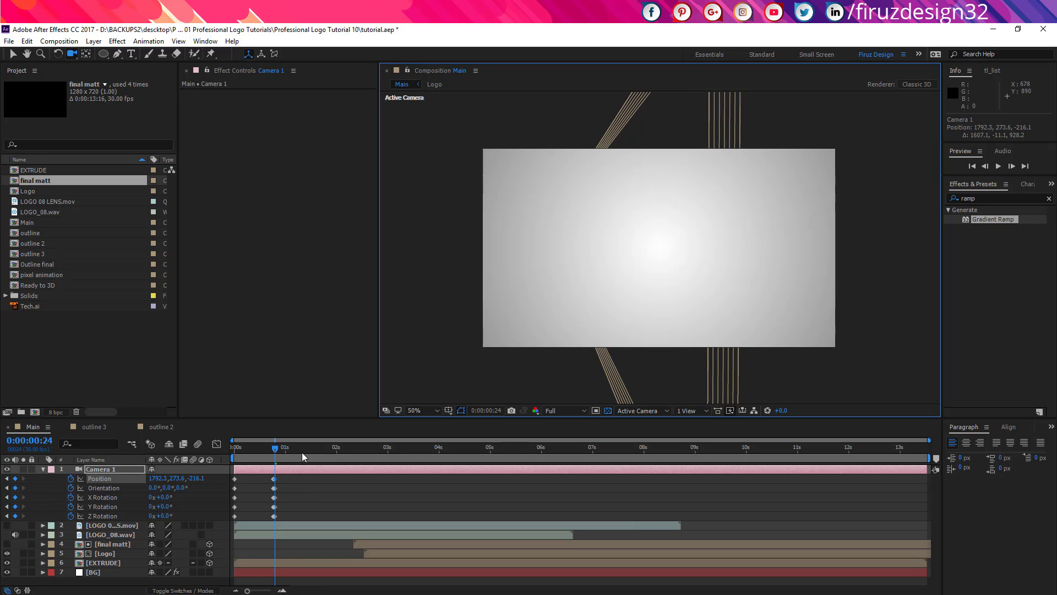
# At 0:00:01:19, move Camera 1 to about 905, 337, -817 and add keyframes for Orientation and all three rotations.
pyautogui.click(318, 448)
pyautogui.click(318, 448)
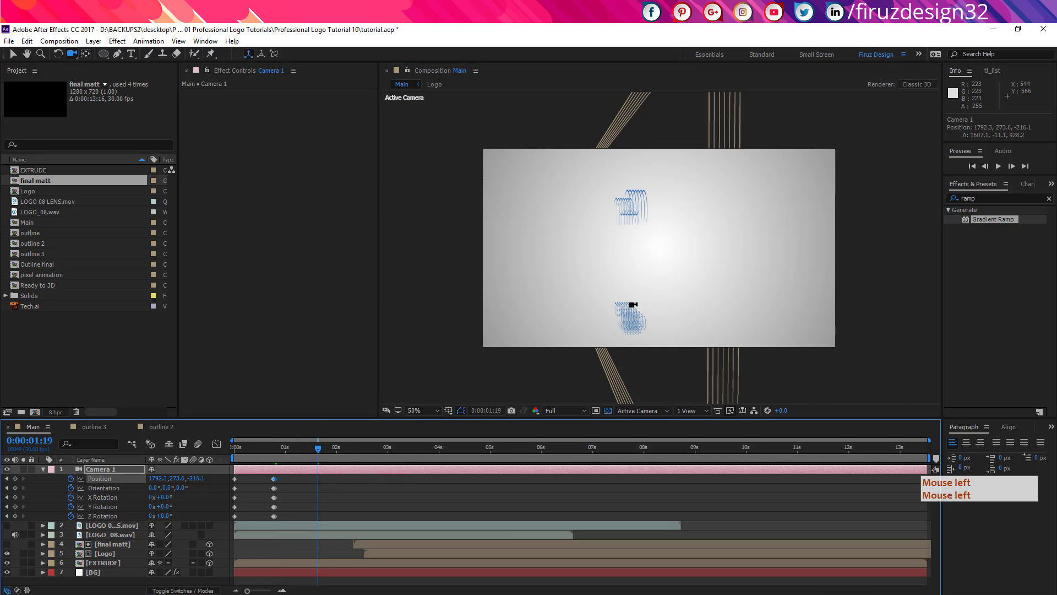
pyautogui.moveTo(633, 294); pyautogui.dragTo(693, 233)
pyautogui.press('c')
pyautogui.press('c')
pyautogui.press('c')
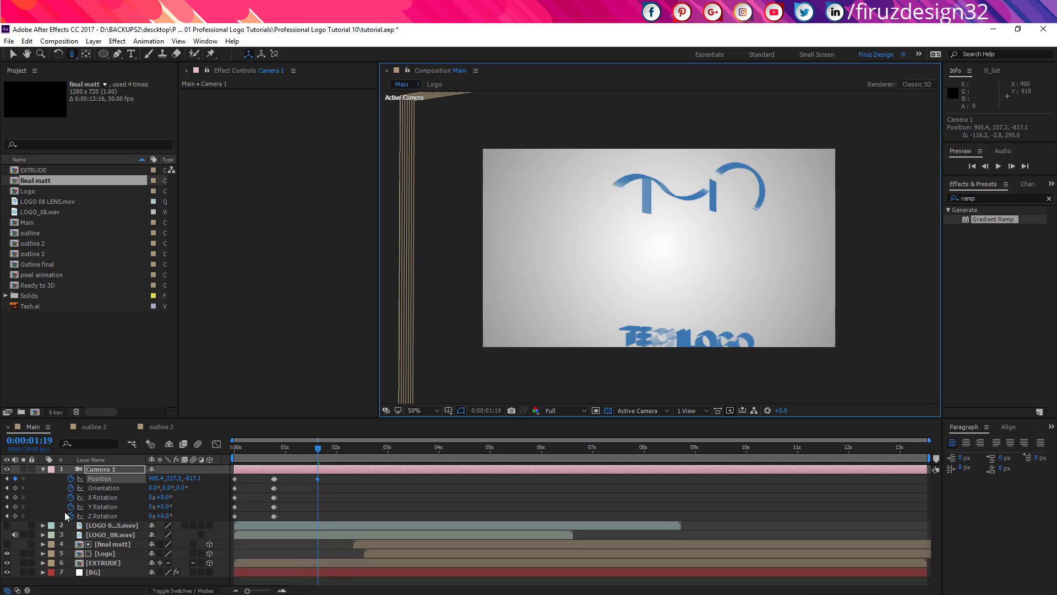
pyautogui.click(15, 488)
pyautogui.click(15, 497)
pyautogui.click(15, 507)
pyautogui.click(15, 516)
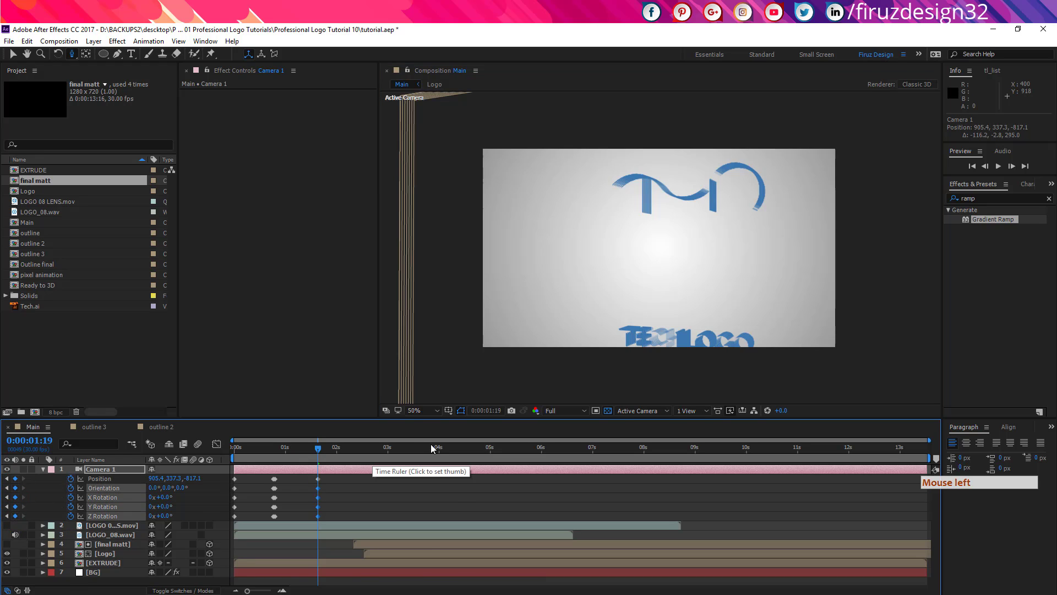
# At 0:00:01:20, orbit and dolly Camera 1 to a new angle at about 628, 937, -528.
pyautogui.press('pagedown')
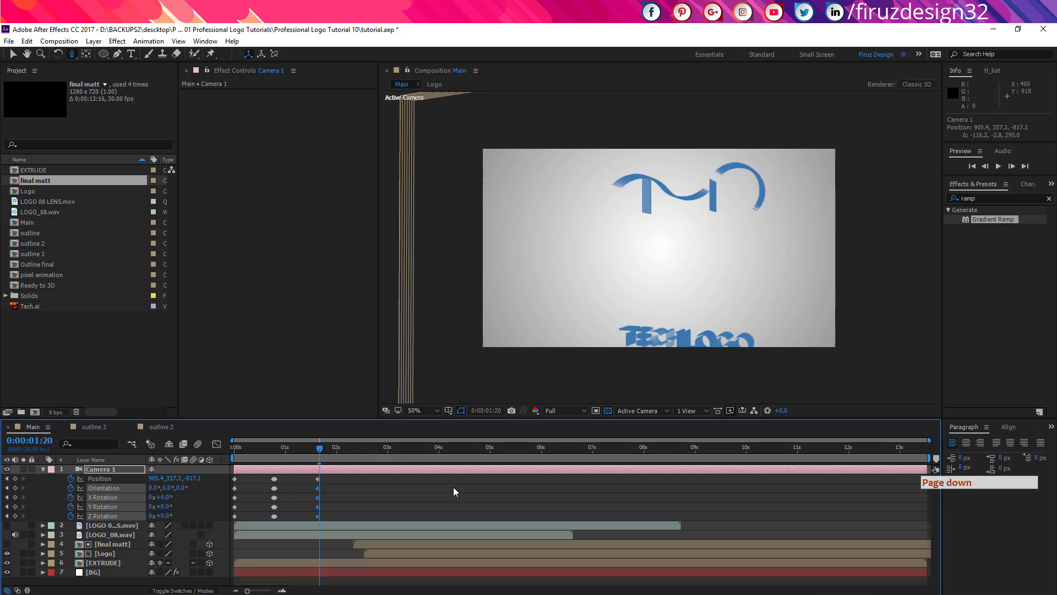
pyautogui.doubleClick(454, 487)
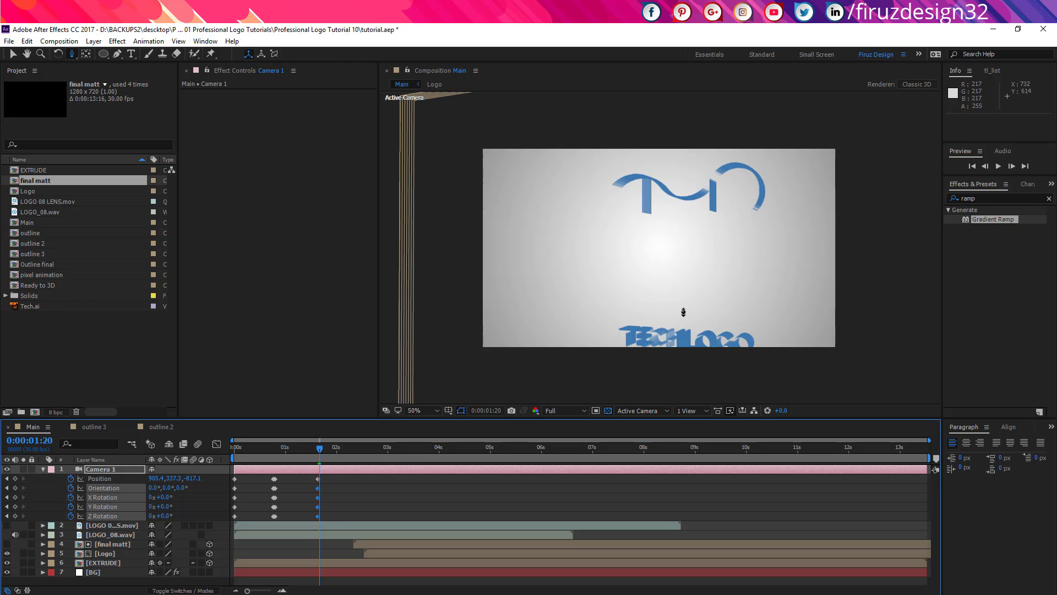
pyautogui.moveTo(685, 319); pyautogui.dragTo(666, 269)
pyautogui.press('c')
pyautogui.press('c')
pyautogui.press('c')
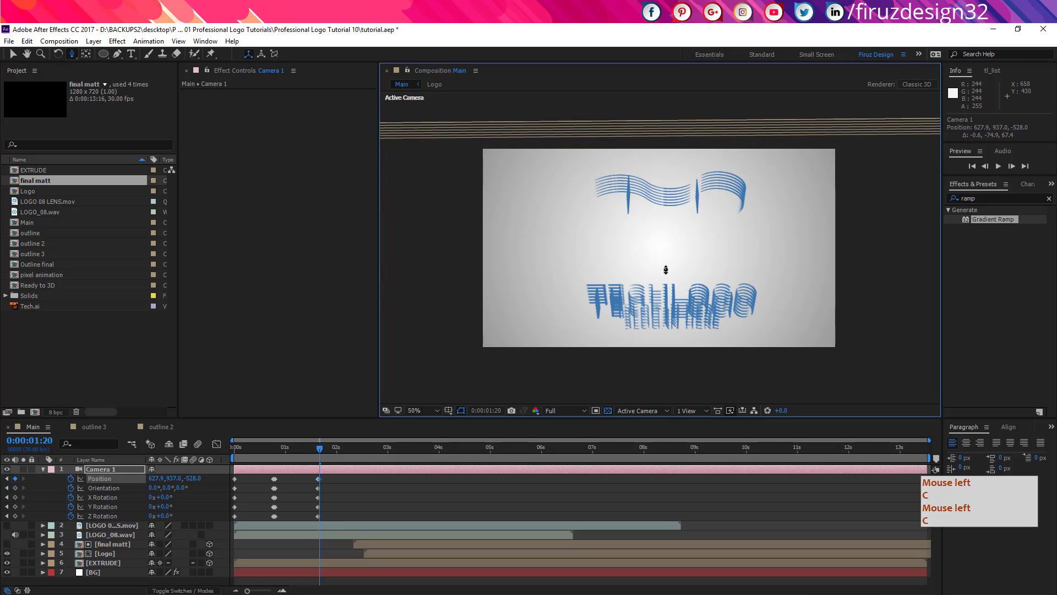
# Add Orientation and X, Y and Z Rotation keyframes to Camera 1 at 0:00:01:20.
pyautogui.click(15, 487)
pyautogui.click(15, 497)
pyautogui.click(15, 507)
pyautogui.click(15, 516)
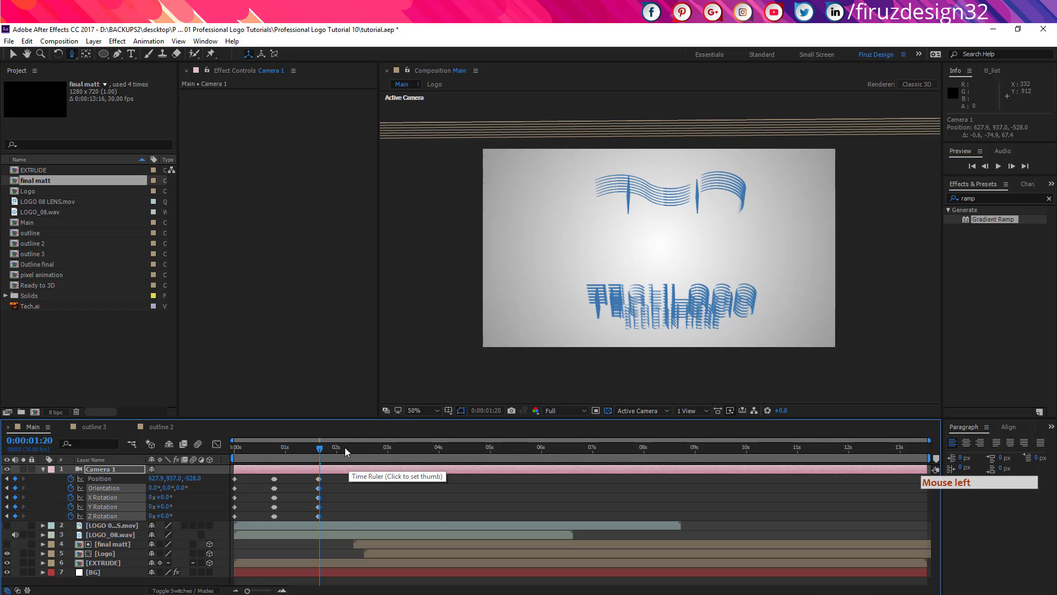
# At 0:00:02:18, orbit Camera 1 to a position of about 799, 937, -500 and add keyframes for Orientation and all three rotations.
pyautogui.click(368, 447)
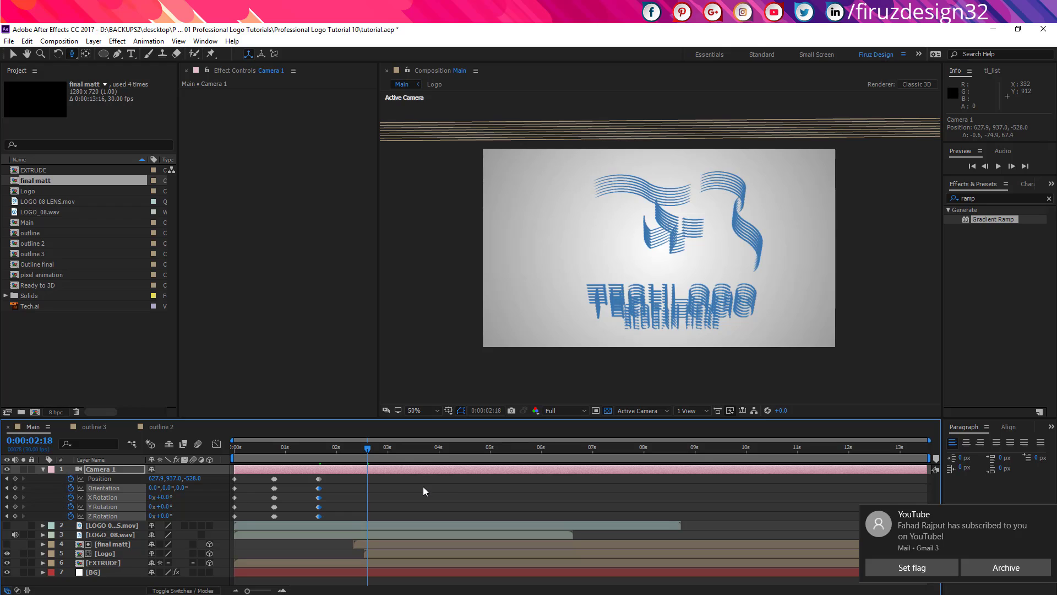
pyautogui.click(444, 485)
pyautogui.press('j')
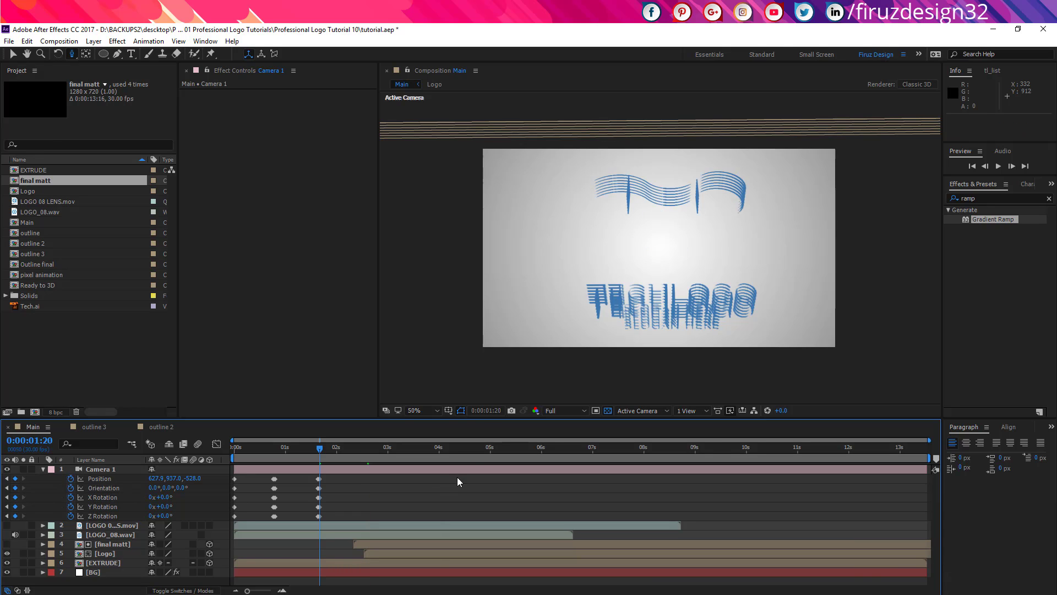
pyautogui.click(580, 306)
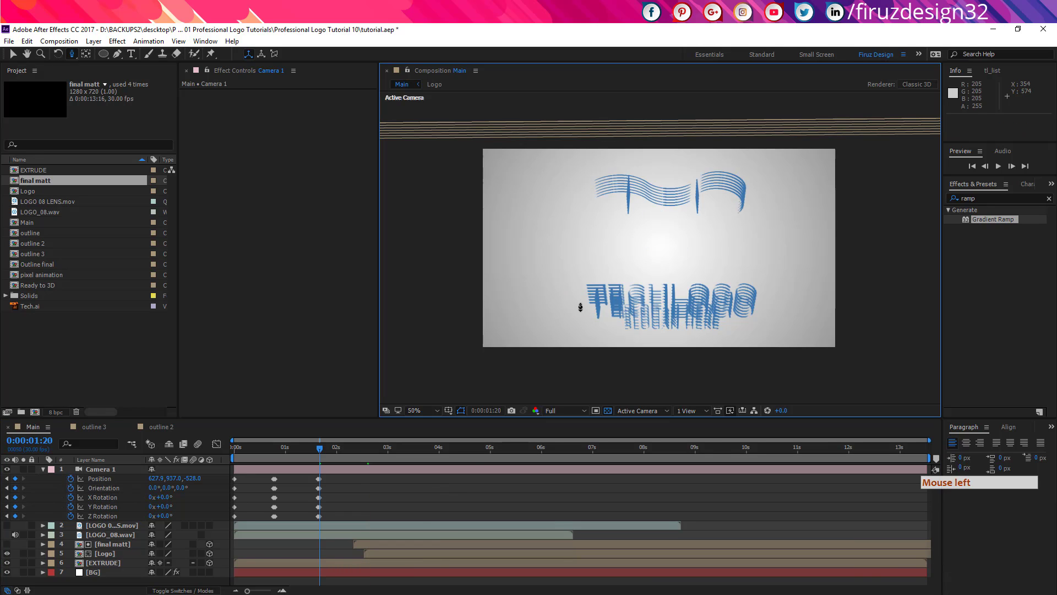
pyautogui.press('c')
pyautogui.moveTo(580, 306); pyautogui.dragTo(589, 303)
pyautogui.moveTo(357, 456); pyautogui.dragTo(367, 456)
pyautogui.moveTo(698, 316); pyautogui.dragTo(672, 314)
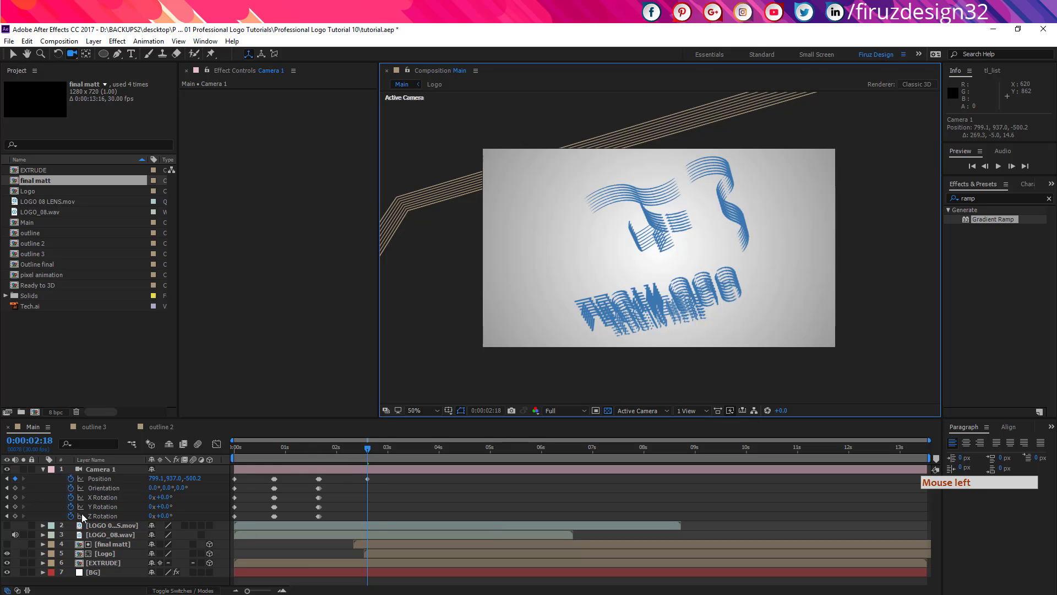
pyautogui.moveTo(81, 513); pyautogui.dragTo(82, 485)
pyautogui.click(15, 487)
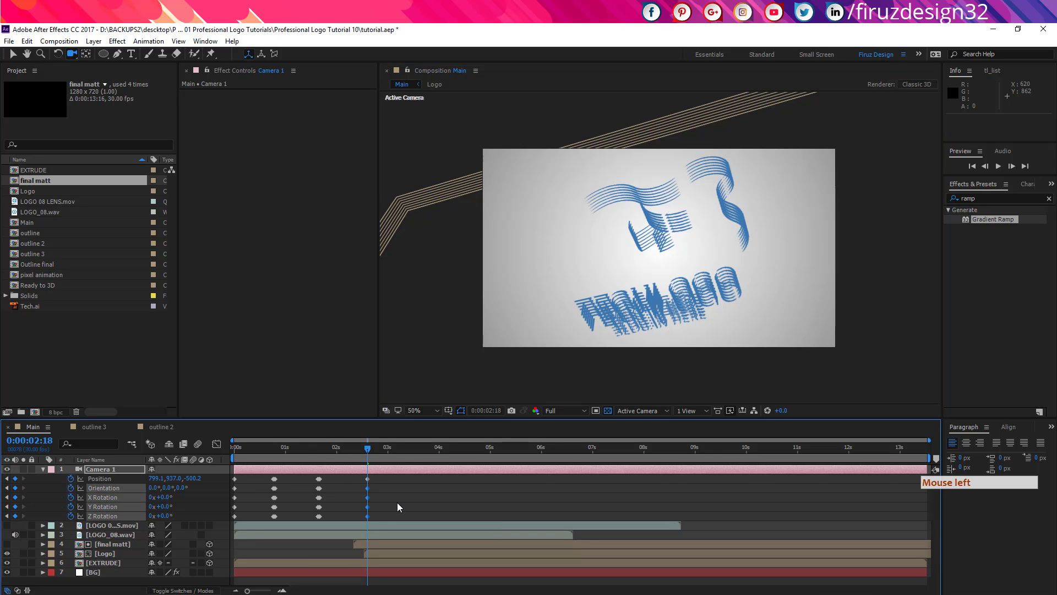
# At 0:00:02:19, reset Camera 1's Position, Orientation and X, Y and Z Rotation to their defaults.
pyautogui.press('pagedown')
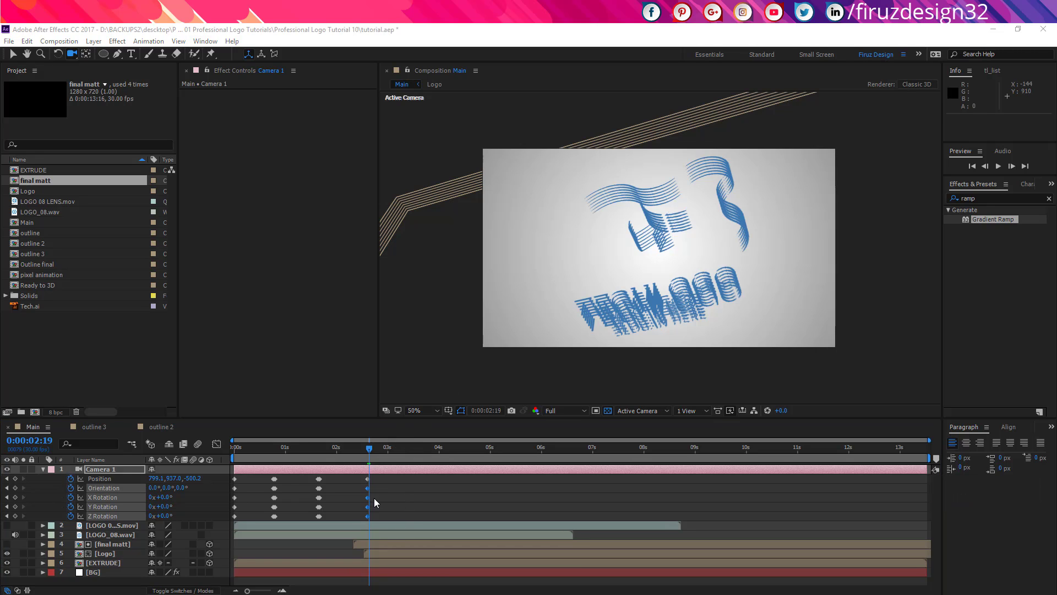
pyautogui.click(118, 477)
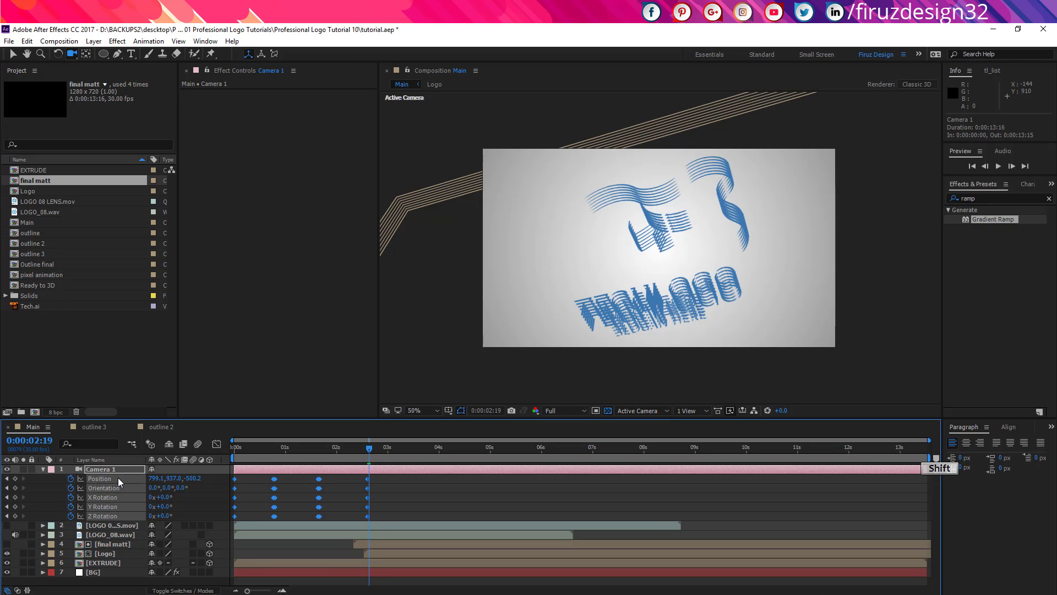
pyautogui.rightClick(119, 488)
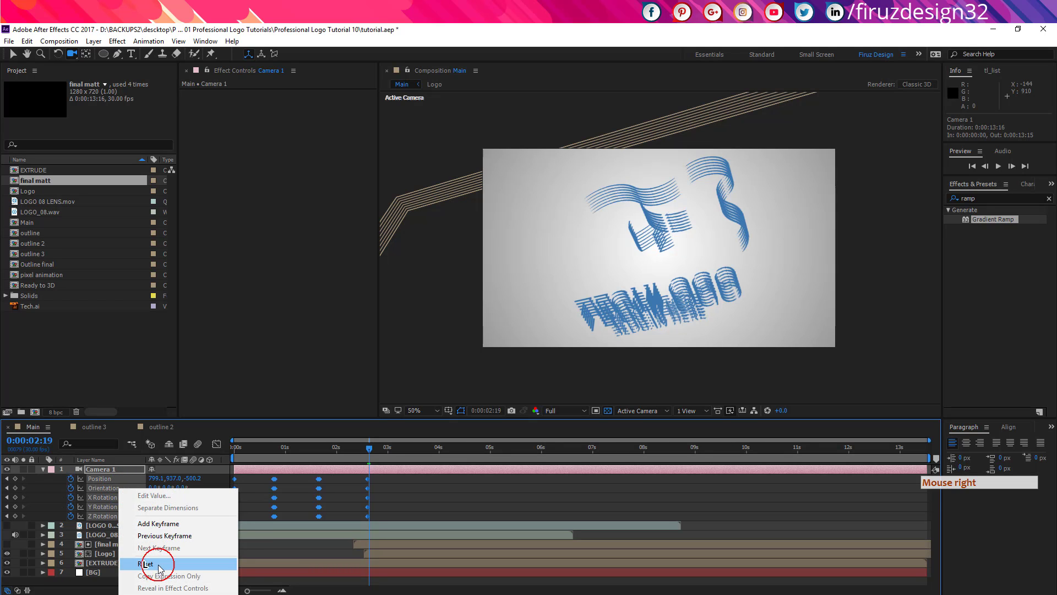
pyautogui.click(146, 566)
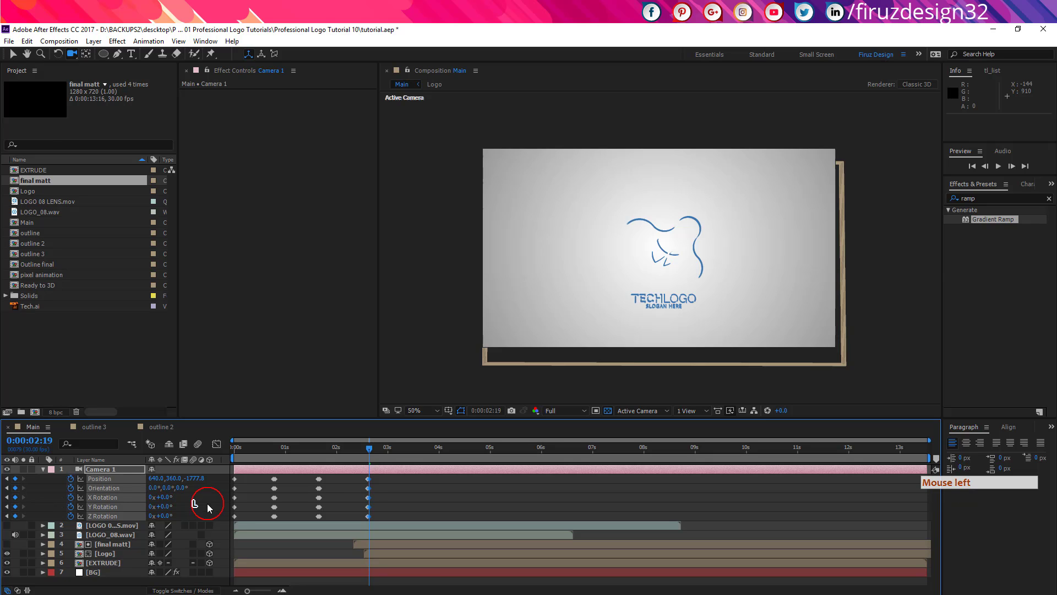
# Set Camera 1's Z orientation to 32° and its Z position to about -1140.8, and move the current time to 0:00:04:11.
pyautogui.click(166, 490)
pyautogui.moveTo(169, 490); pyautogui.dragTo(196, 491)
pyautogui.hotkey('ctrl', 'z')
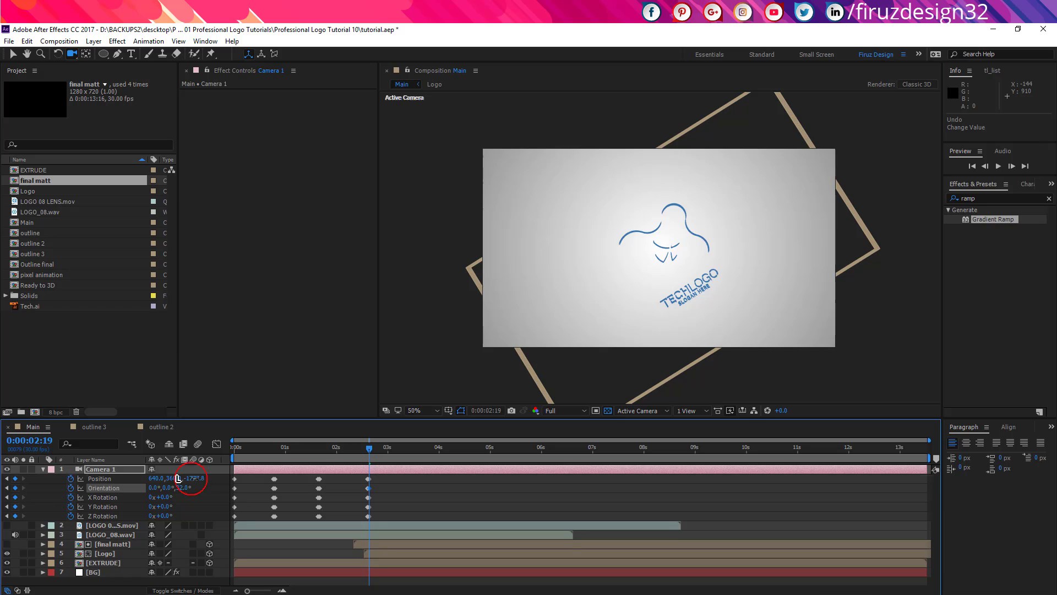
pyautogui.moveTo(191, 483); pyautogui.dragTo(527, 467)
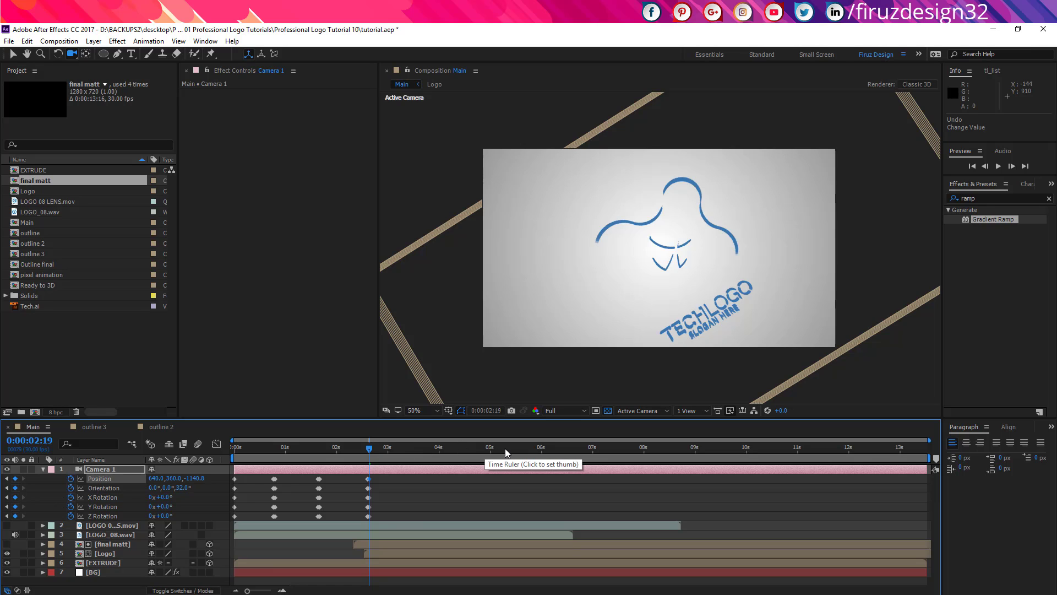
pyautogui.click(457, 454)
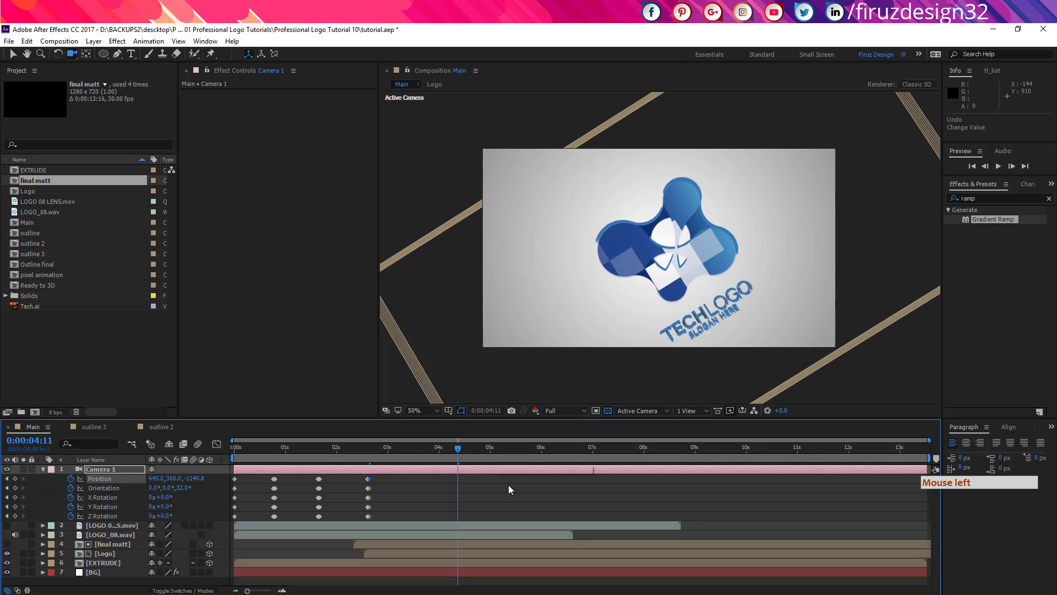
pyautogui.moveTo(170, 478); pyautogui.dragTo(115, 484)
pyautogui.hotkey('ctrl', 'z')
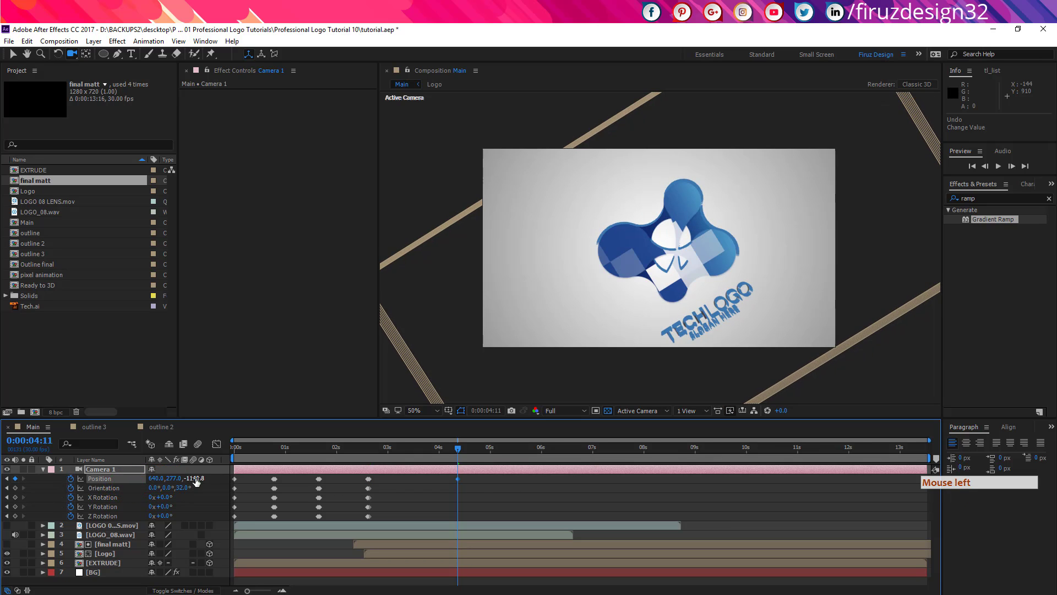
pyautogui.moveTo(193, 483)
pyautogui.mouseDown()
pyautogui.moveTo(116, 490)
pyautogui.moveTo(193, 483)
pyautogui.mouseUp()
pyautogui.click(193, 483)
pyautogui.write('0')
pyautogui.press('Return')
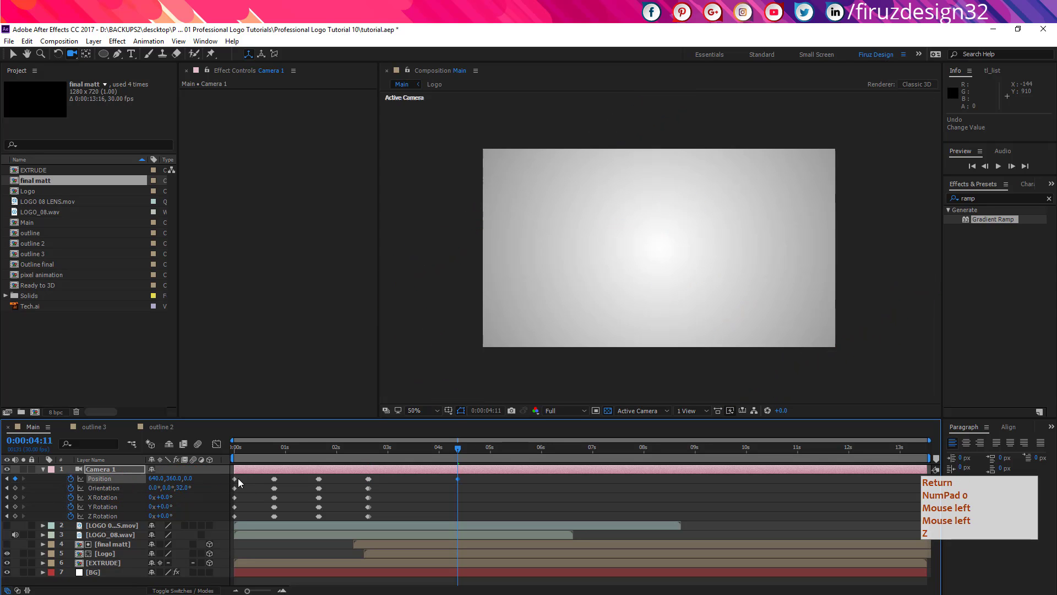
pyautogui.press('super')
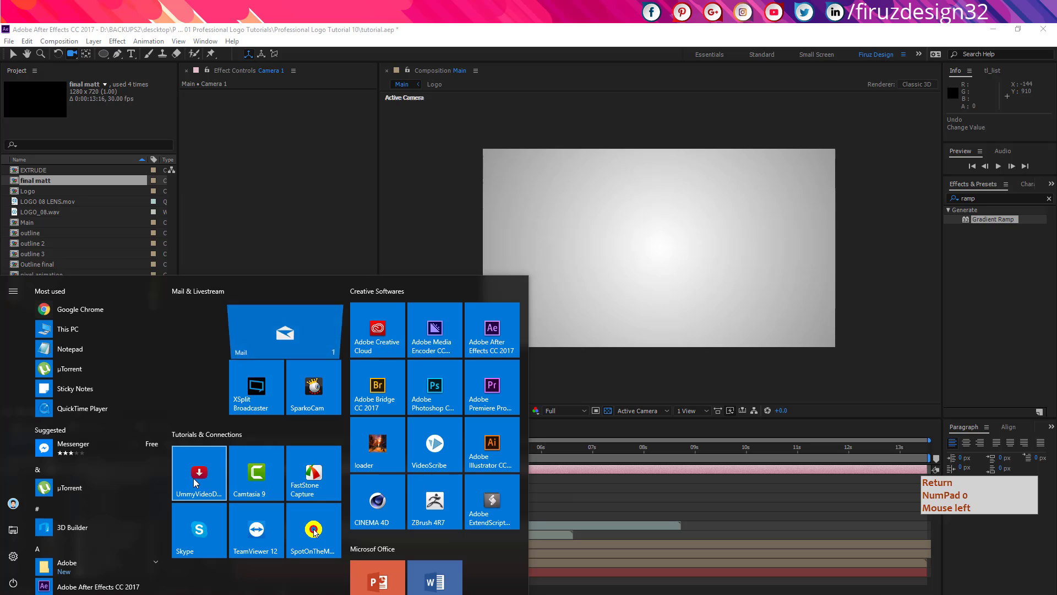
pyautogui.press('super')
pyautogui.hotkey('ctrl', 'z')
# At 0:00:04:11, set Camera 1's Z position to about -1632.8 and its Z orientation to 0°.
pyautogui.moveTo(196, 483); pyautogui.dragTo(7, 477)
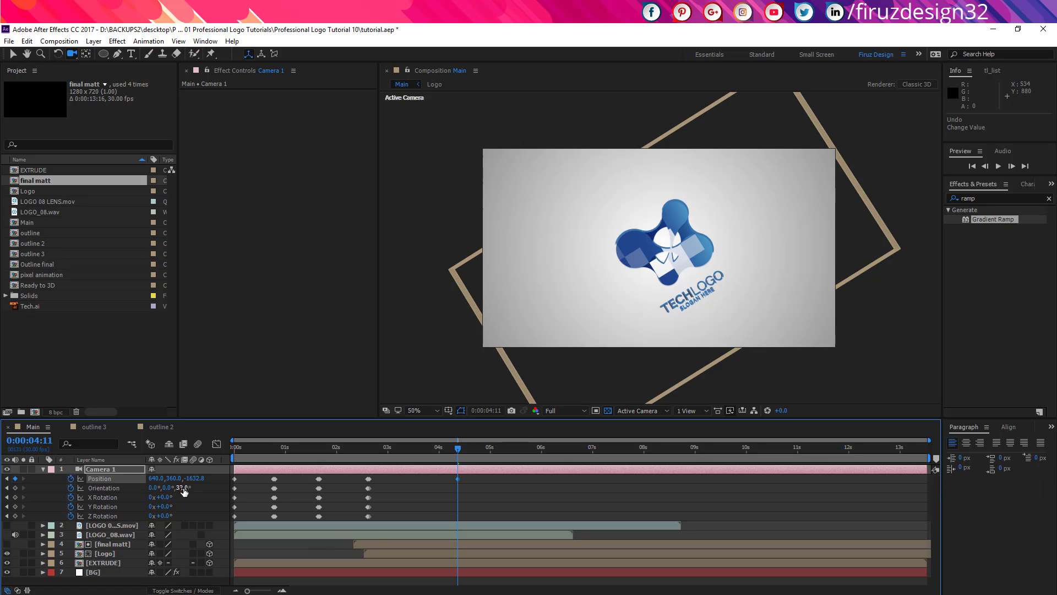
pyautogui.click(182, 488)
pyautogui.write('0')
pyautogui.press('Return')
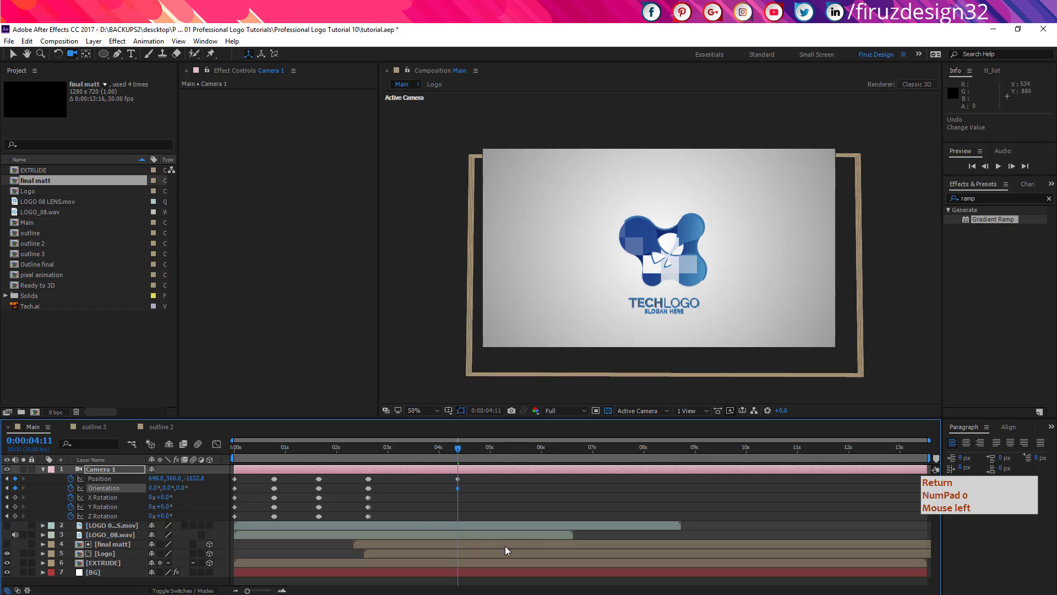
# Examine how the extruded outline and the final logo overlap between about 0:00:03:25 and 0:00:05:21, viewing the composition at 100%.
pyautogui.moveTo(449, 456)
pyautogui.mouseDown()
pyautogui.moveTo(366, 455)
pyautogui.moveTo(468, 454)
pyautogui.mouseUp()
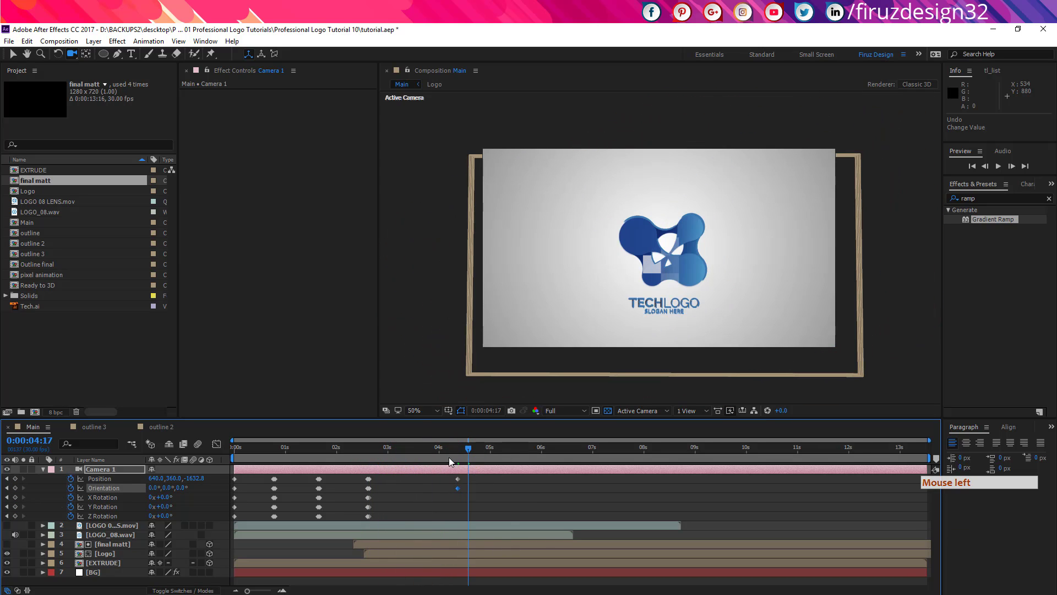
pyautogui.click(462, 451)
pyautogui.click(364, 544)
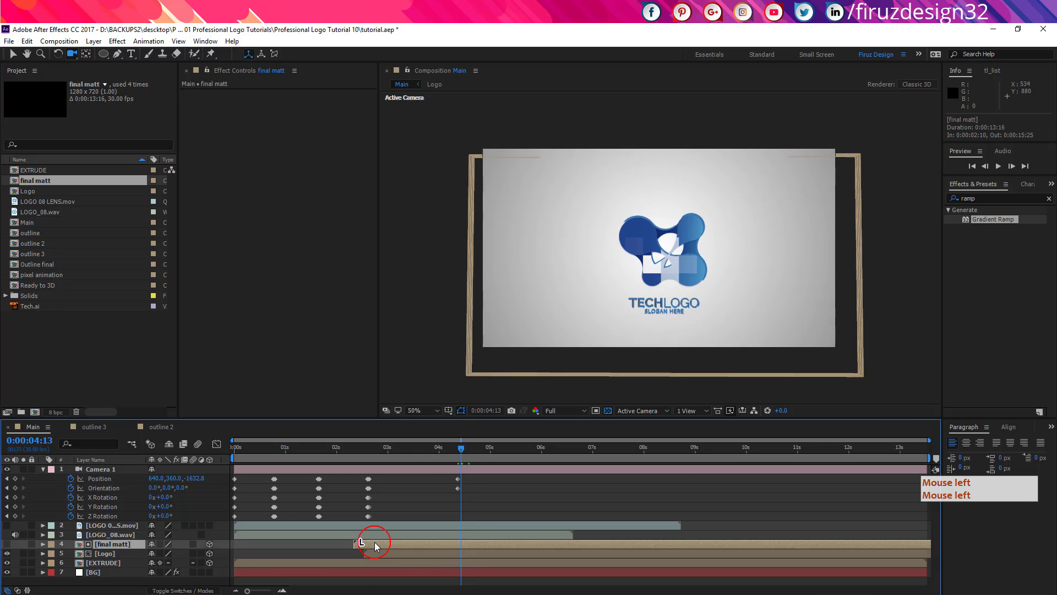
pyautogui.click(112, 555)
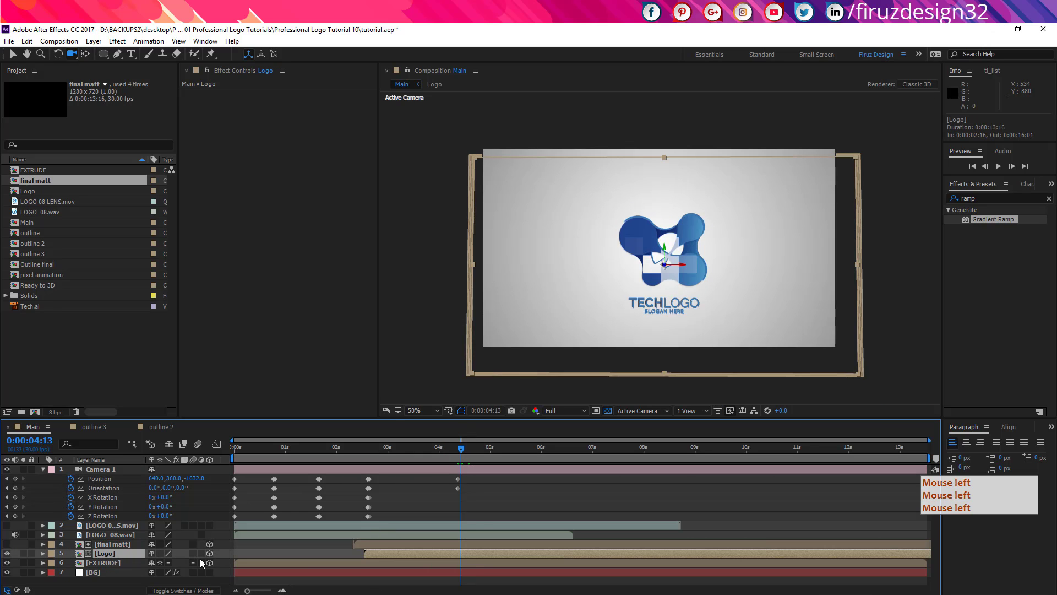
pyautogui.moveTo(444, 454)
pyautogui.mouseDown()
pyautogui.moveTo(386, 455)
pyautogui.moveTo(431, 455)
pyautogui.mouseUp()
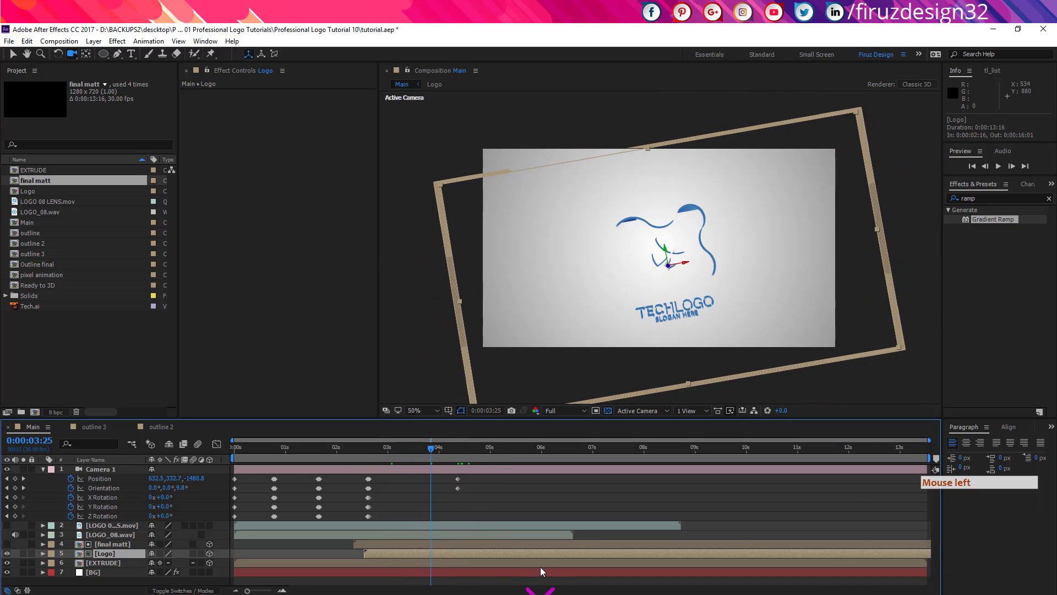
pyautogui.click(468, 563)
pyautogui.moveTo(447, 453); pyautogui.dragTo(525, 457)
pyautogui.press('/')
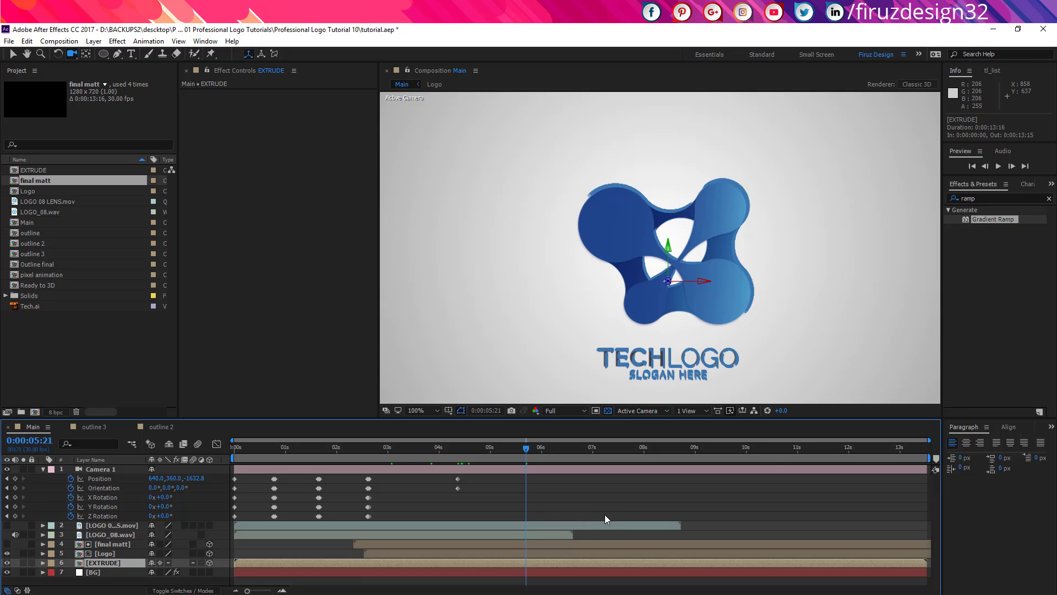
# Add an Opacity keyframe to the EXTRUDE layer at 0:00:04:03, keeping the value at 100%.
pyautogui.moveTo(526, 449); pyautogui.dragTo(443, 455)
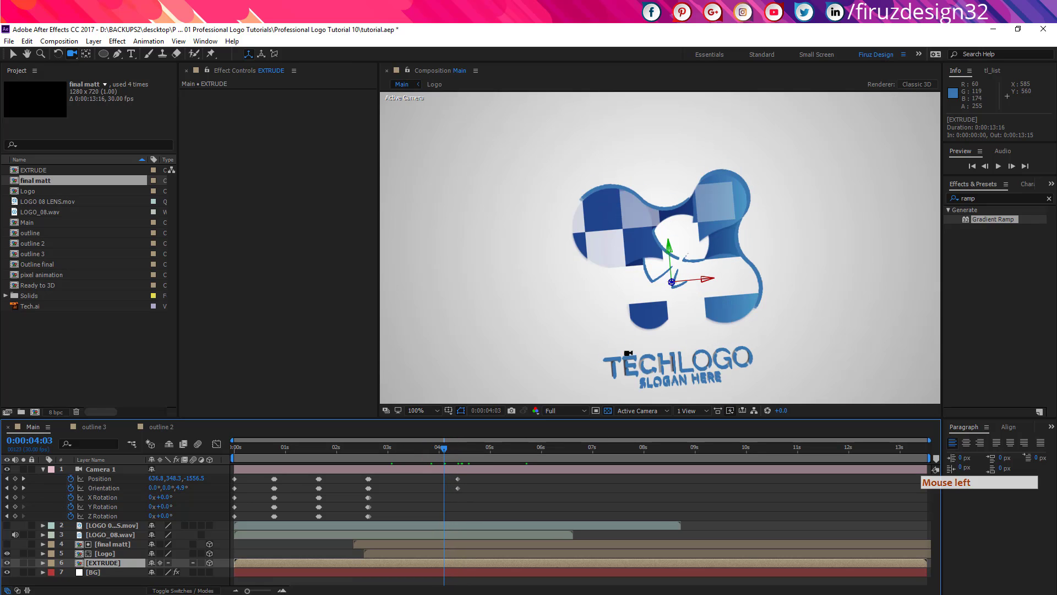
pyautogui.moveTo(6, 57)
pyautogui.mouseDown()
pyautogui.moveTo(16, 59)
pyautogui.moveTo(11, 38)
pyautogui.moveTo(16, 53)
pyautogui.mouseUp()
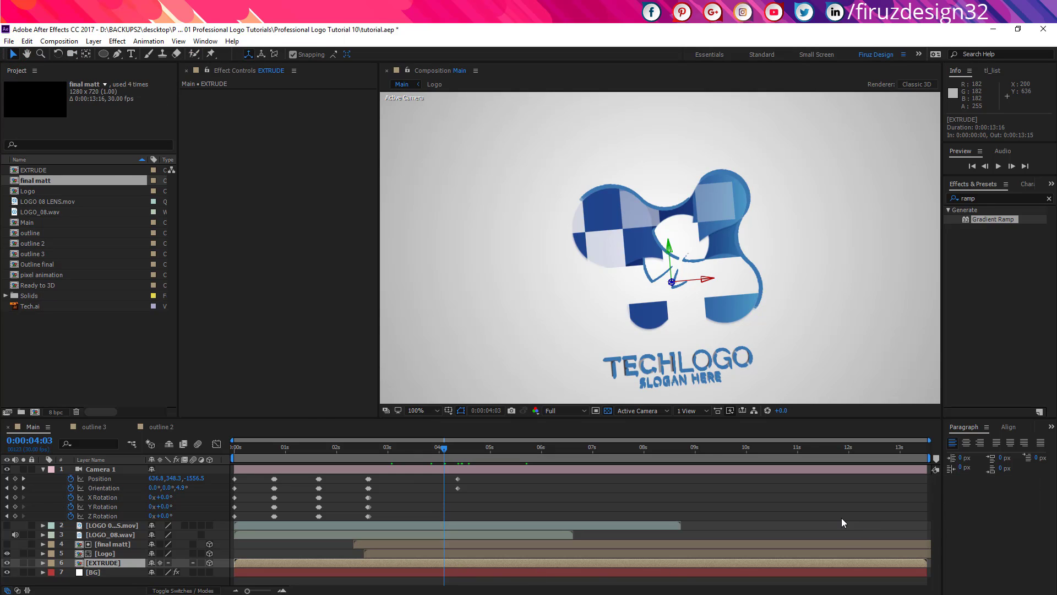
pyautogui.press('t')
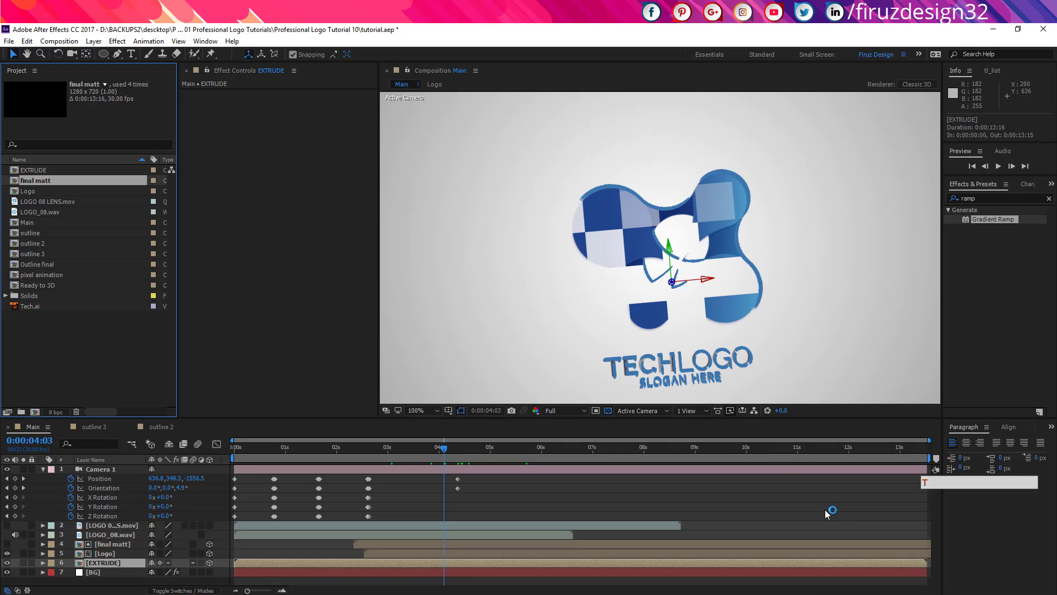
pyautogui.click(110, 567)
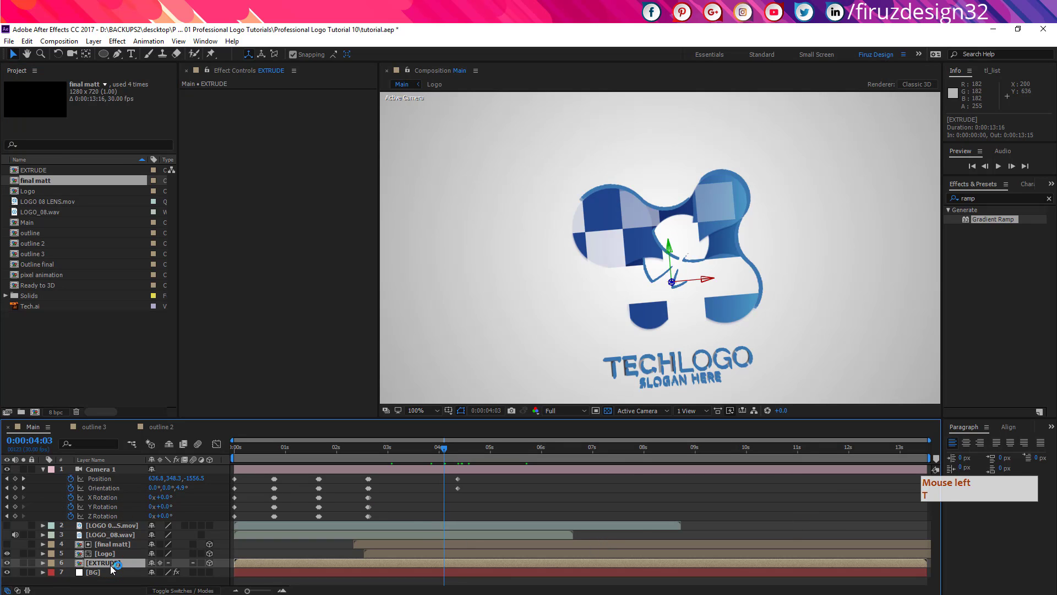
pyautogui.press('t')
pyautogui.click(72, 573)
pyautogui.press('t')
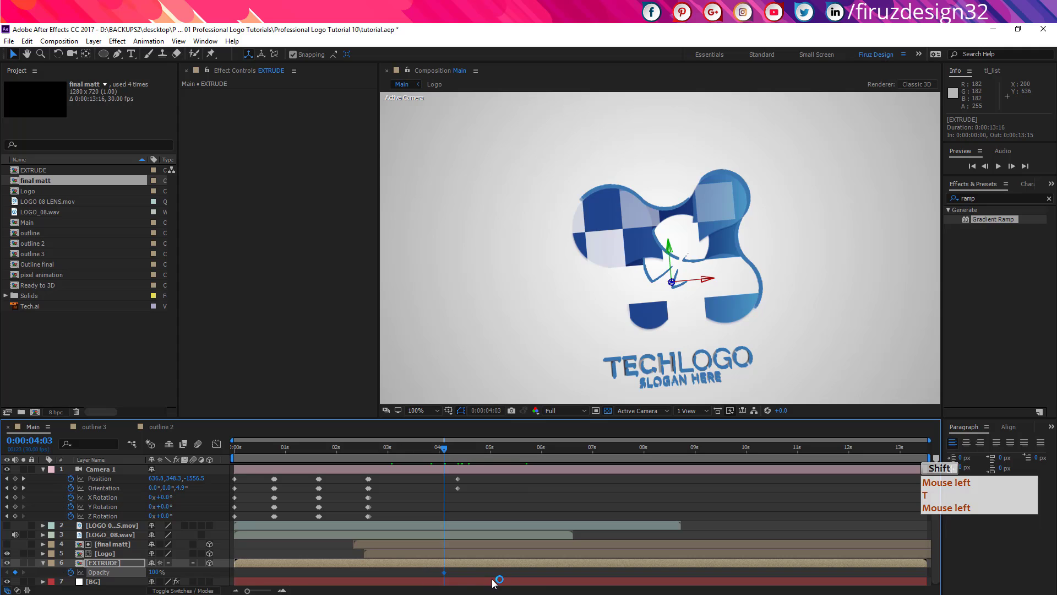
# At 0:00:04:13, ten frames after the first Opacity keyframe, set the EXTRUDE layer's Opacity to 0%.
pyautogui.hotkey('shift', 'pagedown')
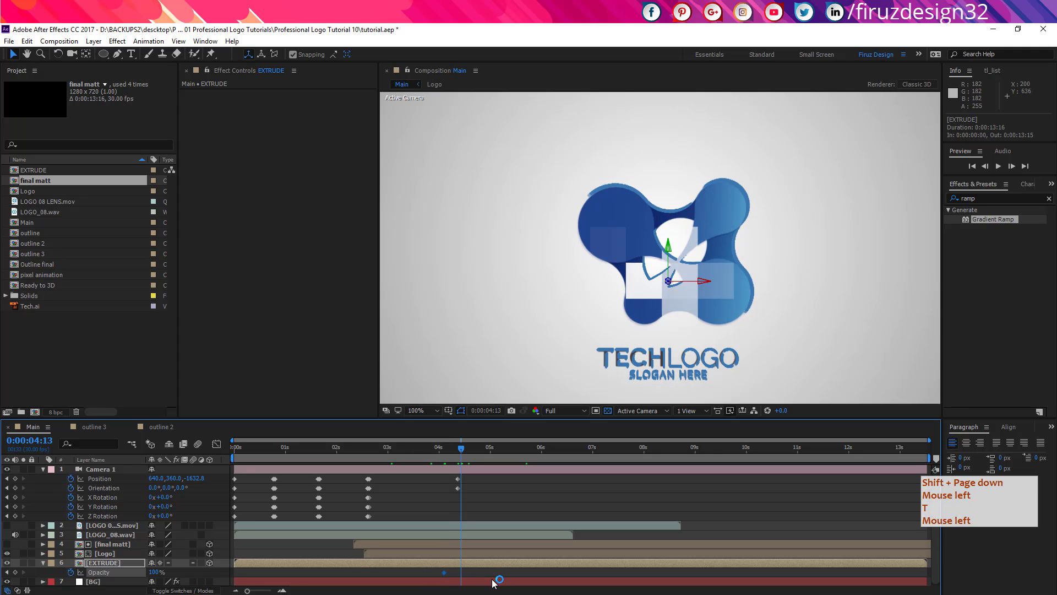
pyautogui.click(153, 572)
pyautogui.write('0')
pyautogui.press('Return')
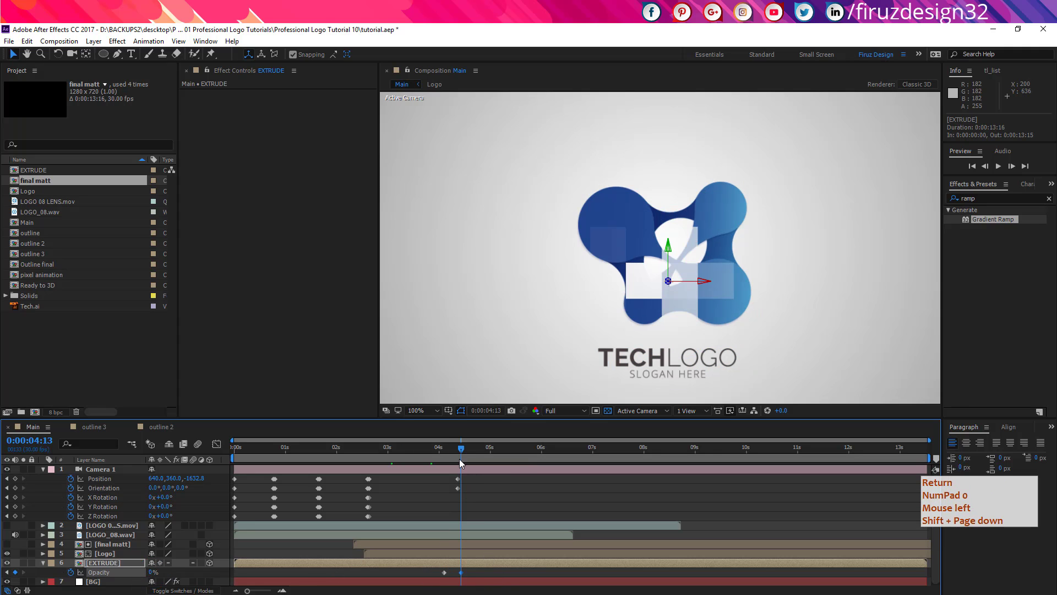
pyautogui.moveTo(462, 448)
pyautogui.mouseDown()
pyautogui.moveTo(435, 448)
pyautogui.moveTo(469, 449)
pyautogui.mouseUp()
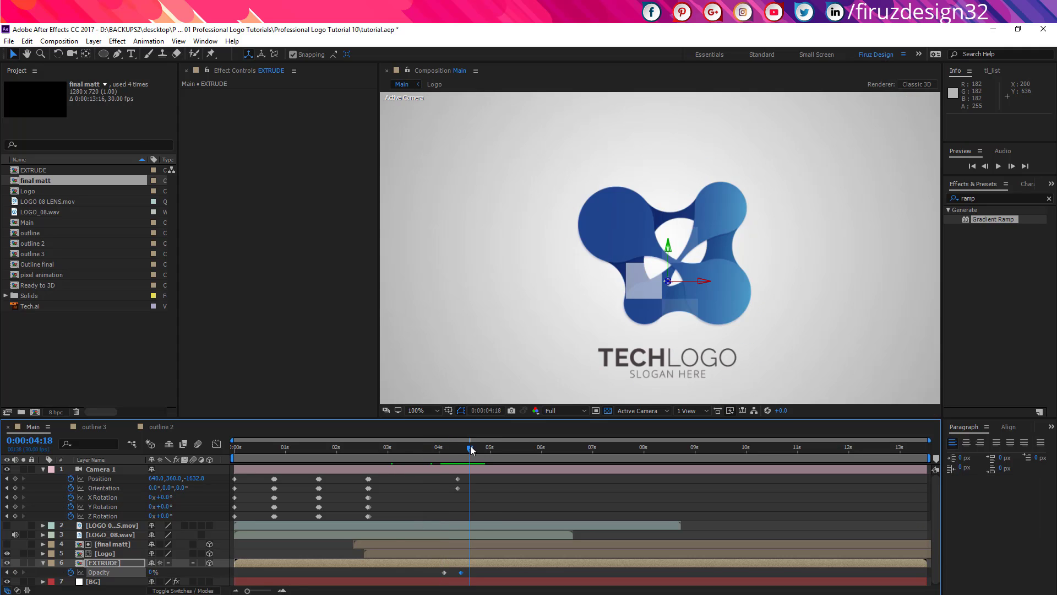
# Make the LOGO 08 LENS.mov layer visible and preview the animation.
pyautogui.click(103, 526)
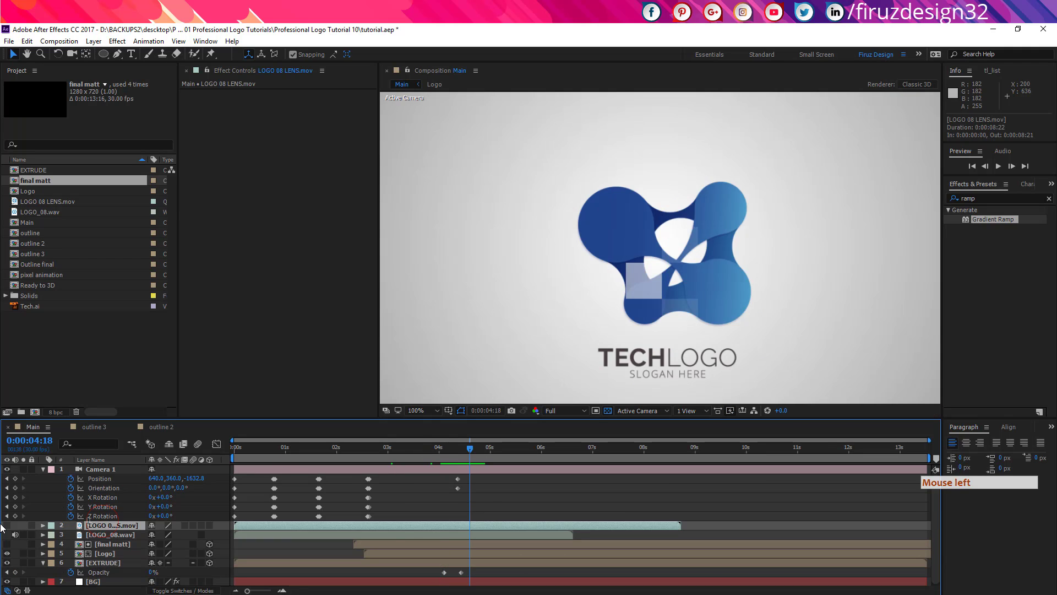
pyautogui.click(6, 526)
pyautogui.moveTo(408, 448); pyautogui.dragTo(62, 489)
pyautogui.press('space')
pyautogui.press('space')
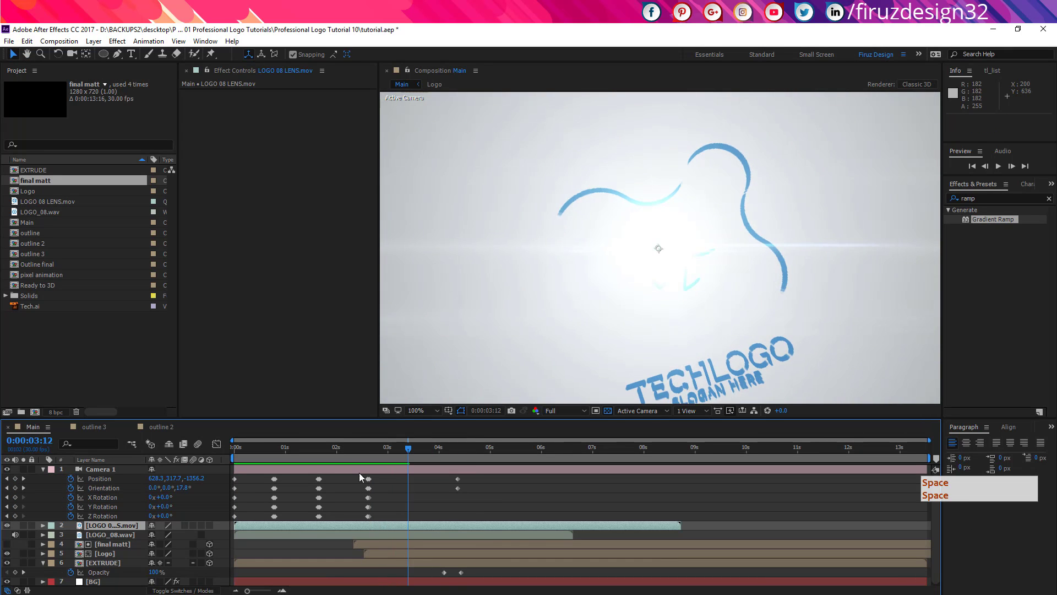
# Display the audio waveform of the LOGO_08.wav layer in the timeline.
pyautogui.click(394, 521)
pyautogui.click(402, 534)
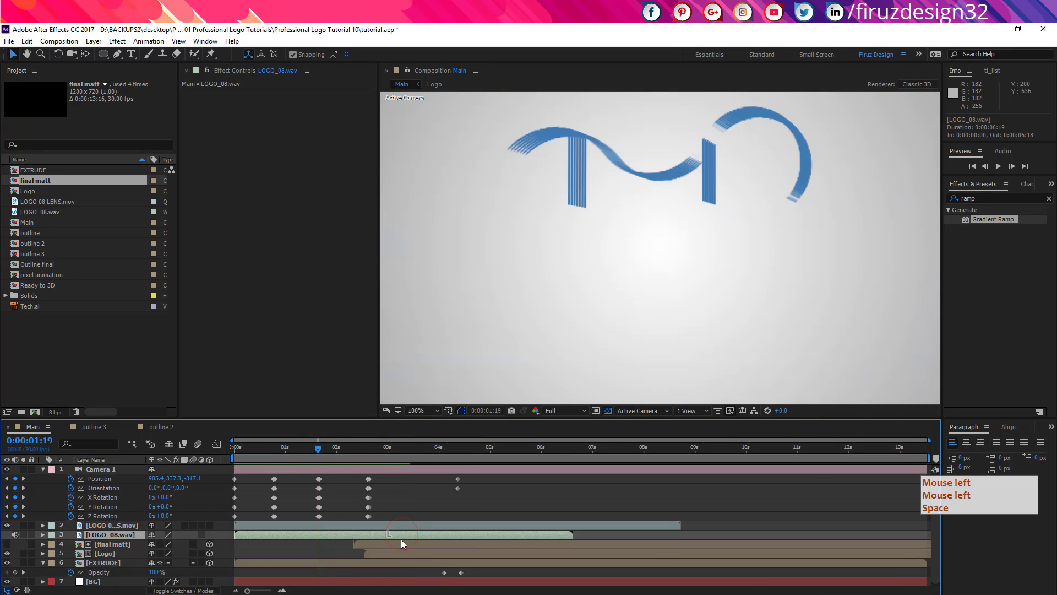
pyautogui.press('l')
pyautogui.press('l')
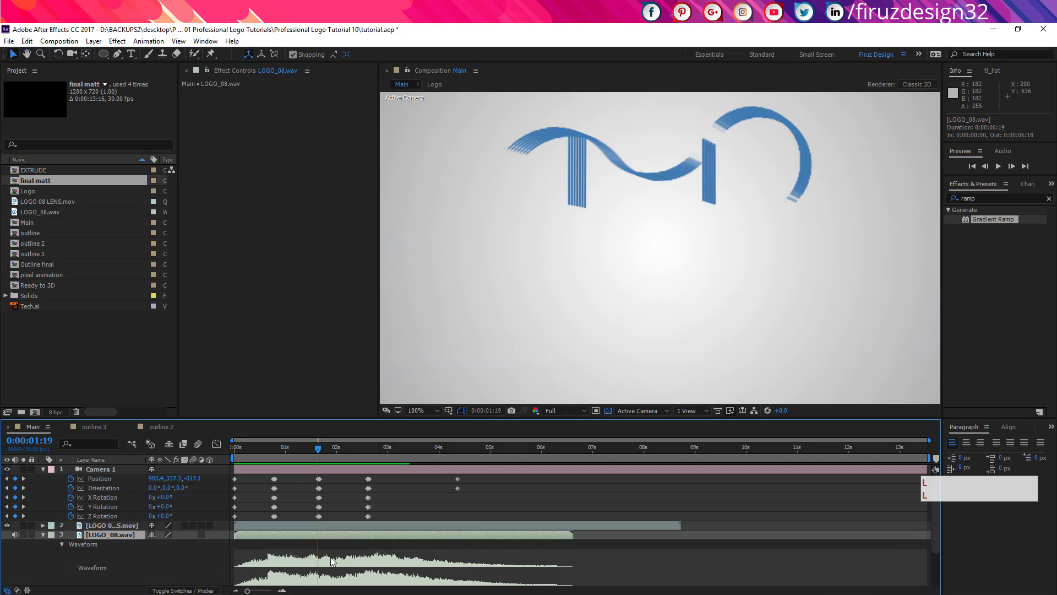
# Shift Camera 1's second keyframe group to the first audio waveform peak and its third group to 0:00:01:15.
pyautogui.click(267, 460)
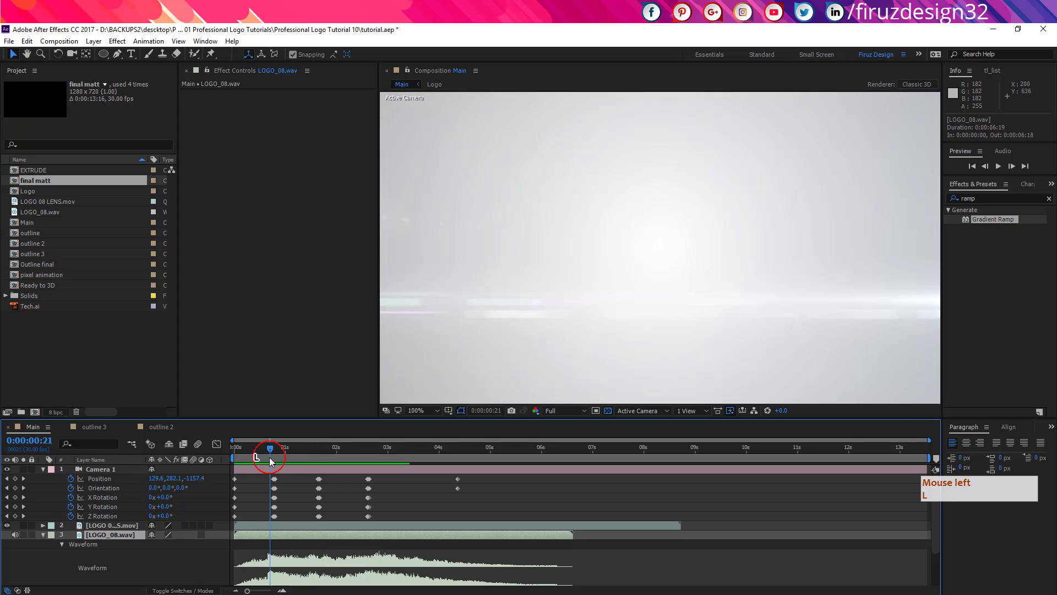
pyautogui.moveTo(270, 481); pyautogui.dragTo(291, 523)
pyautogui.moveTo(273, 481)
pyautogui.mouseDown()
pyautogui.moveTo(312, 457)
pyautogui.moveTo(341, 529)
pyautogui.moveTo(331, 520)
pyautogui.mouseUp()
pyautogui.click(307, 455)
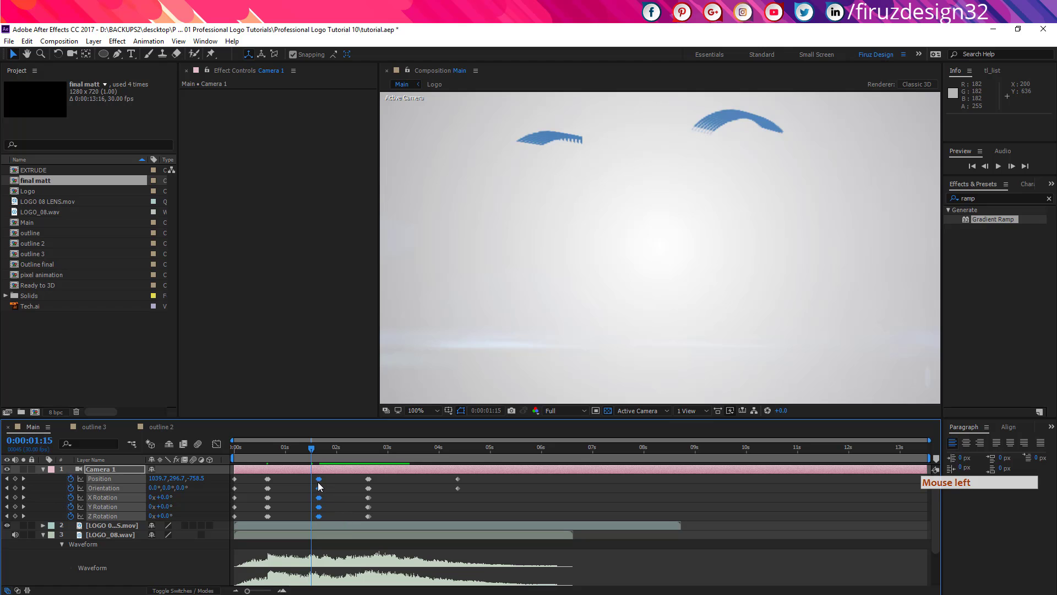
pyautogui.click(317, 485)
pyautogui.moveTo(317, 485); pyautogui.dragTo(310, 485)
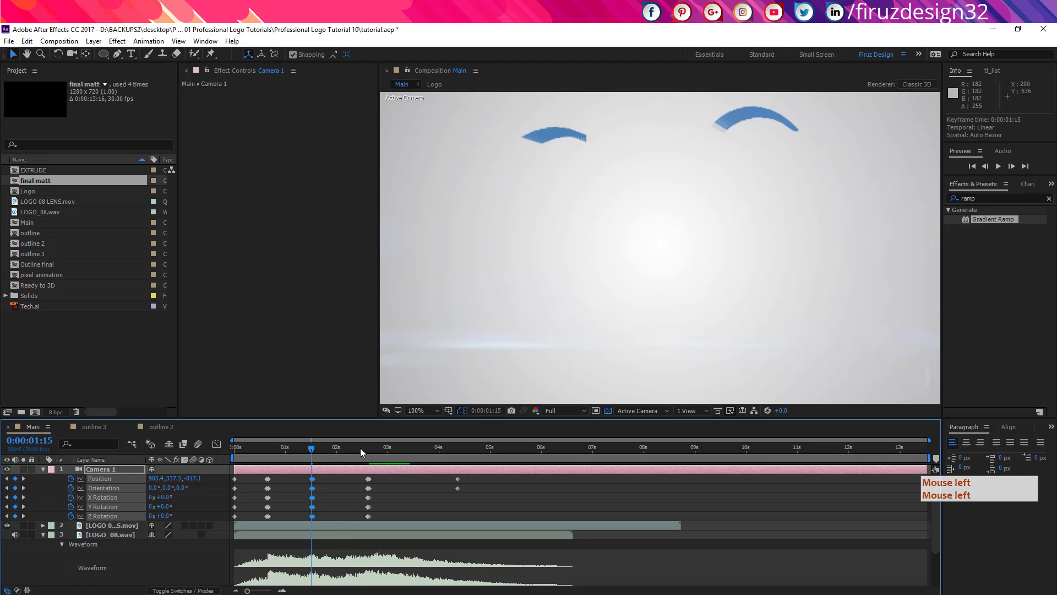
# Move Camera 1's fourth keyframe group earlier, to 0:00:02:06, to match the audio waveform.
pyautogui.moveTo(361, 452)
pyautogui.mouseDown()
pyautogui.moveTo(377, 456)
pyautogui.moveTo(358, 457)
pyautogui.mouseUp()
pyautogui.press('space')
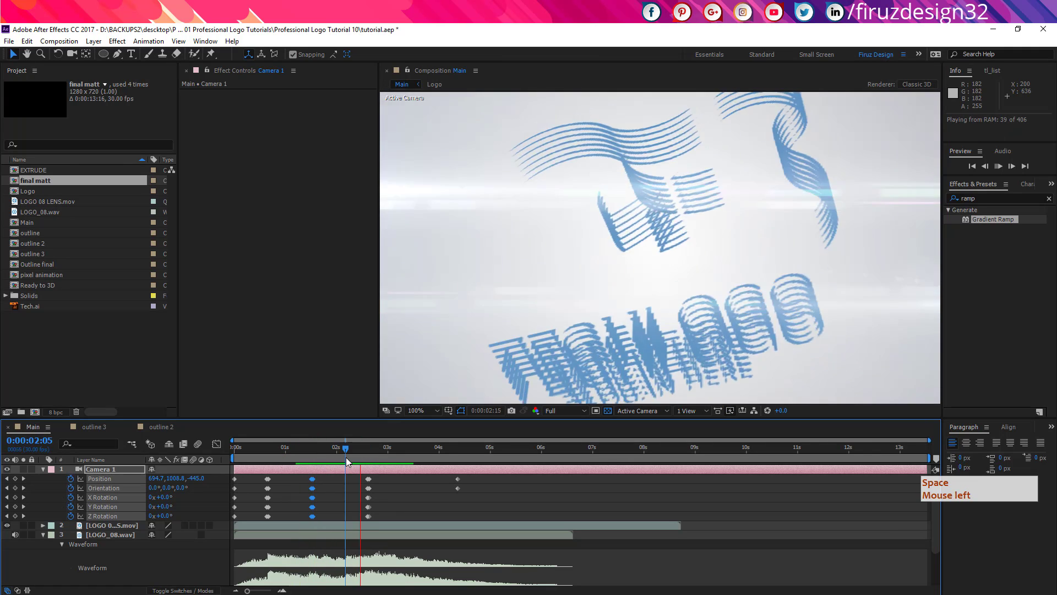
pyautogui.click(348, 463)
pyautogui.moveTo(361, 477)
pyautogui.mouseDown()
pyautogui.moveTo(379, 513)
pyautogui.moveTo(349, 488)
pyautogui.mouseUp()
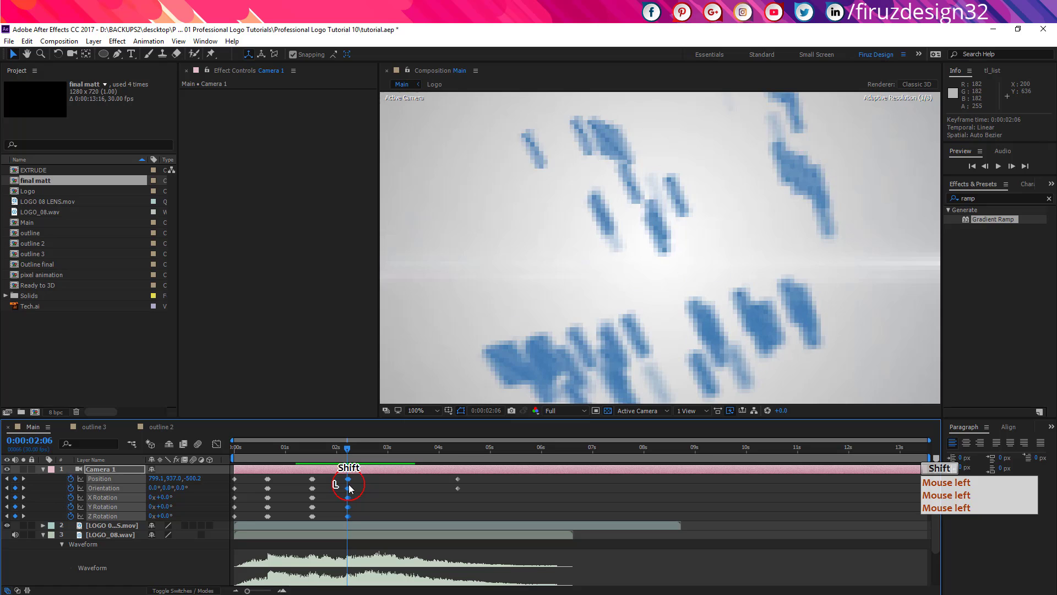
# Fit the composition in the viewer and keyframe Camera 1's Z Position at -2025.8 at 0:00:13:15.
pyautogui.moveTo(348, 448); pyautogui.dragTo(540, 456)
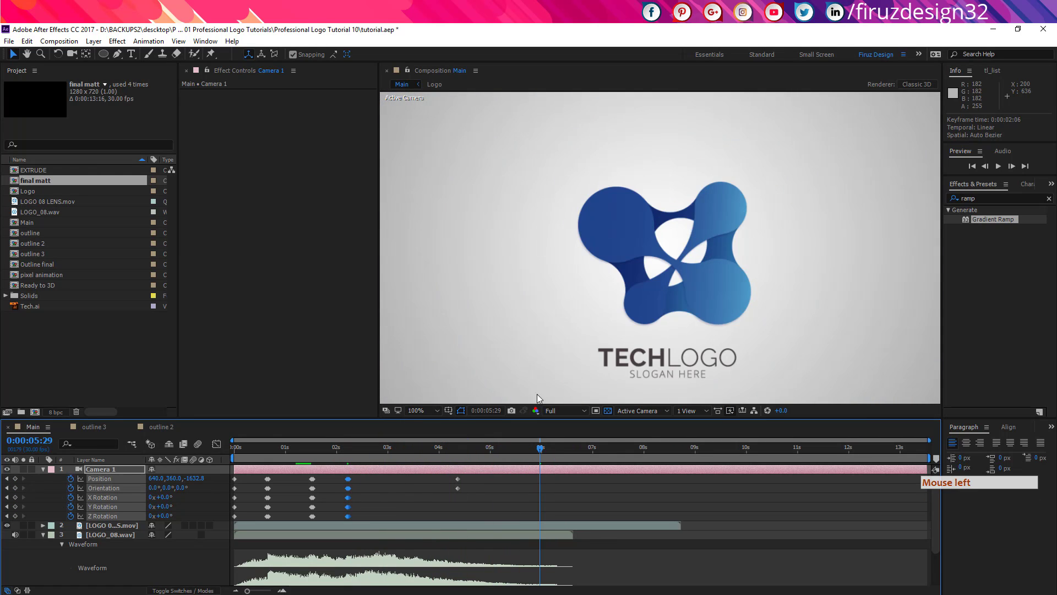
pyautogui.hotkey('shift', '/')
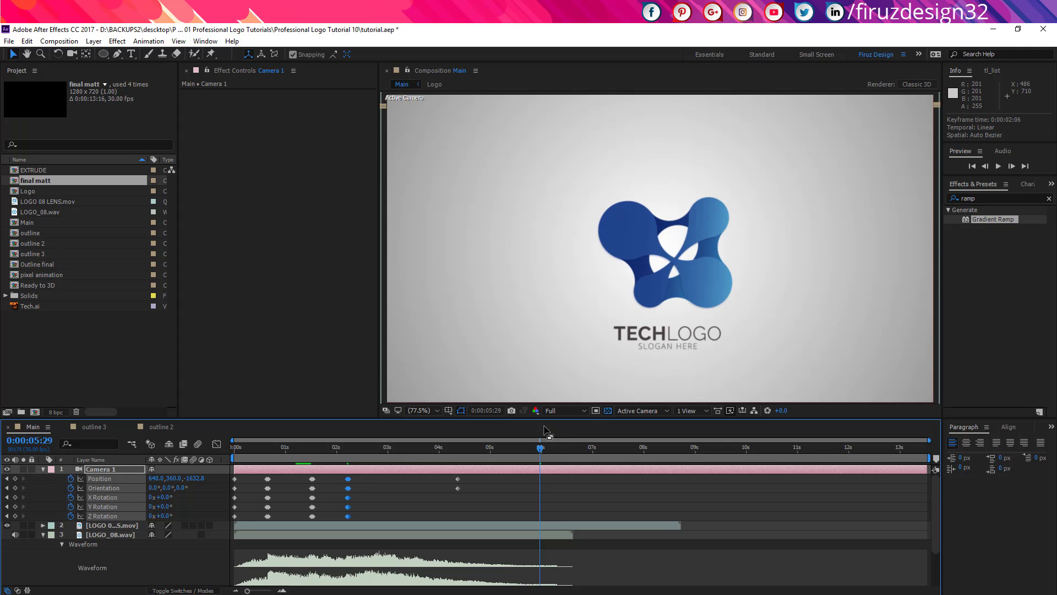
pyautogui.click(540, 449)
pyautogui.moveTo(541, 449); pyautogui.dragTo(926, 448)
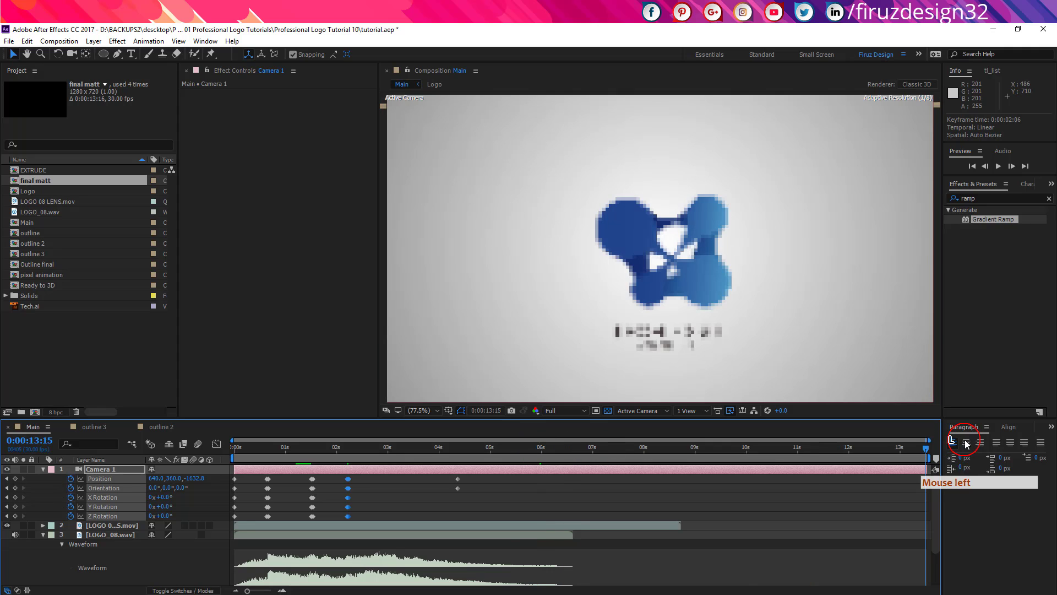
pyautogui.click(205, 500)
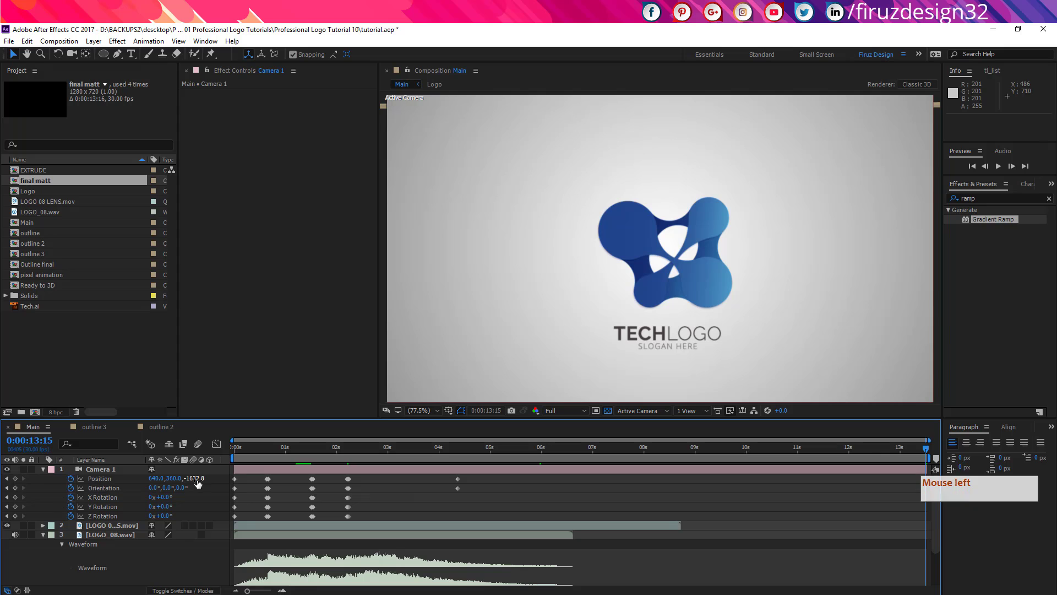
pyautogui.moveTo(198, 483); pyautogui.dragTo(11, 483)
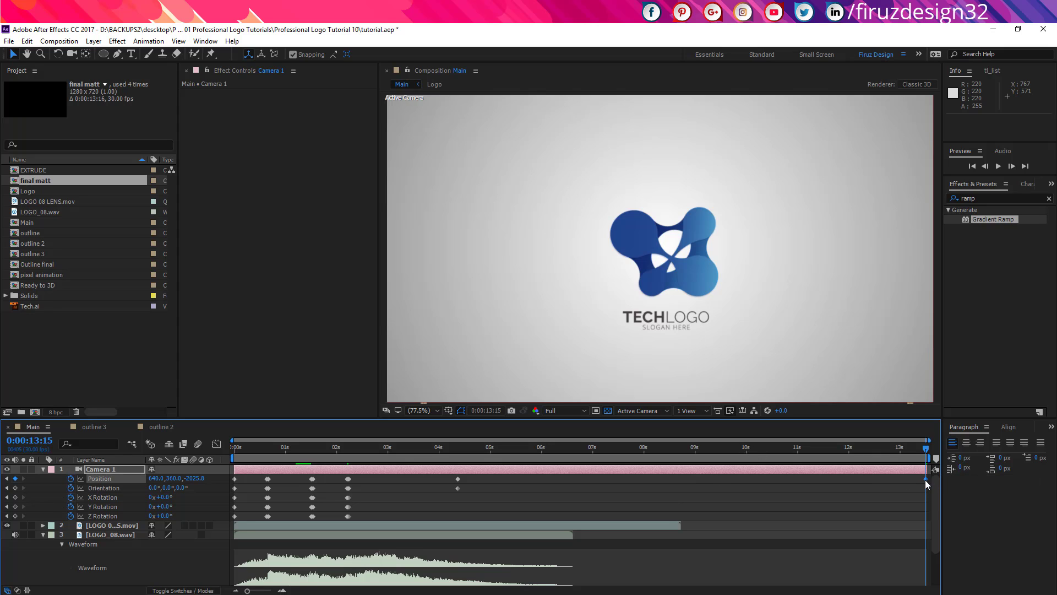
# Apply Easy Ease In to Camera 1's Position keyframe at the end of the composition.
pyautogui.rightClick(925, 480)
pyautogui.moveTo(951, 477)
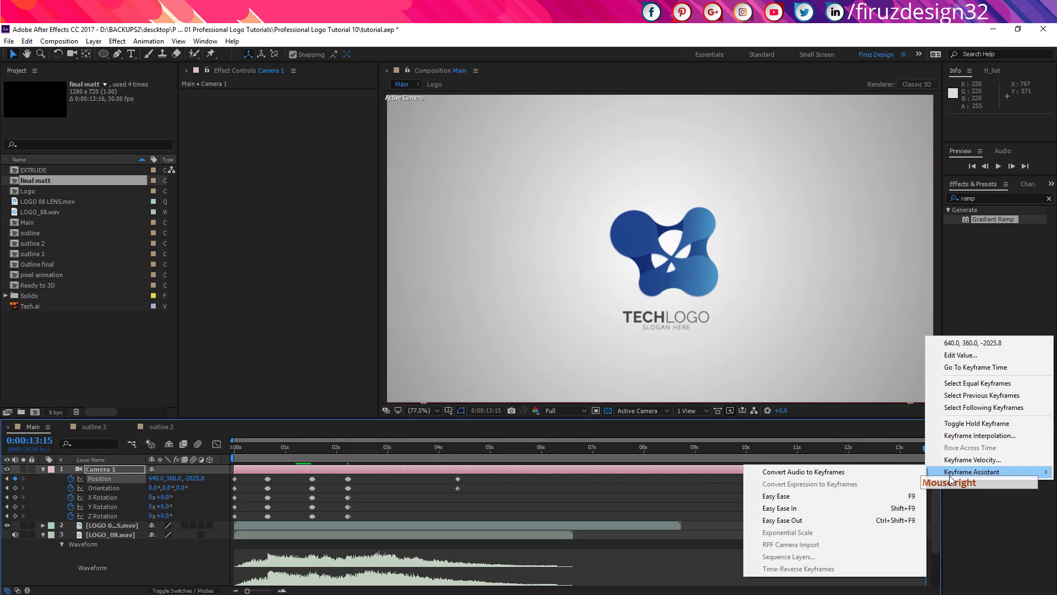
pyautogui.click(842, 507)
pyautogui.click(815, 538)
pyautogui.click(714, 494)
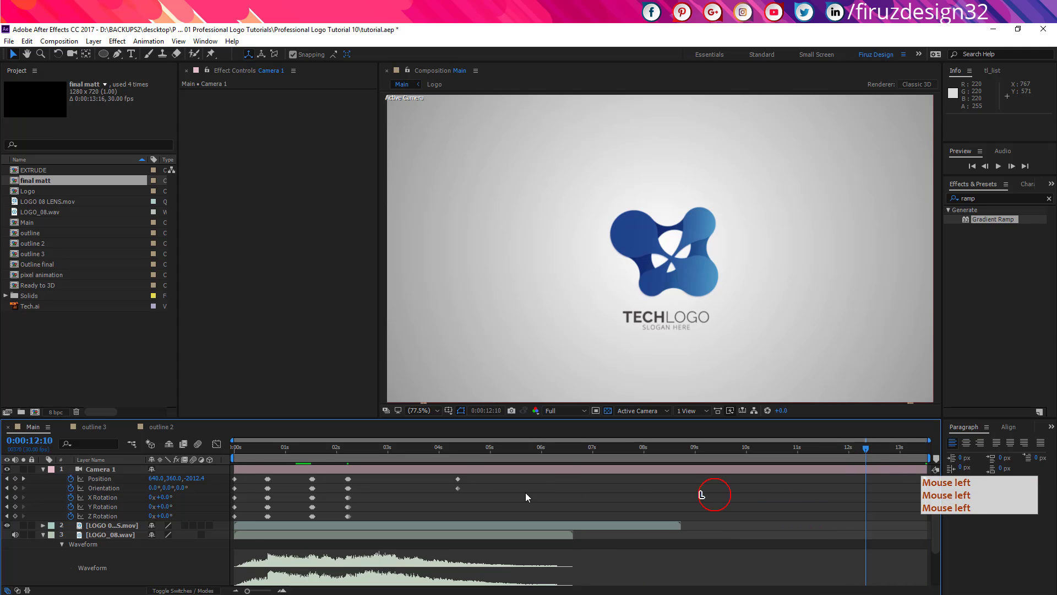
# Preview the Main composition from the start, then scrub through the camera cuts to 0:00:02:17.
pyautogui.press('Home')
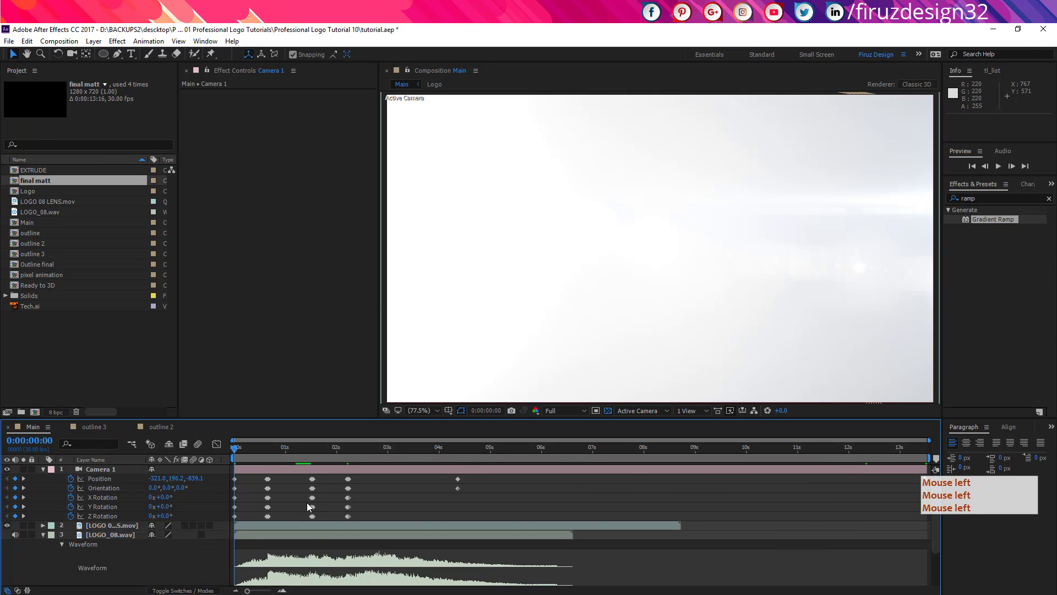
pyautogui.press('space')
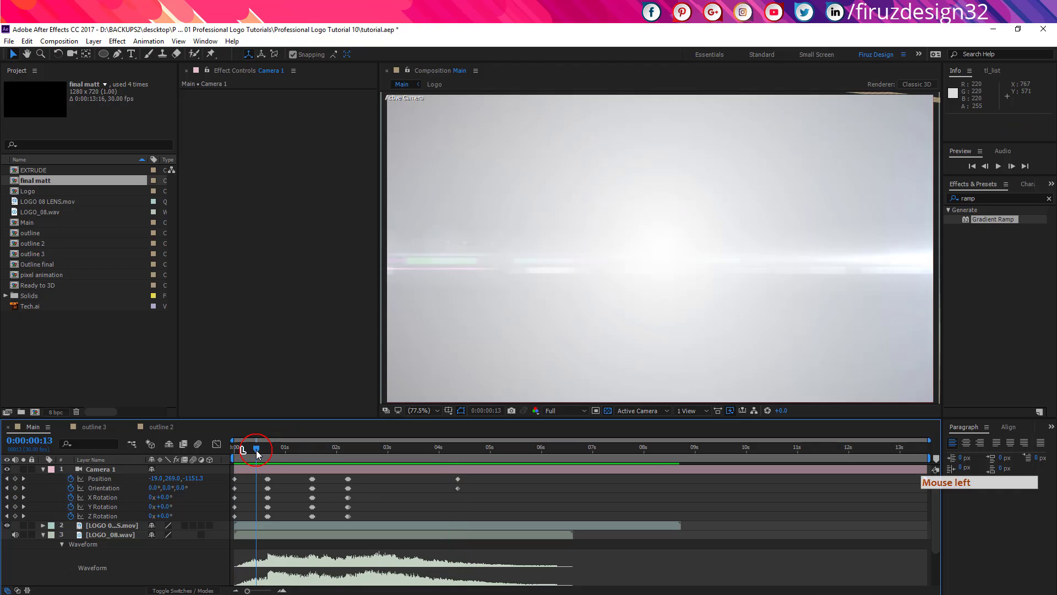
pyautogui.moveTo(248, 444); pyautogui.dragTo(368, 471)
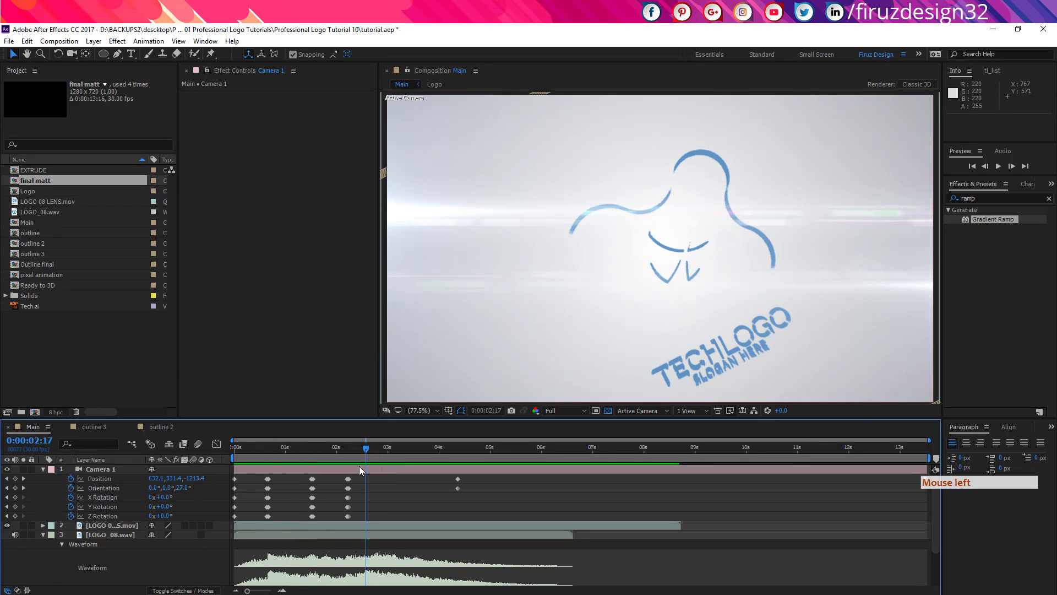
# Open the Logo precomposition to check its Tech.ai layer, then return to the Main composition.
pyautogui.scroll(-1, 374, 507)
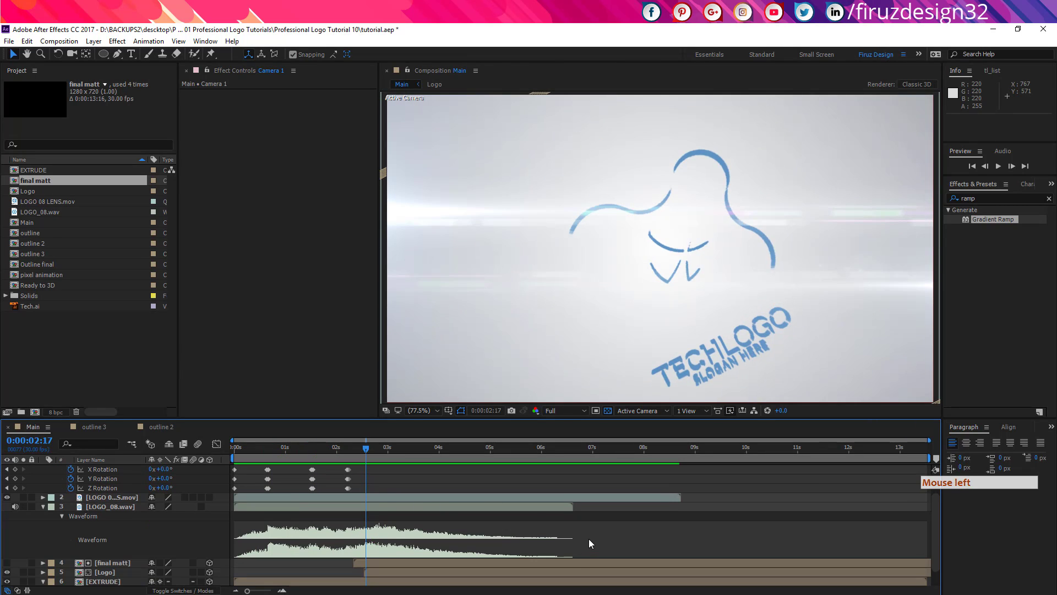
pyautogui.scroll(-1, 590, 538)
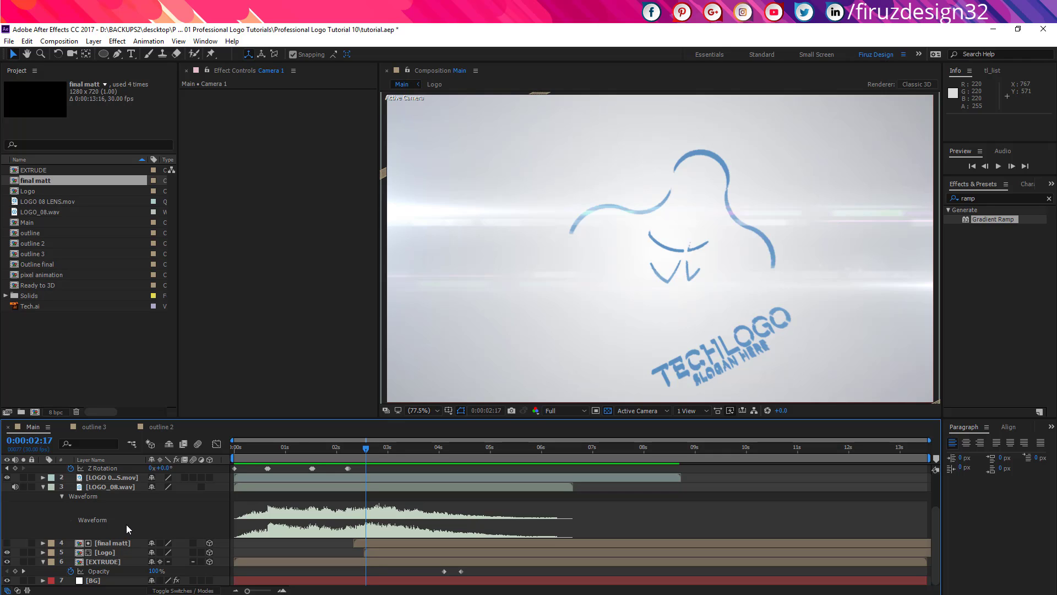
pyautogui.doubleClick(107, 552)
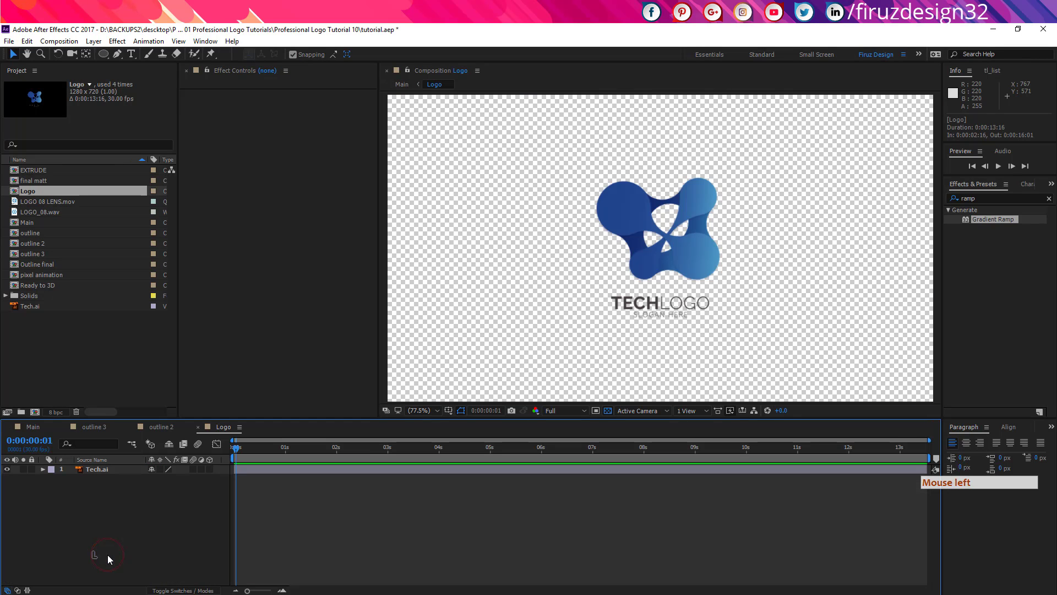
pyautogui.click(107, 474)
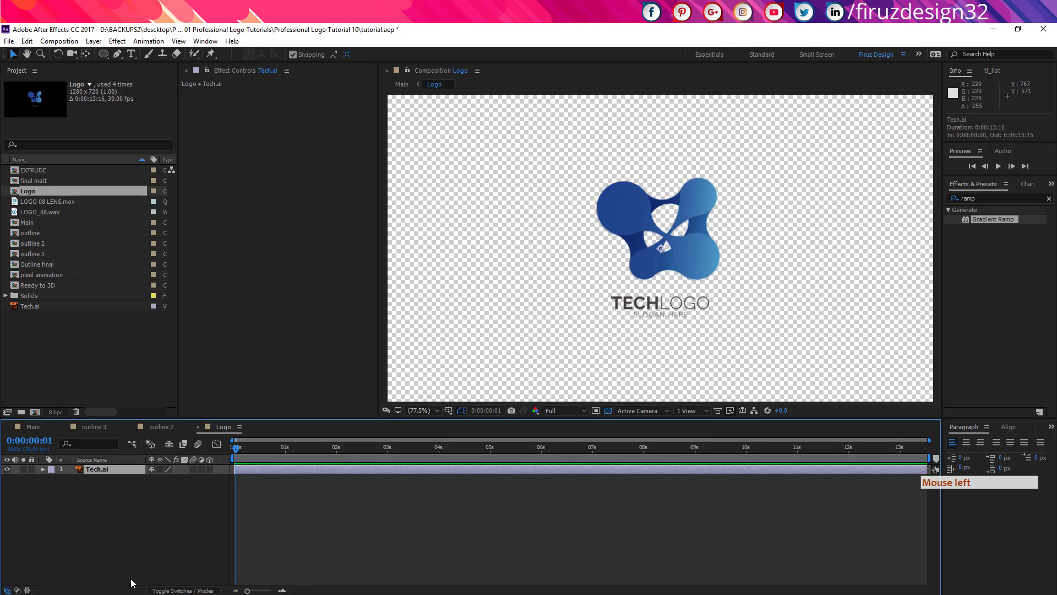
pyautogui.click(32, 426)
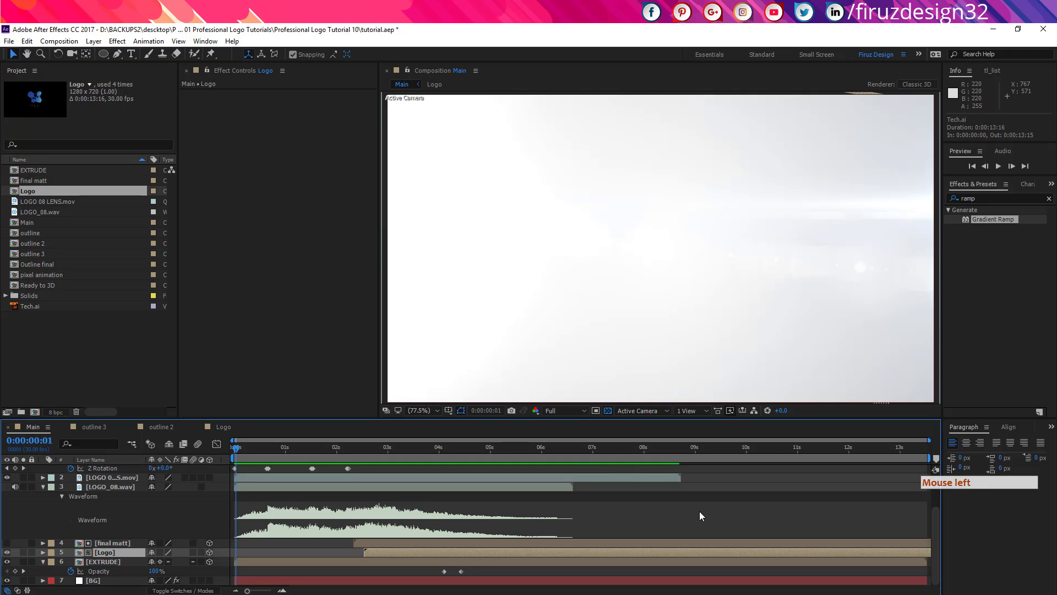